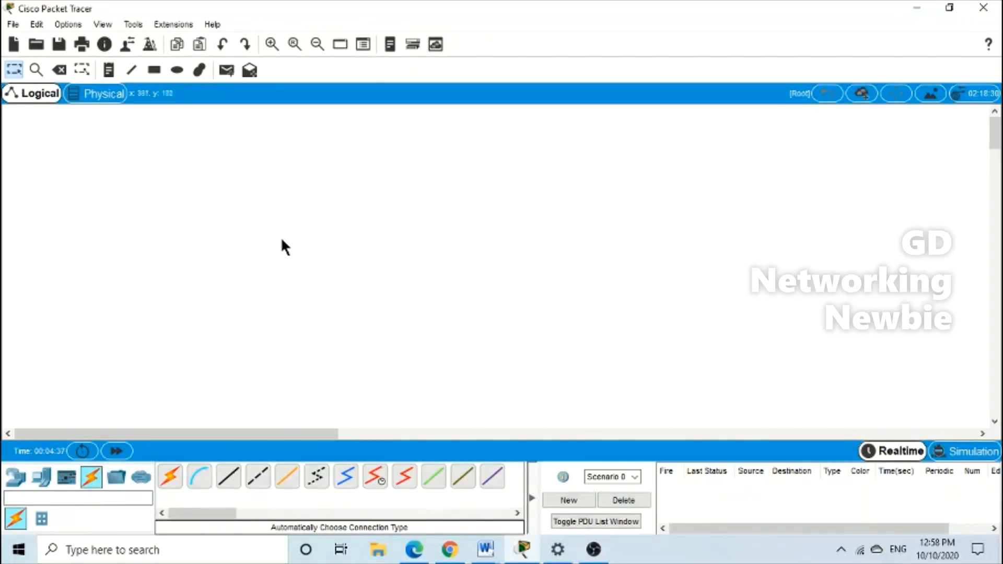
Place a WLC-2504 controller and a LAP-PT lightweight access point side by side on the canvas
{"action": "left_click", "coordinate": [16, 478]}
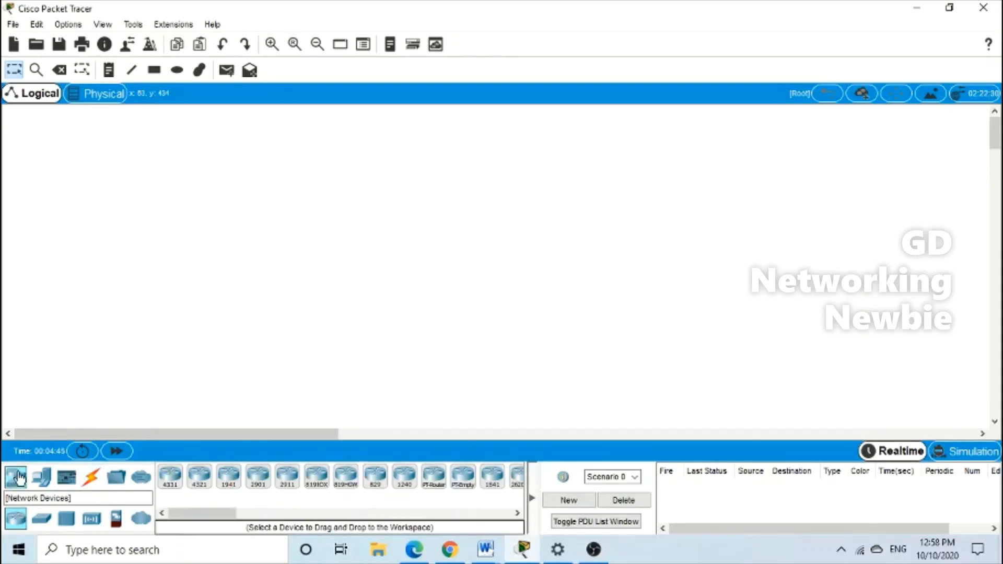
{"action": "left_click", "coordinate": [92, 519]}
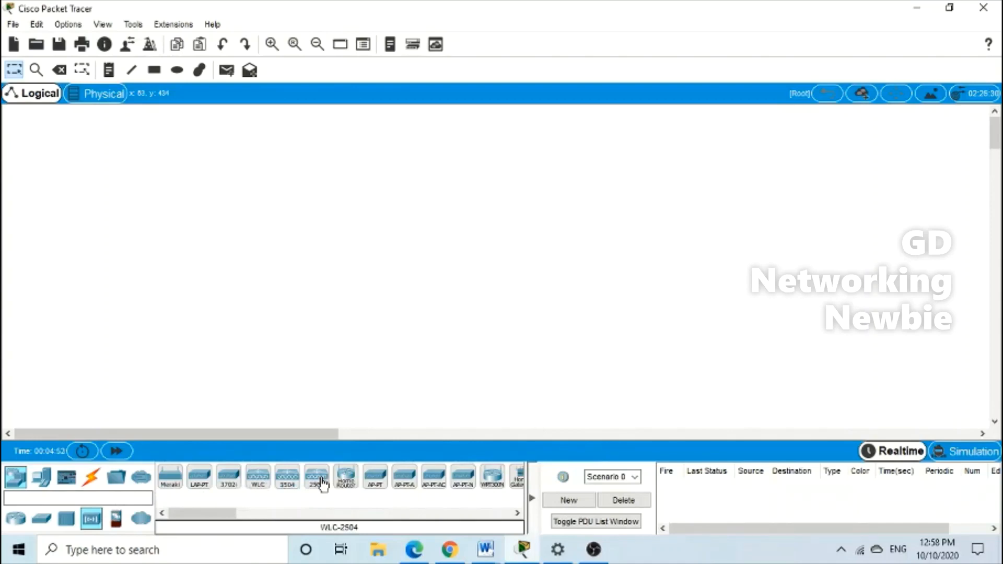
{"action": "left_click_drag", "start_coordinate": [322, 484], "coordinate": [391, 272]}
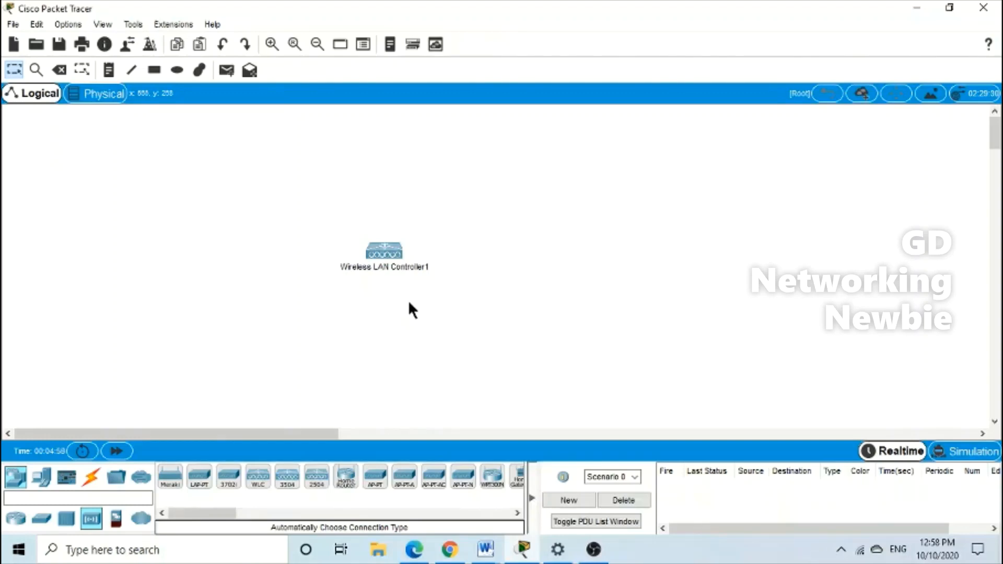
{"action": "left_click_drag", "start_coordinate": [199, 476], "coordinate": [187, 258]}
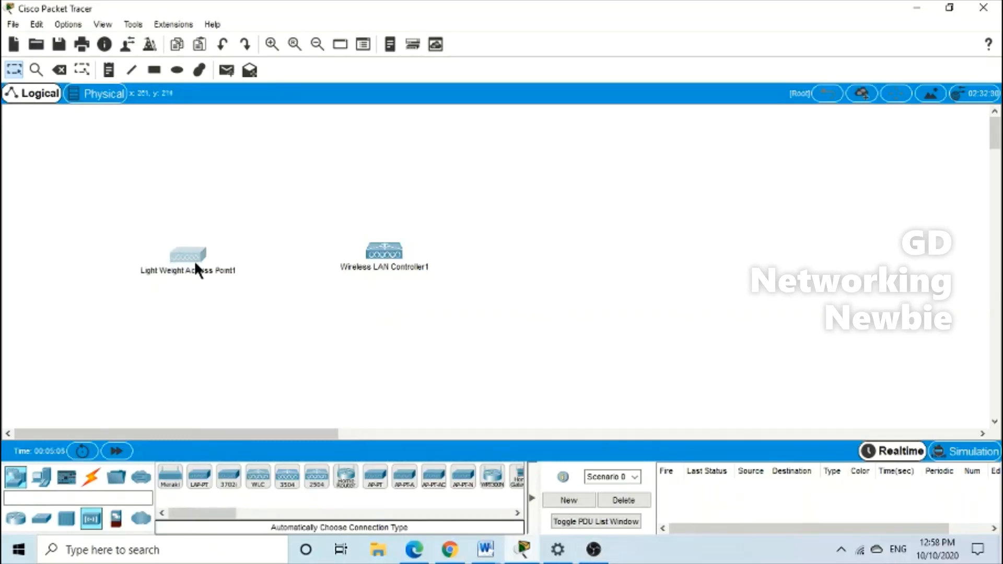
{"action": "left_click_drag", "start_coordinate": [387, 247], "coordinate": [450, 250]}
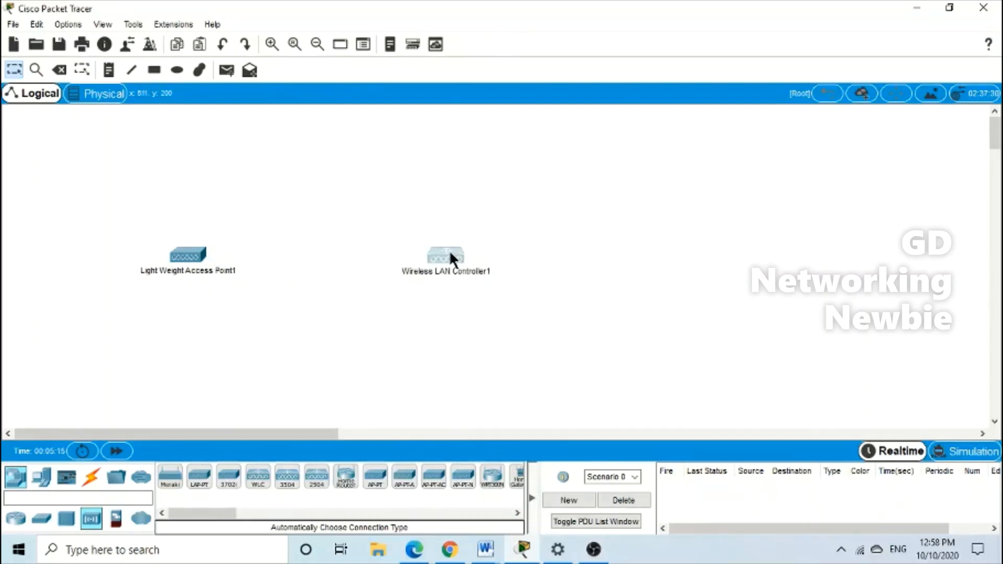
{"action": "left_click", "coordinate": [189, 256]}
{"action": "left_click", "coordinate": [687, 69]}
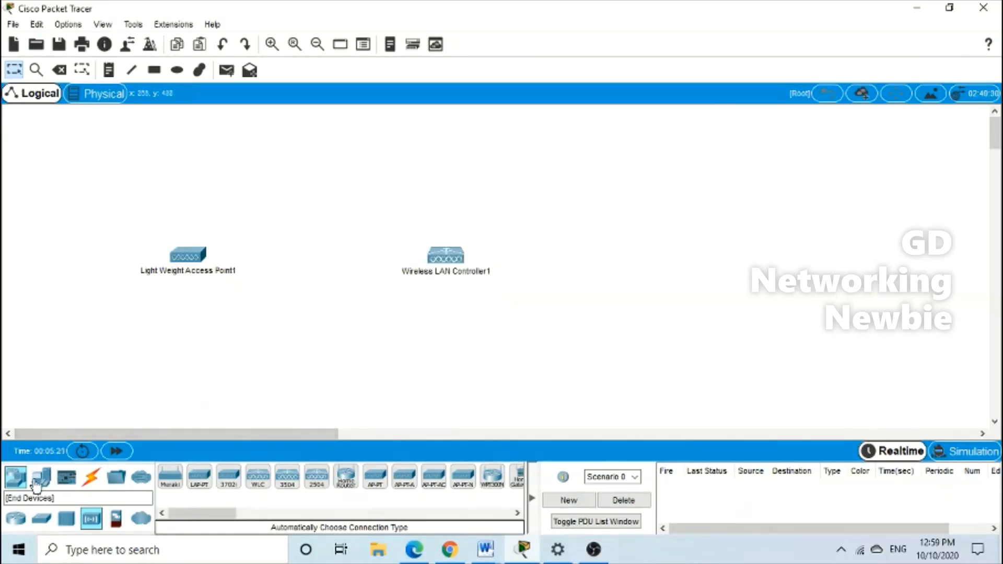
Place a 2960 switch between the access point and the controller
{"action": "left_click", "coordinate": [41, 519]}
{"action": "left_click", "coordinate": [169, 476]}
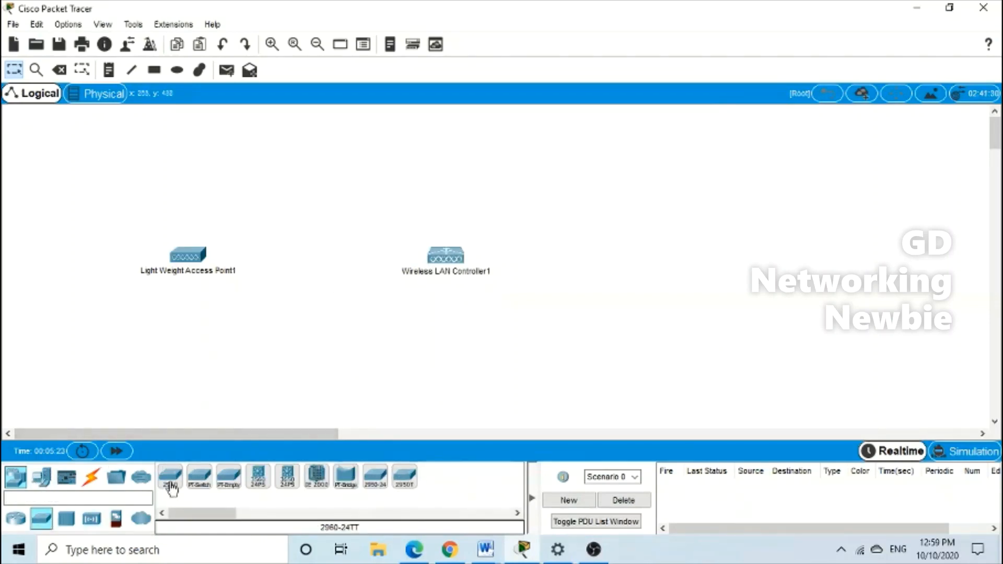
{"action": "left_click", "coordinate": [305, 292]}
{"action": "left_click_drag", "start_coordinate": [304, 286], "coordinate": [324, 261]}
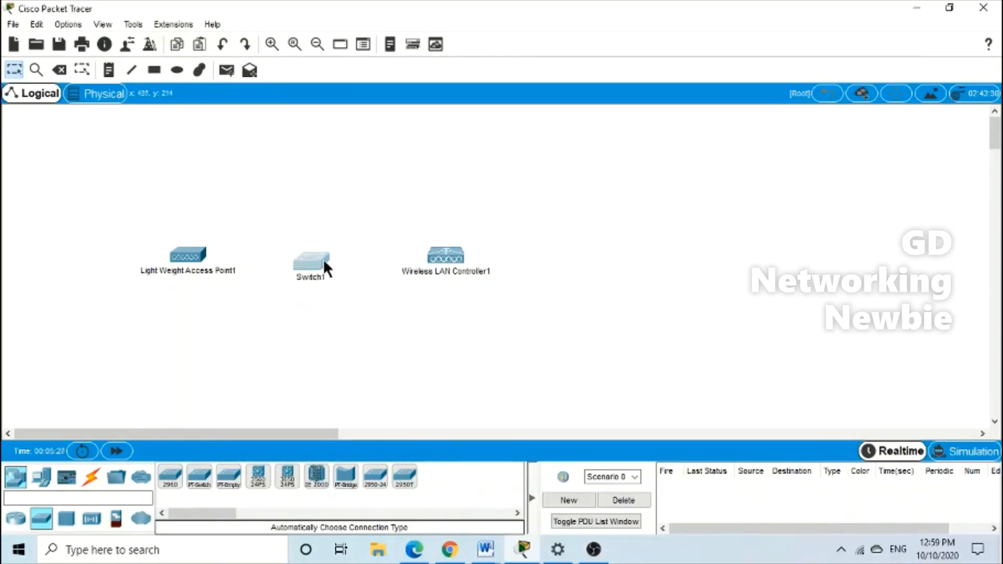
{"action": "left_click", "coordinate": [360, 335]}
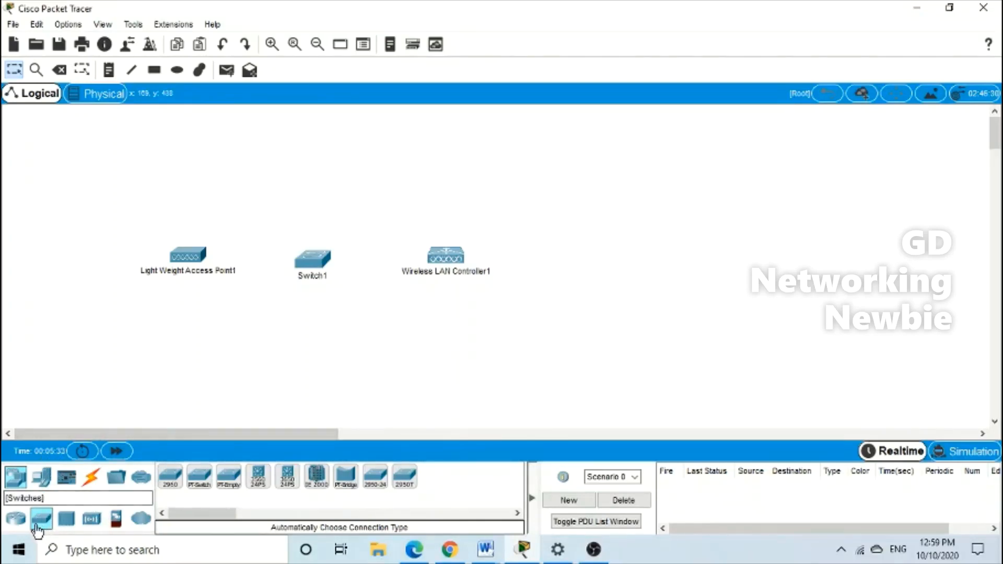
Add a laptop at the lower left of the workspace
{"action": "left_click", "coordinate": [42, 476]}
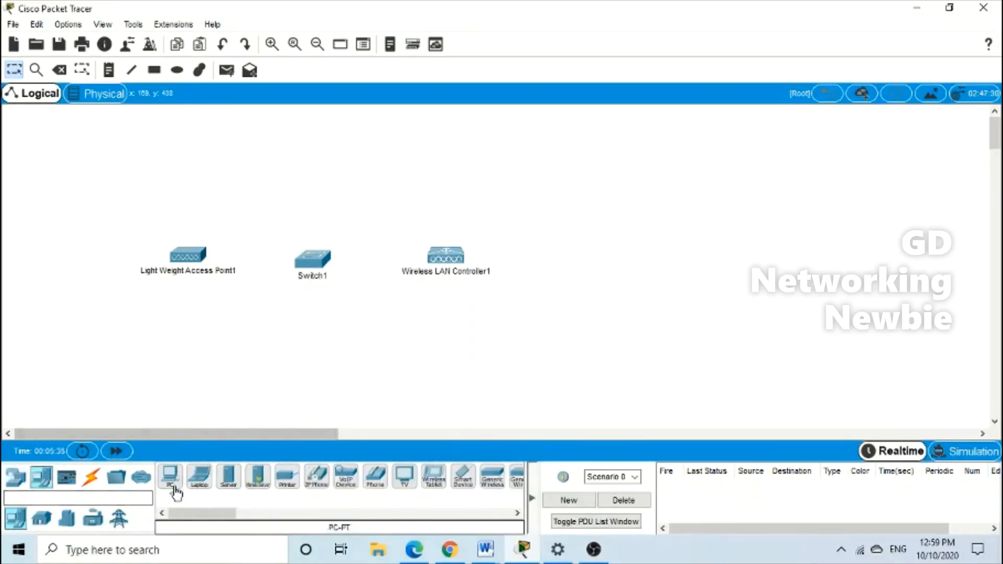
{"action": "left_click_drag", "start_coordinate": [204, 491], "coordinate": [73, 349]}
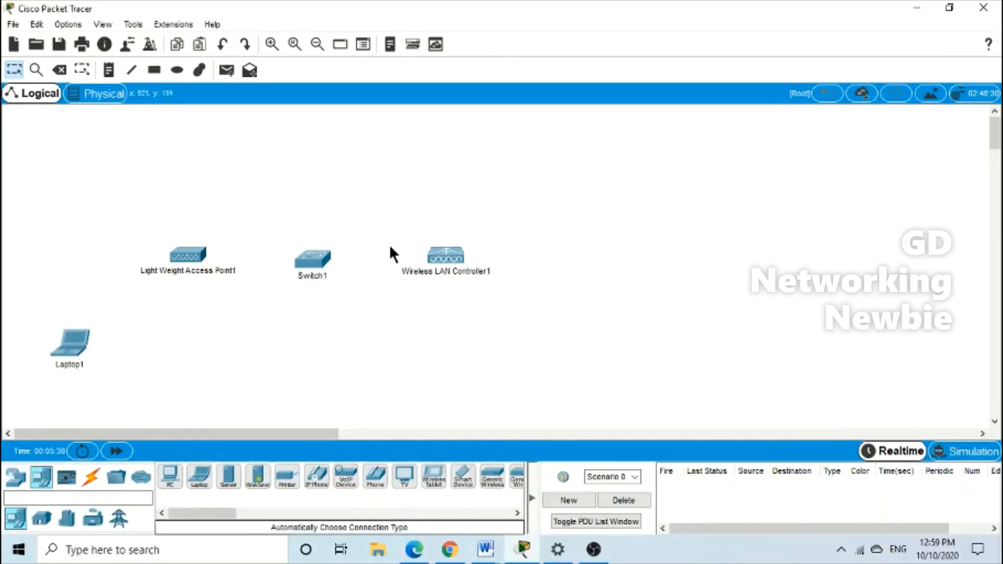
{"action": "left_click", "coordinate": [324, 258]}
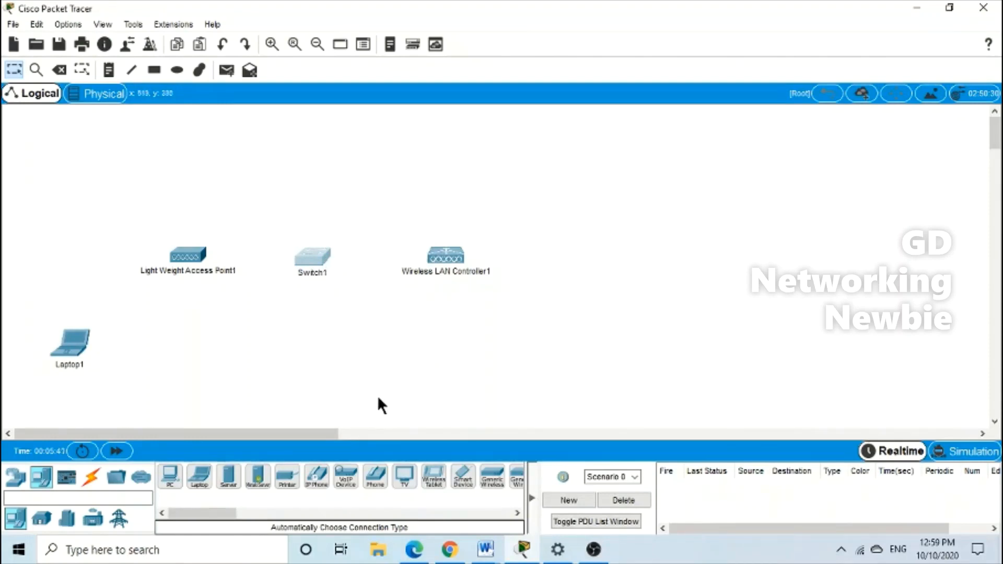
Cable the access point to Switch1 using the automatic connection type
{"action": "left_click", "coordinate": [92, 485]}
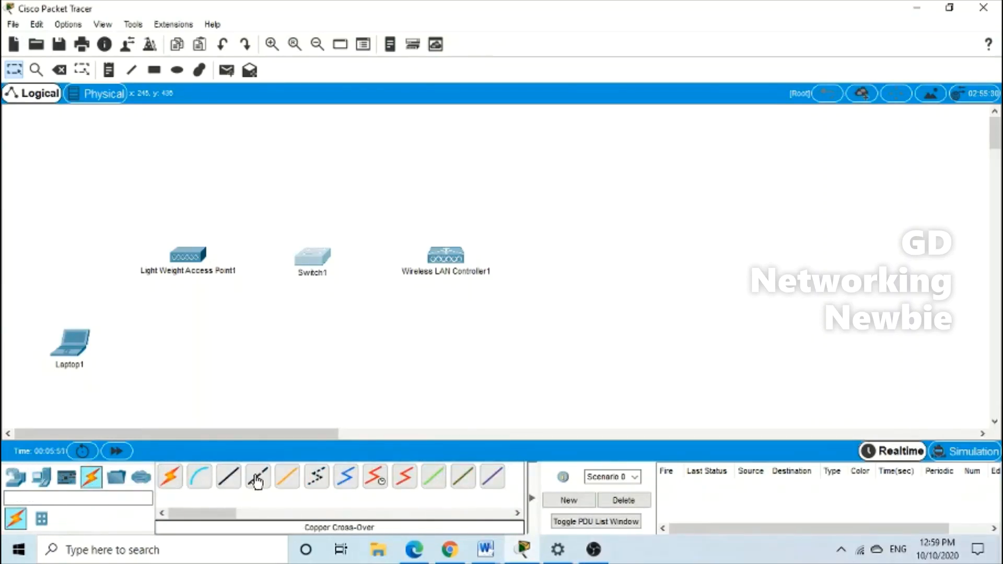
{"action": "left_click", "coordinate": [223, 482]}
{"action": "left_click", "coordinate": [170, 478]}
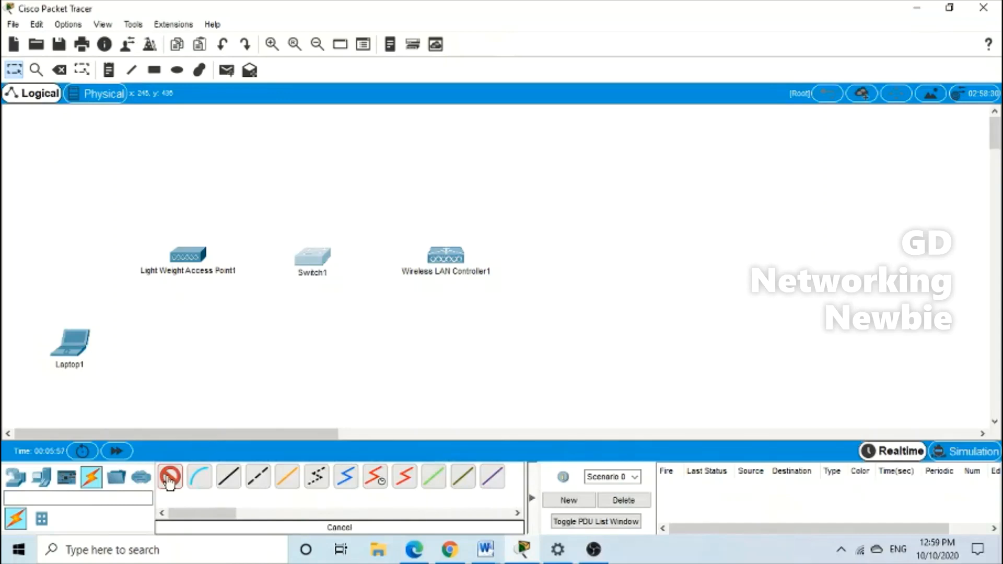
{"action": "left_click", "coordinate": [74, 347]}
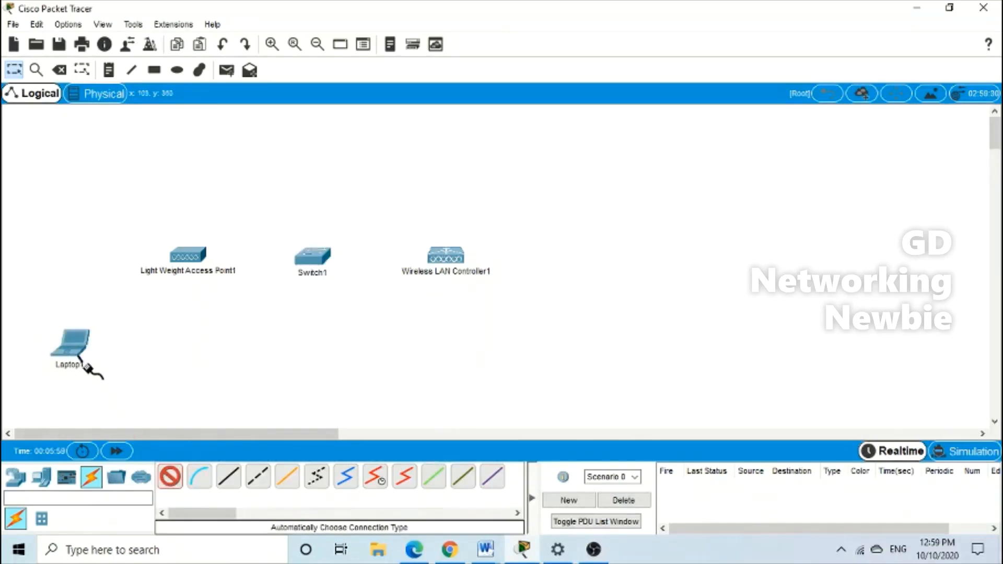
{"action": "key", "text": "Escape"}
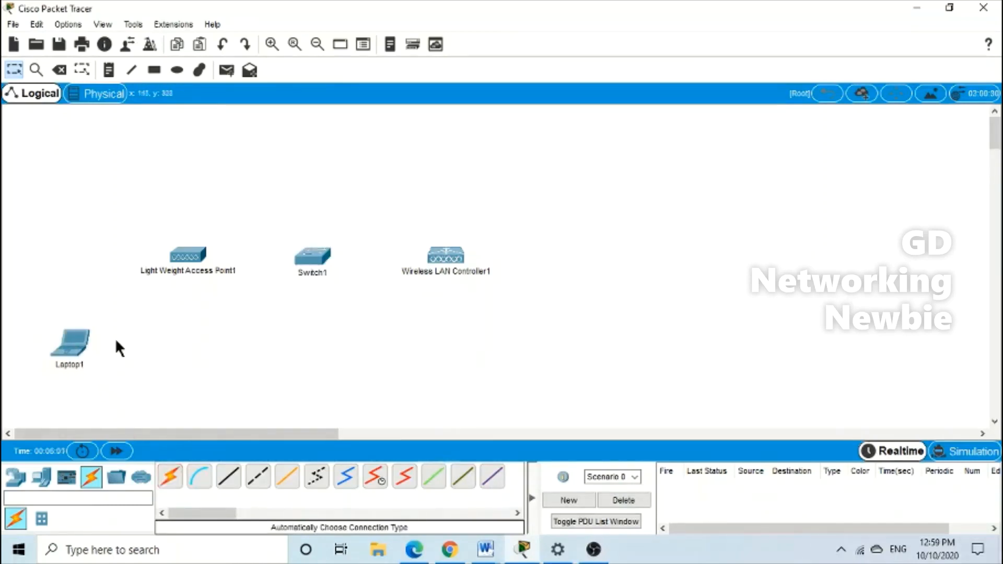
{"action": "left_click", "coordinate": [174, 480]}
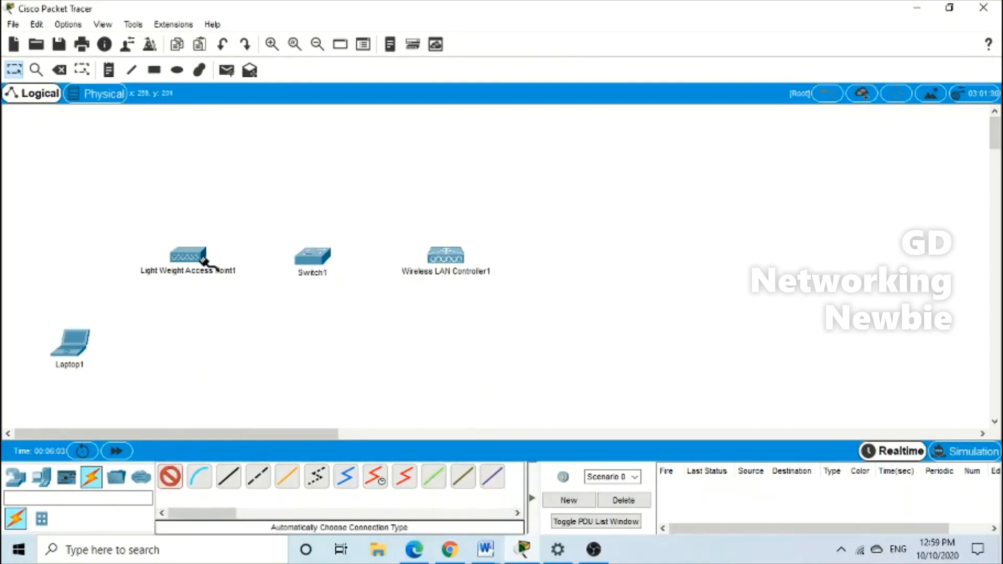
{"action": "left_click", "coordinate": [203, 260]}
{"action": "left_click", "coordinate": [310, 263]}
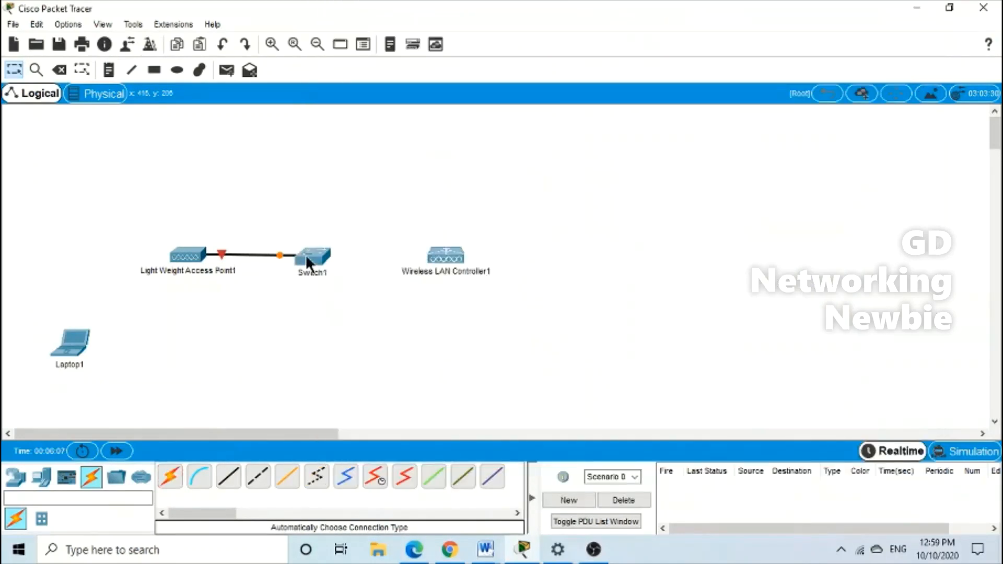
Cable Switch1 to Wireless LAN Controller1 and nudge the switch slightly right
{"action": "left_click", "coordinate": [170, 476]}
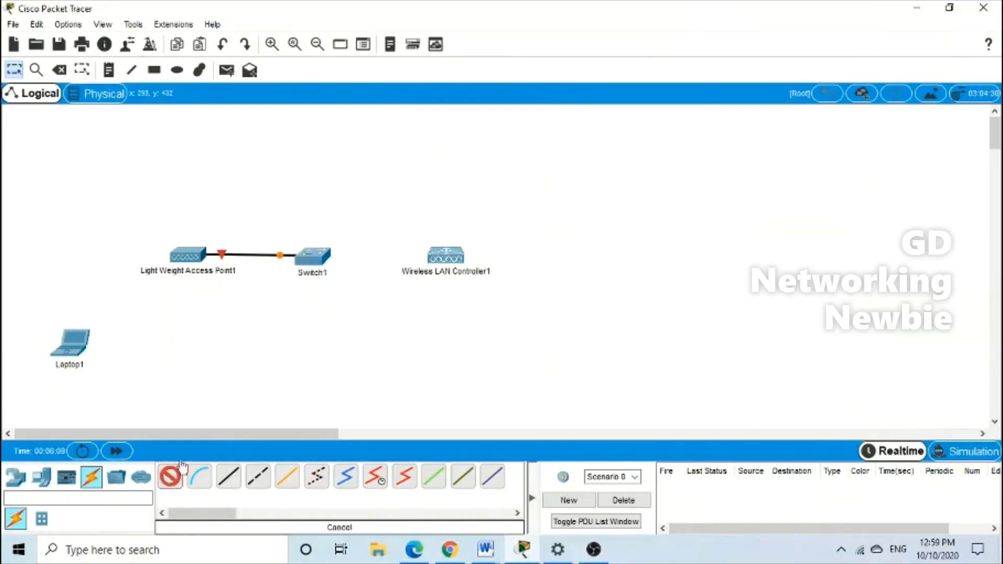
{"action": "left_click", "coordinate": [337, 256]}
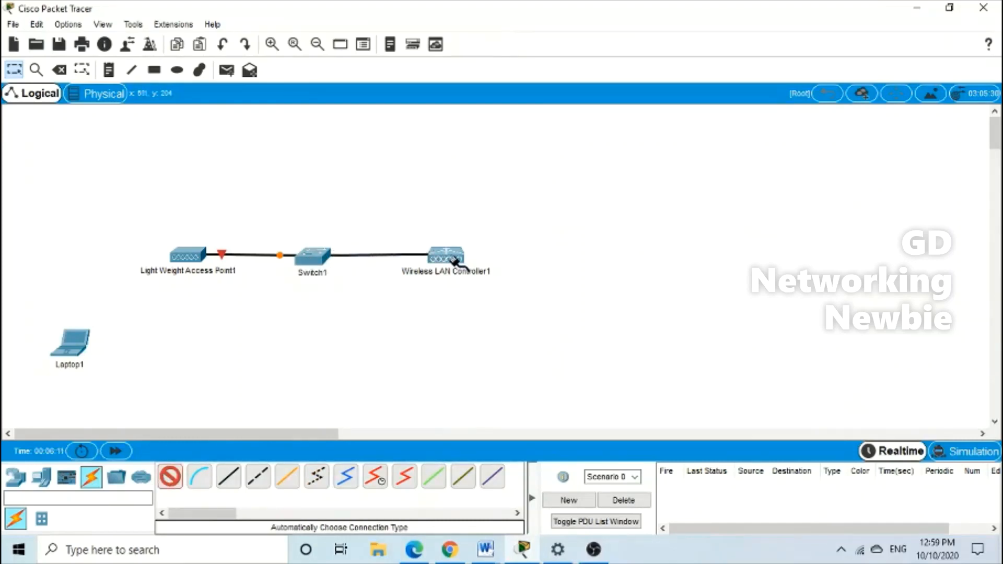
{"action": "left_click", "coordinate": [450, 255]}
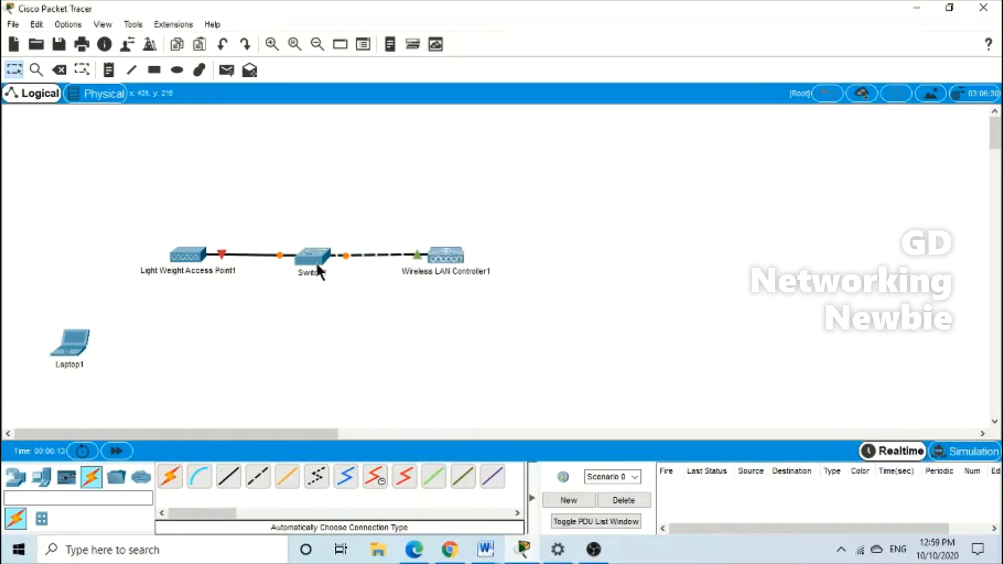
{"action": "left_click_drag", "start_coordinate": [316, 262], "coordinate": [322, 264]}
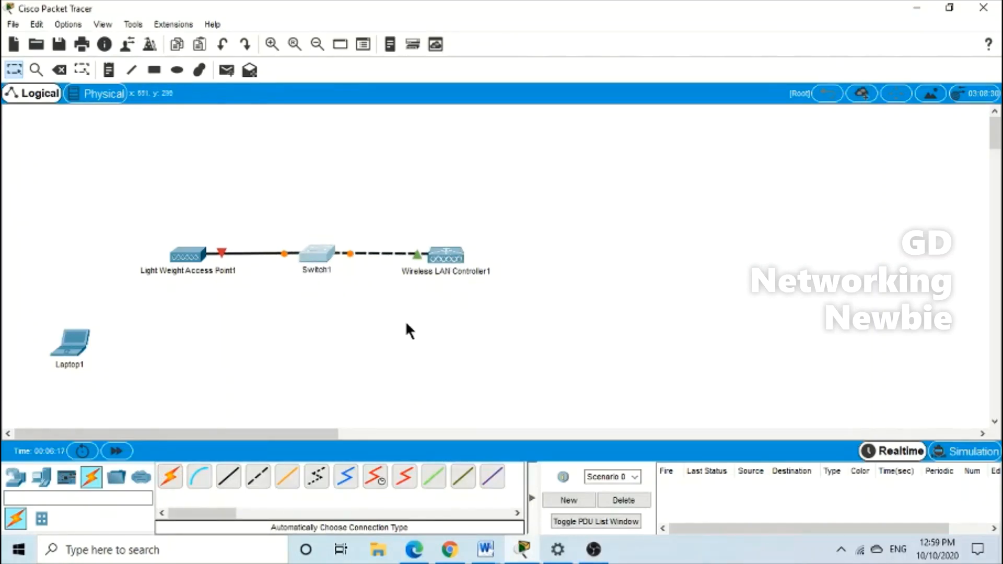
Add a server above Switch1 and cable it to the switch with an auto-selected cable
{"action": "left_click", "coordinate": [42, 477]}
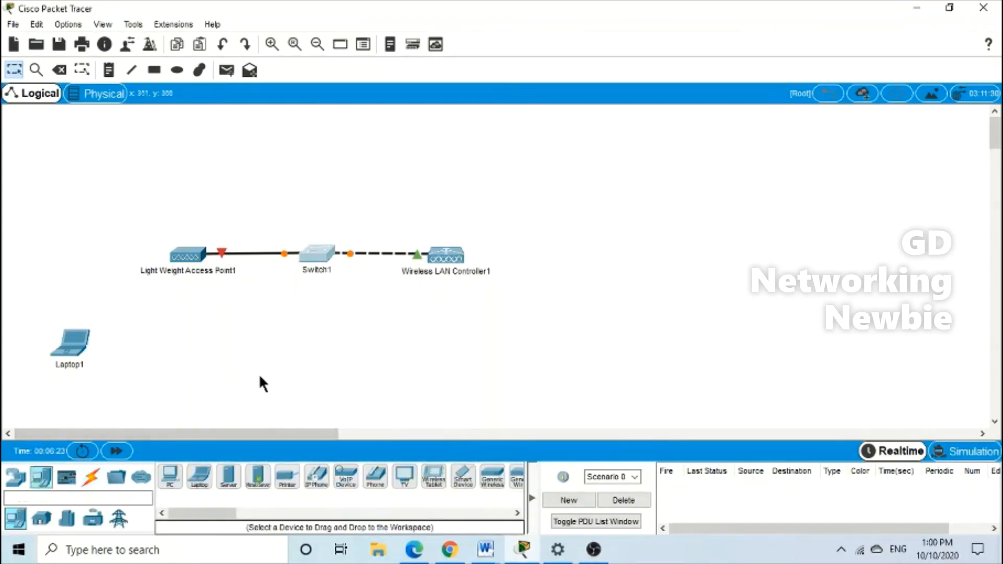
{"action": "left_click", "coordinate": [226, 479]}
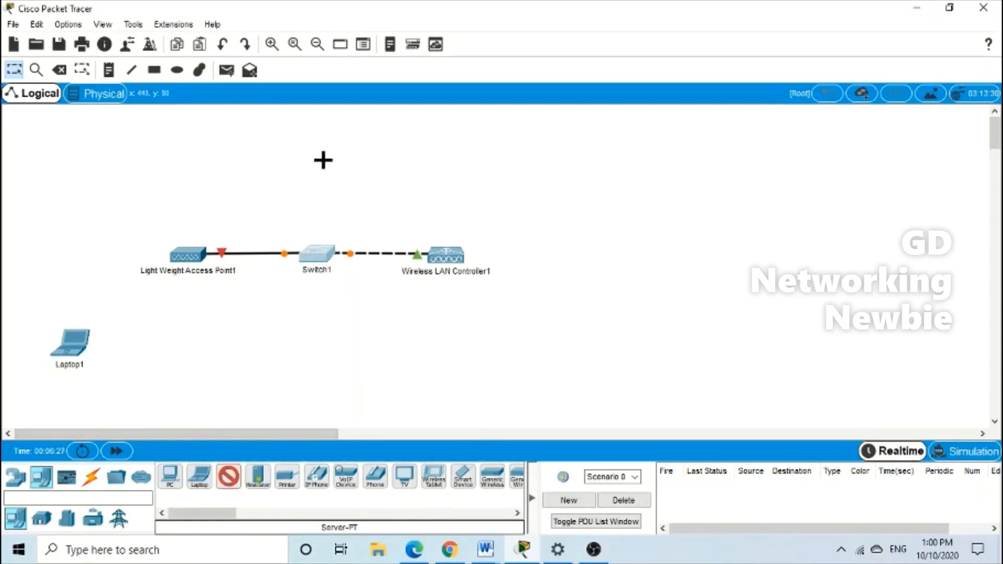
{"action": "left_click", "coordinate": [316, 142]}
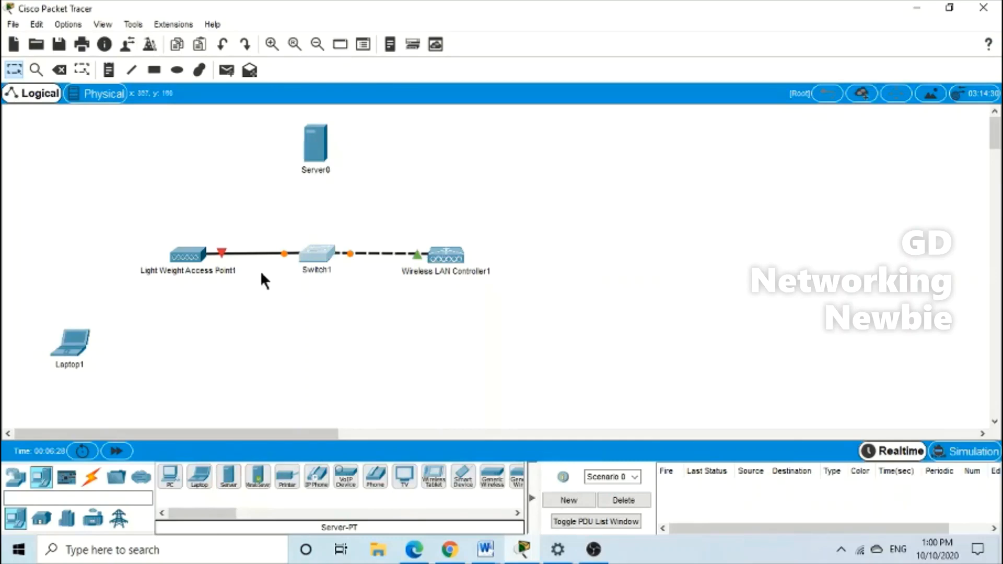
{"action": "left_click", "coordinate": [91, 479]}
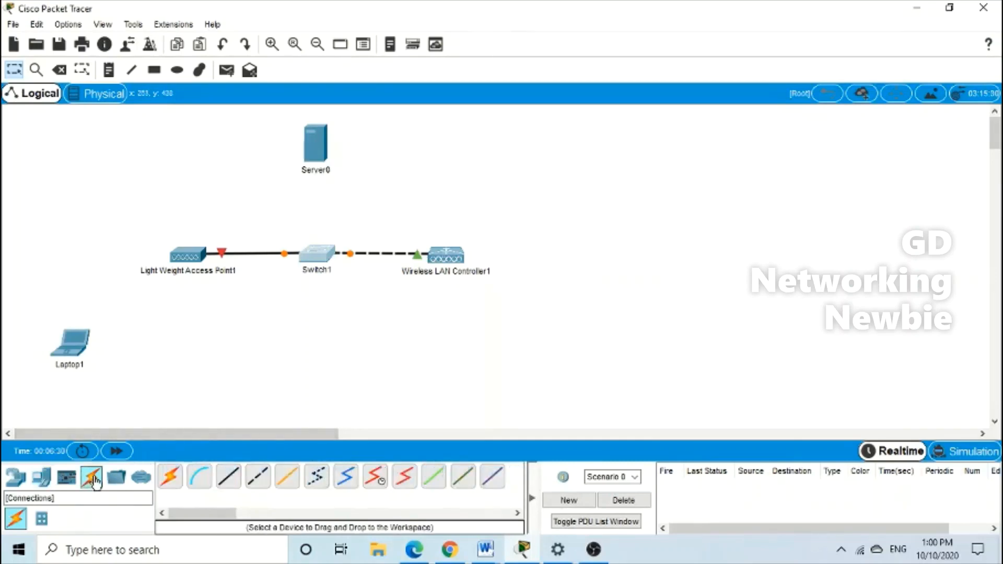
{"action": "left_click", "coordinate": [170, 477]}
{"action": "left_click", "coordinate": [322, 156]}
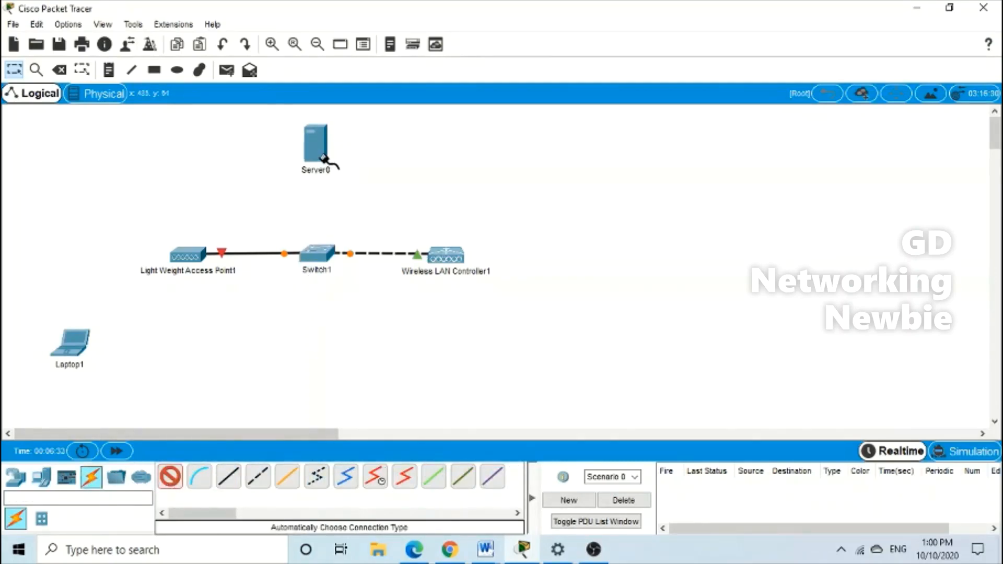
{"action": "left_click", "coordinate": [316, 264]}
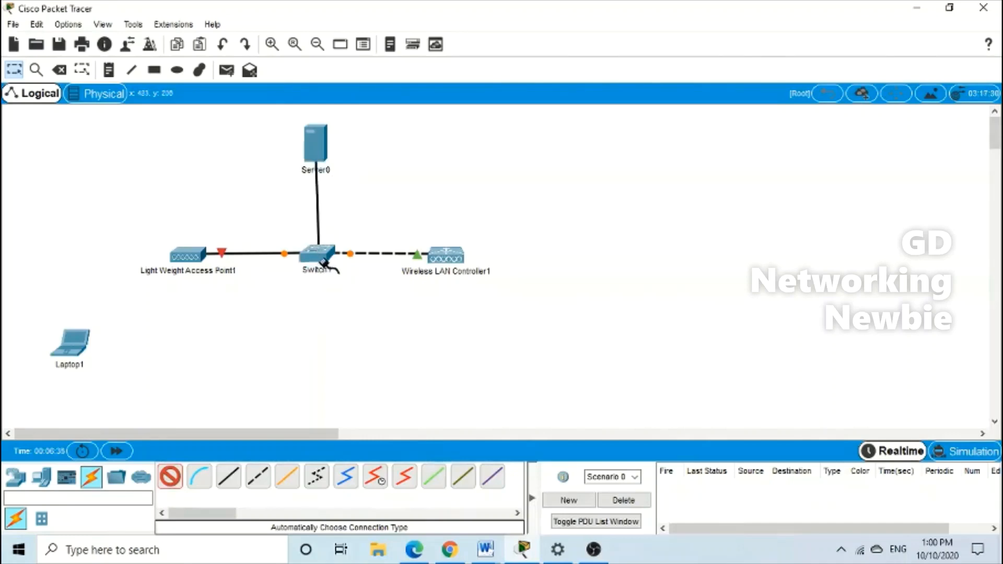
{"action": "left_click", "coordinate": [315, 252]}
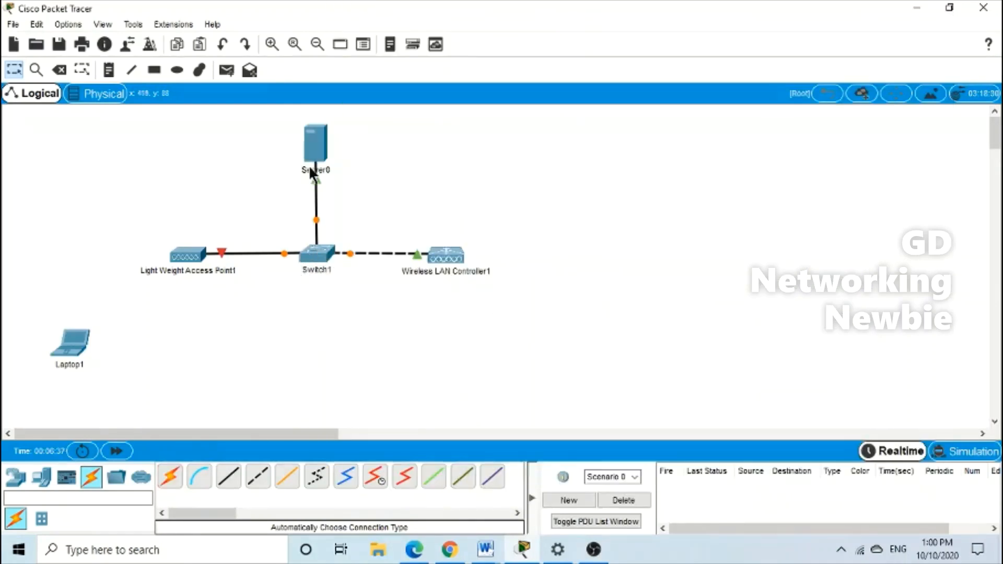
Open and close Server0's settings, then raise Server0 slightly above the switch
{"action": "left_click", "coordinate": [315, 131]}
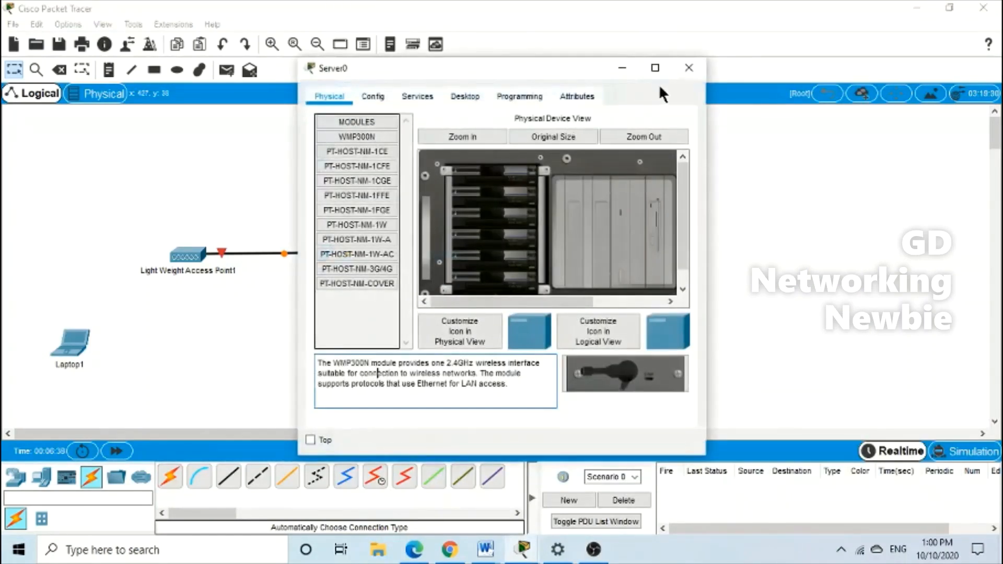
{"action": "left_click", "coordinate": [688, 67]}
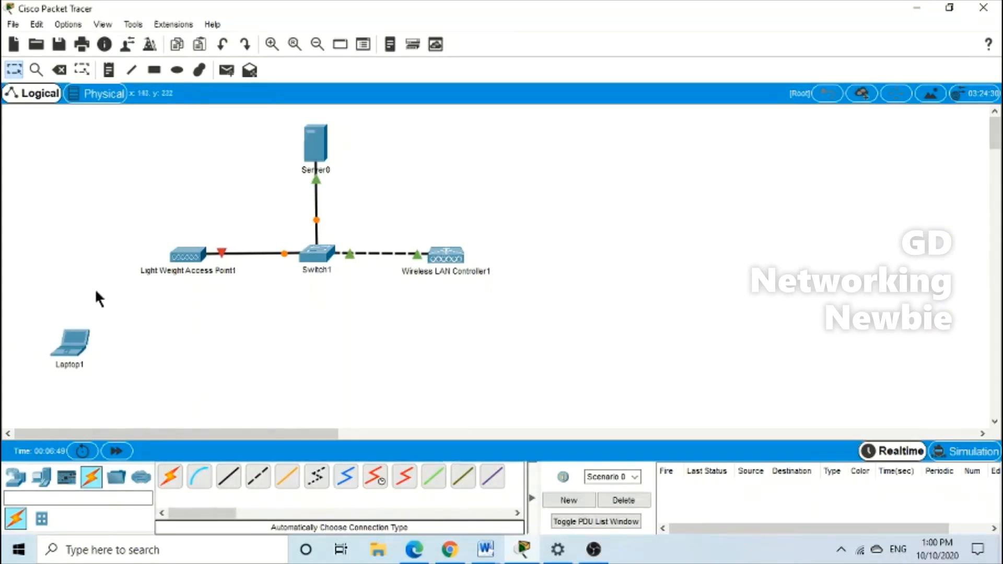
{"action": "left_click_drag", "start_coordinate": [332, 152], "coordinate": [327, 136]}
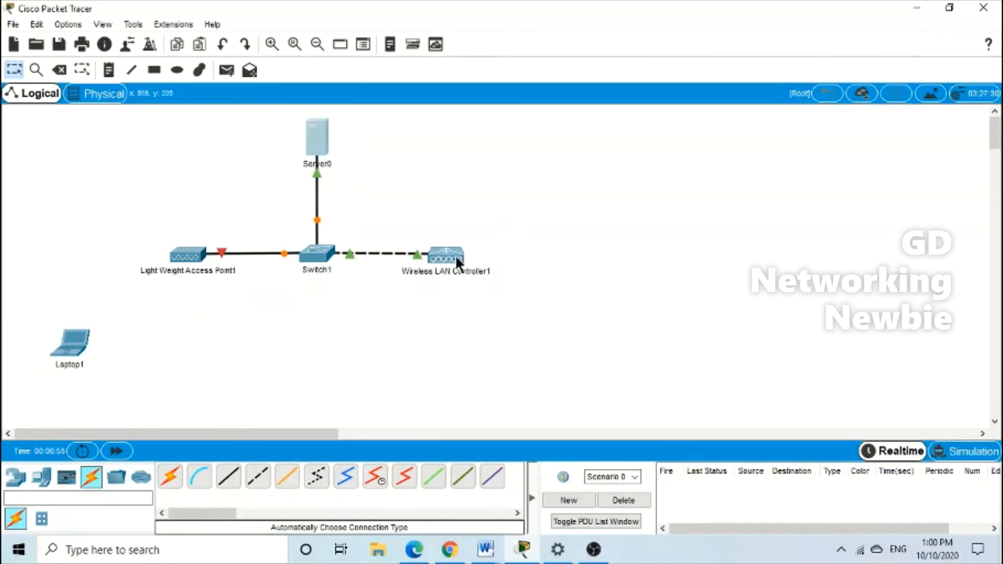
{"action": "mouse_move", "coordinate": [451, 261]}
Add a PC below the controller and change the controller's management IPv4 address to 192.168.1.5
{"action": "left_click", "coordinate": [42, 478]}
{"action": "mouse_move", "coordinate": [170, 476]}
{"action": "left_mouse_down"}
{"action": "mouse_move", "coordinate": [435, 378]}
{"action": "mouse_move", "coordinate": [447, 366]}
{"action": "mouse_move", "coordinate": [443, 349]}
{"action": "left_mouse_up"}
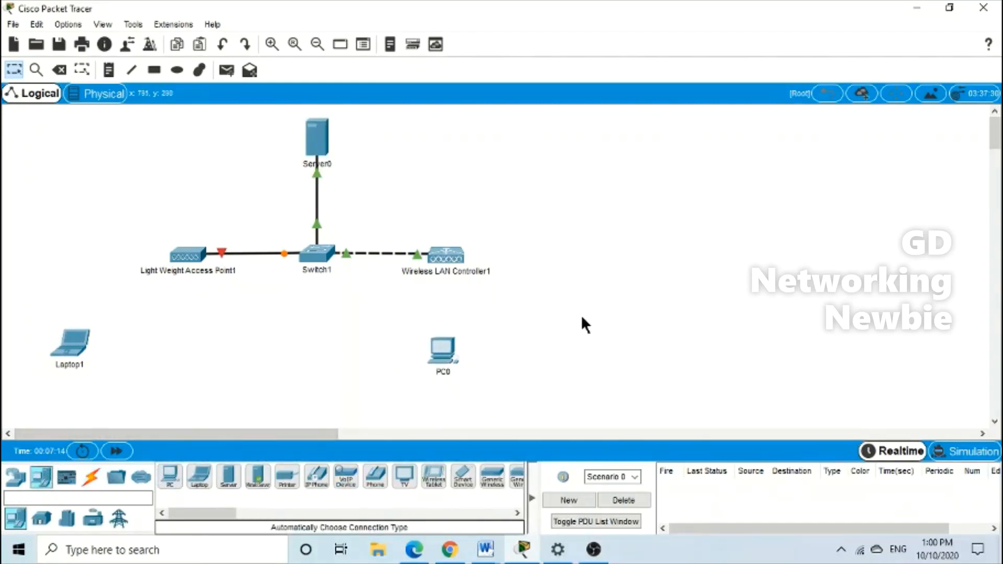
{"action": "left_click", "coordinate": [453, 253]}
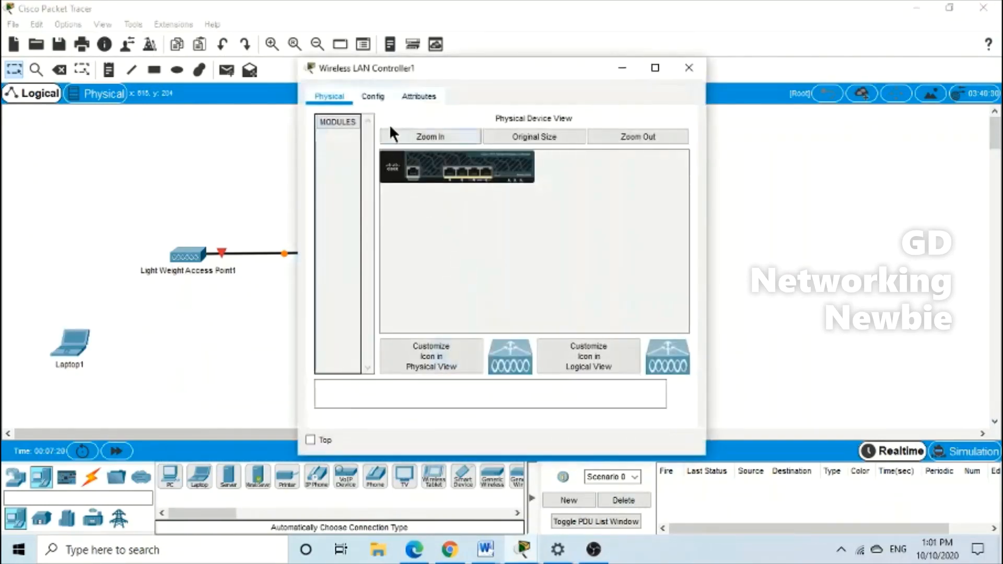
{"action": "left_click", "coordinate": [381, 95]}
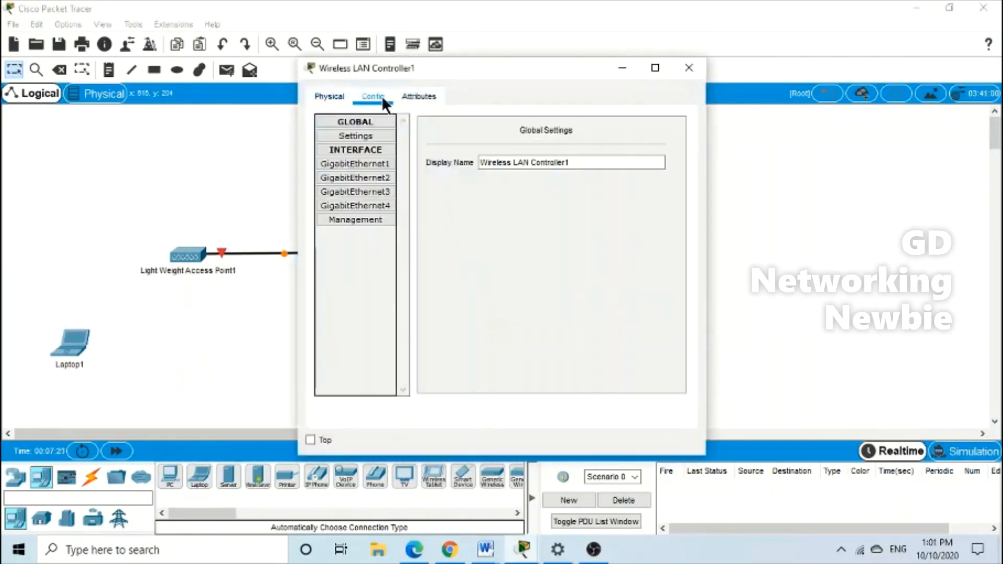
{"action": "left_click", "coordinate": [368, 219]}
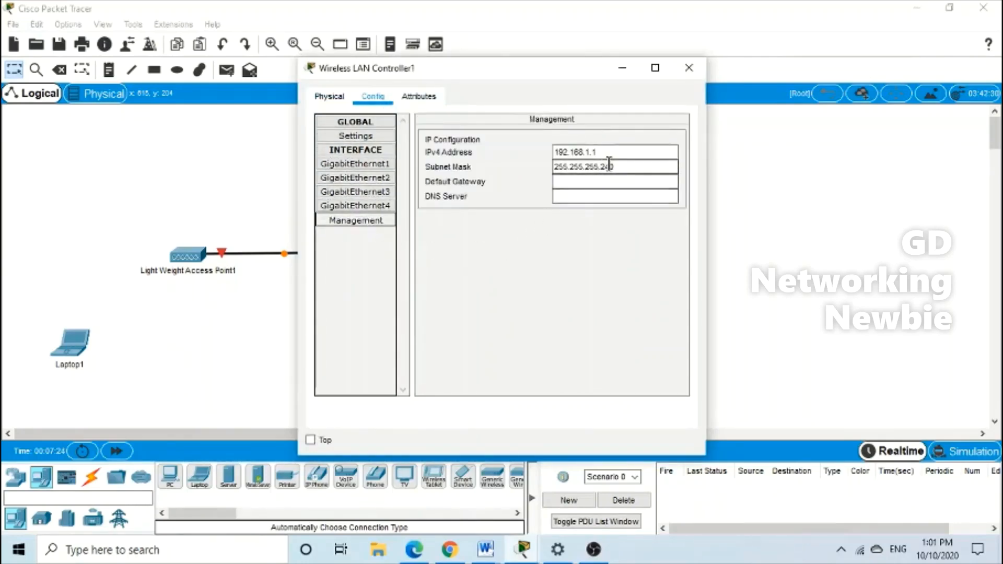
{"action": "left_click", "coordinate": [595, 152]}
{"action": "key", "text": "BackSpace"}
{"action": "type", "text": "1"}
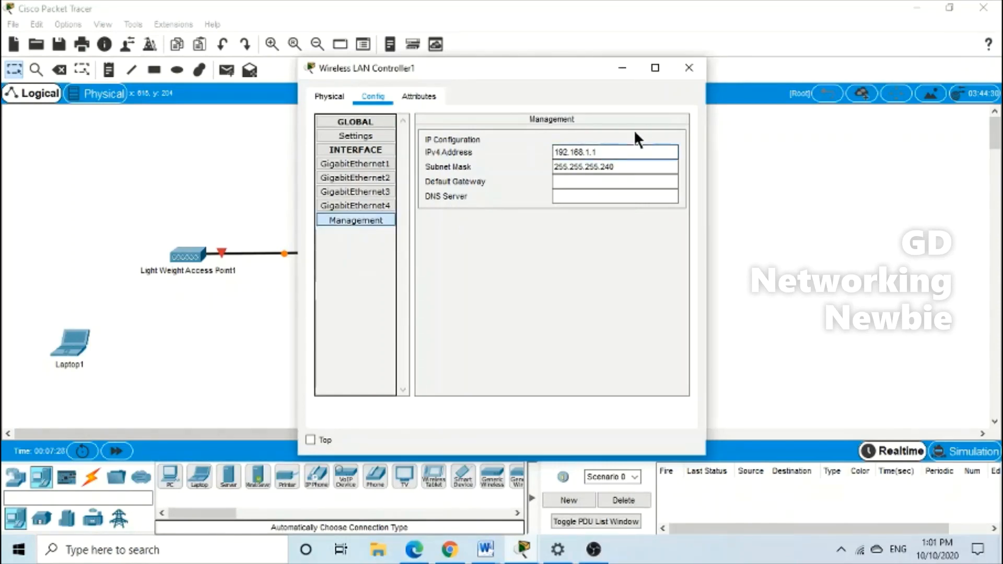
{"action": "key", "text": "BackSpace"}
{"action": "type", "text": "5"}
{"action": "left_click_drag", "start_coordinate": [582, 77], "coordinate": [846, 182]}
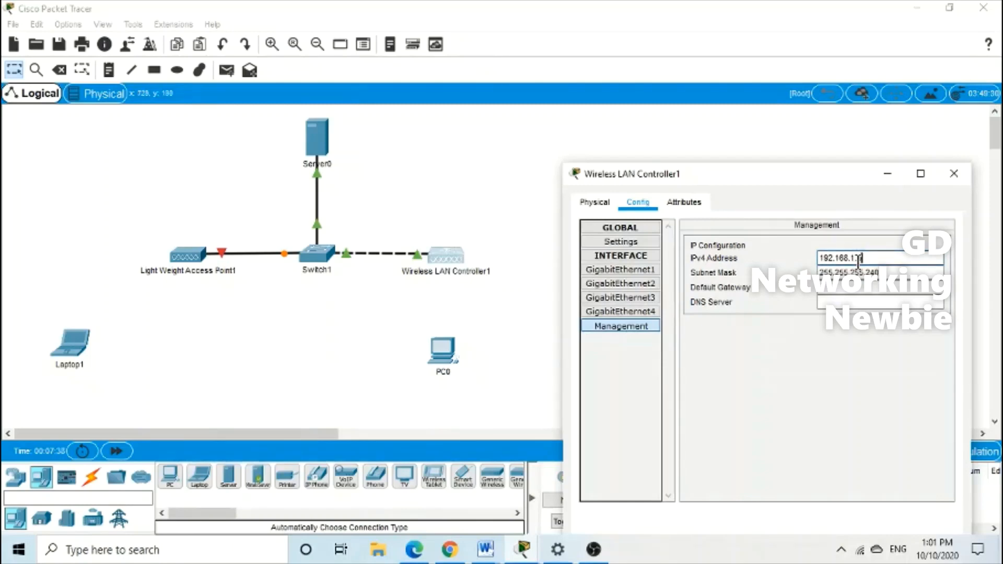
{"action": "left_click_drag", "start_coordinate": [865, 258], "coordinate": [781, 260]}
{"action": "key", "text": "ctrl+c"}
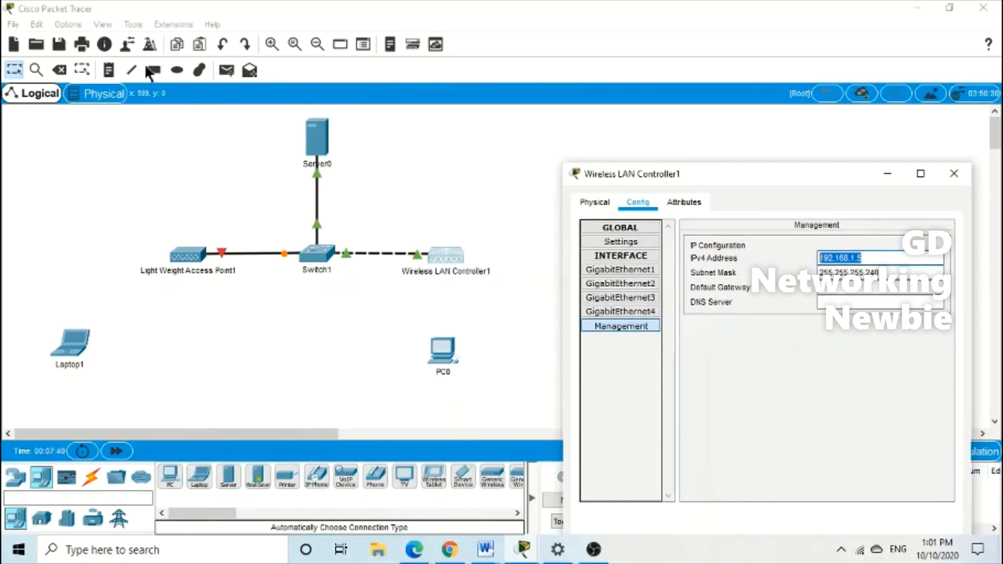
Add a note reading 192.168.1.5 and position it just above Wireless LAN Controller1
{"action": "left_click", "coordinate": [109, 70]}
{"action": "left_click", "coordinate": [444, 220]}
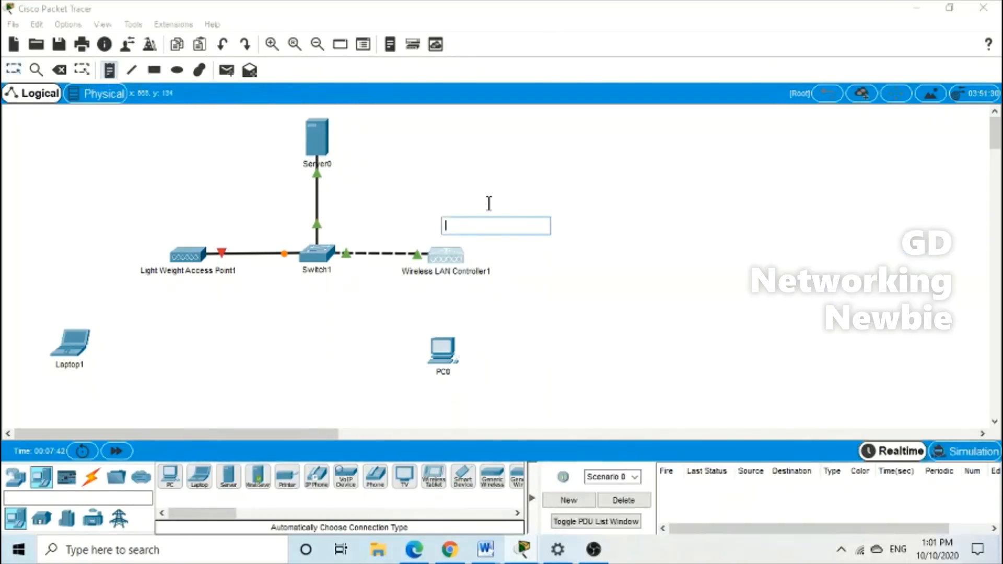
{"action": "key", "text": "ctrl+v"}
{"action": "left_click", "coordinate": [600, 223]}
{"action": "left_click", "coordinate": [485, 227]}
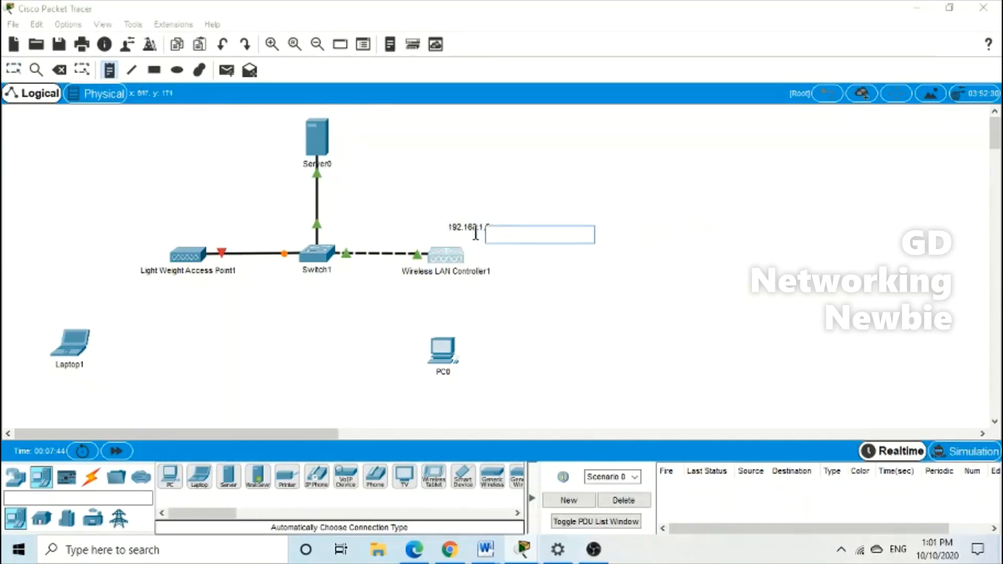
{"action": "left_click", "coordinate": [625, 191]}
{"action": "key", "text": "Escape"}
{"action": "left_click_drag", "start_coordinate": [466, 226], "coordinate": [445, 233]}
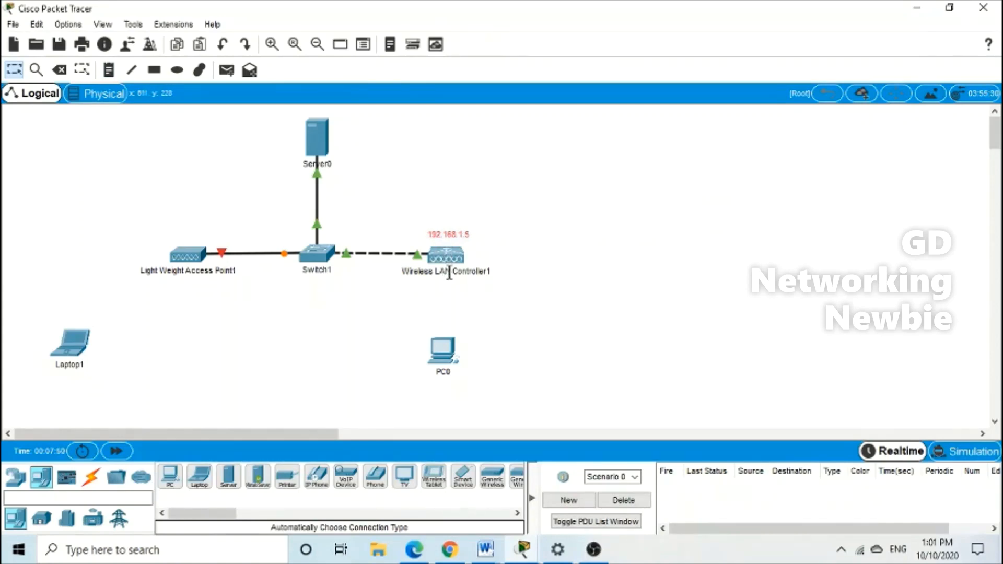
Enter default gateway 192.168.1.1 and DNS server 192.168.1.2 in the controller's management settings
{"action": "mouse_move", "coordinate": [448, 264]}
{"action": "left_click", "coordinate": [447, 256]}
{"action": "left_click_drag", "start_coordinate": [832, 174], "coordinate": [710, 101]}
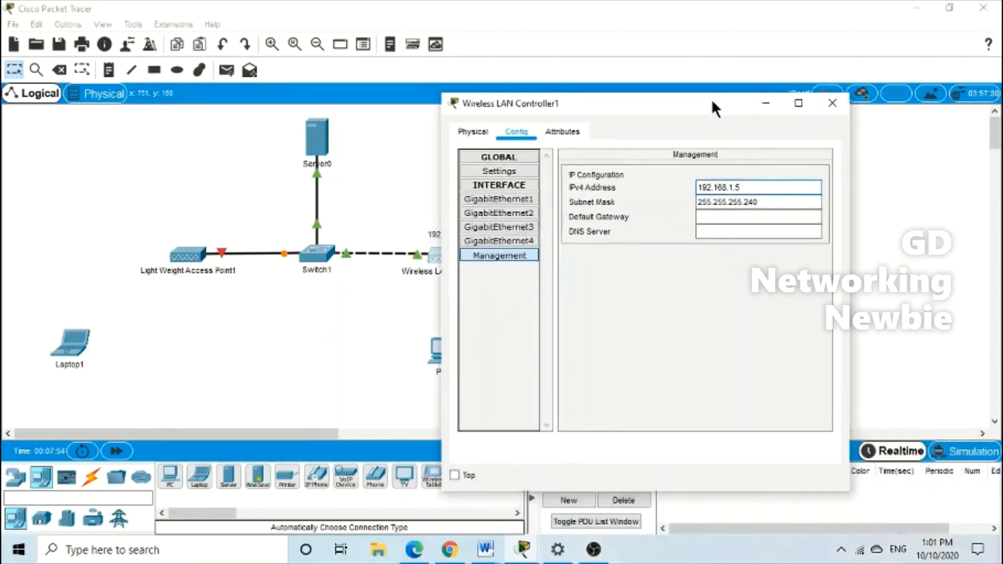
{"action": "left_click", "coordinate": [713, 215]}
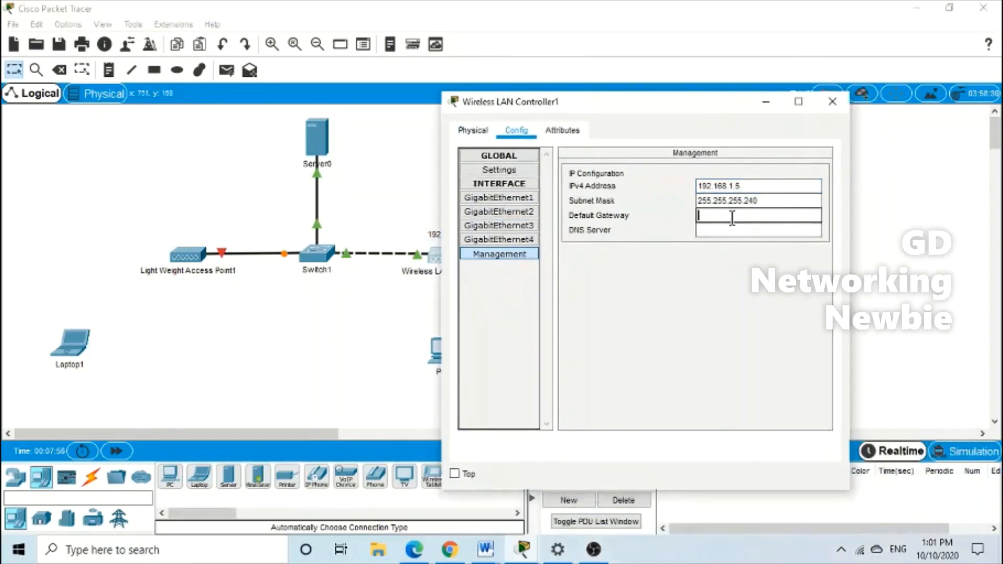
{"action": "type", "text": "192.168.1.5"}
{"action": "key", "text": "BackSpace"}
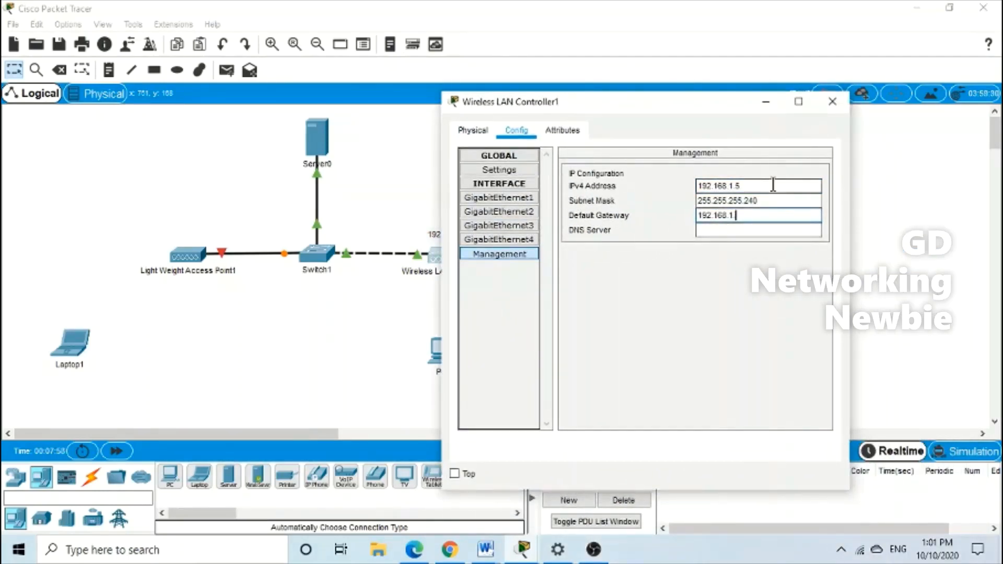
{"action": "left_click", "coordinate": [720, 232]}
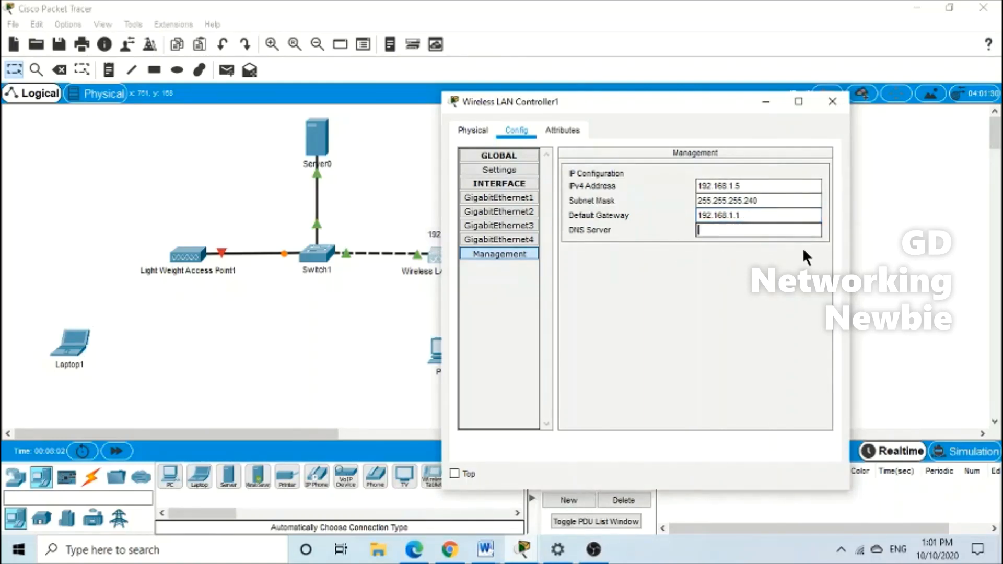
{"action": "key", "text": "ctrl+v"}
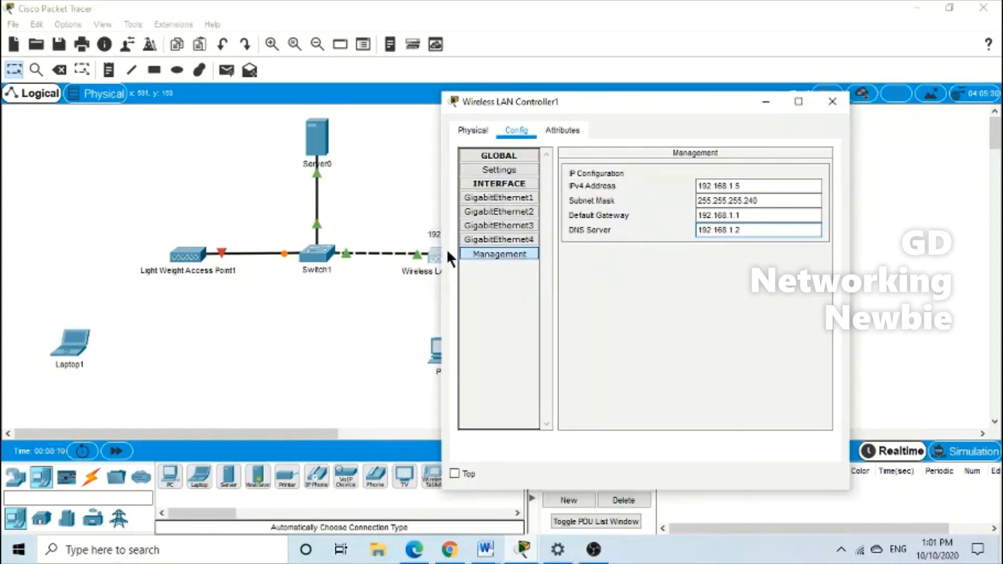
Close the controller window and bring up PC0's Desktop IP Configuration
{"action": "left_click", "coordinate": [832, 102]}
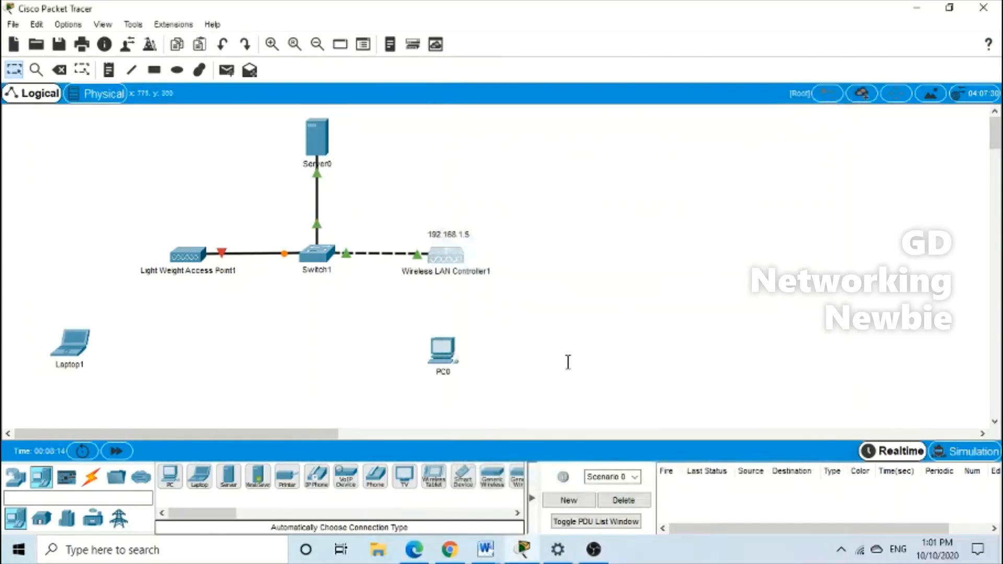
{"action": "left_click", "coordinate": [444, 350]}
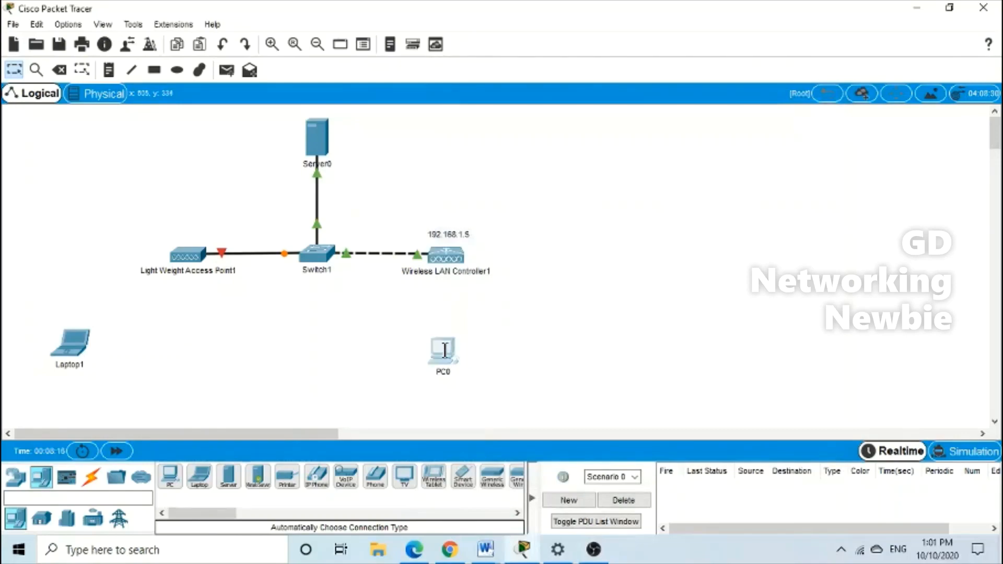
{"action": "left_click_drag", "start_coordinate": [540, 73], "coordinate": [709, 2]}
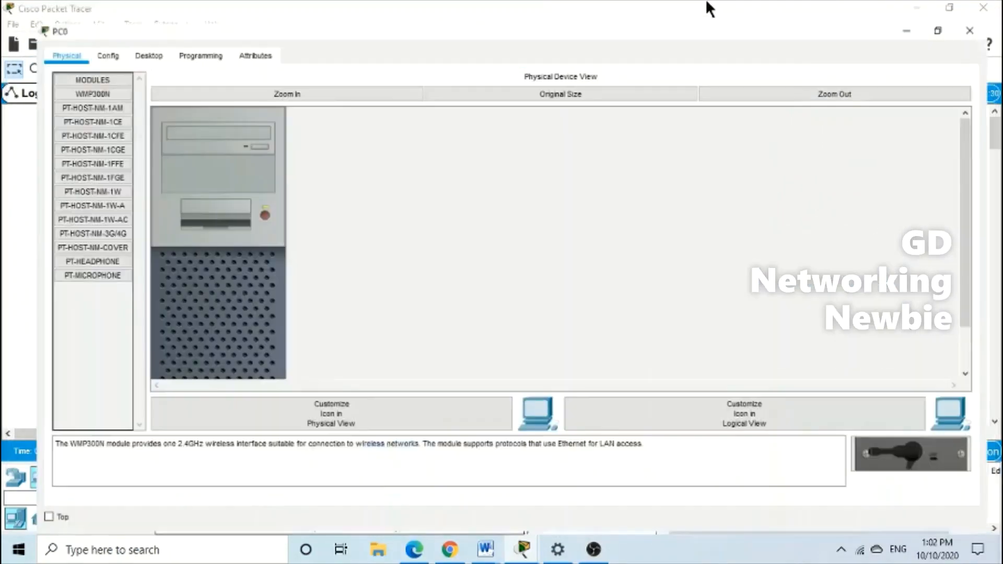
{"action": "left_click", "coordinate": [952, 7]}
{"action": "left_click_drag", "start_coordinate": [564, 70], "coordinate": [701, 14]}
{"action": "left_click", "coordinate": [509, 40]}
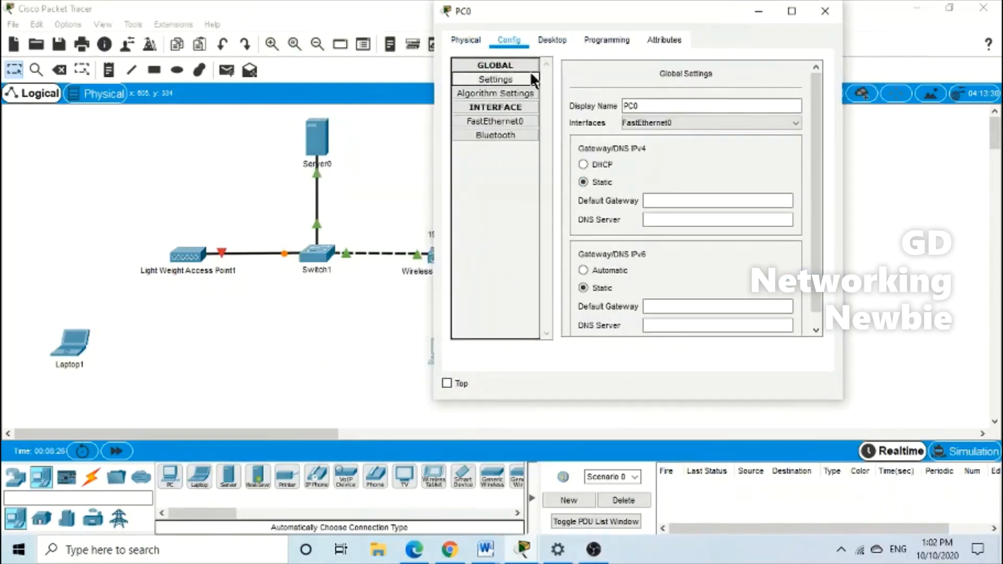
{"action": "left_click", "coordinate": [552, 41]}
{"action": "left_click", "coordinate": [502, 98]}
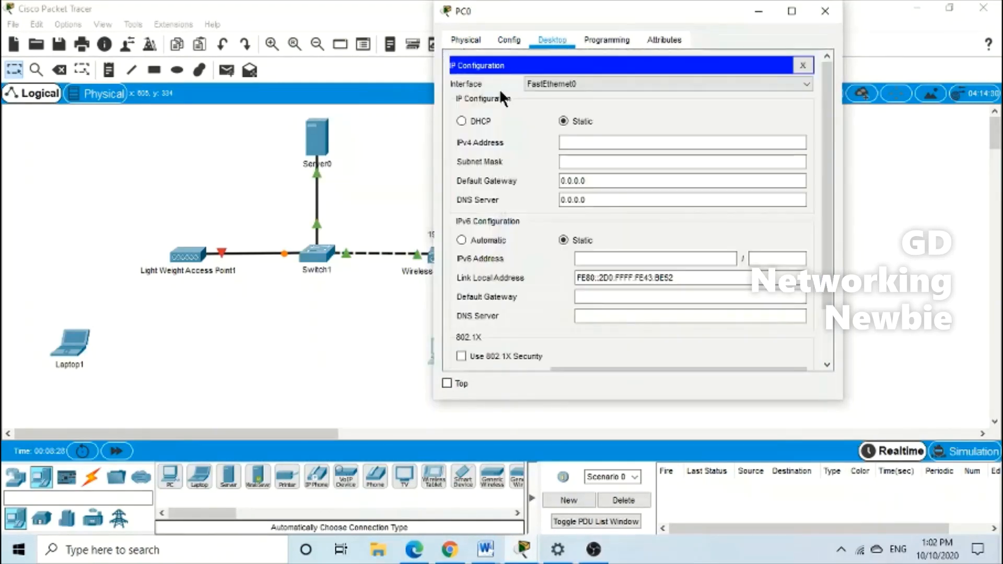
Give PC0 static IPv4 address 192.168.1.10 with subnet mask 255.255.255.0
{"action": "left_click", "coordinate": [566, 145]}
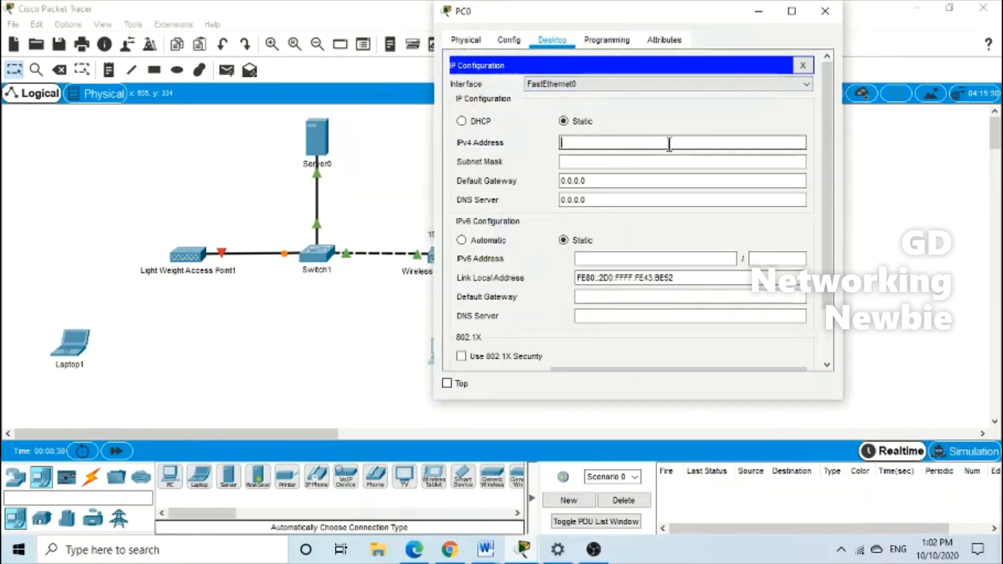
{"action": "type", "text": "192.168.1.10"}
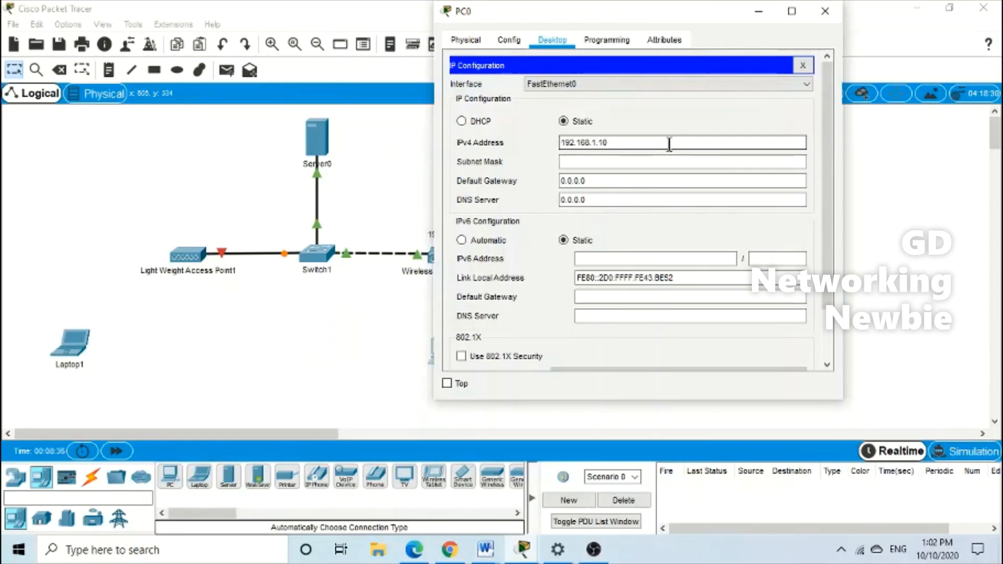
{"action": "left_click", "coordinate": [604, 162]}
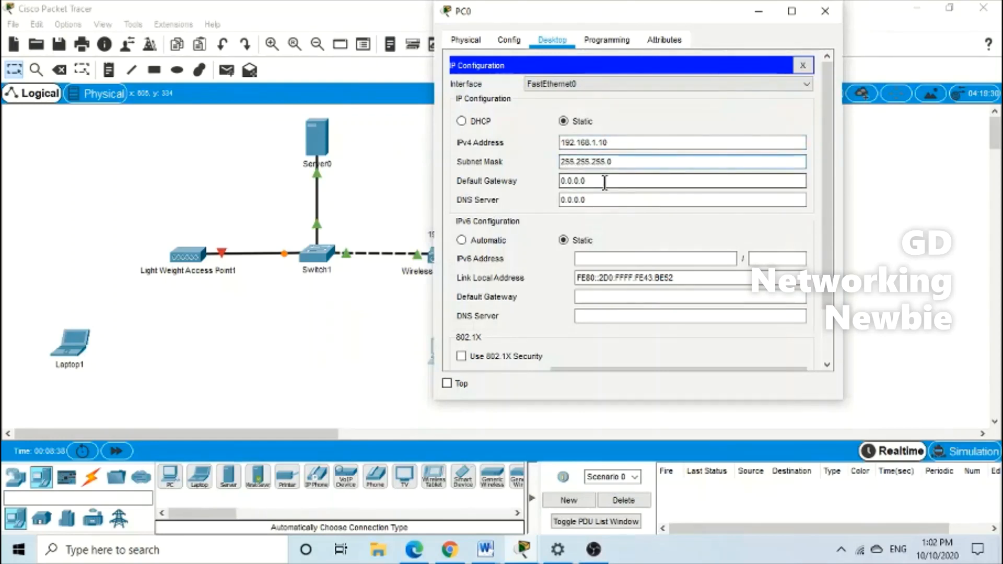
{"action": "key", "text": "Tab"}
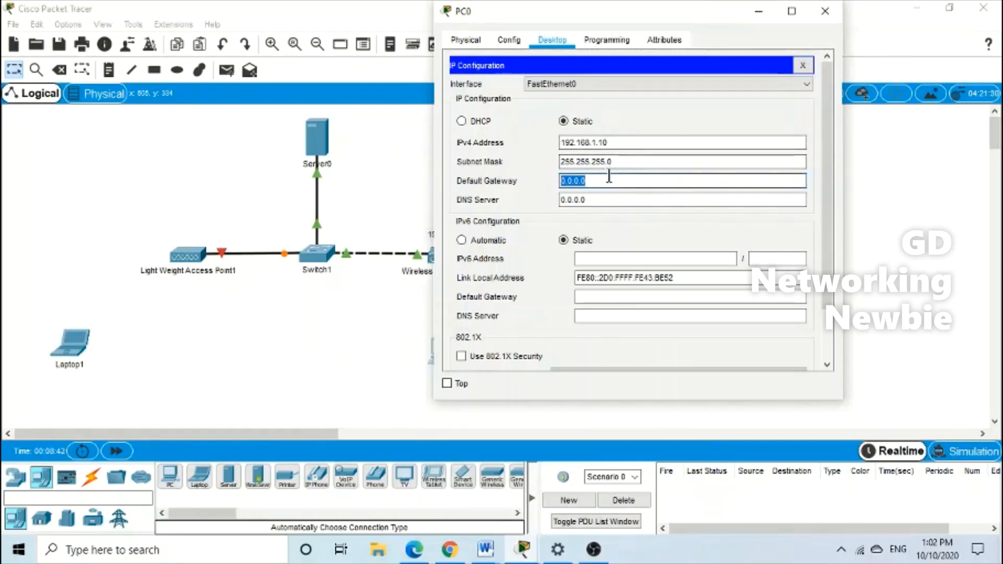
{"action": "left_click_drag", "start_coordinate": [626, 10], "coordinate": [188, 157]}
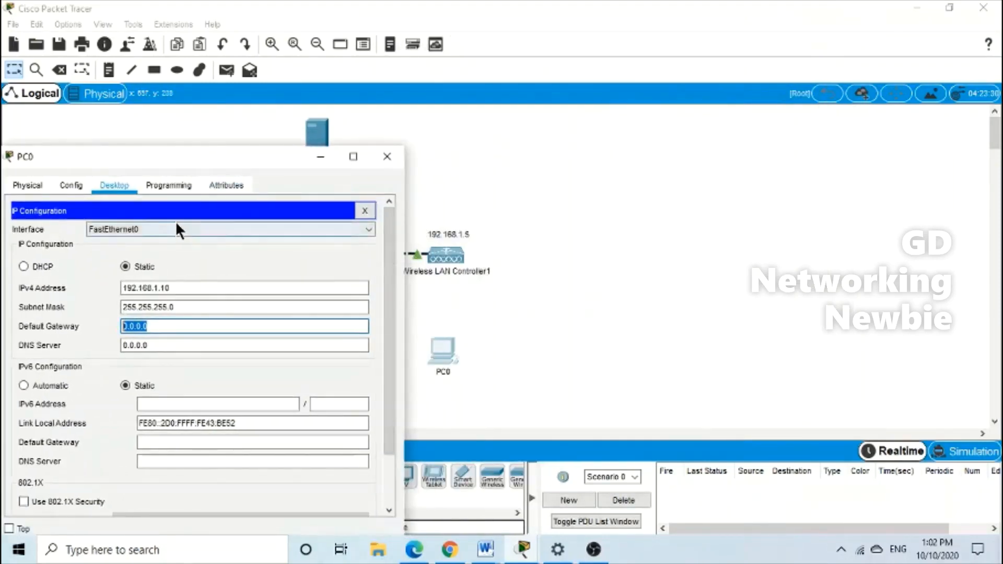
Link PC0 to Wireless LAN Controller1 with an auto-selected cable, then reopen PC0's window
{"action": "left_click", "coordinate": [381, 162]}
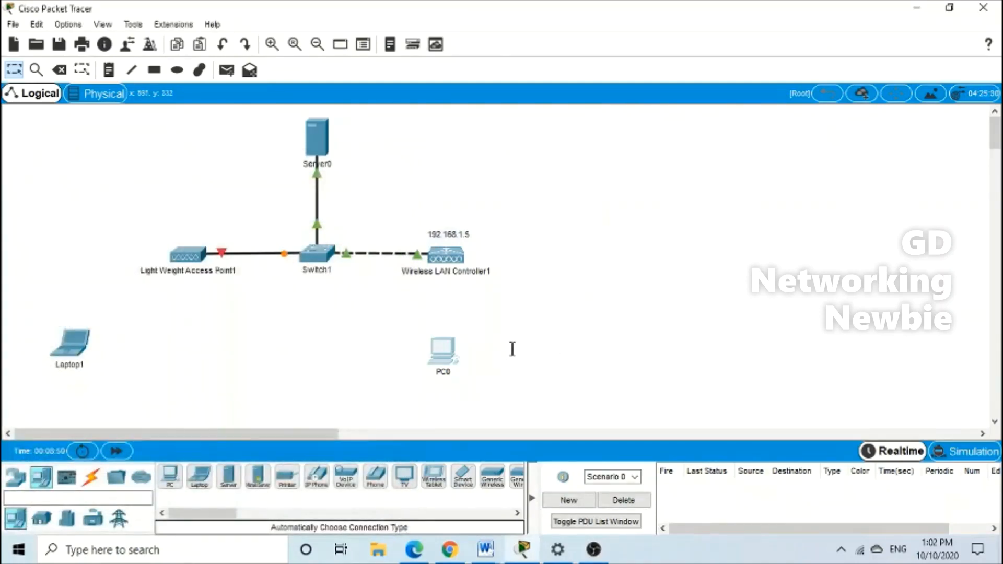
{"action": "left_click", "coordinate": [91, 477]}
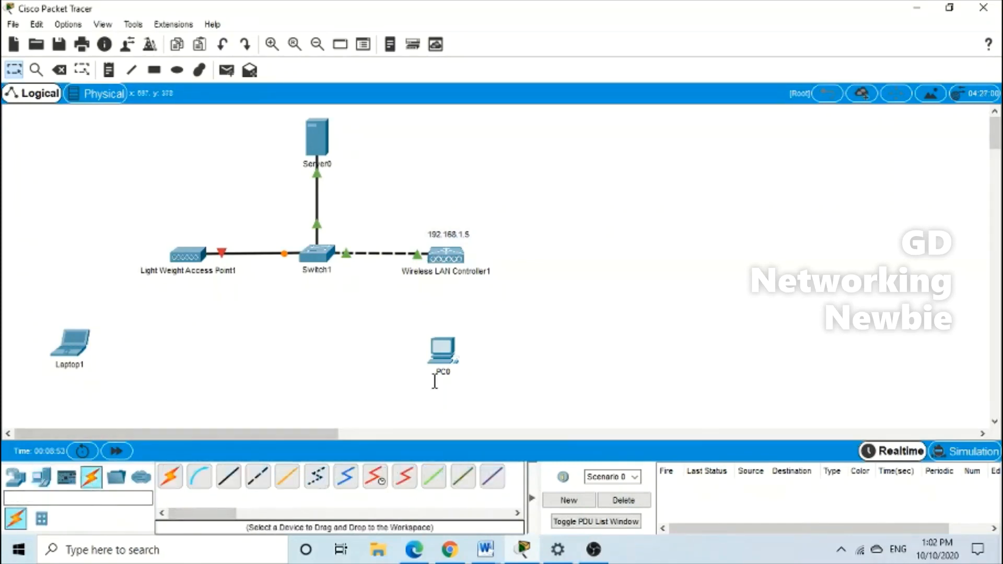
{"action": "left_click", "coordinate": [170, 477]}
{"action": "left_click", "coordinate": [449, 332]}
{"action": "left_click", "coordinate": [448, 257]}
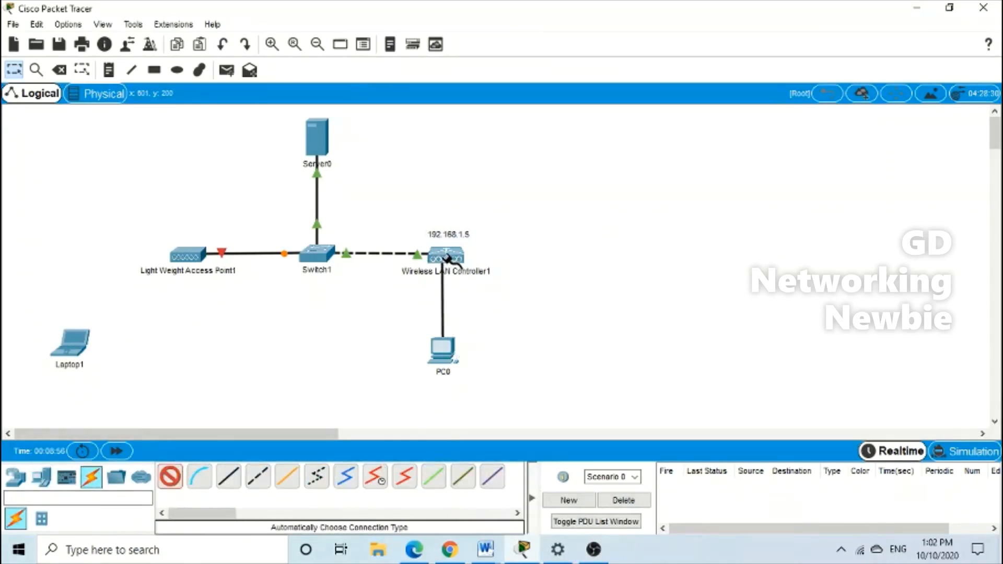
{"action": "left_click_drag", "start_coordinate": [443, 358], "coordinate": [447, 362]}
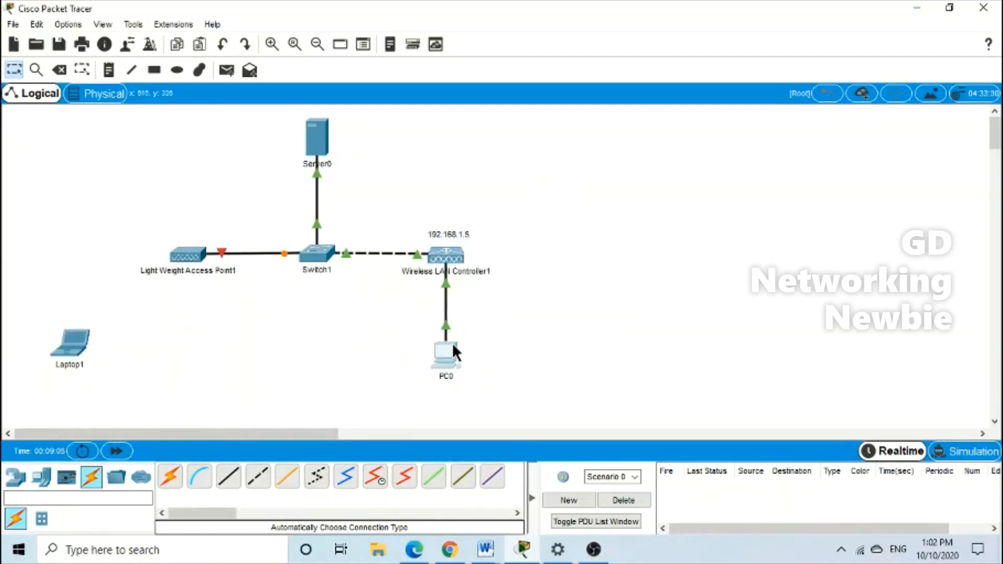
{"action": "left_click", "coordinate": [450, 345]}
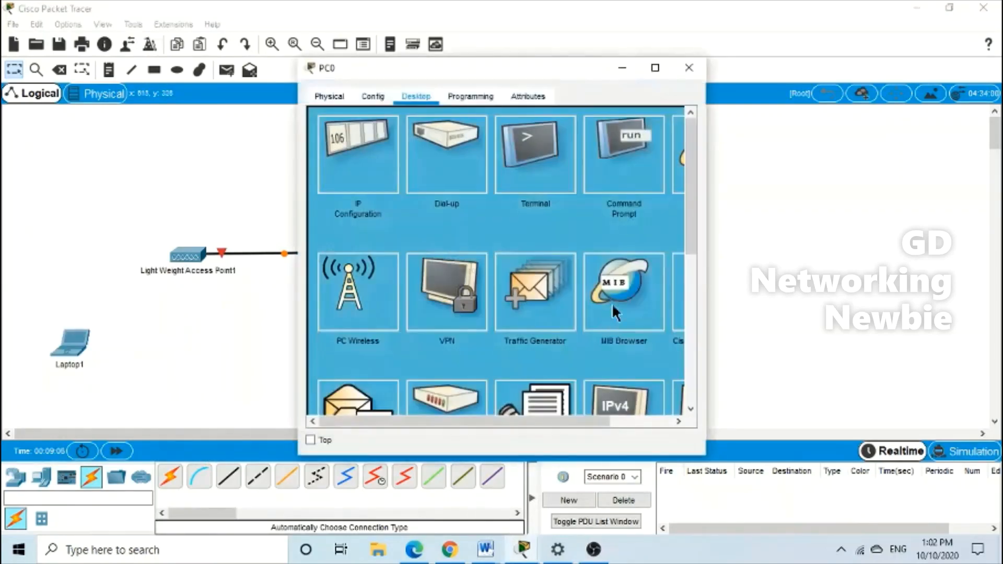
Reopen PC0 full-screen and launch its Web Browser
{"action": "left_click", "coordinate": [694, 70]}
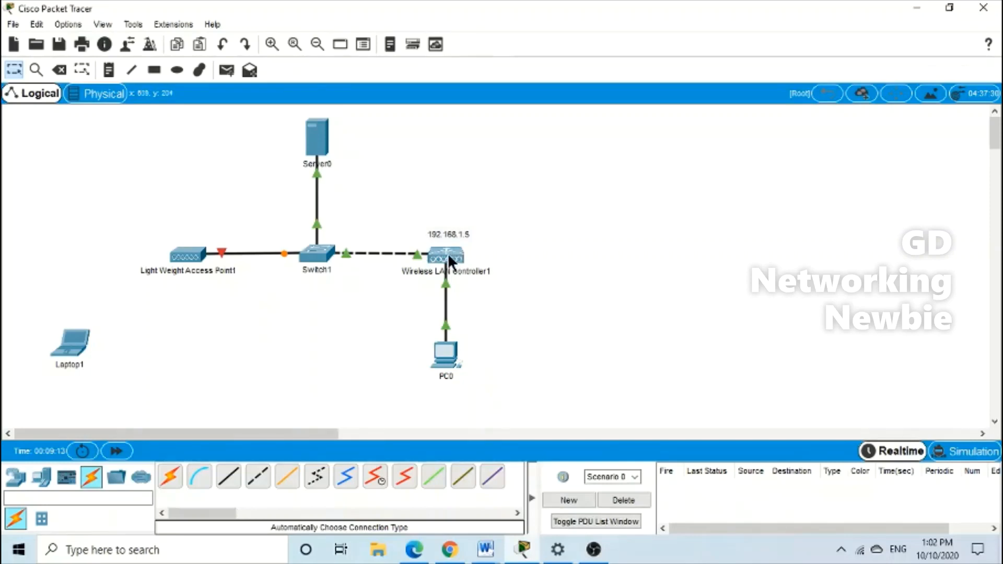
{"action": "mouse_move", "coordinate": [455, 257]}
{"action": "left_click", "coordinate": [449, 351]}
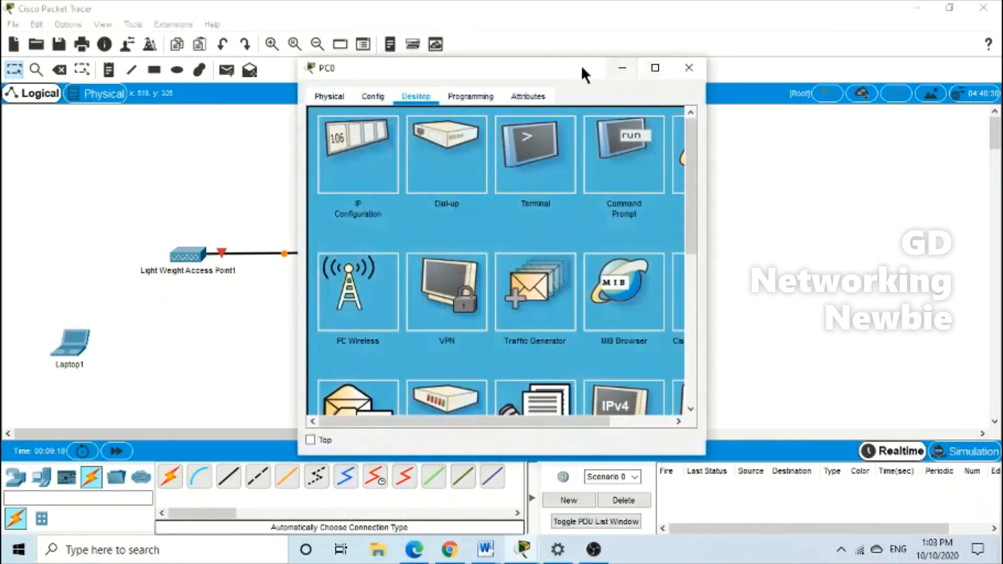
{"action": "left_click_drag", "start_coordinate": [581, 65], "coordinate": [450, 38]}
{"action": "left_click", "coordinate": [523, 42]}
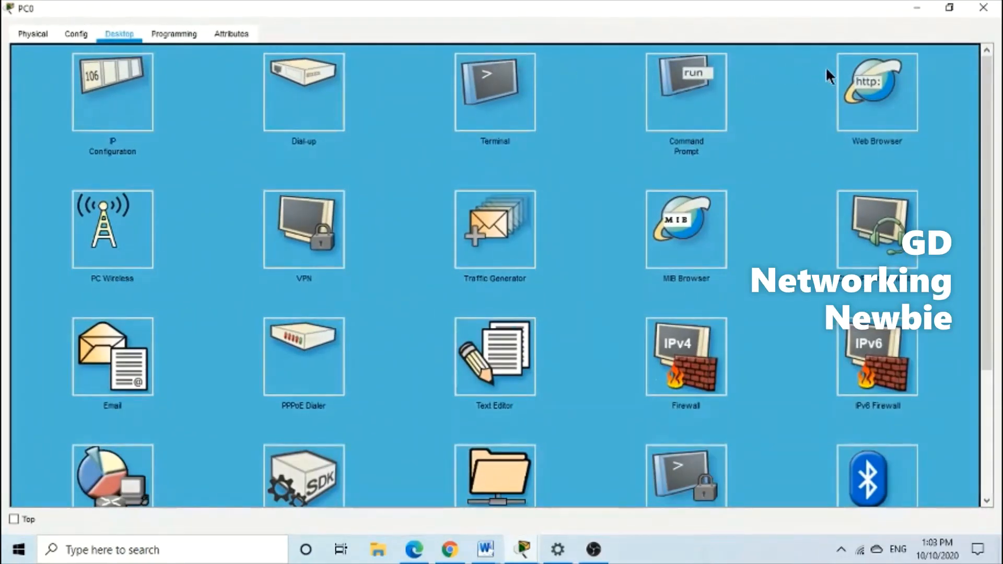
{"action": "left_click", "coordinate": [857, 78]}
{"action": "left_click", "coordinate": [153, 75]}
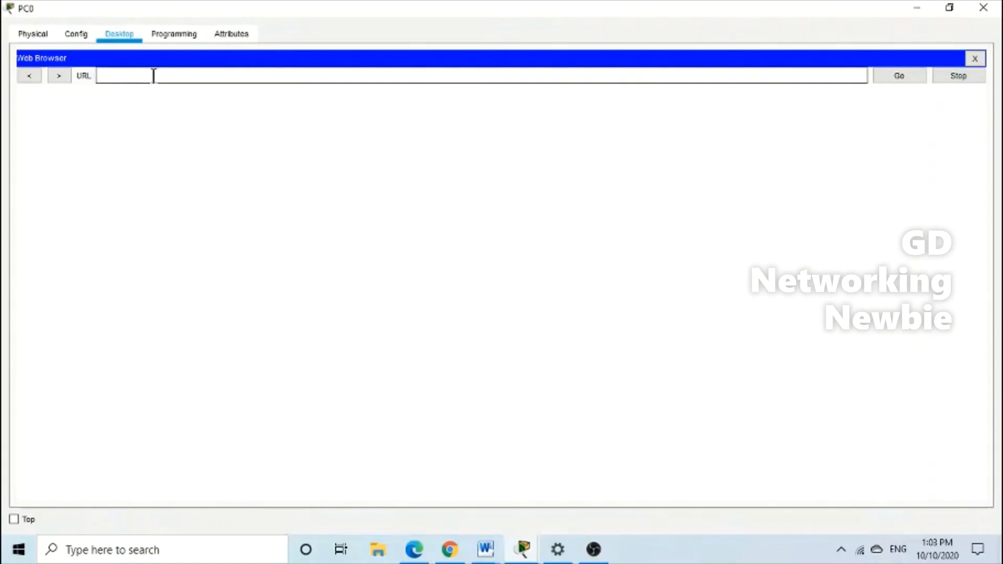
{"action": "type", "text": "htt"}
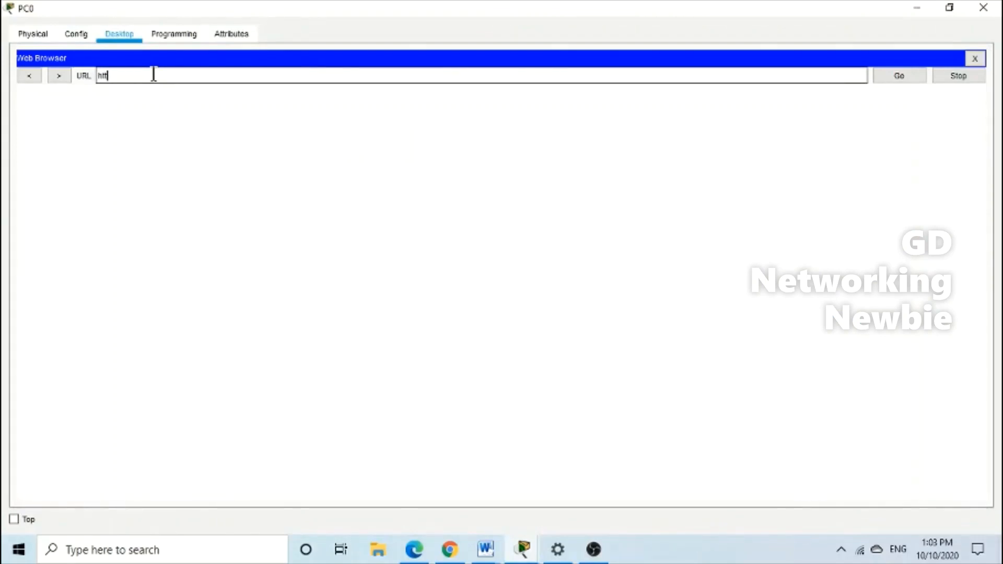
{"action": "type", "text": "p://192.168.1.5"}
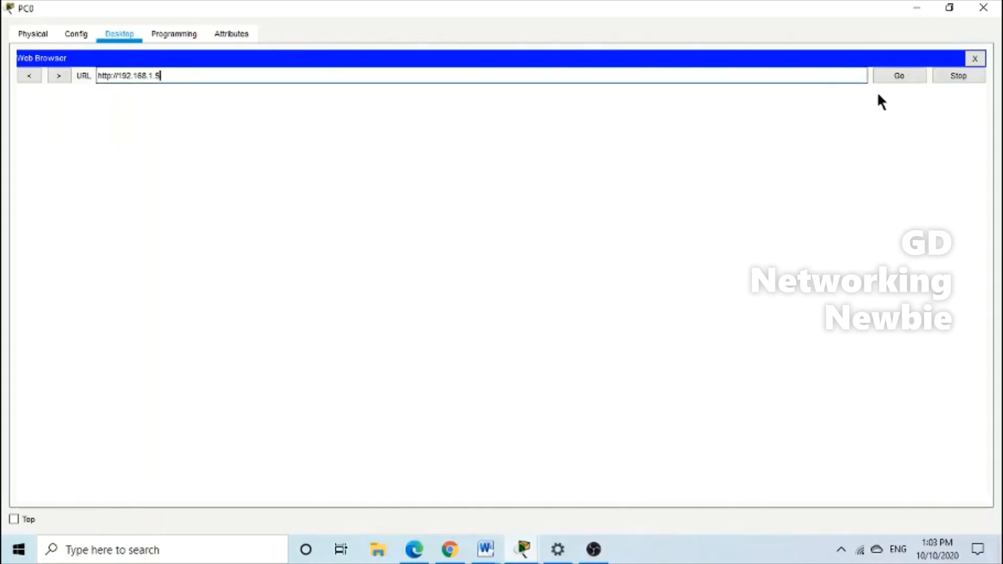
{"action": "left_click", "coordinate": [897, 78]}
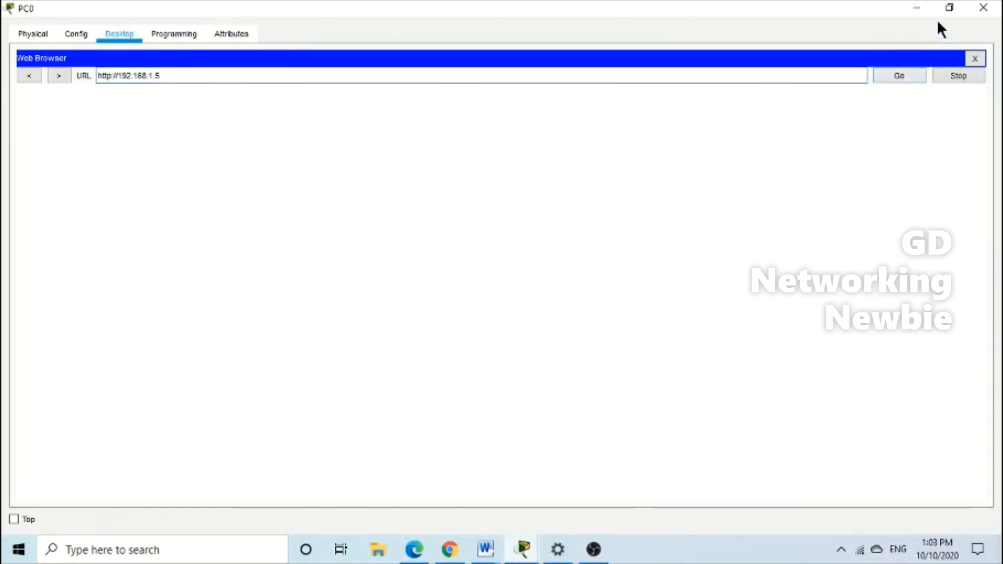
{"action": "left_click", "coordinate": [949, 8]}
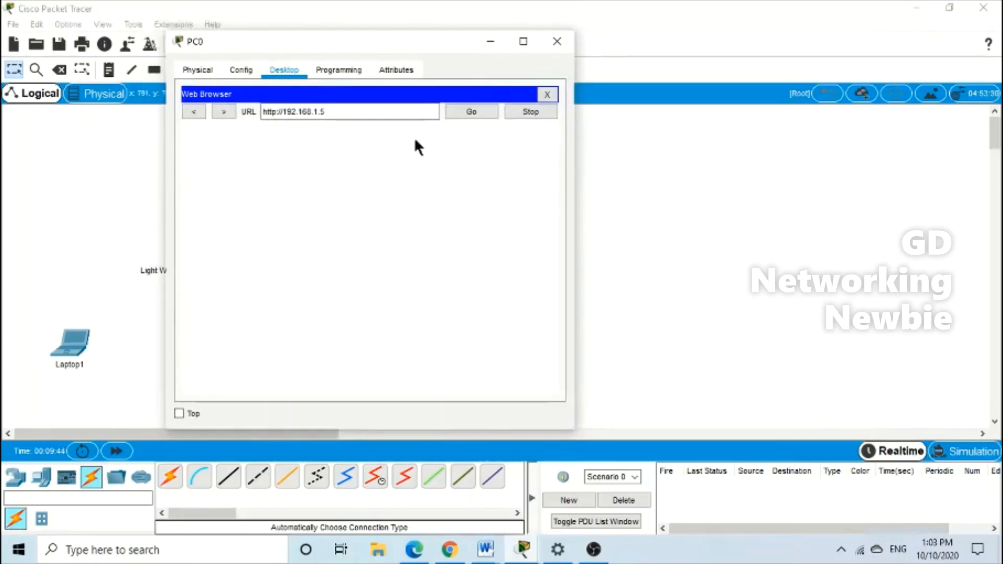
{"action": "left_click_drag", "start_coordinate": [404, 42], "coordinate": [253, 50]}
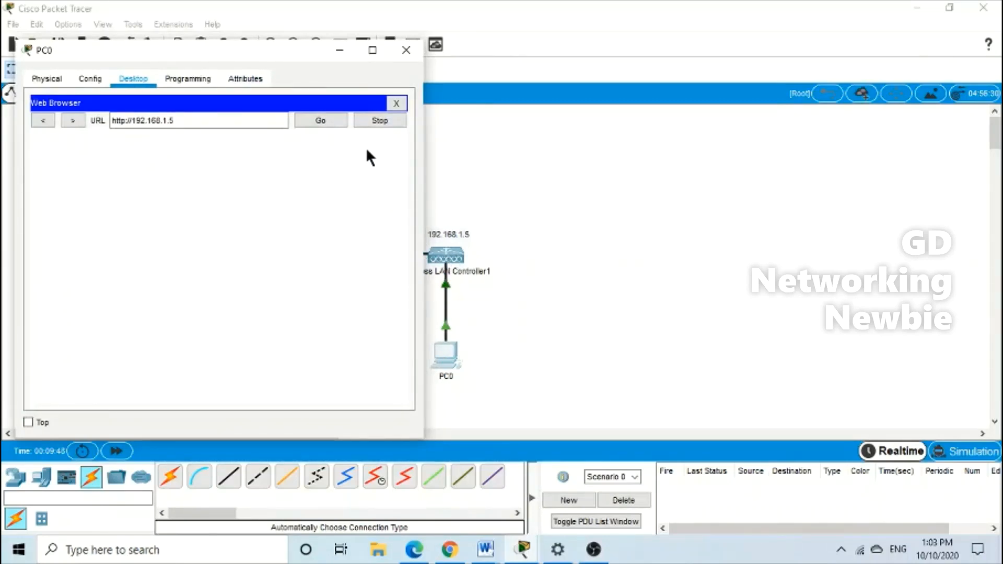
{"action": "left_click", "coordinate": [340, 121]}
{"action": "left_click_drag", "start_coordinate": [294, 49], "coordinate": [405, 55]}
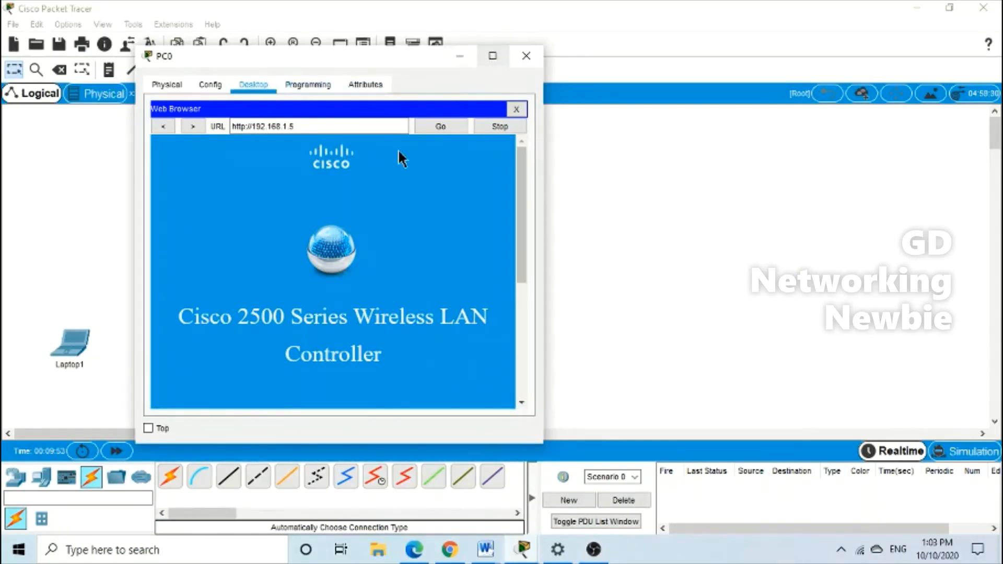
On PC0's maximized welcome form, enter the admin username, password and password confirmation, then submit
{"action": "left_click", "coordinate": [491, 56]}
{"action": "scroll", "coordinate": [511, 331], "scroll_direction": "down", "scroll_amount": 2}
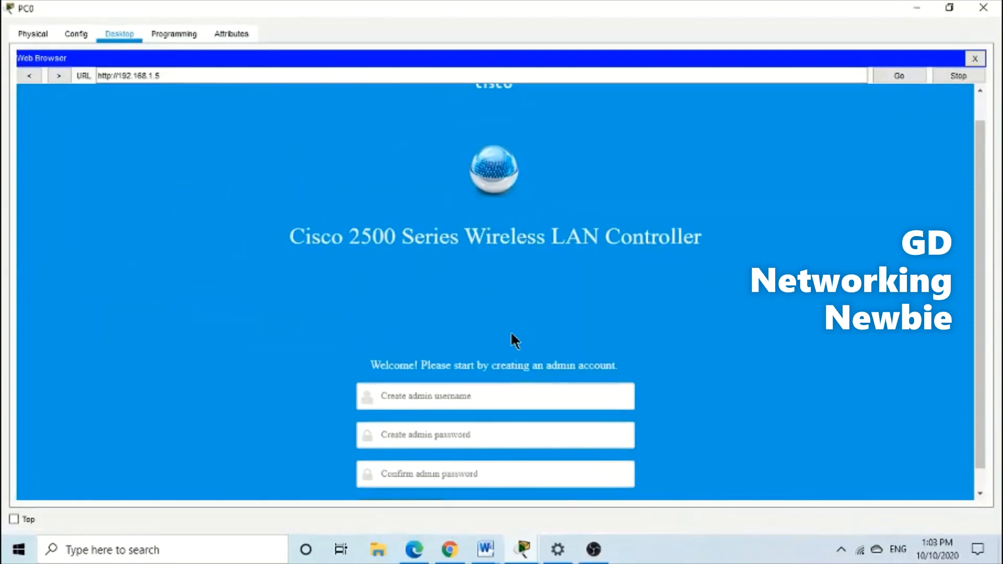
{"action": "scroll", "coordinate": [511, 335], "scroll_direction": "up", "scroll_amount": 2}
{"action": "scroll", "coordinate": [512, 334], "scroll_direction": "down", "scroll_amount": 1}
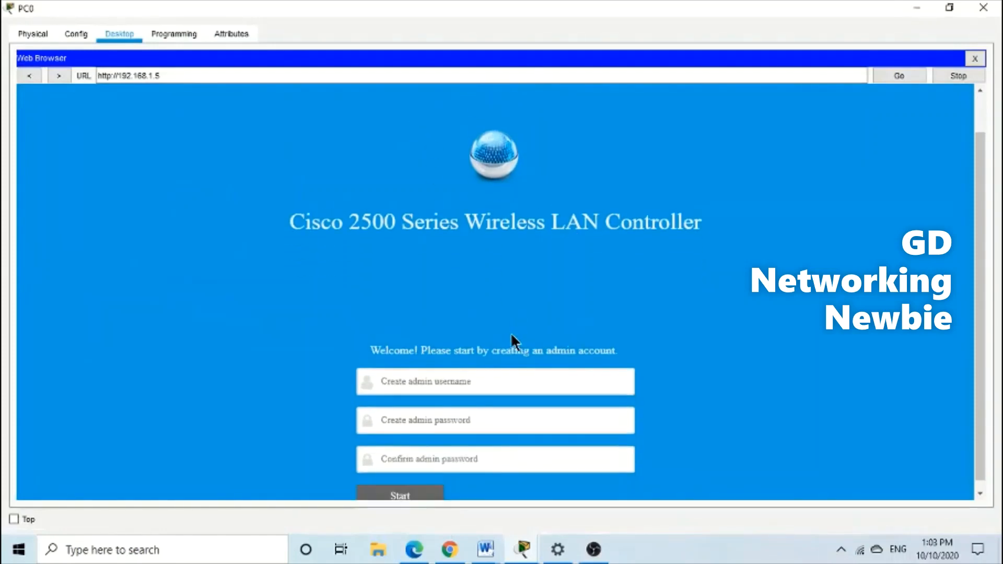
{"action": "scroll", "coordinate": [616, 315], "scroll_direction": "down", "scroll_amount": 1}
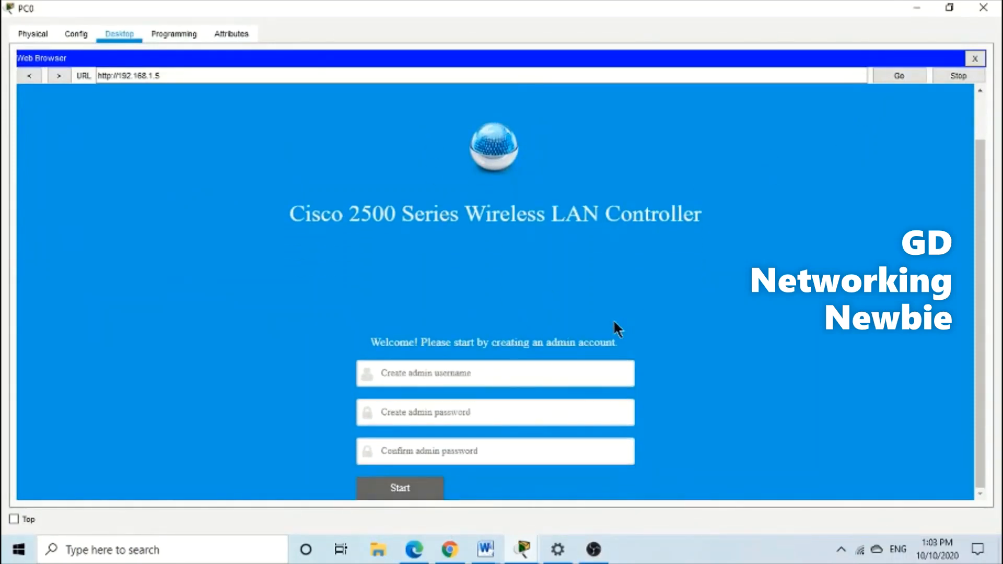
{"action": "scroll", "coordinate": [614, 318], "scroll_direction": "up", "scroll_amount": 1}
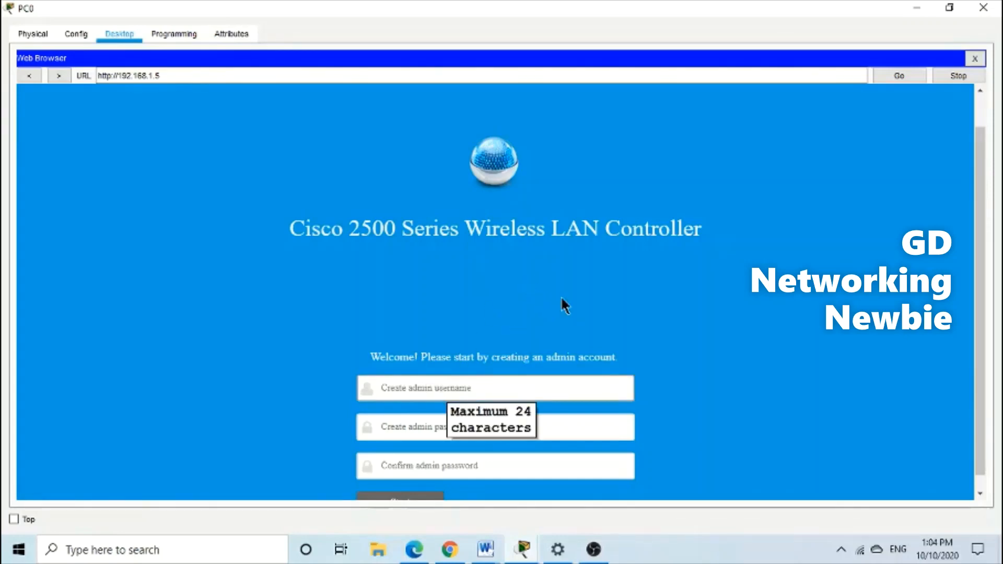
{"action": "scroll", "coordinate": [563, 308], "scroll_direction": "down", "scroll_amount": 1}
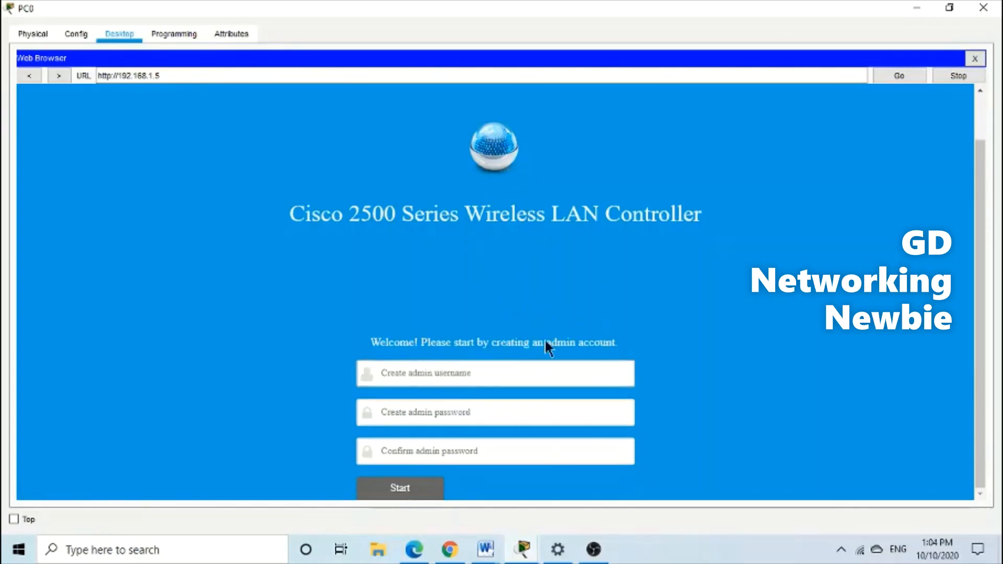
{"action": "left_click", "coordinate": [467, 378]}
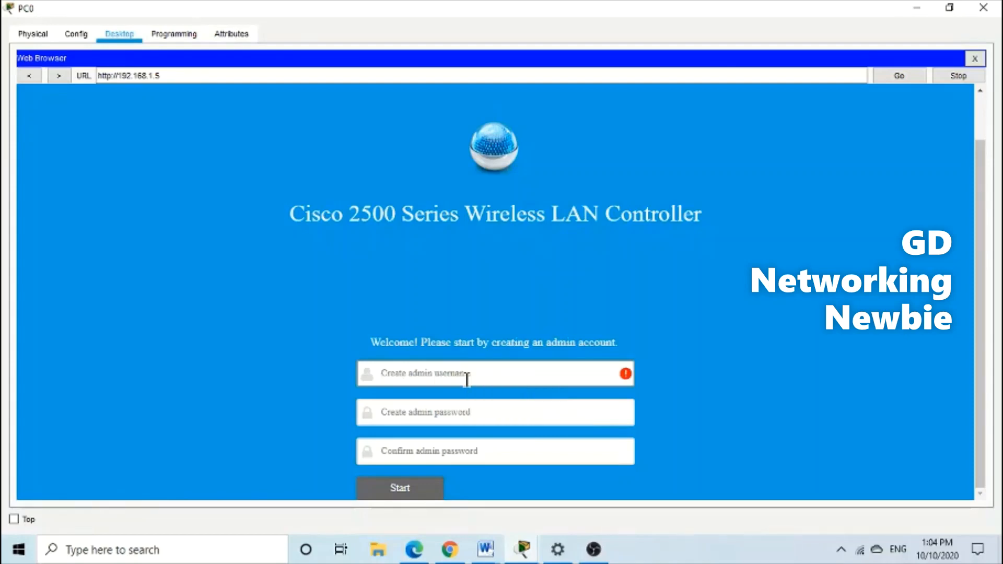
{"action": "type", "text": "admin"}
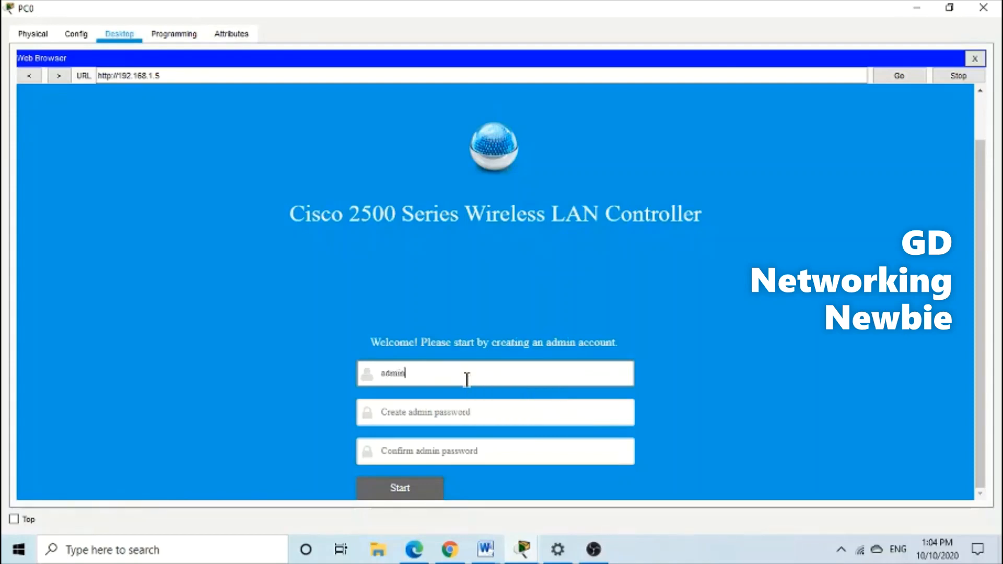
{"action": "left_click", "coordinate": [469, 416]}
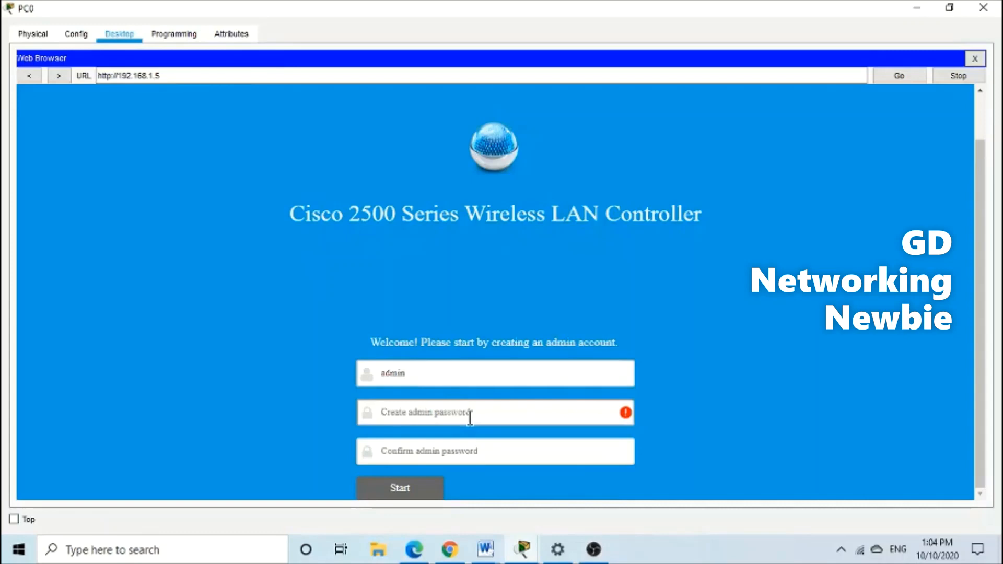
{"action": "type", "text": "C"}
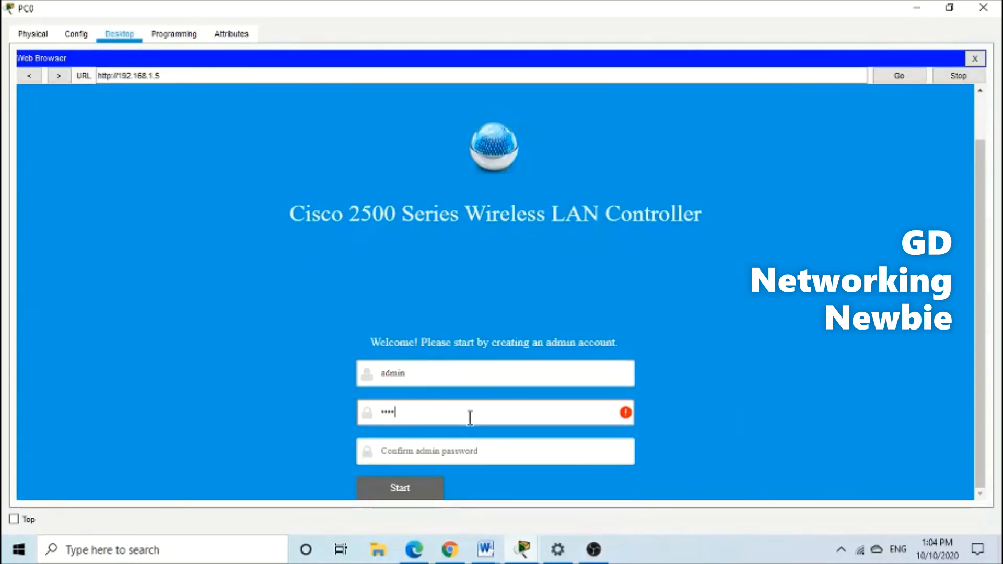
{"action": "type", "text": "isco123"}
{"action": "left_click", "coordinate": [468, 451]}
{"action": "type", "text": "C"}
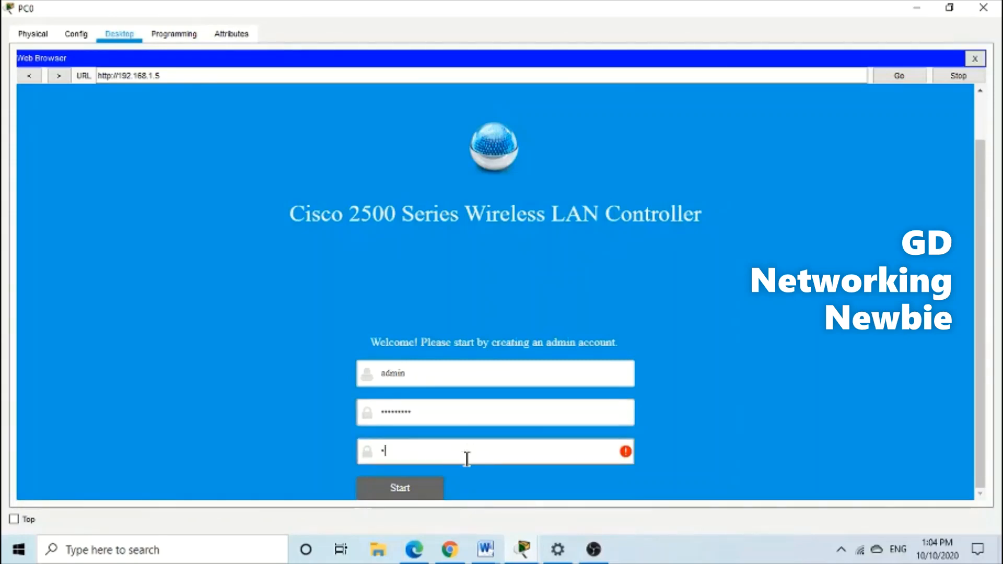
{"action": "type", "text": "isco1234"}
{"action": "left_click", "coordinate": [429, 496]}
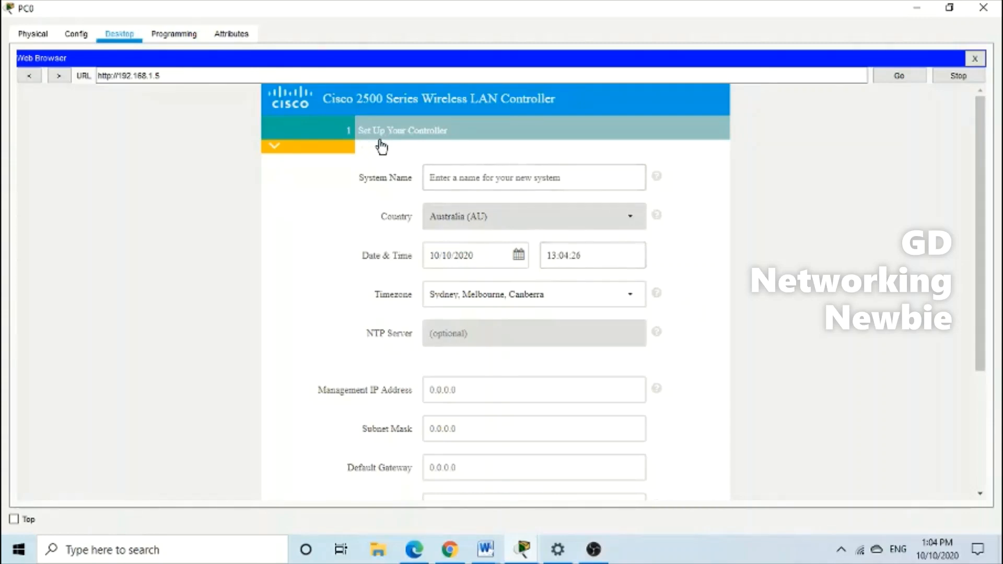
Enter system name 'NetworkingNe' and management IP 192.168.1.5 in the controller setup wizard
{"action": "left_click", "coordinate": [467, 181]}
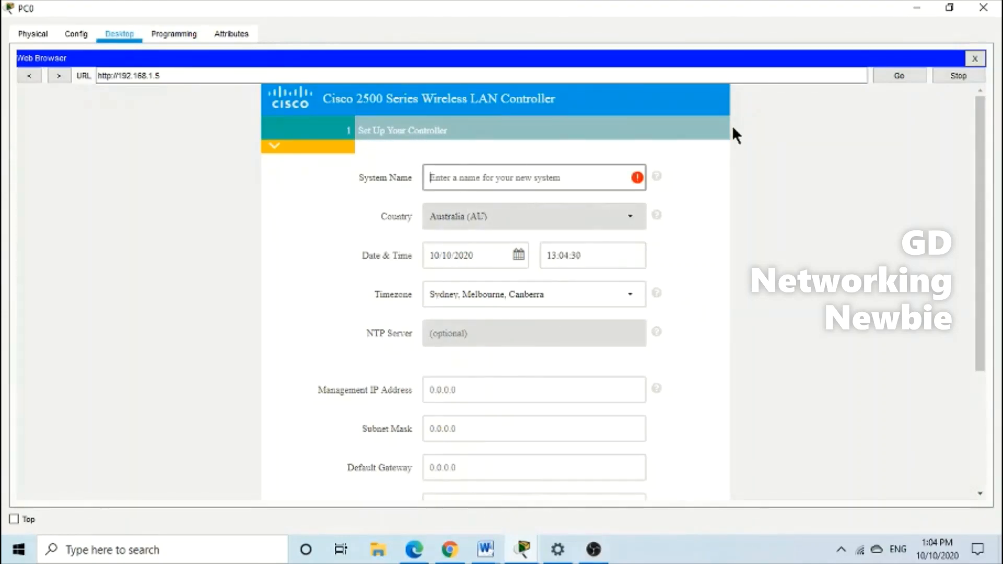
{"action": "type", "text": "Net"}
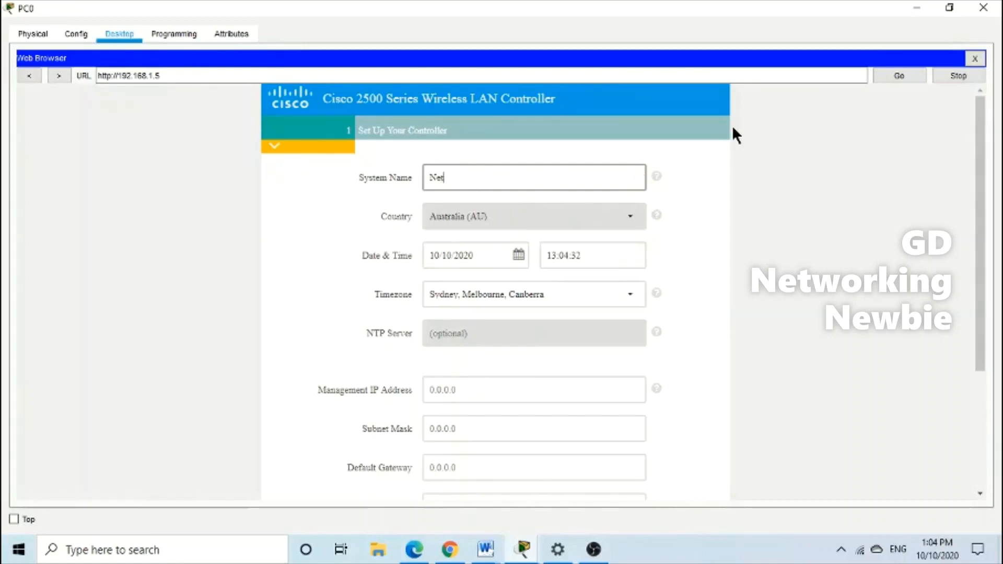
{"action": "type", "text": "workingNewbie"}
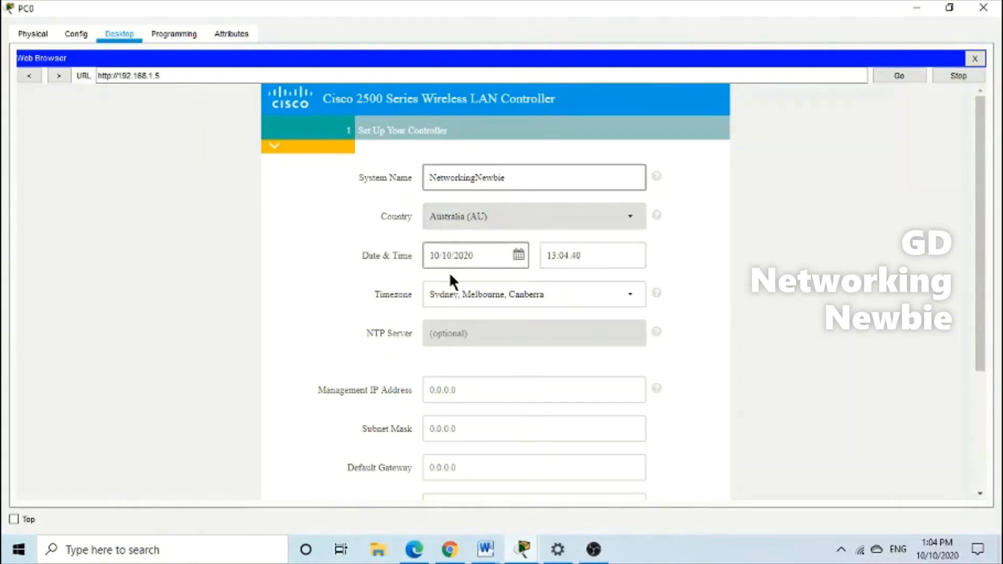
{"action": "scroll", "coordinate": [693, 306], "scroll_direction": "down", "scroll_amount": 1}
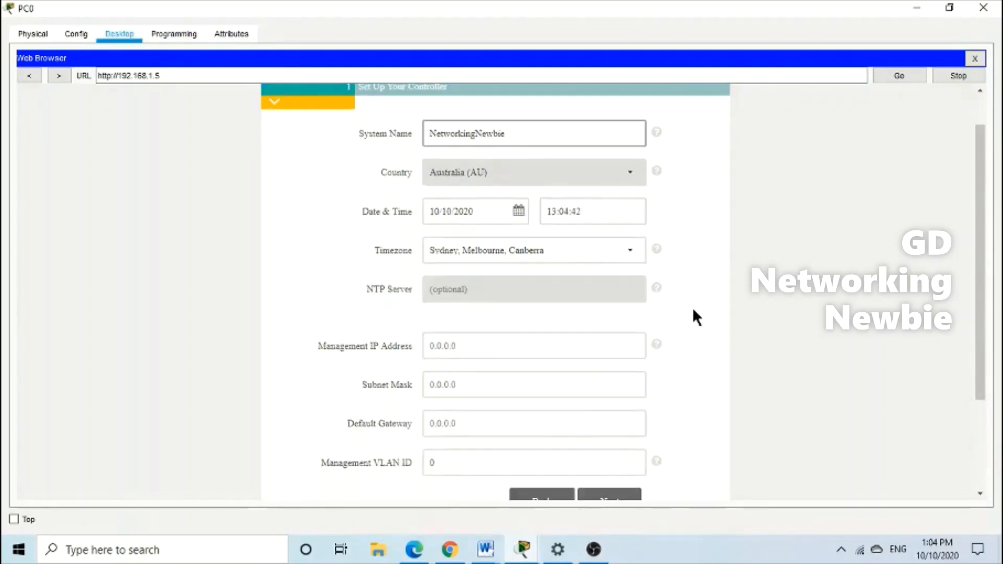
{"action": "scroll", "coordinate": [692, 307], "scroll_direction": "down", "scroll_amount": 1}
{"action": "left_click", "coordinate": [470, 337]}
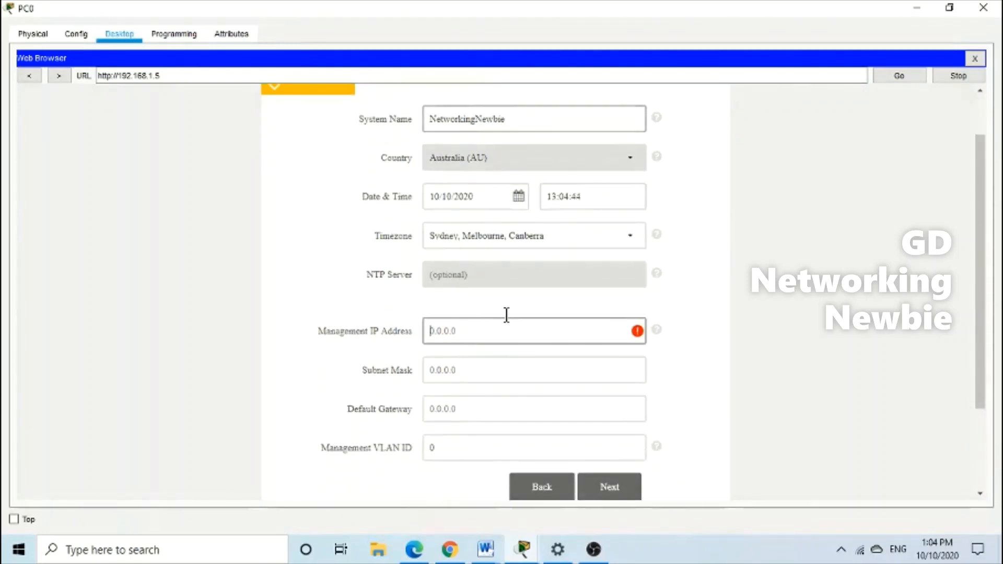
{"action": "type", "text": "192"}
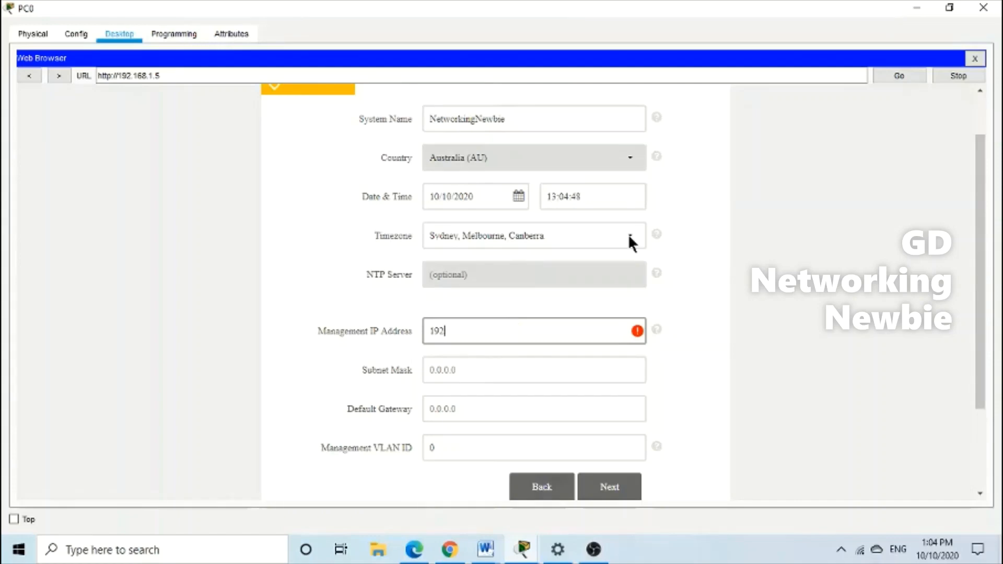
{"action": "left_click", "coordinate": [912, 7]}
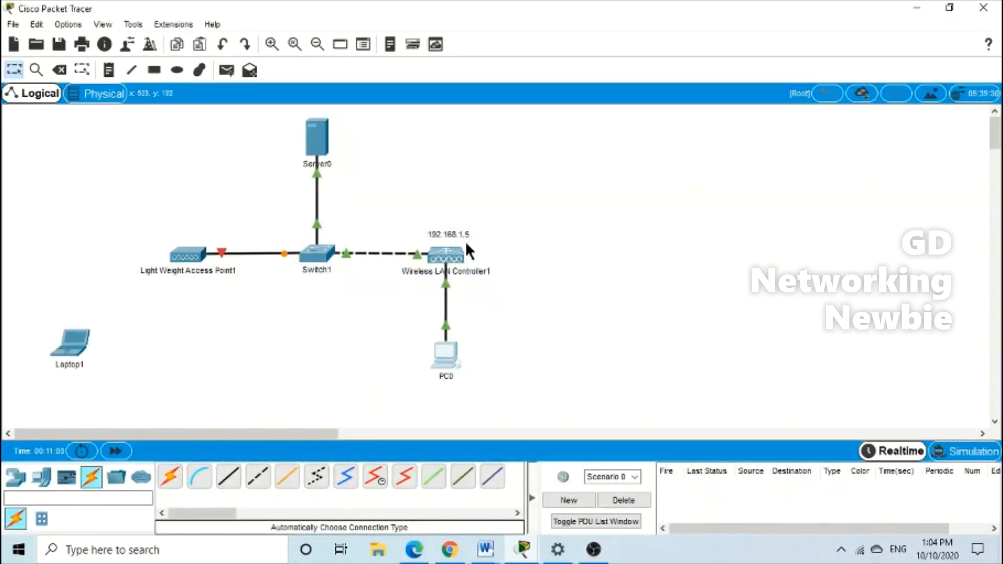
{"action": "left_click", "coordinate": [446, 360]}
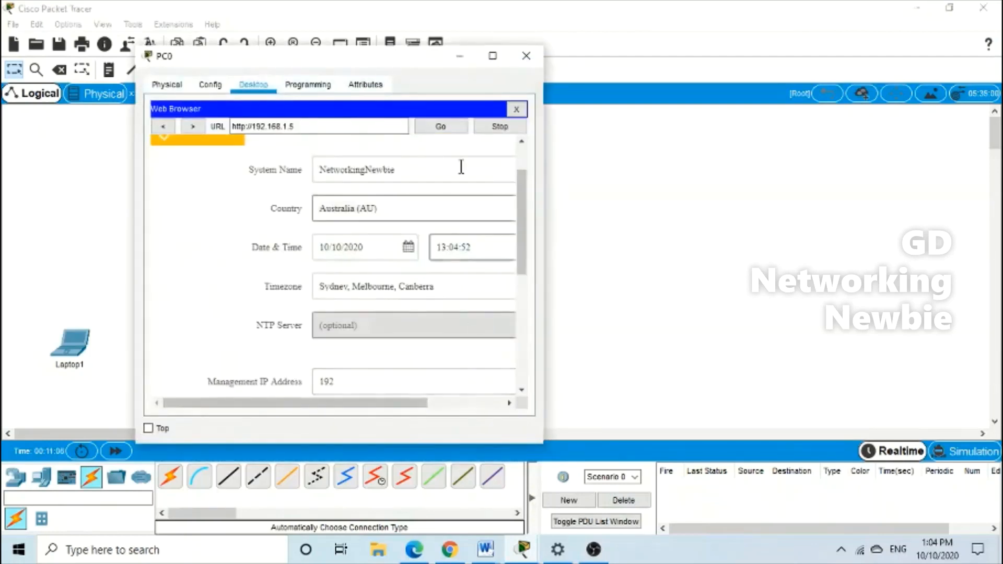
{"action": "scroll", "coordinate": [399, 320], "scroll_direction": "down", "scroll_amount": 1}
{"action": "left_click", "coordinate": [491, 55]}
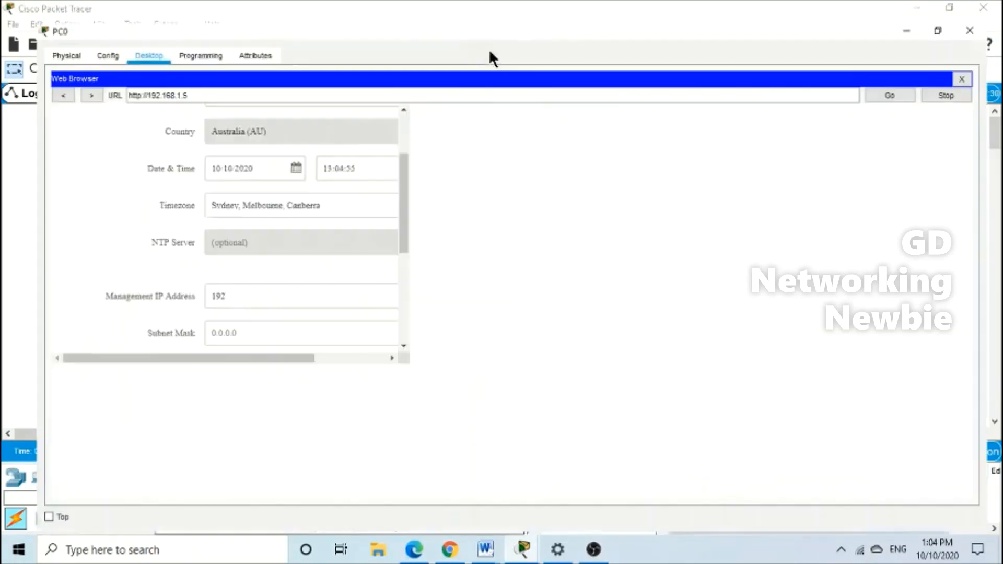
{"action": "type", "text": "192"}
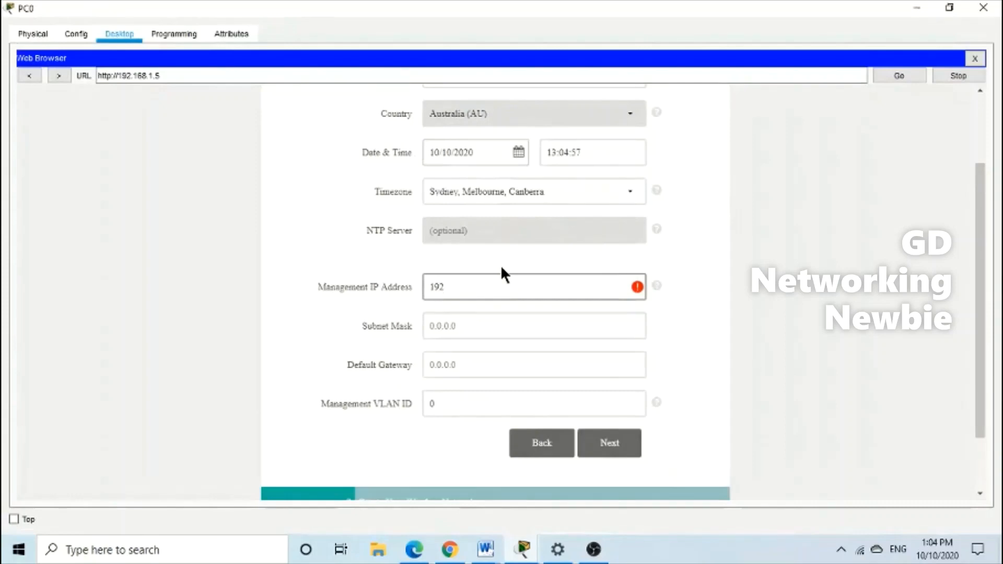
{"action": "type", "text": ".168.1.5"}
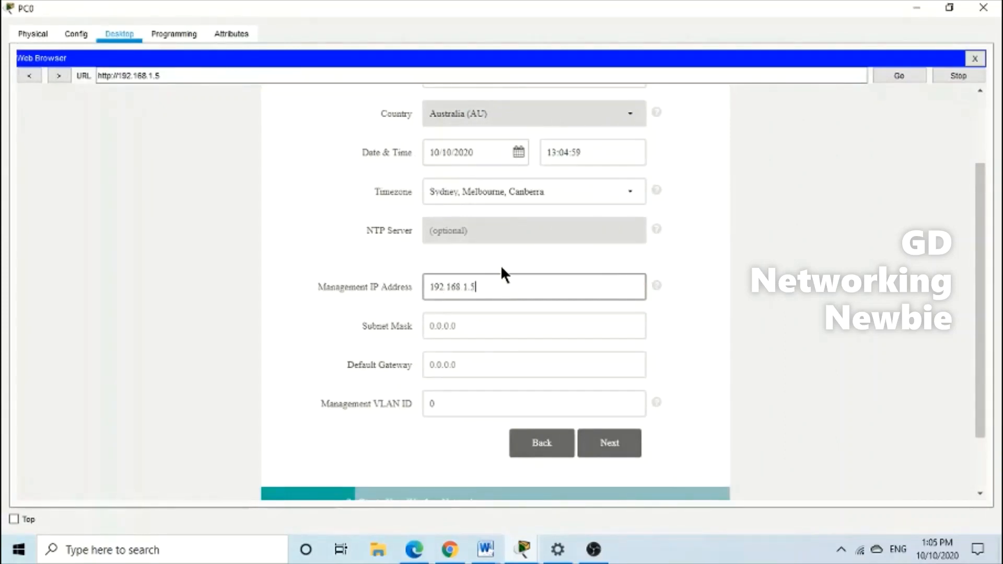
Set subnet mask 255.255.255.0 and default gateway 192.168.1.1, then continue
{"action": "left_click", "coordinate": [482, 323]}
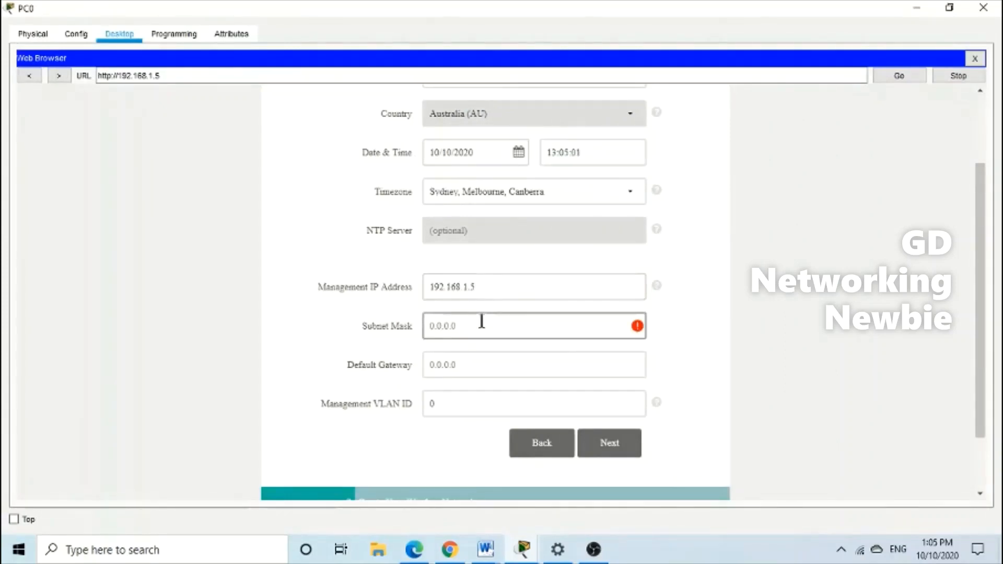
{"action": "type", "text": "255.255.2"}
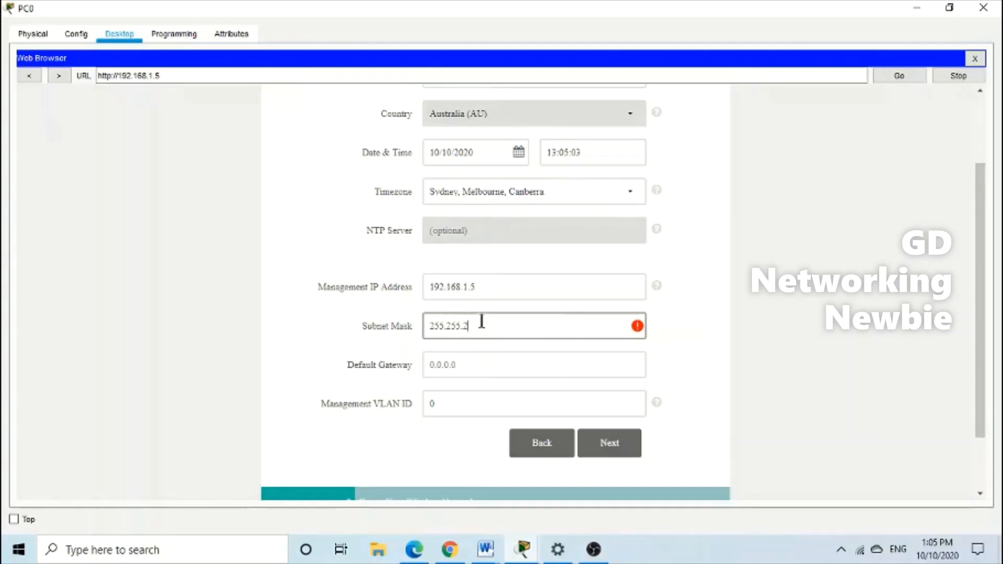
{"action": "type", "text": "55.0"}
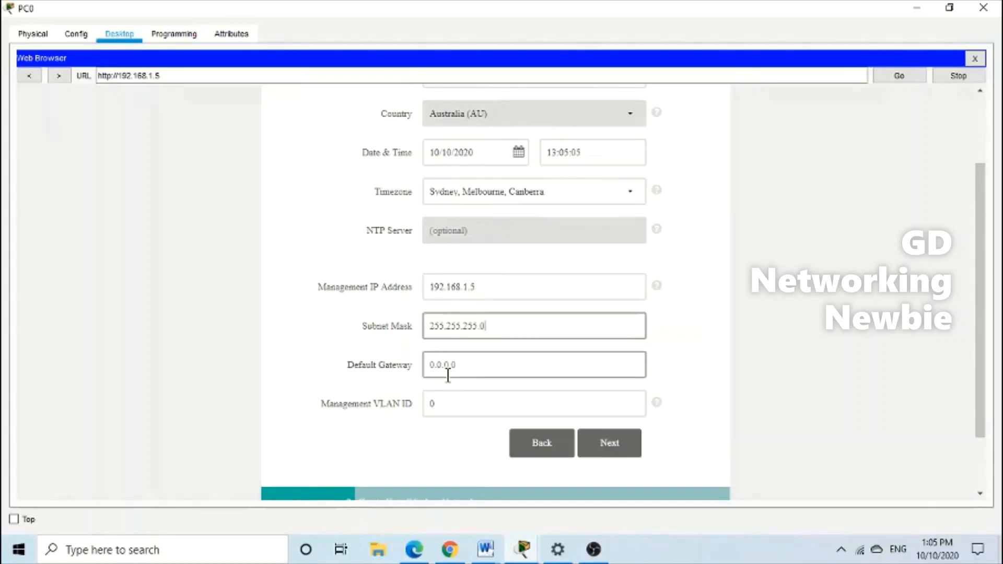
{"action": "left_click", "coordinate": [495, 365]}
{"action": "type", "text": "192"}
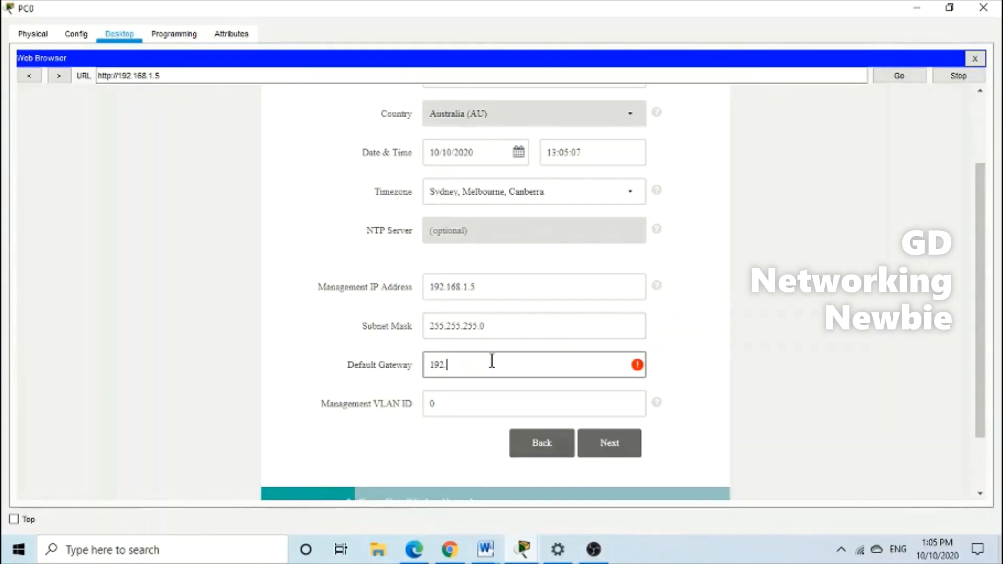
{"action": "type", "text": ".168.1.1"}
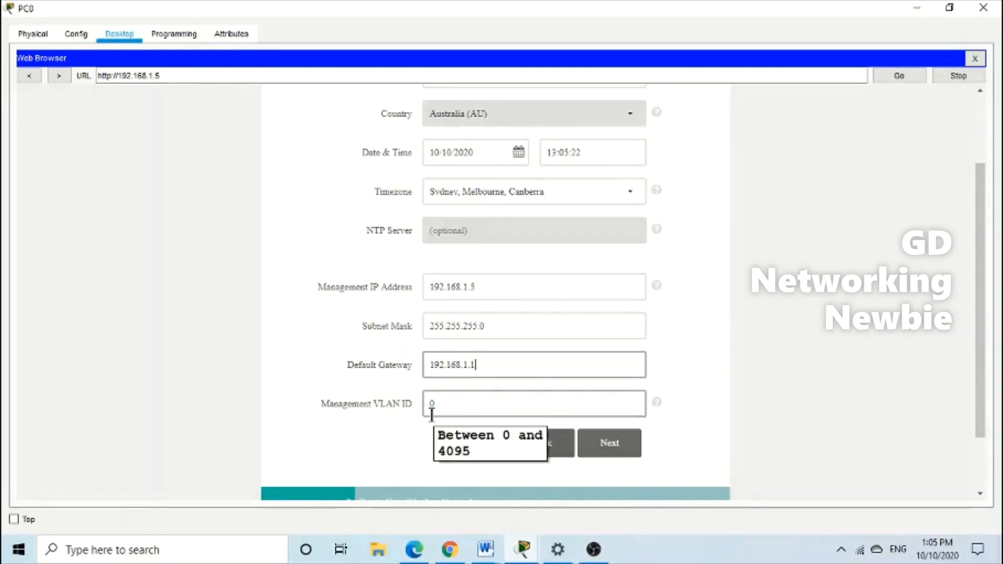
{"action": "left_click", "coordinate": [619, 449]}
Name the employee wireless network Newbie1
{"action": "left_click", "coordinate": [493, 240]}
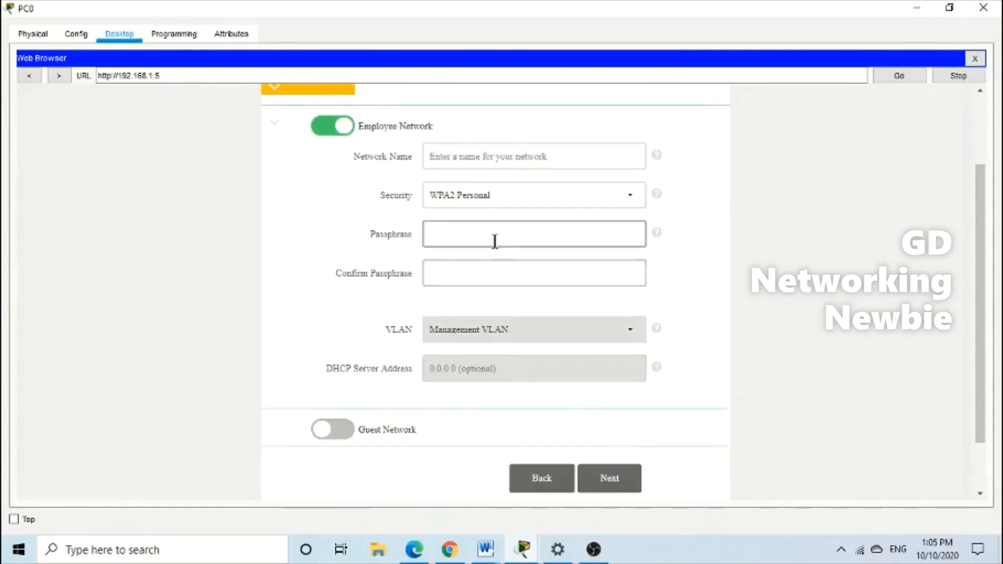
{"action": "scroll", "coordinate": [653, 267], "scroll_direction": "up", "scroll_amount": 3}
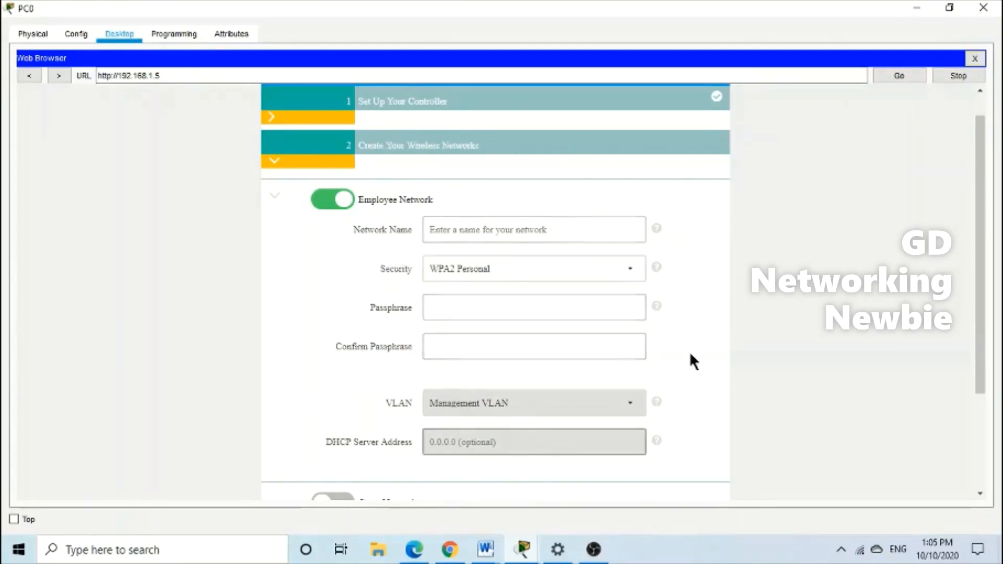
{"action": "scroll", "coordinate": [334, 291], "scroll_direction": "down", "scroll_amount": 1}
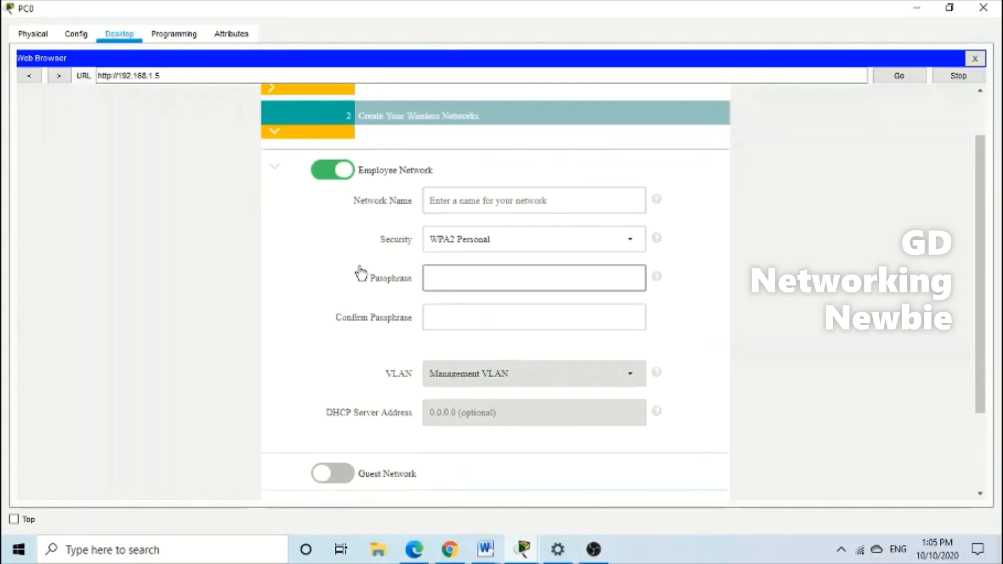
{"action": "left_click", "coordinate": [439, 201]}
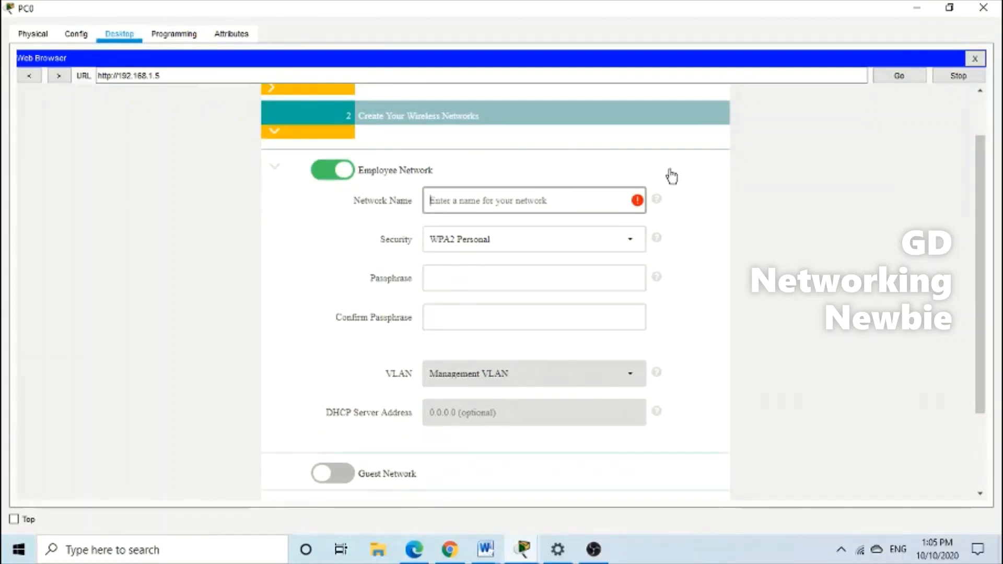
{"action": "type", "text": "Ne"}
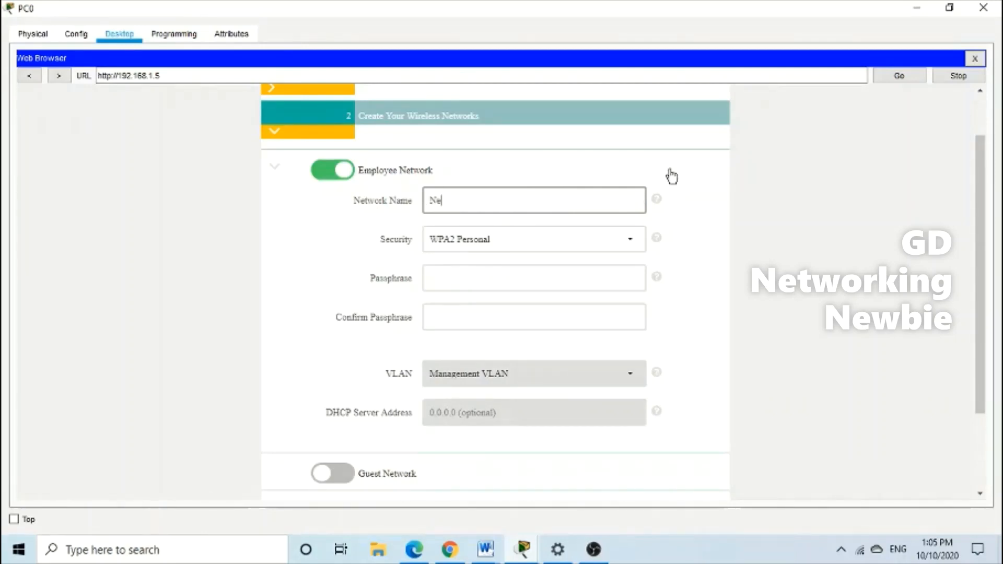
{"action": "type", "text": "wbie1"}
Choose WPA2 Personal security, enter and confirm the passphrase, then continue
{"action": "scroll", "coordinate": [691, 305], "scroll_direction": "down", "scroll_amount": 1}
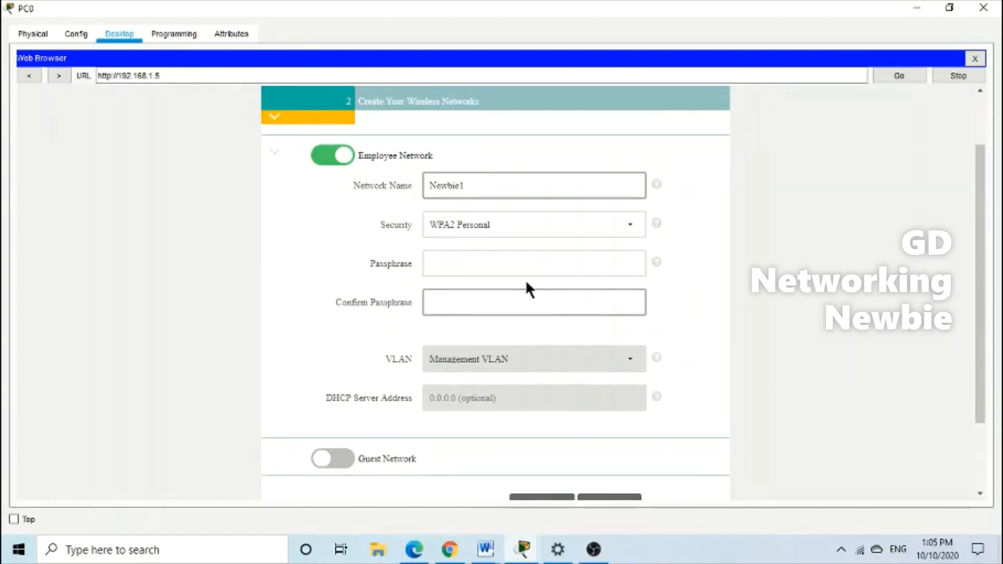
{"action": "left_click", "coordinate": [630, 230]}
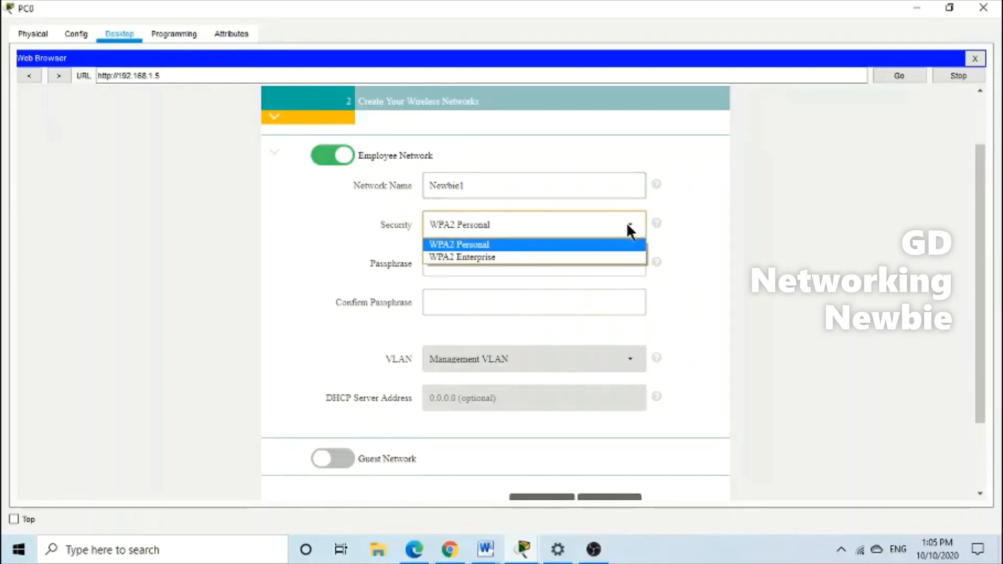
{"action": "left_click", "coordinate": [506, 244]}
{"action": "left_click", "coordinate": [495, 268]}
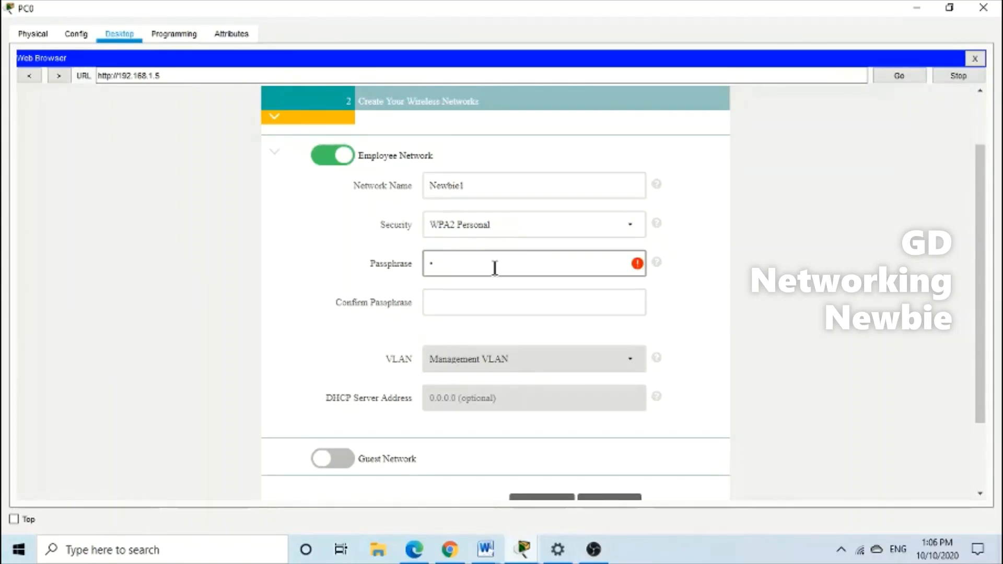
{"action": "type", "text": "•••"}
{"action": "key", "text": "BackSpace"}
{"action": "key", "text": "BackSpace"}
{"action": "key", "text": "BackSpace"}
{"action": "type", "text": "•••"}
{"action": "left_click", "coordinate": [464, 312]}
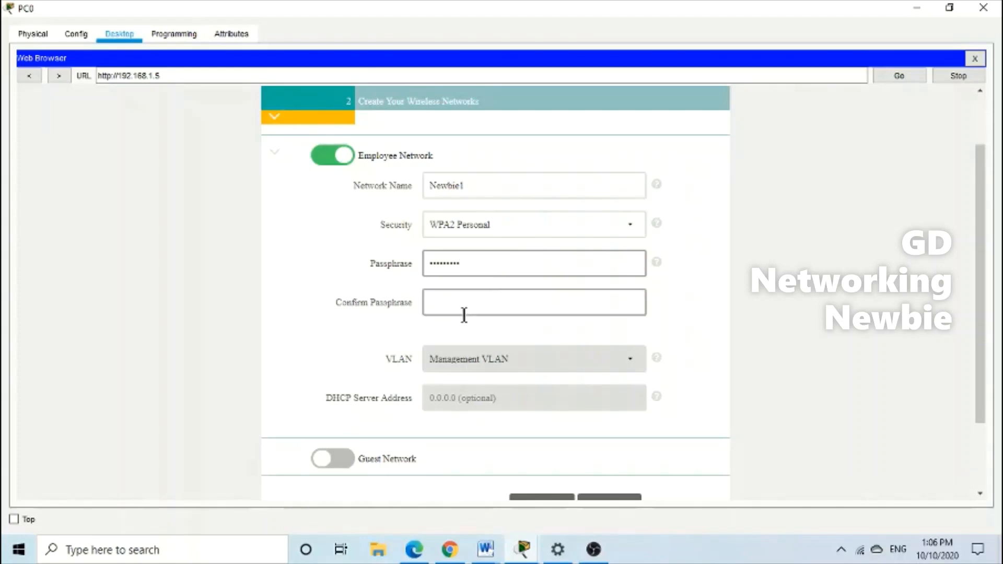
{"action": "type", "text": "•••••"}
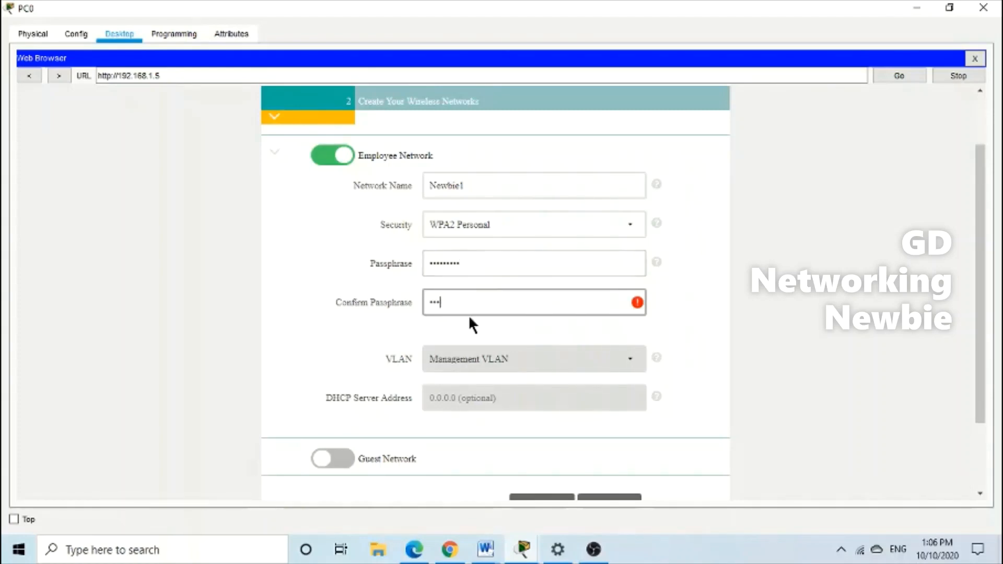
{"action": "type", "text": "•••••"}
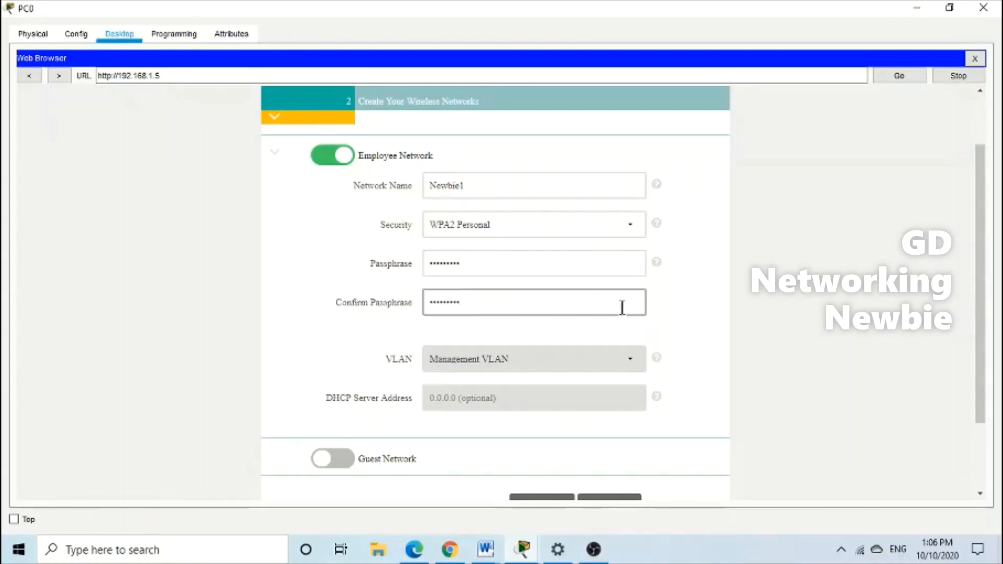
{"action": "left_click", "coordinate": [193, 326]}
{"action": "scroll", "coordinate": [209, 291], "scroll_direction": "down", "scroll_amount": 2}
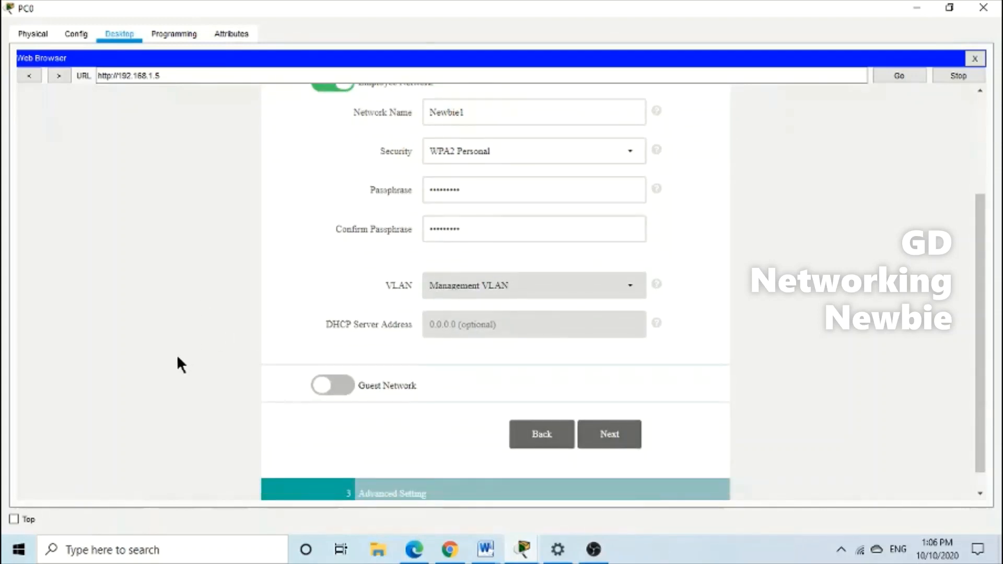
{"action": "scroll", "coordinate": [177, 355], "scroll_direction": "down", "scroll_amount": 1}
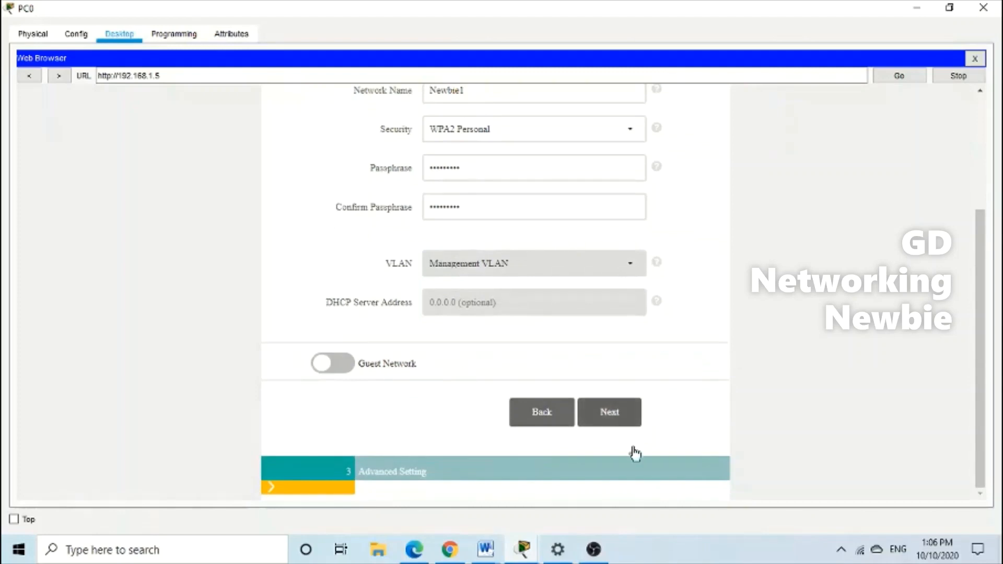
{"action": "left_click", "coordinate": [625, 430]}
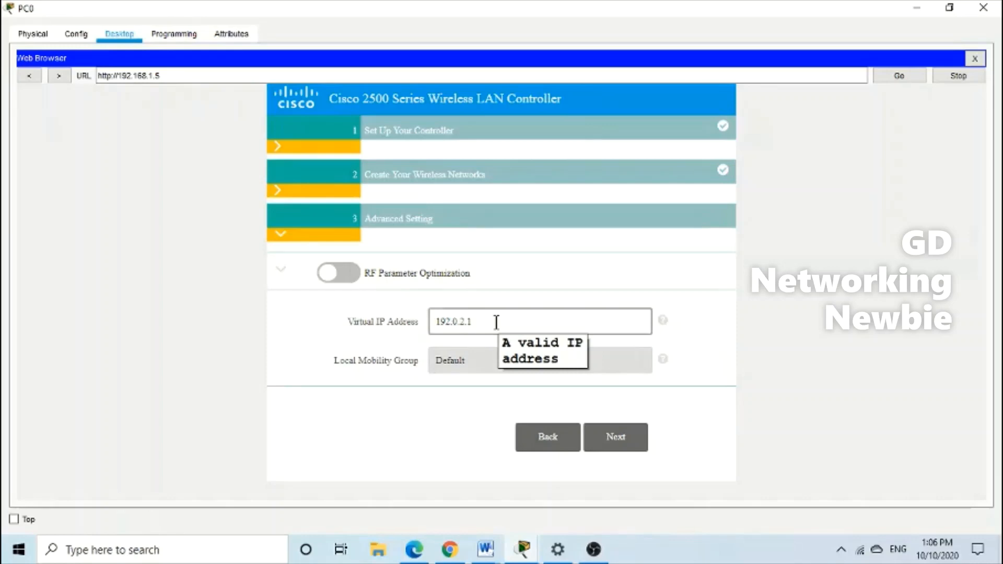
Review the settings summary, apply the configuration and confirm the reboot, then hide PC0
{"action": "left_click", "coordinate": [621, 449]}
{"action": "scroll", "coordinate": [618, 366], "scroll_direction": "down", "scroll_amount": 3}
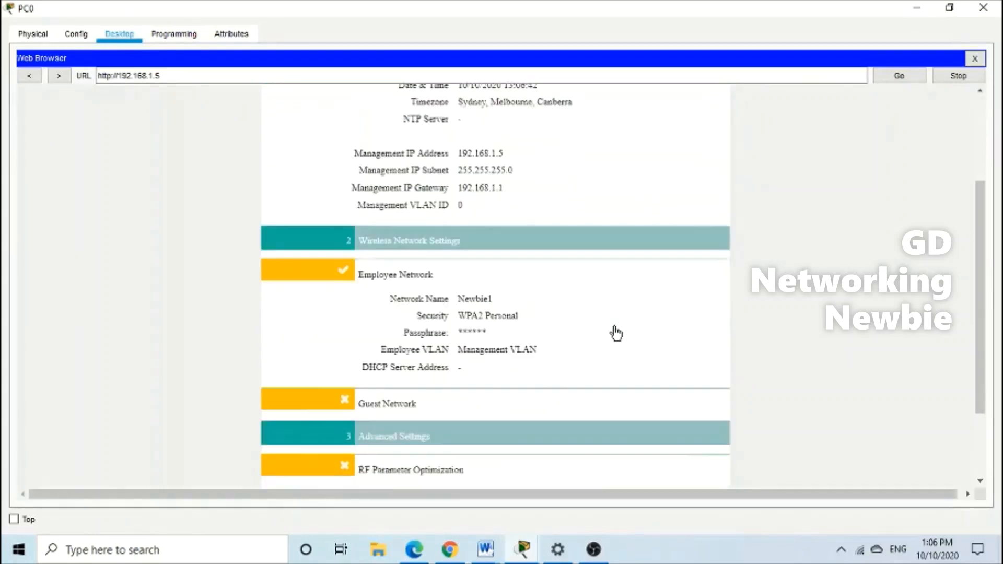
{"action": "scroll", "coordinate": [616, 314], "scroll_direction": "down", "scroll_amount": 2}
{"action": "scroll", "coordinate": [617, 403], "scroll_direction": "up", "scroll_amount": 3}
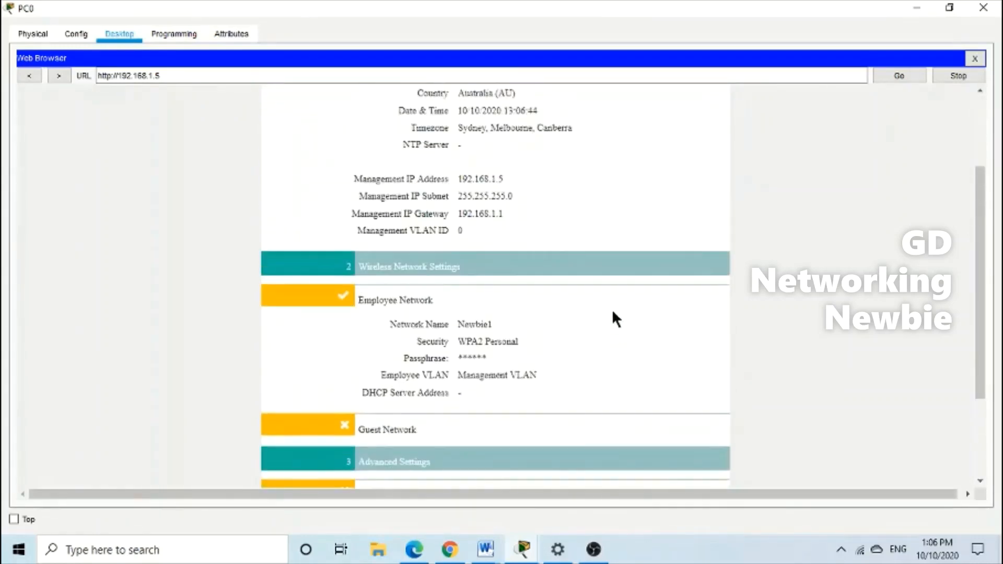
{"action": "scroll", "coordinate": [614, 303], "scroll_direction": "up", "scroll_amount": 3}
{"action": "scroll", "coordinate": [587, 329], "scroll_direction": "down", "scroll_amount": 6}
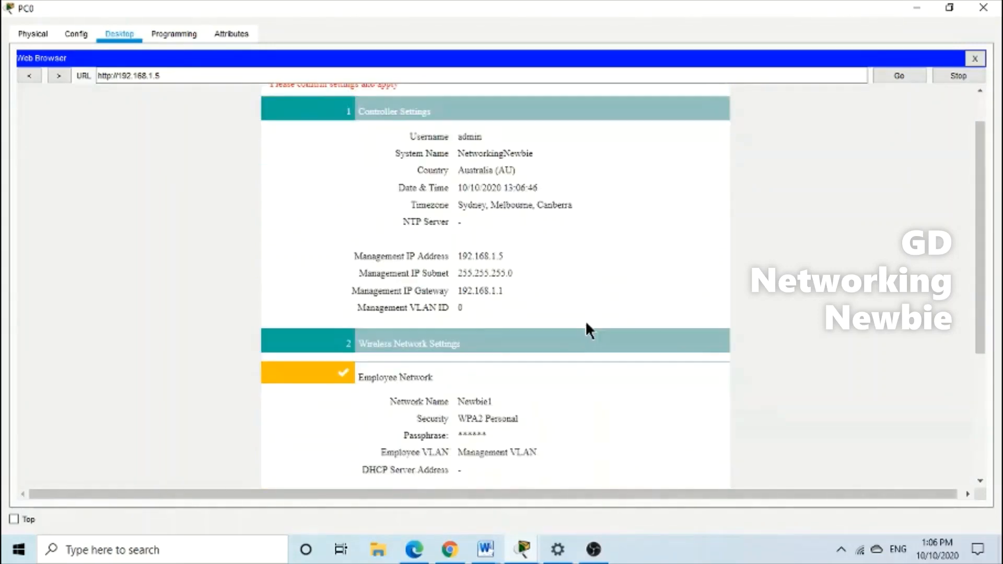
{"action": "left_click", "coordinate": [615, 460]}
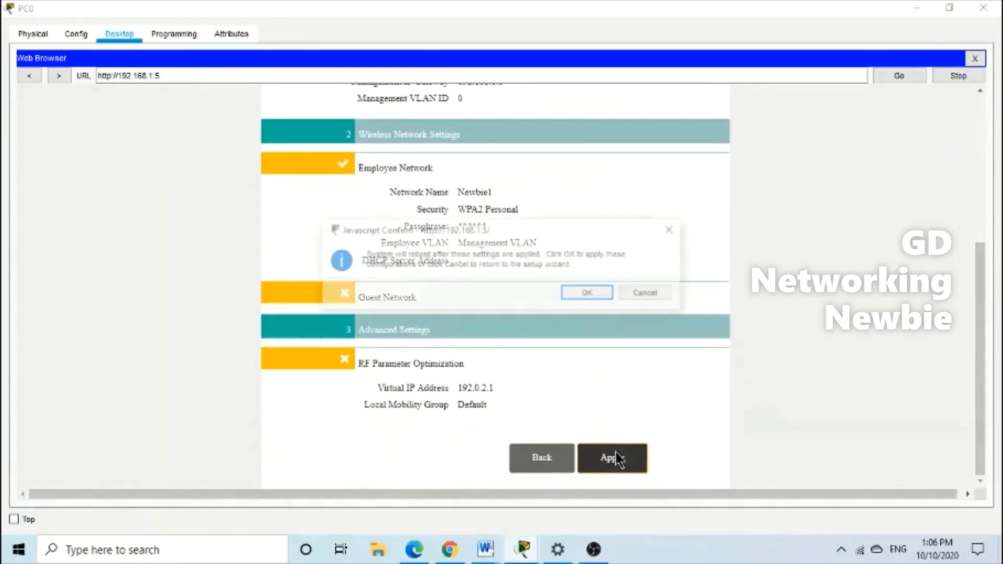
{"action": "left_click", "coordinate": [596, 293]}
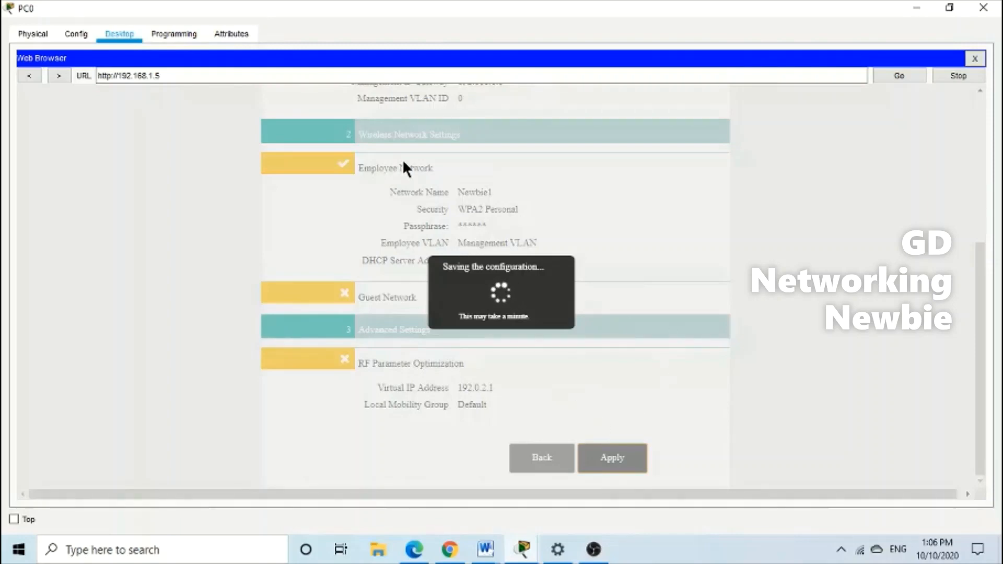
{"action": "left_click", "coordinate": [916, 9]}
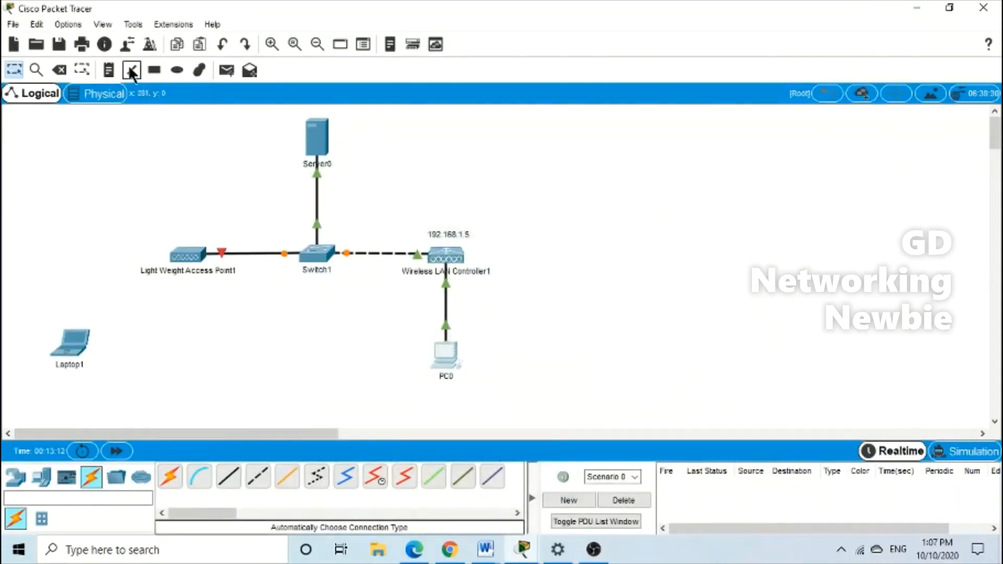
Draw an ellipse around the controller and PC0 and set ellipse fill to light green
{"action": "left_click", "coordinate": [178, 71]}
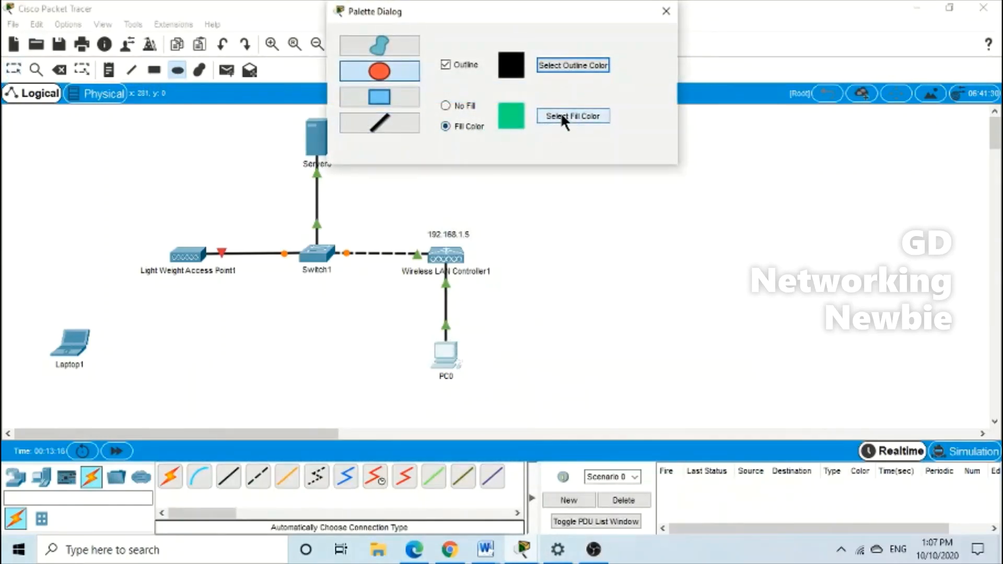
{"action": "mouse_move", "coordinate": [403, 200]}
{"action": "left_mouse_down"}
{"action": "mouse_move", "coordinate": [467, 248]}
{"action": "mouse_move", "coordinate": [497, 394]}
{"action": "left_mouse_up"}
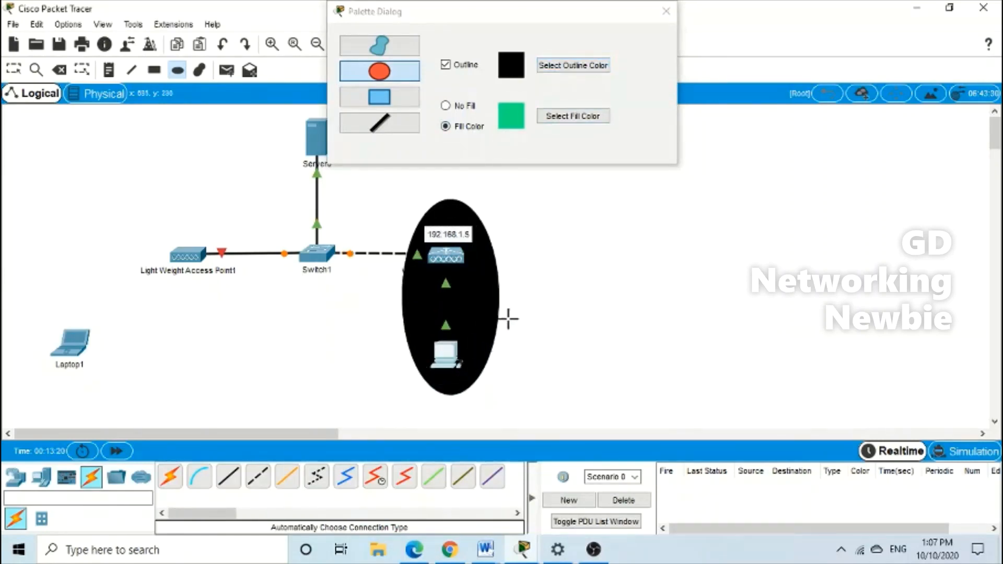
{"action": "left_click", "coordinate": [560, 114]}
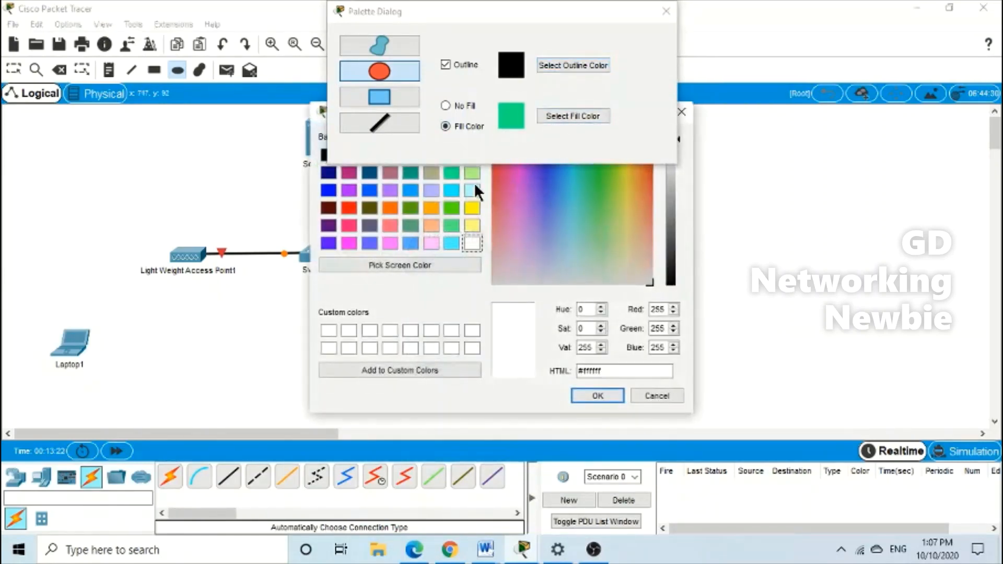
{"action": "left_click", "coordinate": [472, 174]}
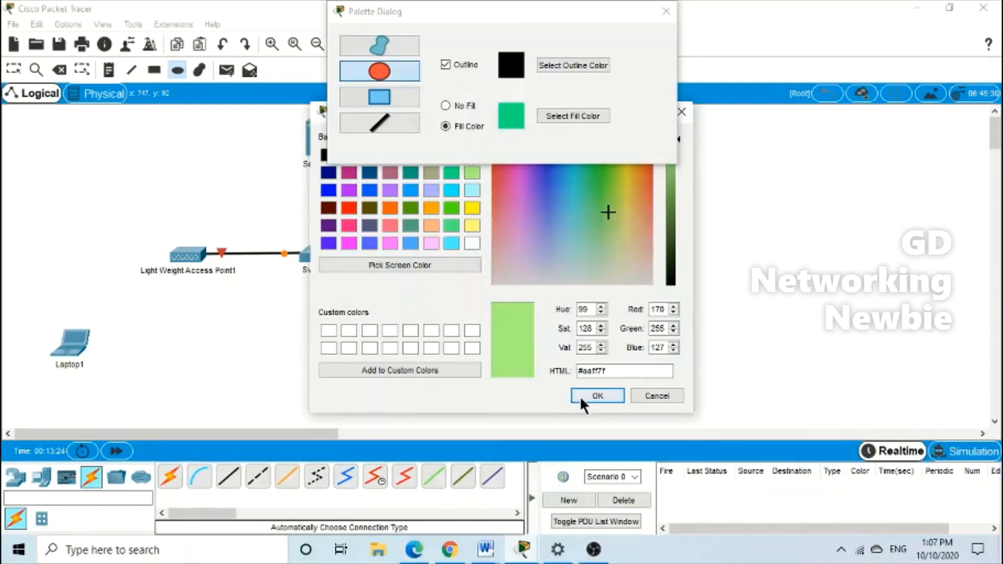
{"action": "left_click", "coordinate": [598, 395]}
{"action": "key", "text": "Escape"}
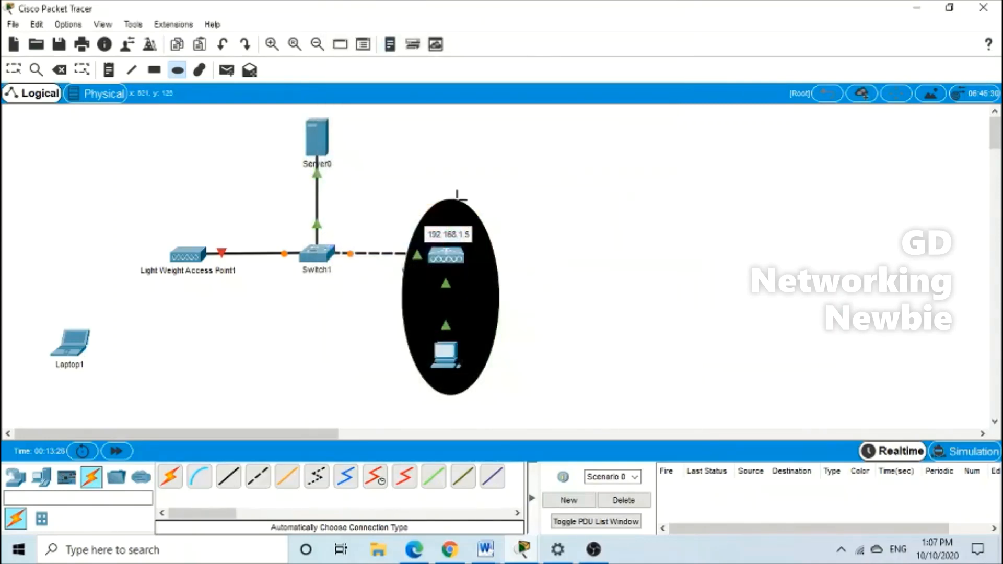
Replace the black ellipse with a light green ellipse around the WLC and PC0
{"action": "left_click", "coordinate": [59, 70]}
{"action": "left_click", "coordinate": [447, 203]}
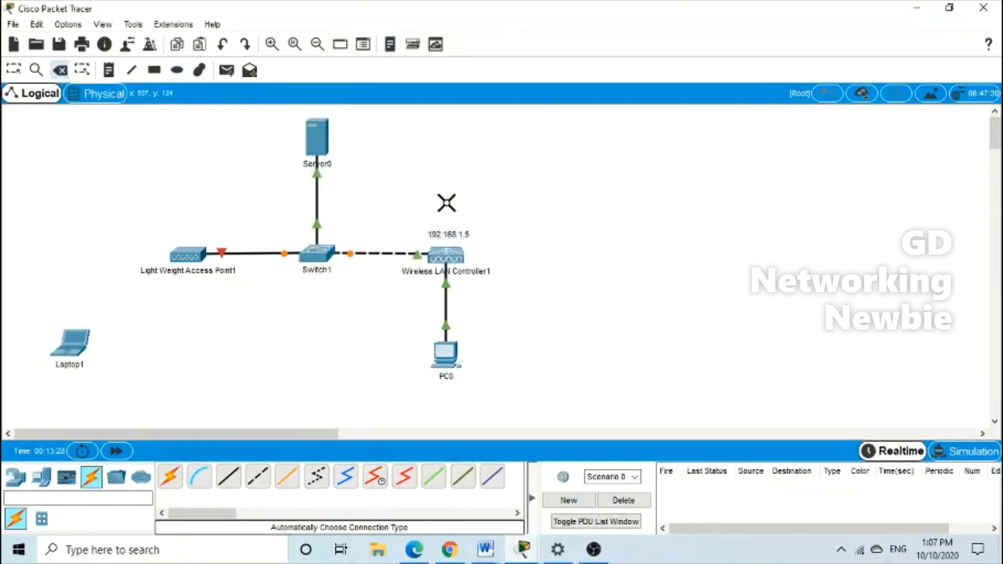
{"action": "left_click", "coordinate": [178, 70]}
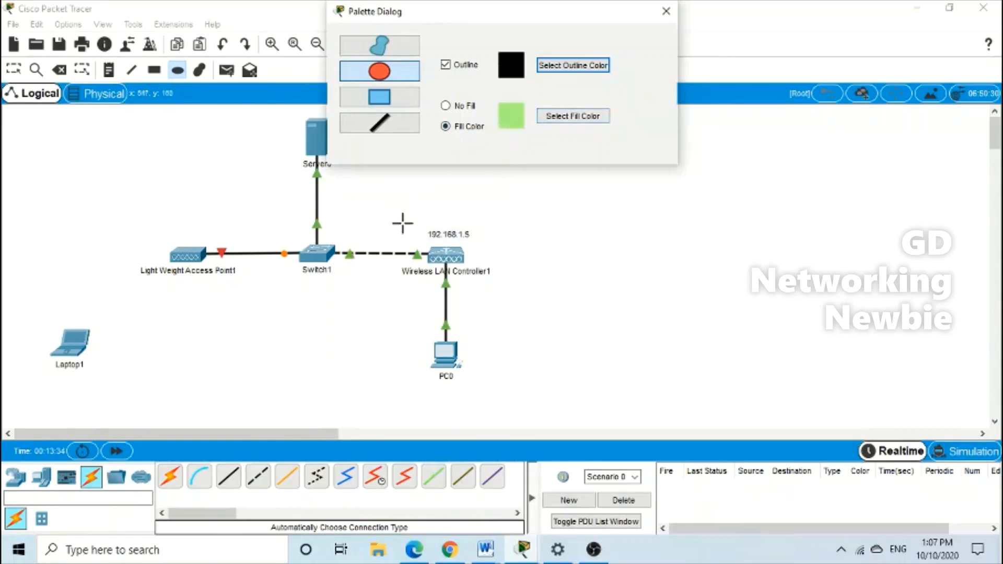
{"action": "left_click_drag", "start_coordinate": [404, 205], "coordinate": [494, 402]}
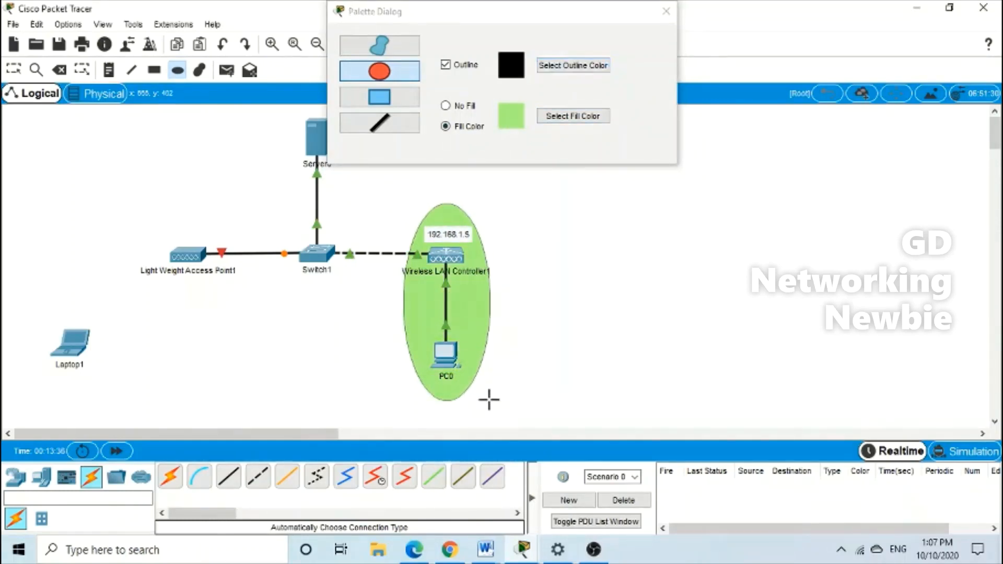
{"action": "left_click", "coordinate": [666, 11]}
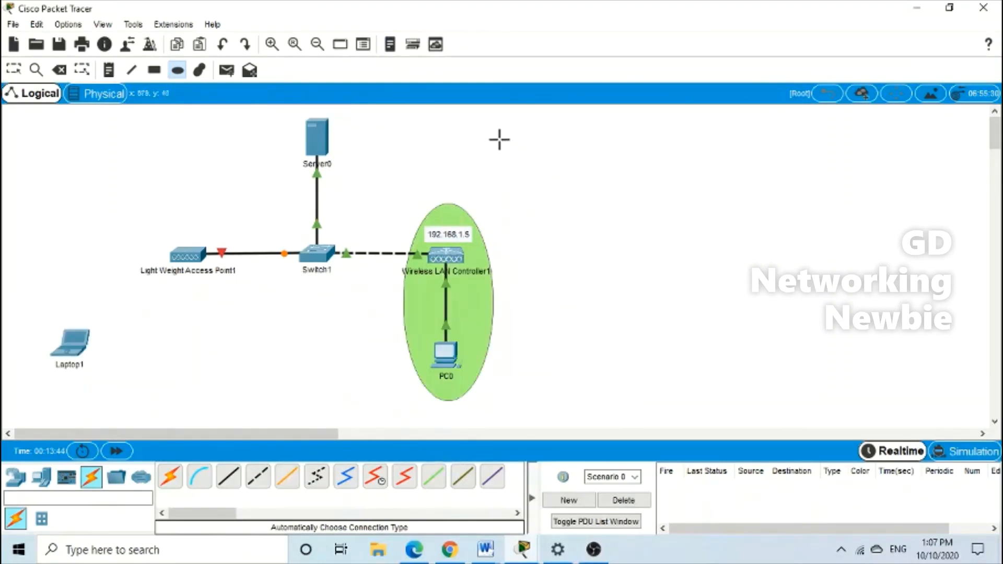
{"action": "key", "text": "Escape"}
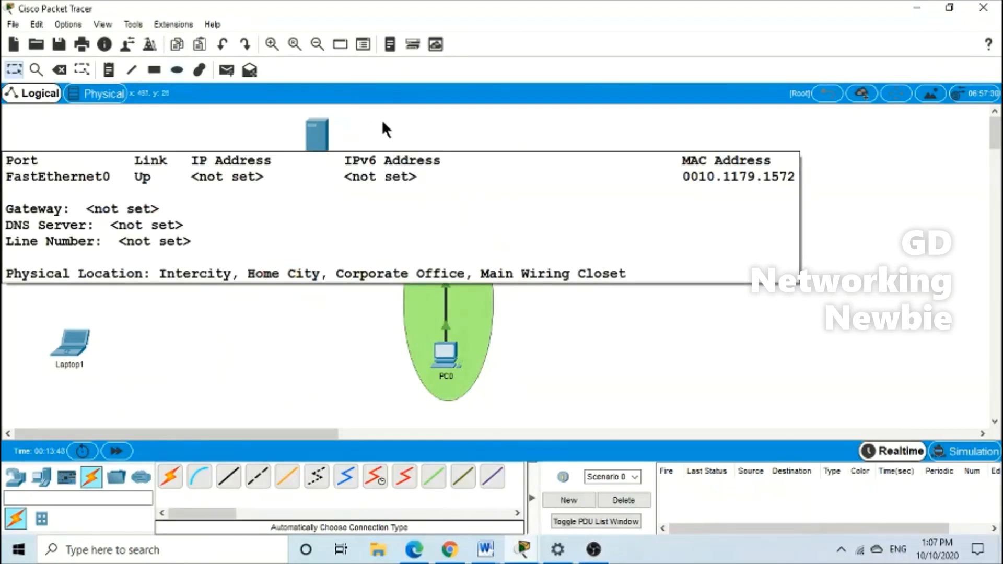
In Server0's IP Configuration, set the static IPv4 address 192.168.1.3
{"action": "left_click", "coordinate": [327, 148]}
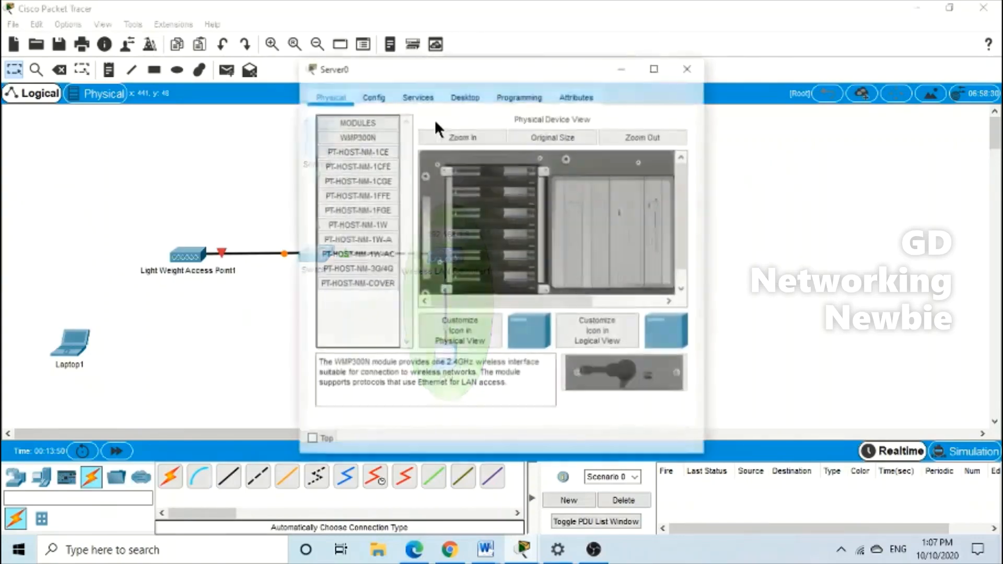
{"action": "mouse_move", "coordinate": [525, 75]}
{"action": "left_mouse_down"}
{"action": "mouse_move", "coordinate": [564, 54]}
{"action": "mouse_move", "coordinate": [543, 93]}
{"action": "mouse_move", "coordinate": [532, 99]}
{"action": "mouse_move", "coordinate": [525, 87]}
{"action": "left_mouse_up"}
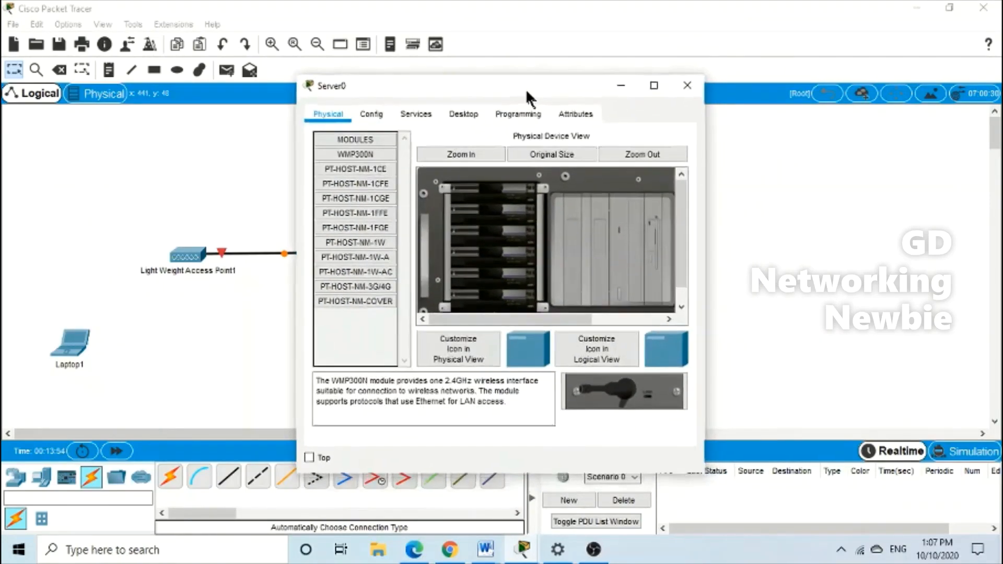
{"action": "left_click", "coordinate": [457, 111]}
{"action": "left_click", "coordinate": [374, 166]}
{"action": "left_click", "coordinate": [469, 197]}
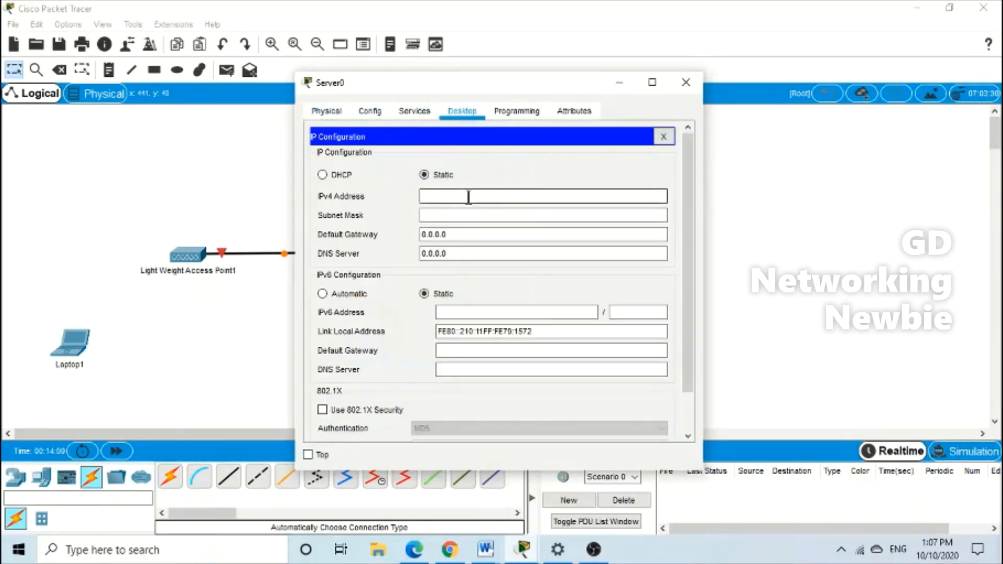
{"action": "type", "text": "192.168.1.3"}
Keep mask 255.255.255.0 and set gateway 192.168.1.1 and DNS server 192.168.1.2
{"action": "left_click", "coordinate": [448, 218]}
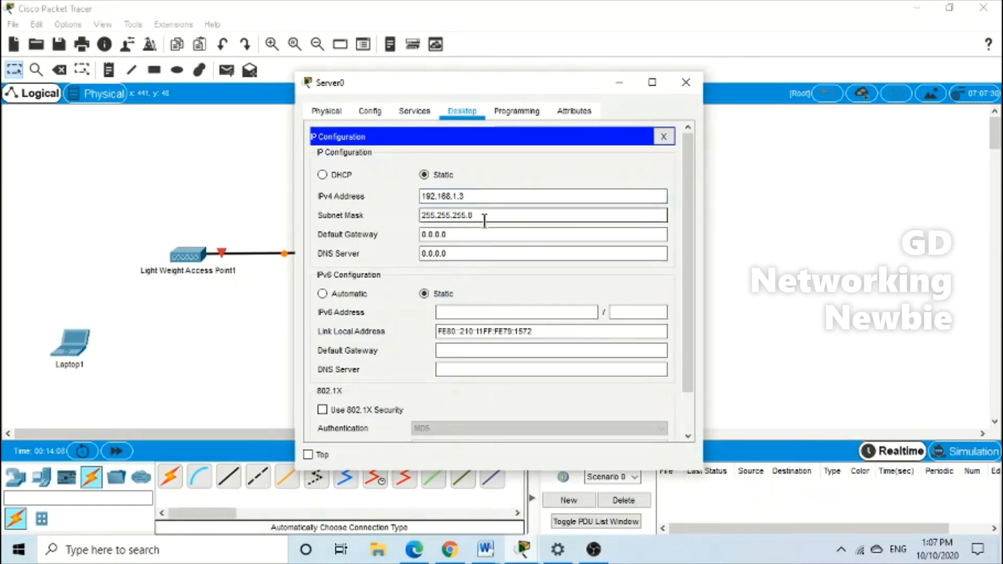
{"action": "key", "text": "Tab"}
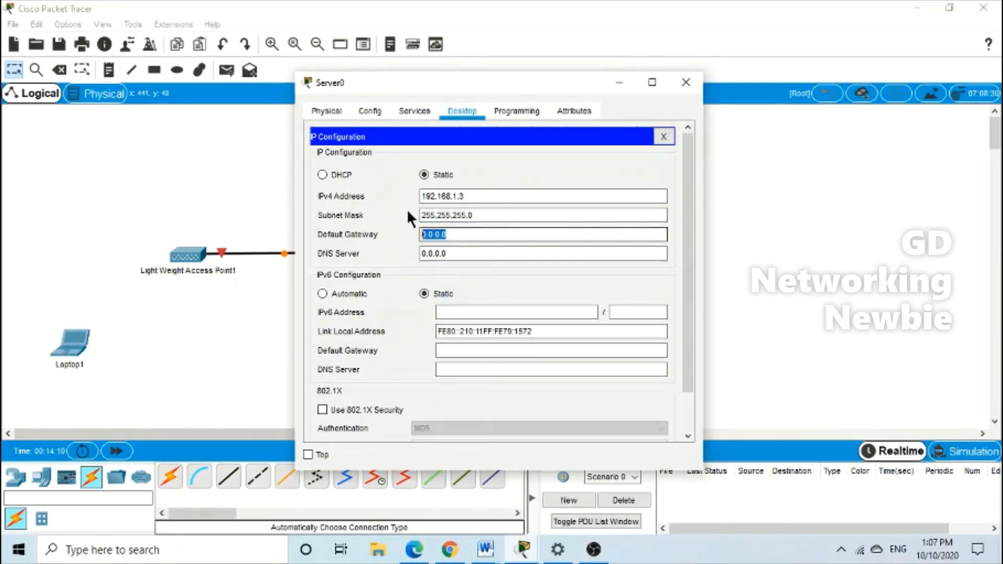
{"action": "type", "text": "192.168."}
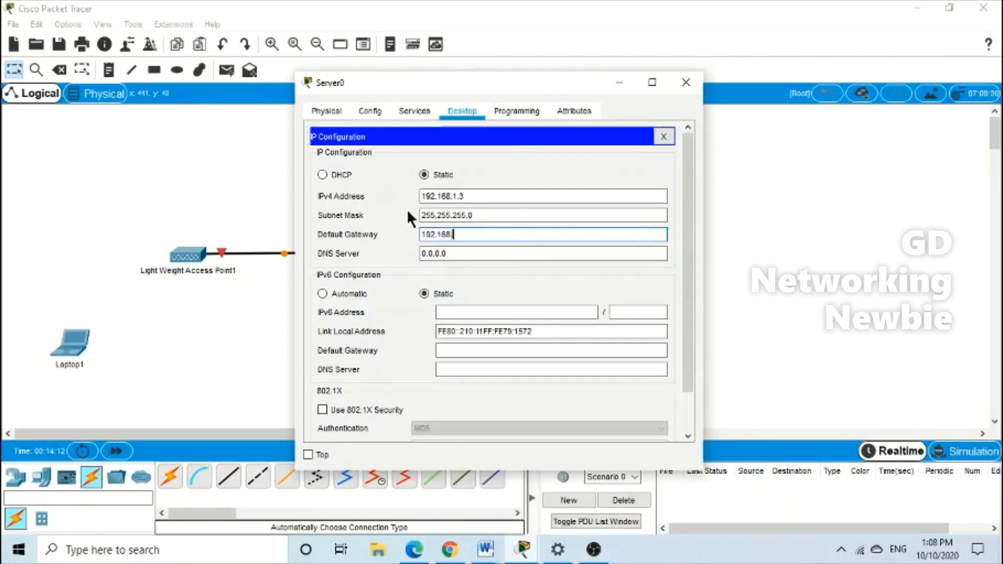
{"action": "type", "text": "1.1"}
{"action": "left_click", "coordinate": [447, 254]}
{"action": "left_click_drag", "start_coordinate": [447, 253], "coordinate": [401, 237]}
{"action": "type", "text": "1"}
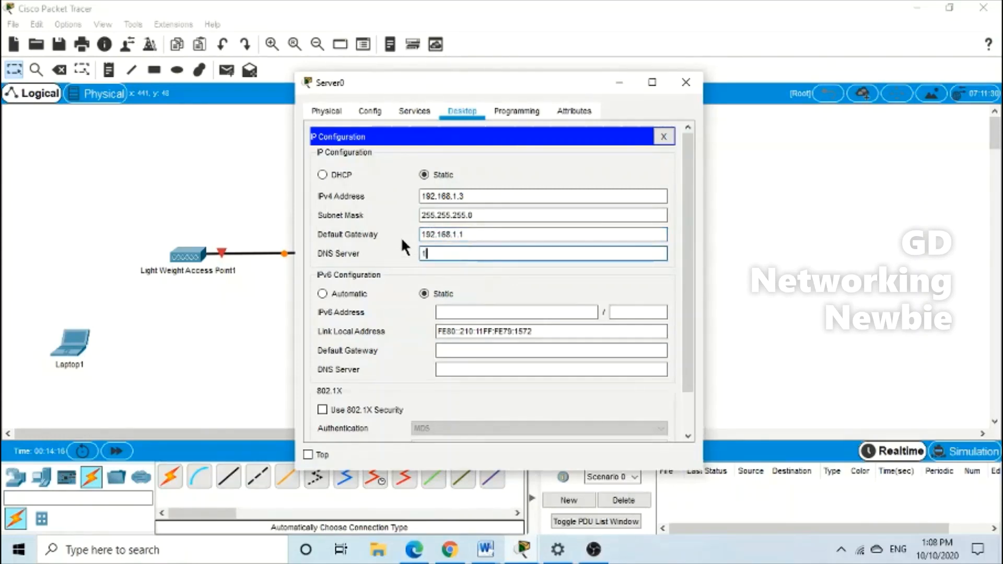
{"action": "type", "text": "92.168.1.2"}
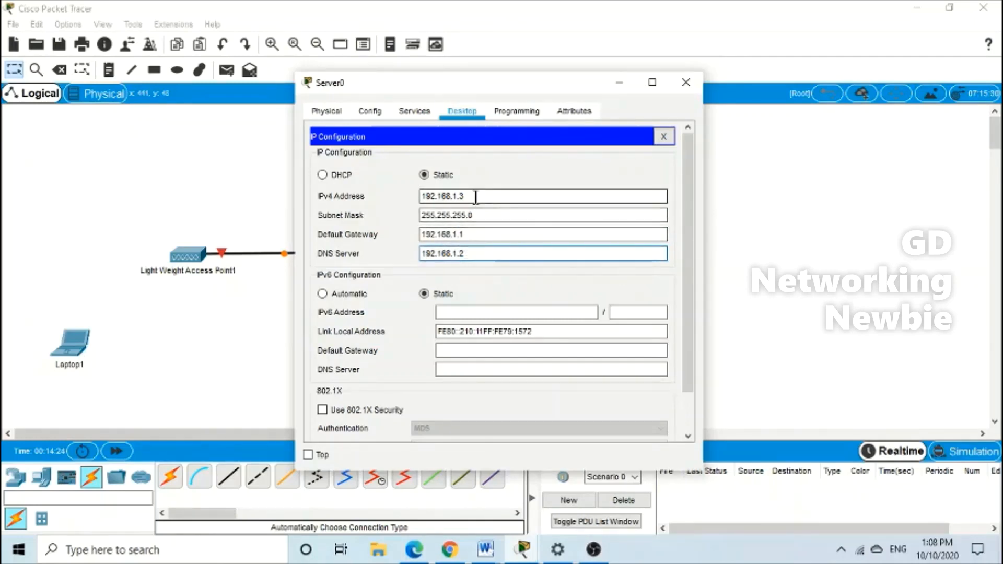
{"action": "left_click_drag", "start_coordinate": [484, 195], "coordinate": [423, 195]}
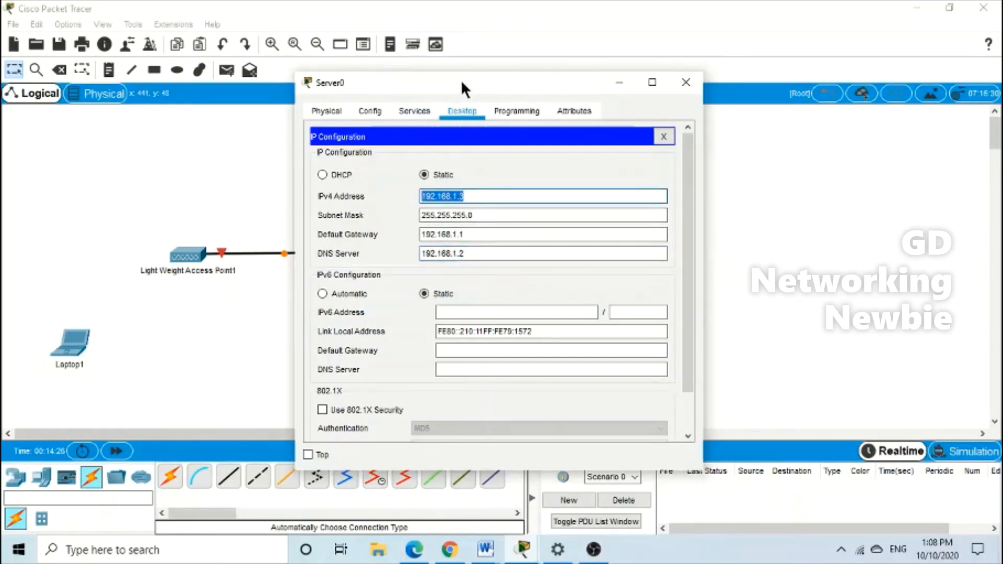
{"action": "left_click_drag", "start_coordinate": [462, 82], "coordinate": [353, 167]}
{"action": "left_click_drag", "start_coordinate": [400, 198], "coordinate": [553, 97]}
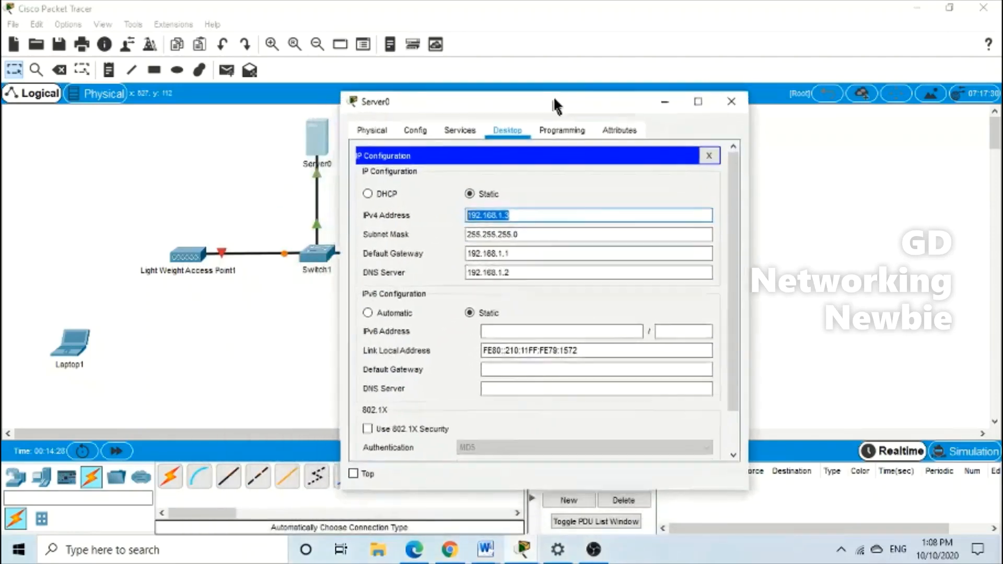
{"action": "left_click", "coordinate": [462, 129]}
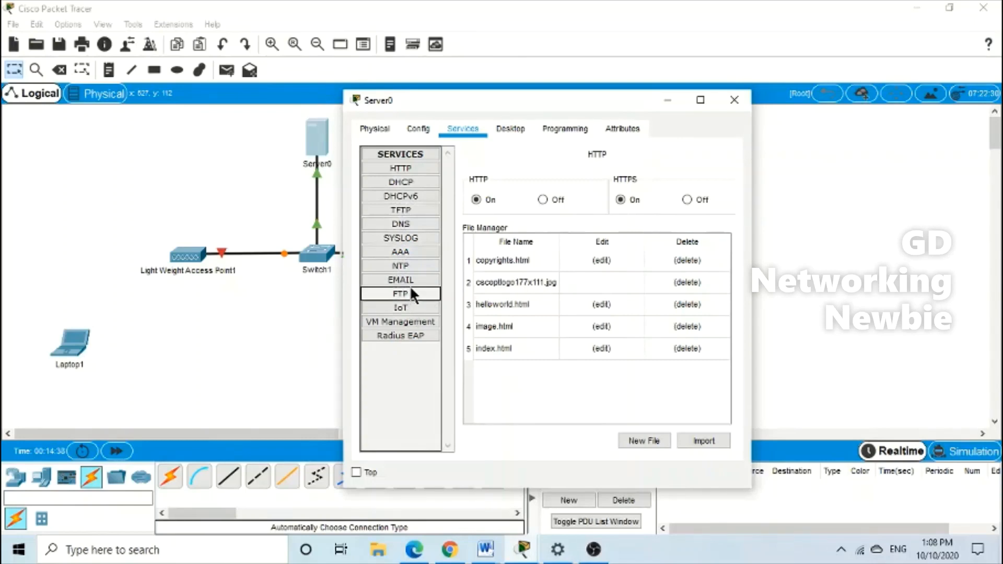
In Server0's DHCP service, set the pool's default gateway and DNS server to 192.168.1.1
{"action": "left_click", "coordinate": [416, 182]}
{"action": "left_click_drag", "start_coordinate": [592, 100], "coordinate": [275, 61]}
{"action": "left_click", "coordinate": [383, 60]}
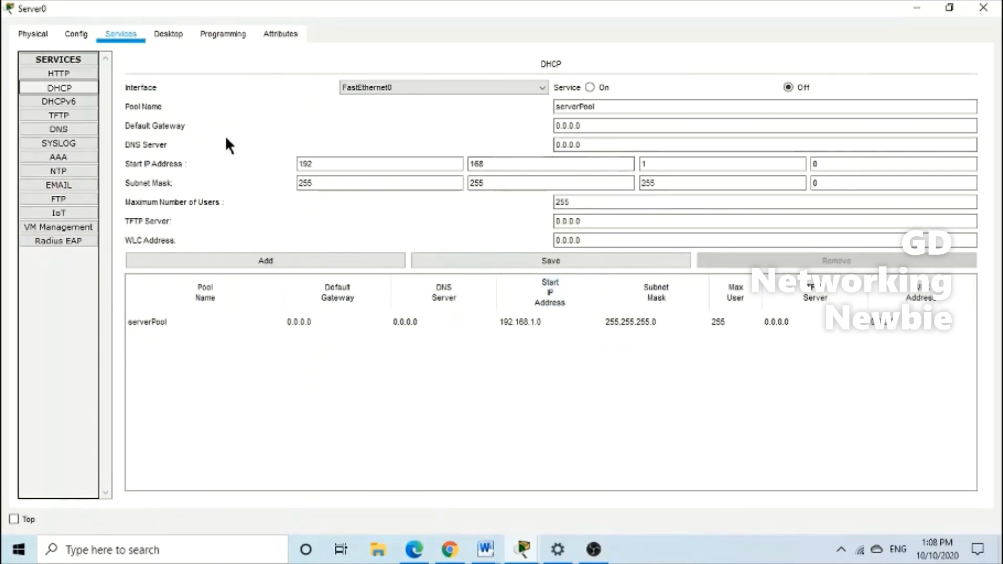
{"action": "left_click", "coordinate": [565, 126]}
{"action": "triple_click", "coordinate": [565, 126]}
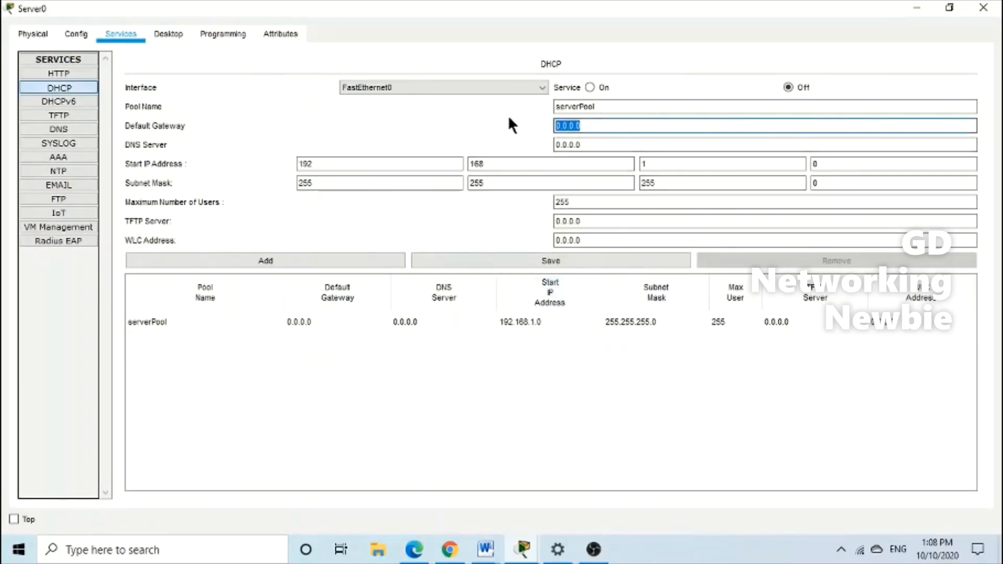
{"action": "key", "text": "BackSpace"}
{"action": "type", "text": "192.168"}
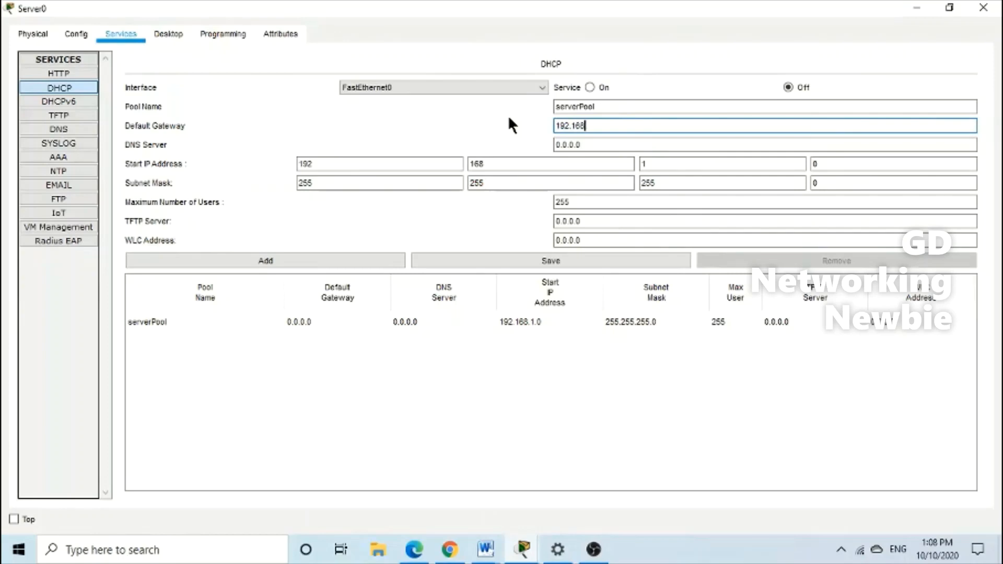
{"action": "type", "text": ".1.1"}
{"action": "triple_click", "coordinate": [593, 147]}
{"action": "type", "text": "1"}
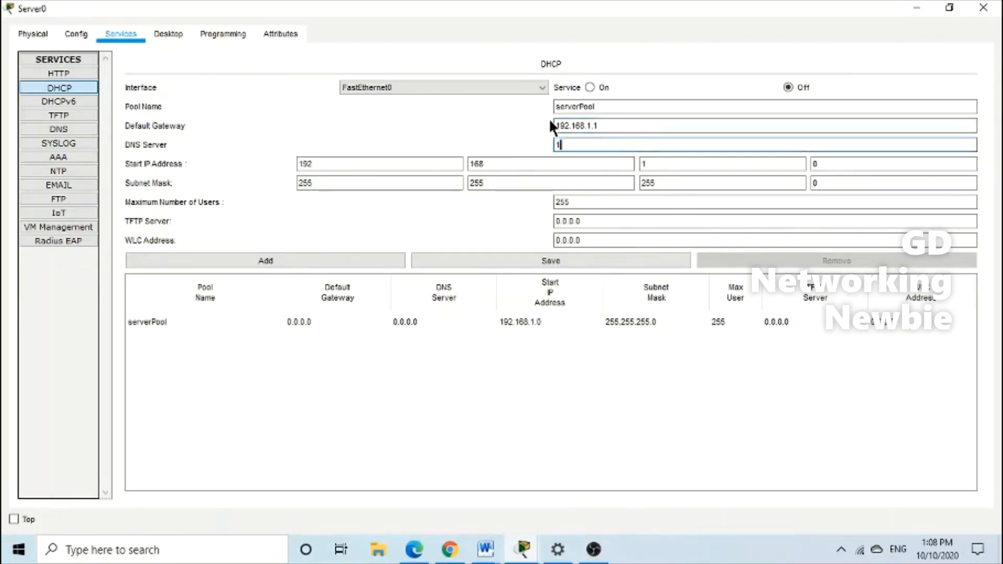
{"action": "type", "text": "92.168.1.1"}
Set pool start address 192.168.1.100, maximum 50 users and WLC address 192.168.1.5
{"action": "left_click", "coordinate": [305, 159]}
{"action": "left_click", "coordinate": [534, 168]}
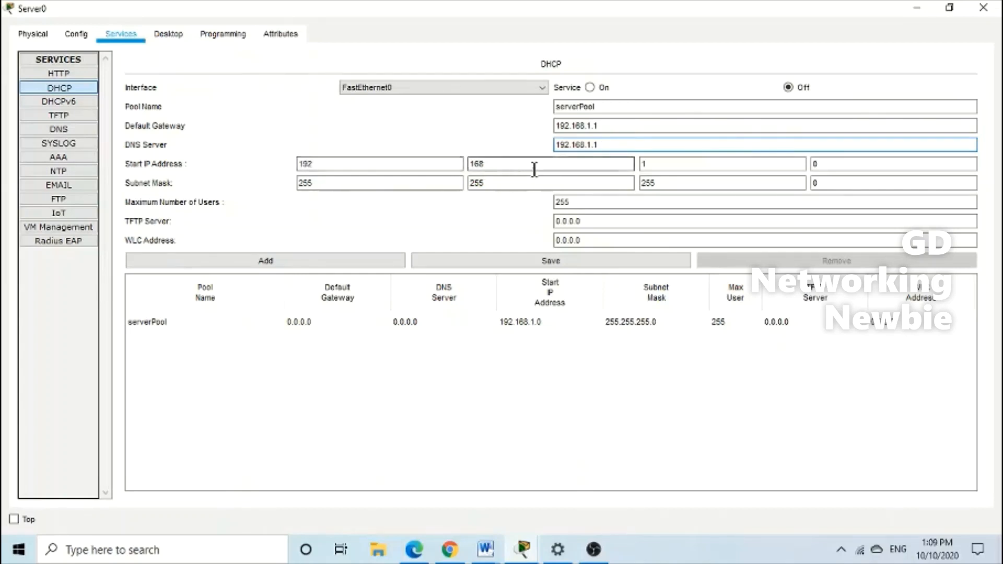
{"action": "double_click", "coordinate": [831, 164]}
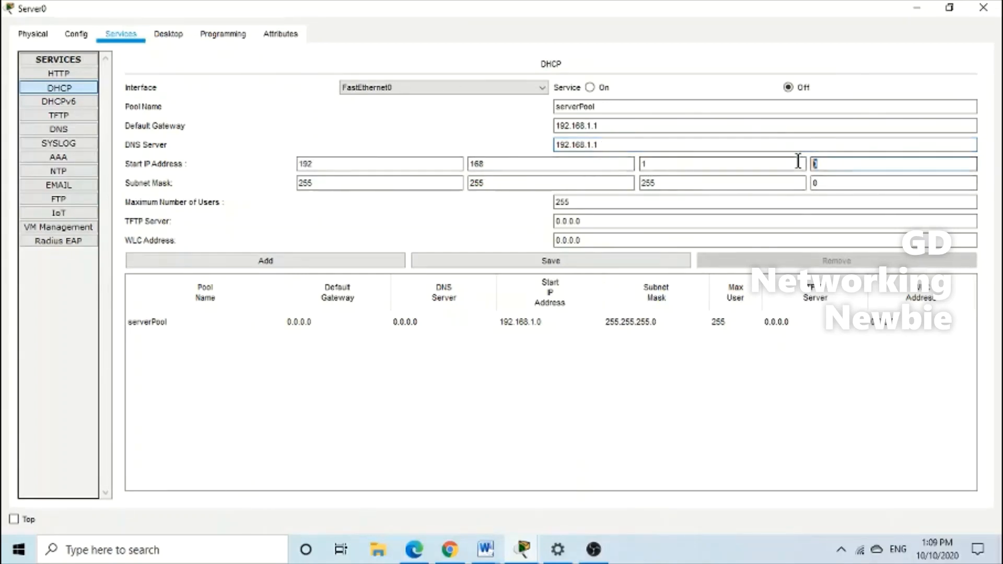
{"action": "type", "text": "100"}
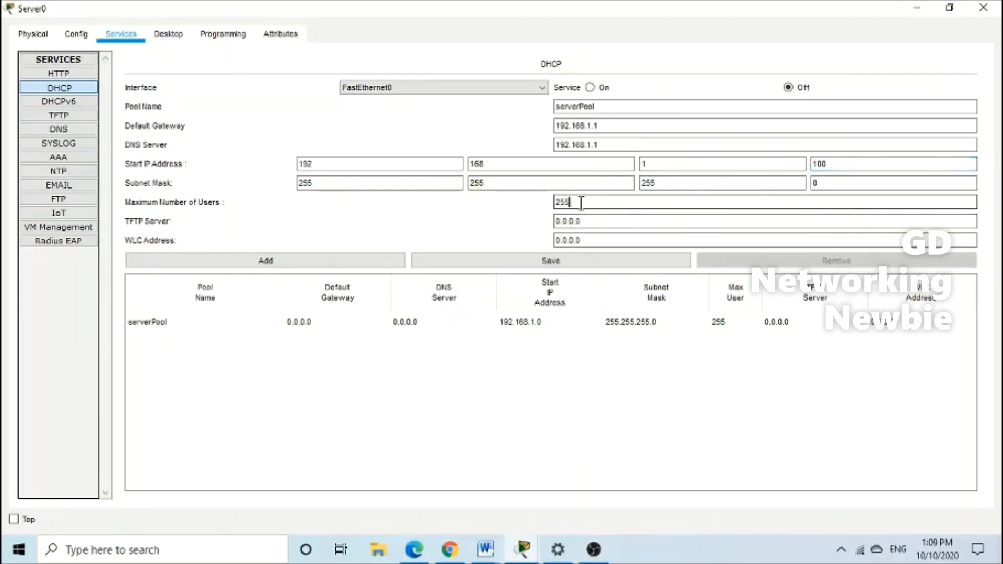
{"action": "double_click", "coordinate": [570, 202]}
{"action": "type", "text": "50"}
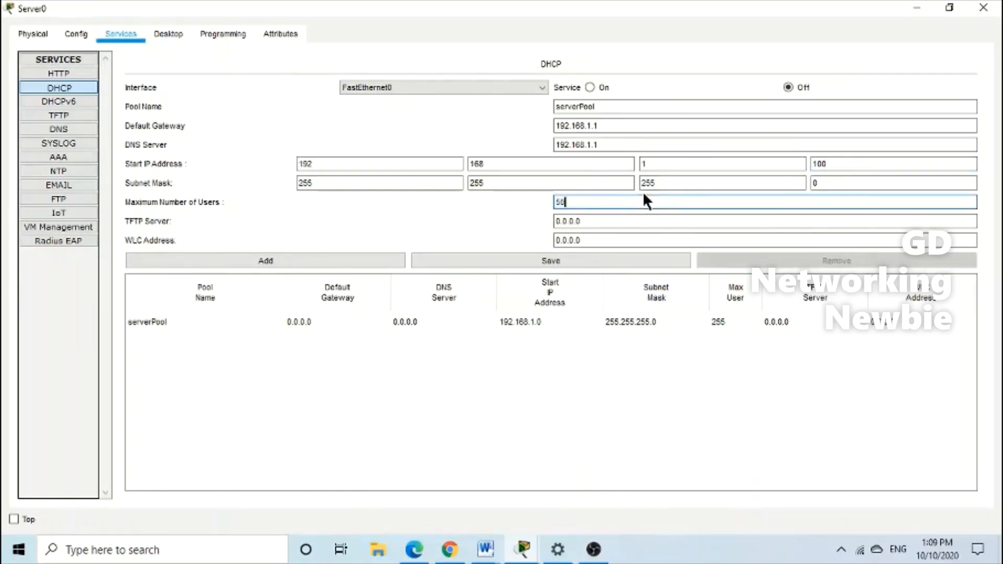
{"action": "left_click", "coordinate": [629, 222]}
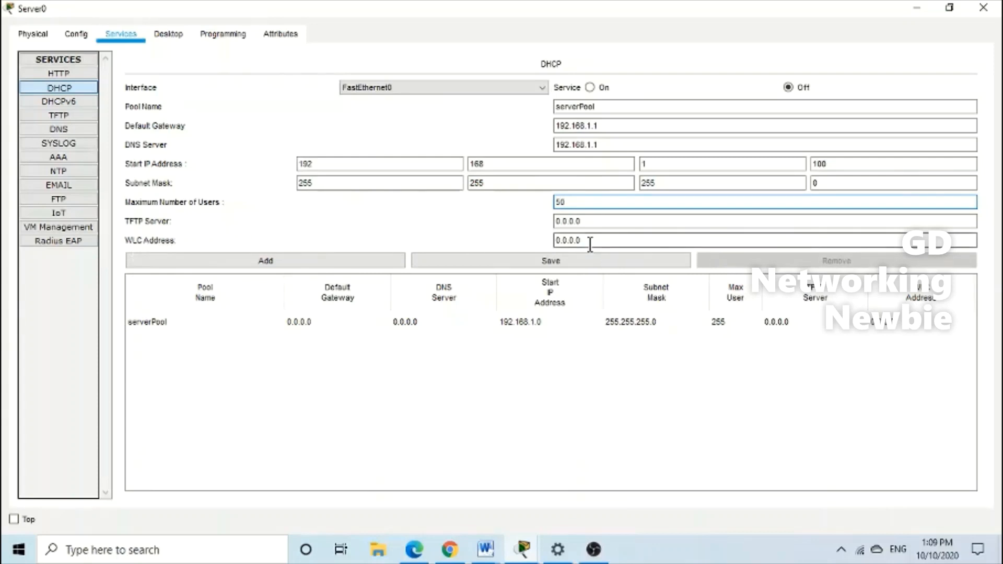
{"action": "left_click_drag", "start_coordinate": [590, 244], "coordinate": [529, 245]}
{"action": "type", "text": "19"}
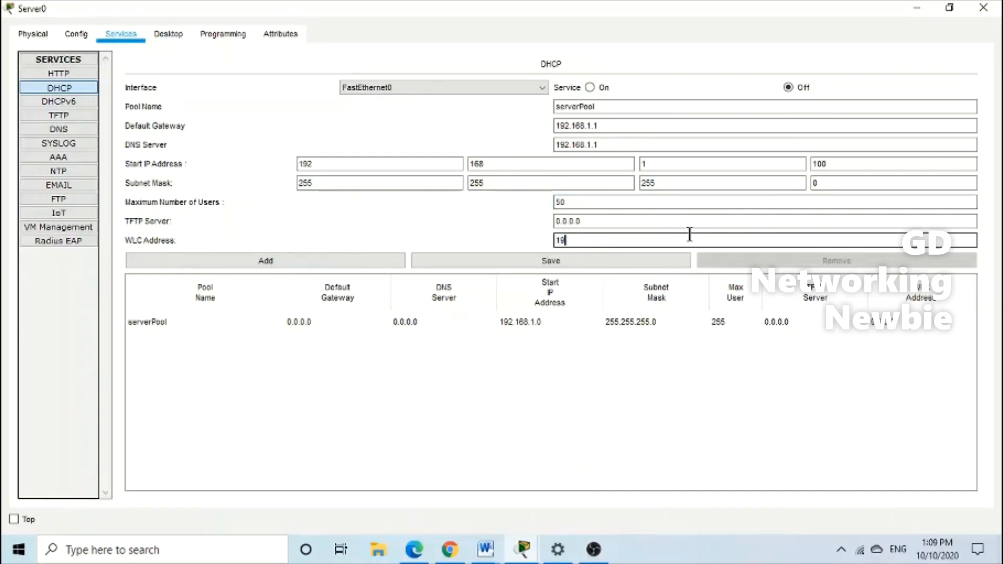
{"action": "type", "text": "2.168.1.5"}
{"action": "key", "text": "Tab"}
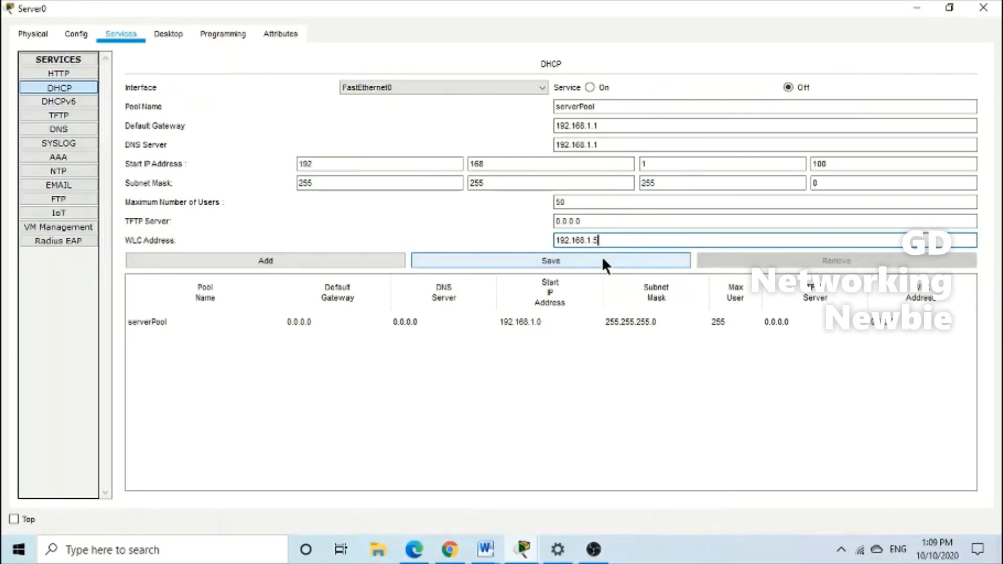
{"action": "left_click", "coordinate": [912, 7]}
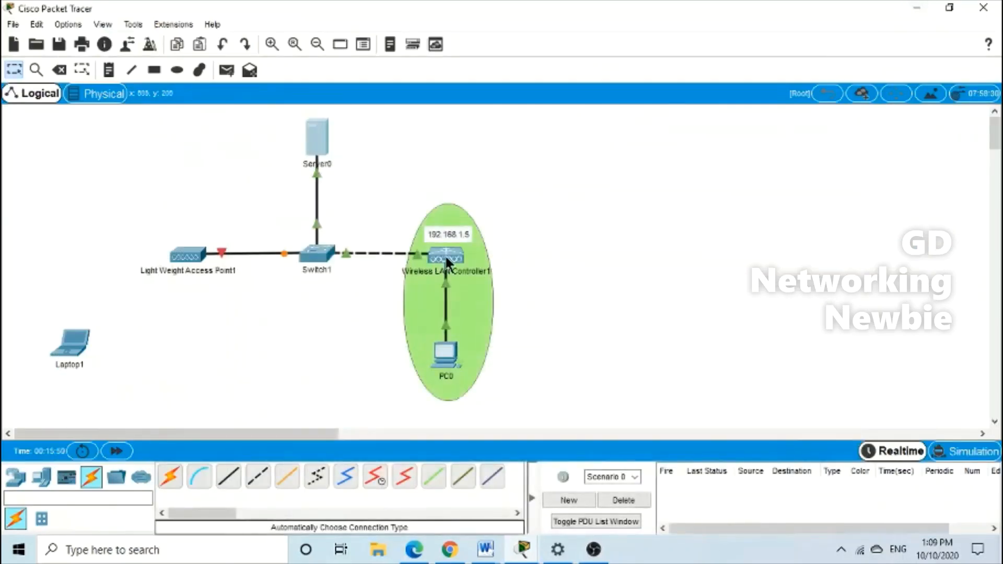
Save the updated serverPool DHCP settings on Server0 and close its window
{"action": "left_click", "coordinate": [318, 143]}
{"action": "left_click", "coordinate": [381, 62]}
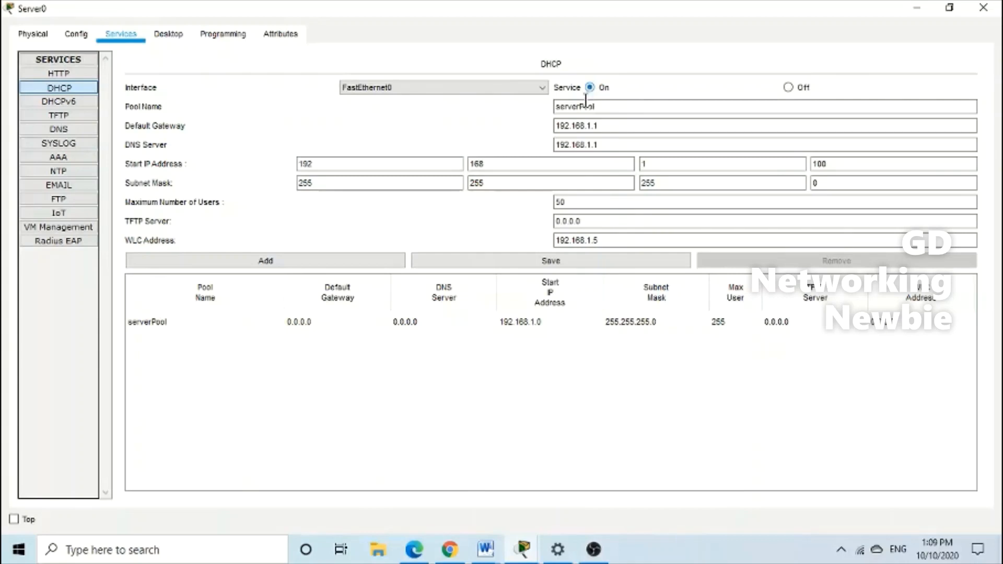
{"action": "left_click", "coordinate": [569, 261]}
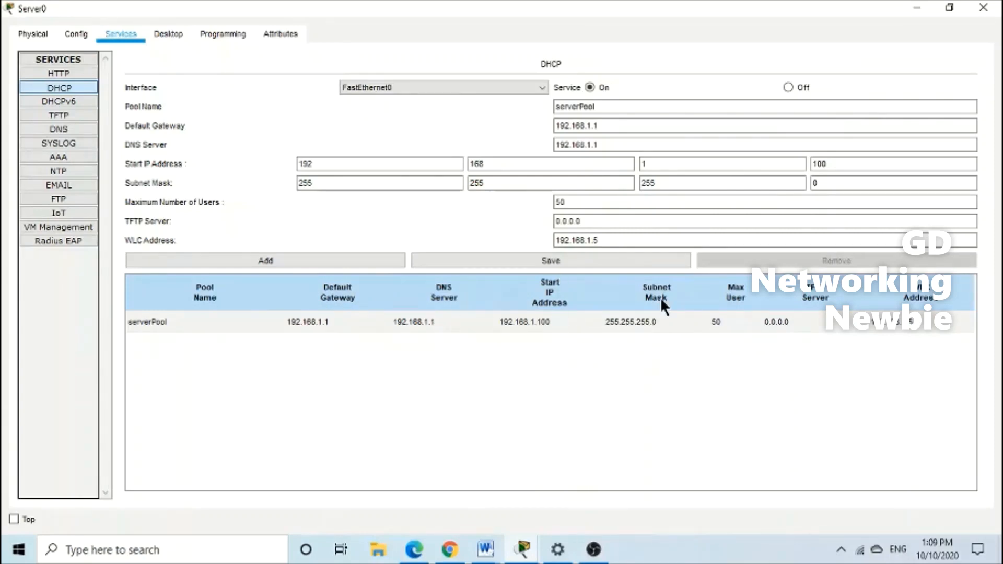
{"action": "left_click", "coordinate": [982, 9]}
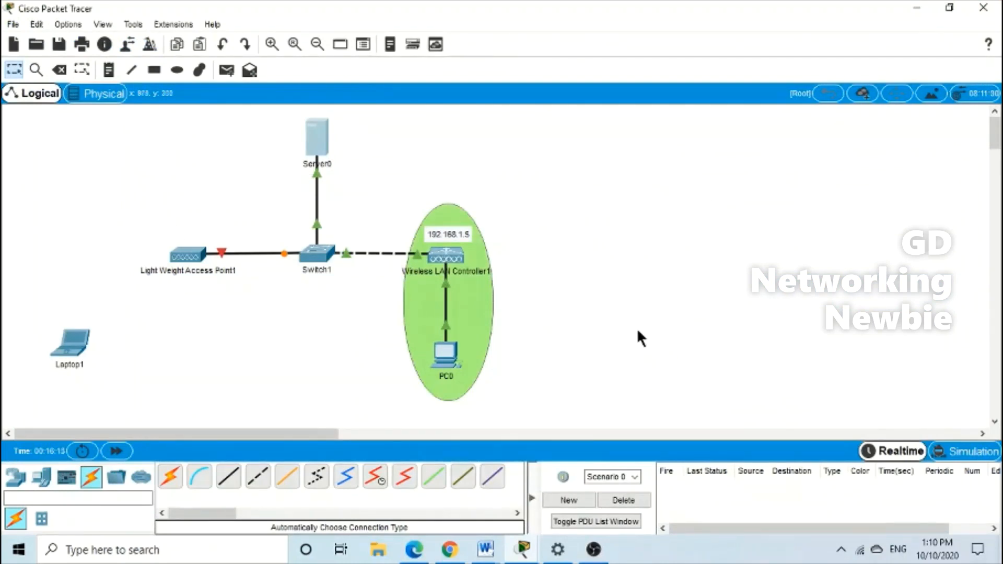
Run 'ping 192.168.1.5' from PC0's command prompt, getting 3 of 4 replies
{"action": "mouse_move", "coordinate": [453, 355]}
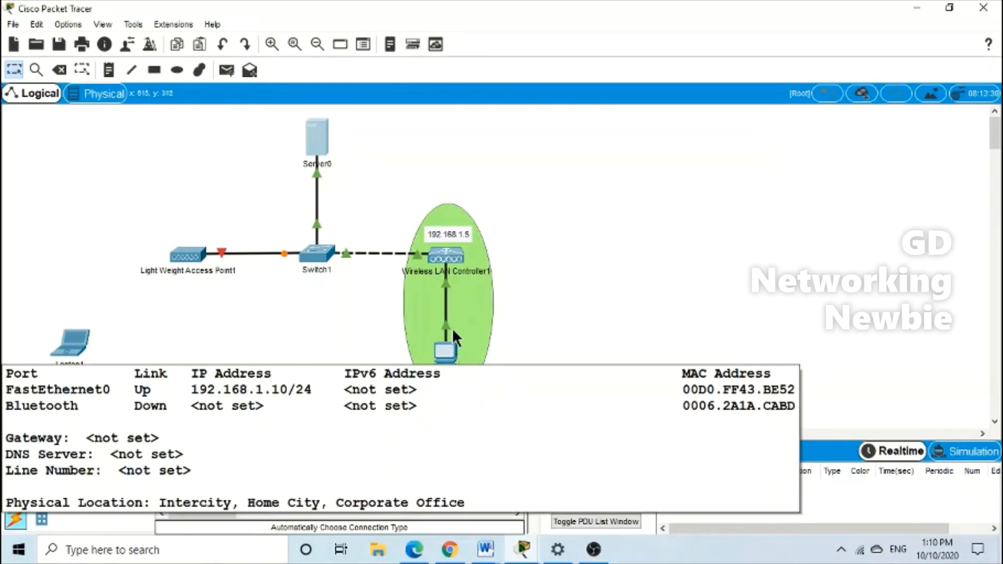
{"action": "left_click", "coordinate": [451, 360]}
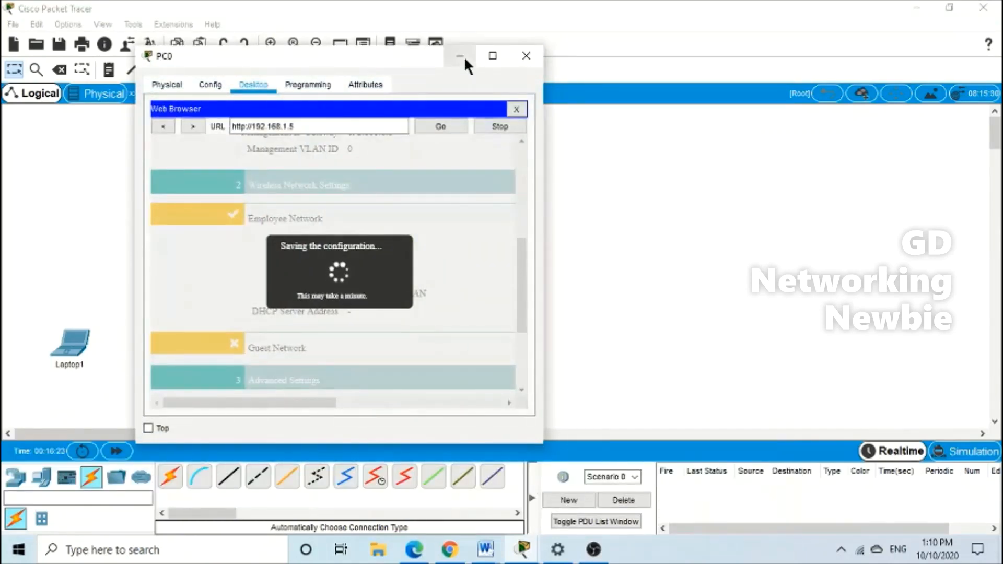
{"action": "left_click", "coordinate": [515, 109]}
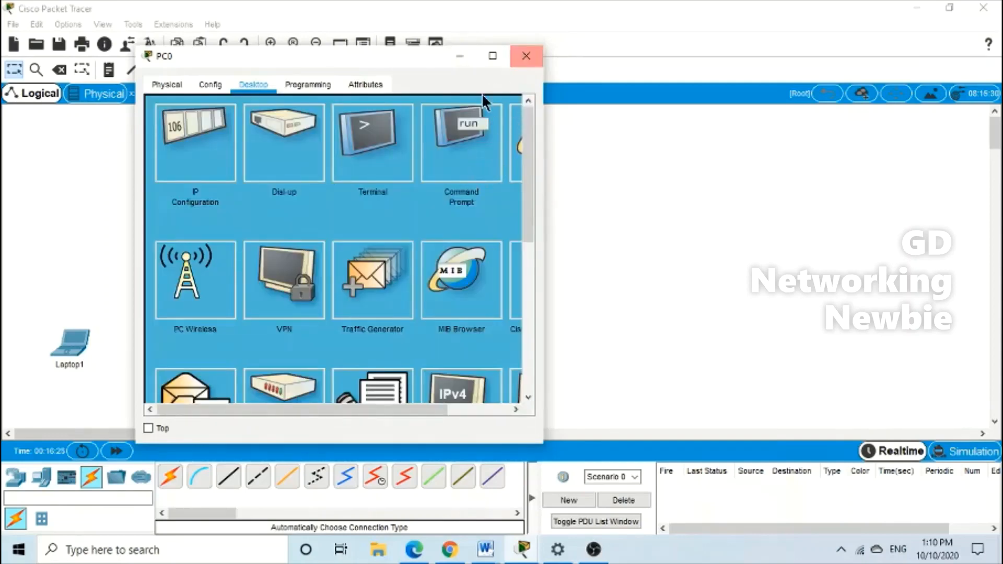
{"action": "left_click", "coordinate": [440, 150]}
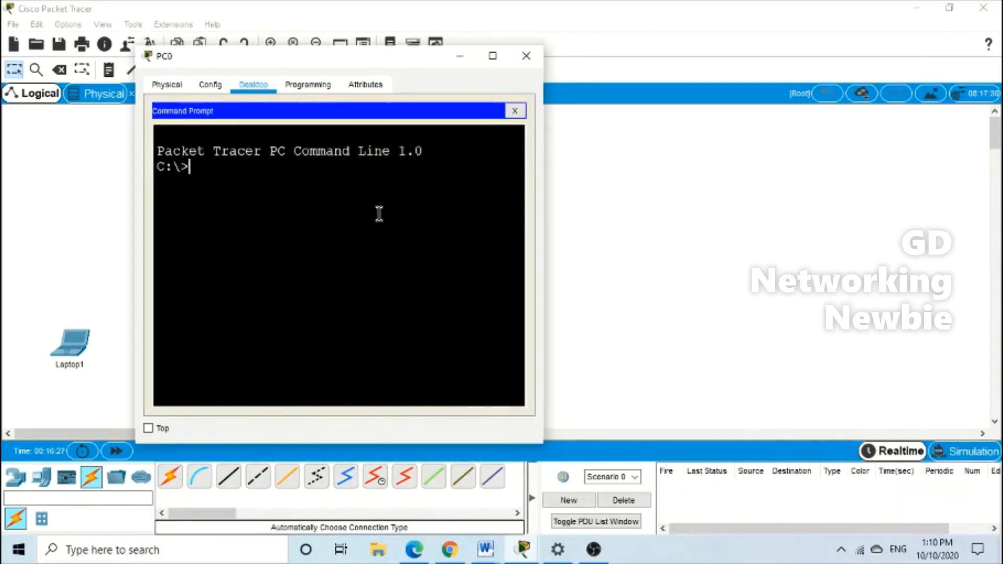
{"action": "type", "text": "ping 192.1"}
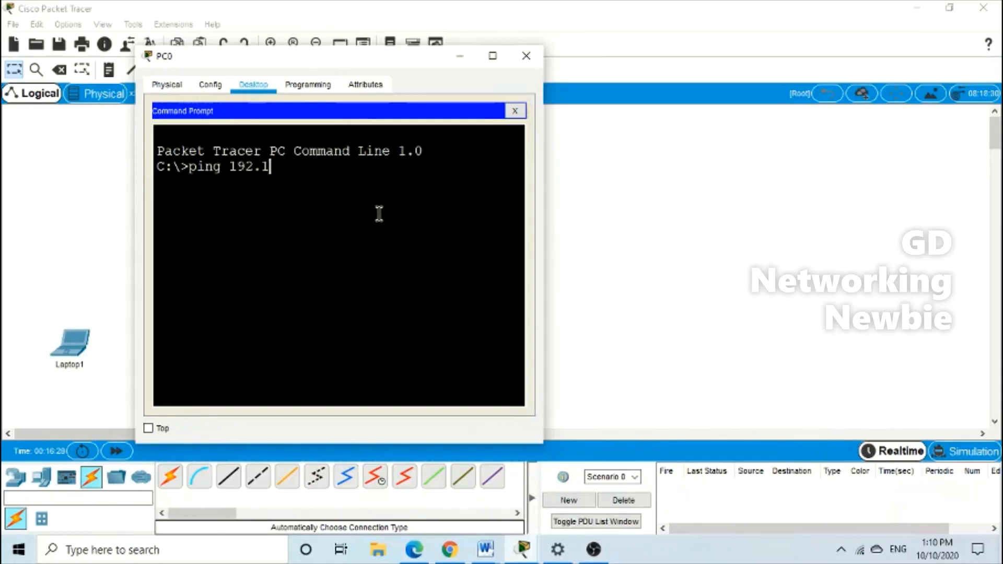
{"action": "type", "text": "68.1.5"}
{"action": "key", "text": "Return"}
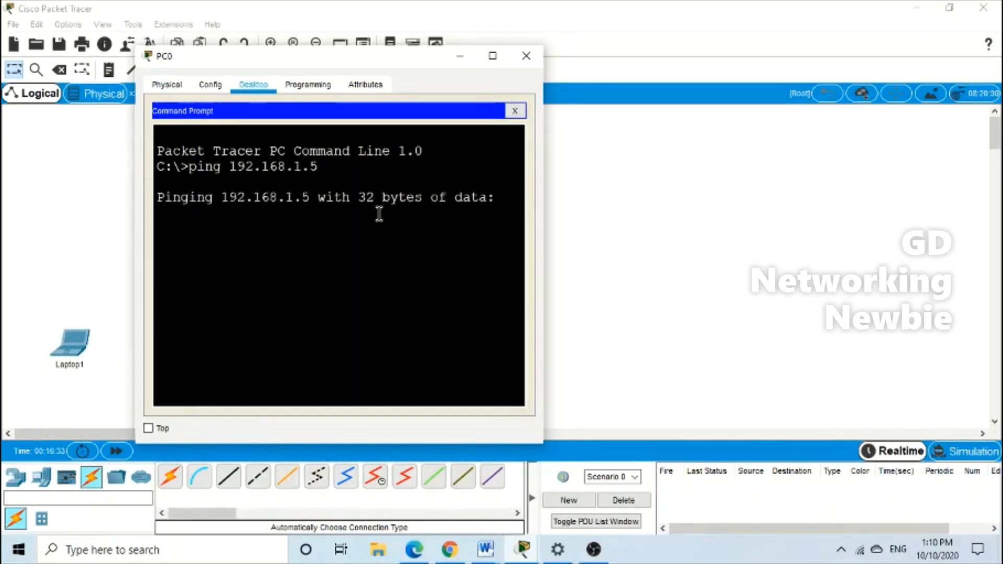
{"action": "left_click_drag", "start_coordinate": [409, 60], "coordinate": [309, 70]}
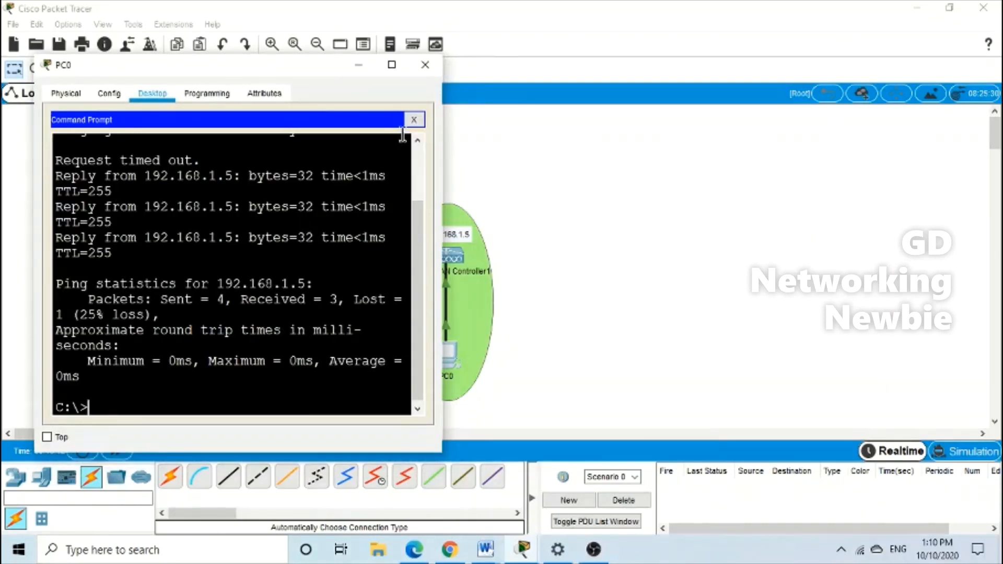
{"action": "left_click", "coordinate": [413, 120]}
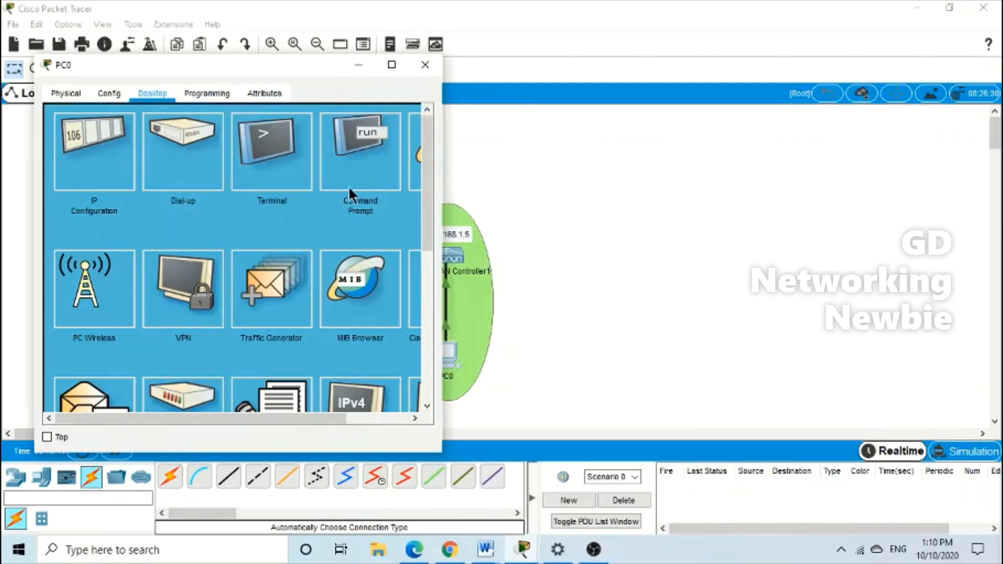
{"action": "left_click", "coordinate": [392, 64]}
{"action": "left_click", "coordinate": [870, 87]}
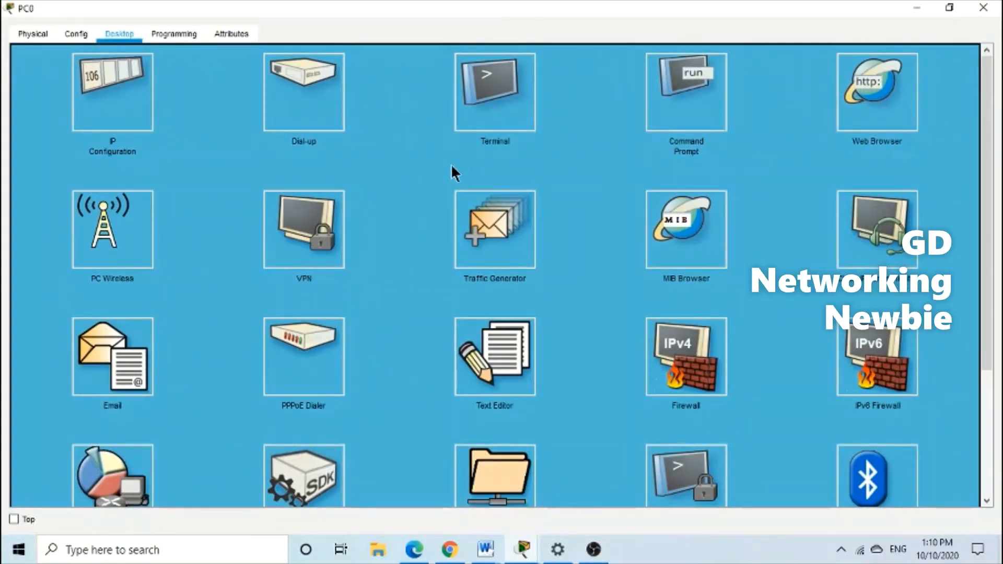
{"action": "left_click", "coordinate": [176, 77]}
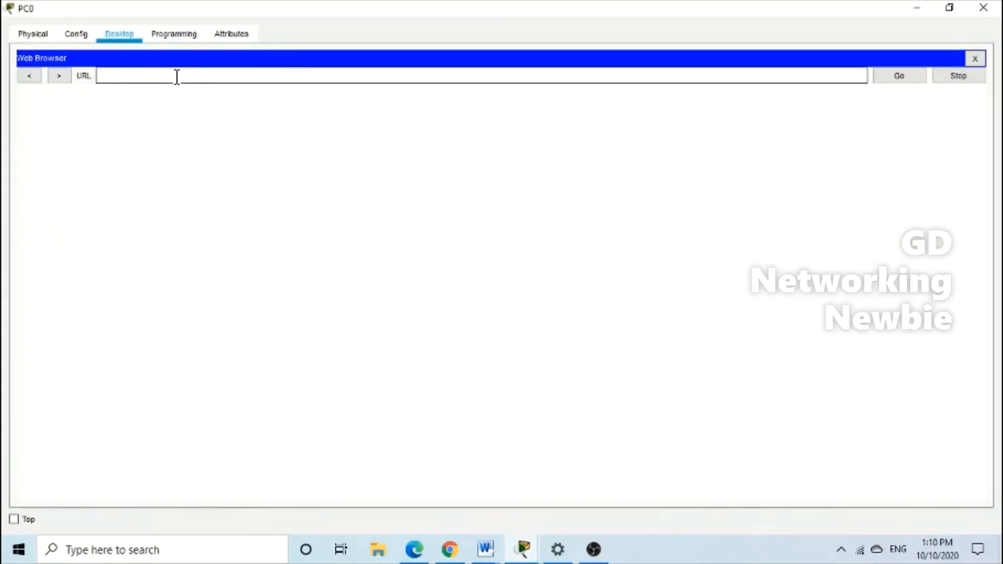
{"action": "type", "text": "http"}
{"action": "type", "text": "s://192.168.1.5"}
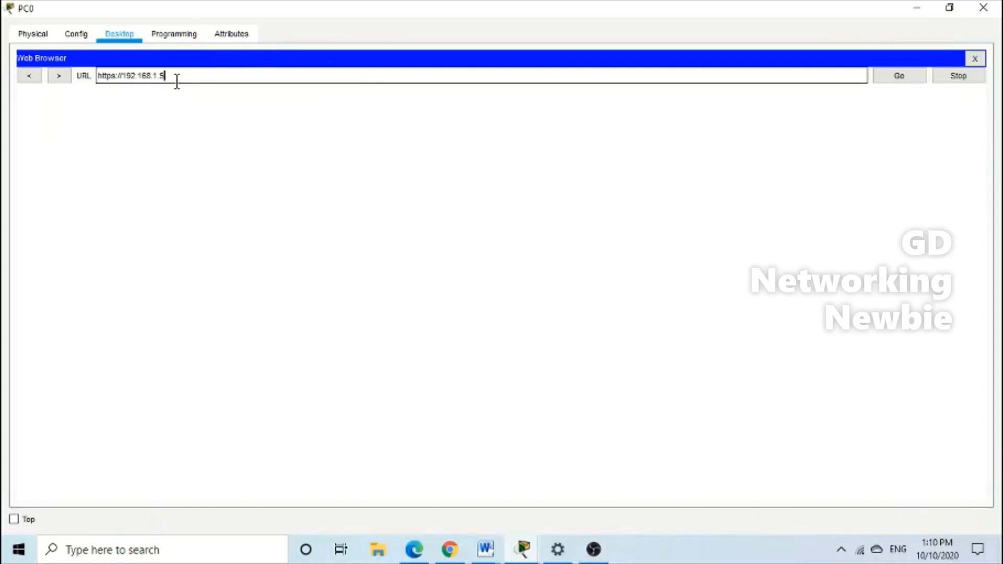
{"action": "left_click", "coordinate": [894, 73]}
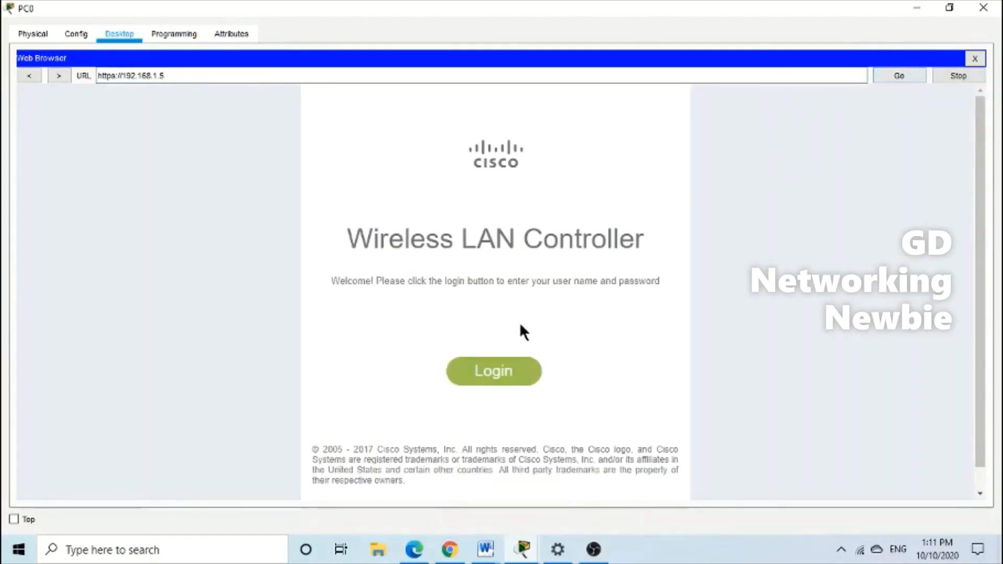
Log in to the controller with the admin username and password
{"action": "left_click", "coordinate": [517, 374]}
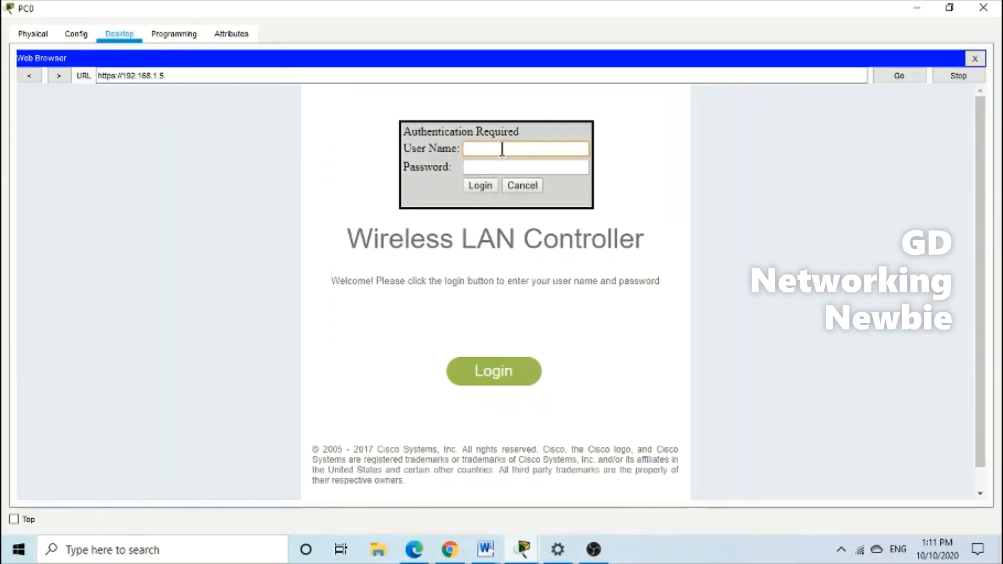
{"action": "type", "text": "admin"}
{"action": "key", "text": "Tab"}
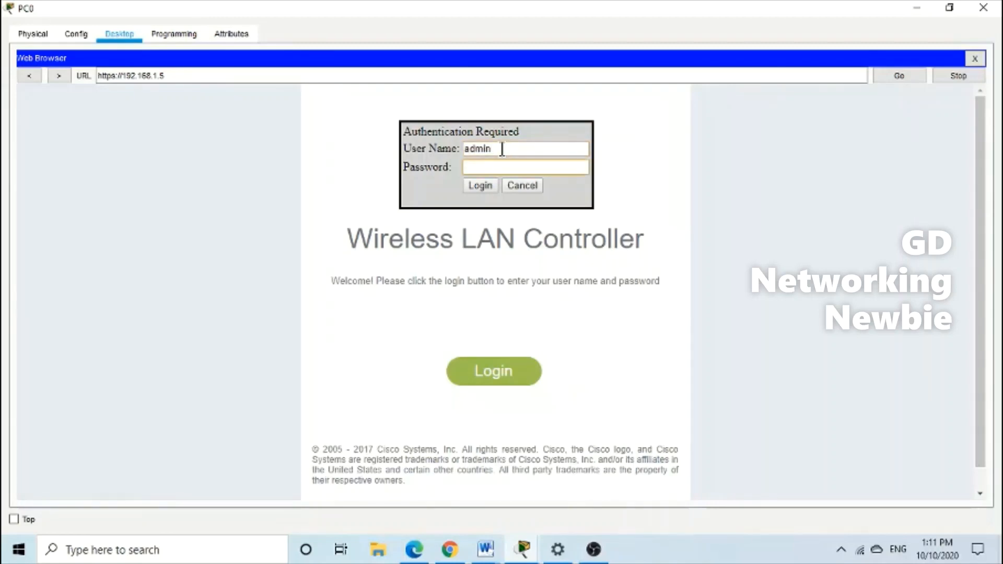
{"action": "type", "text": "admin1234"}
{"action": "left_click", "coordinate": [481, 187]}
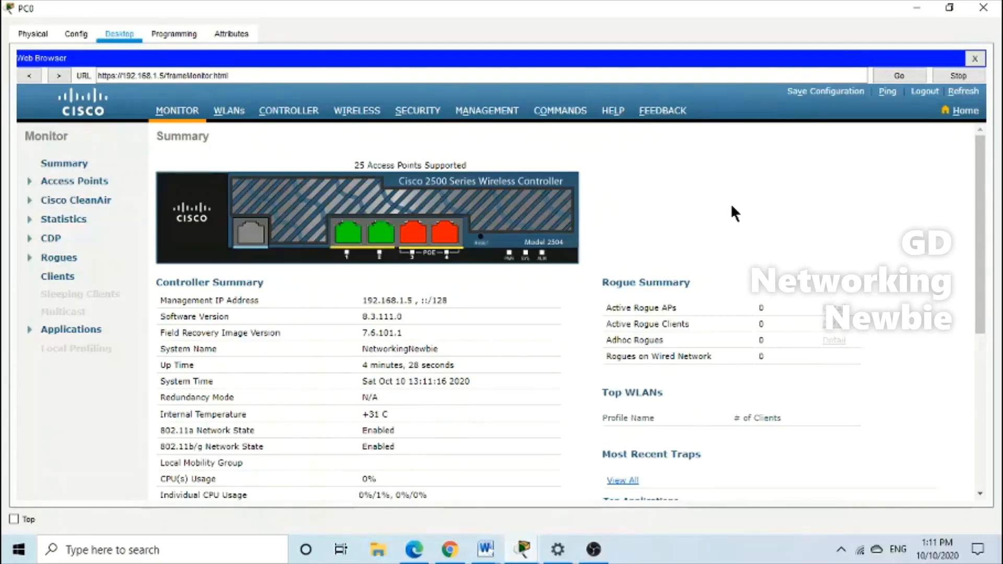
Confirm the WLANs list shows Newbie1 enabled with WPA2 PSK, then return to the topology
{"action": "scroll", "coordinate": [520, 320], "scroll_direction": "down", "scroll_amount": 5}
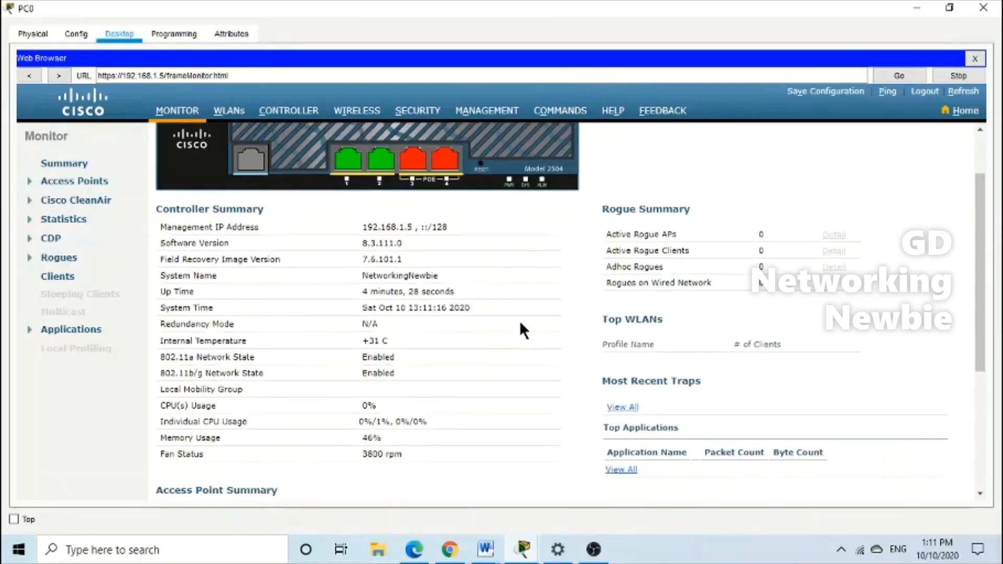
{"action": "scroll", "coordinate": [523, 334], "scroll_direction": "down", "scroll_amount": 2}
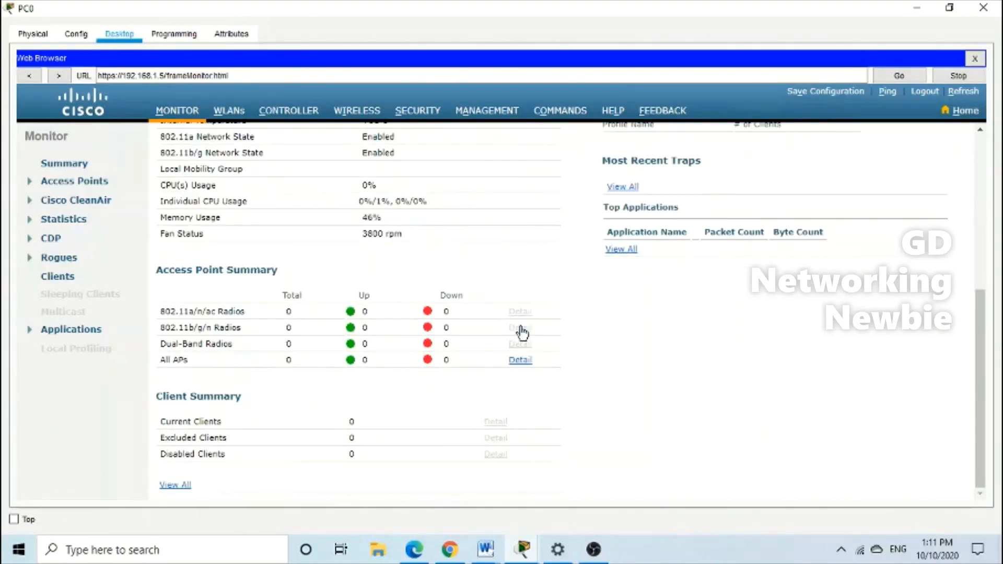
{"action": "scroll", "coordinate": [600, 349], "scroll_direction": "up", "scroll_amount": 7}
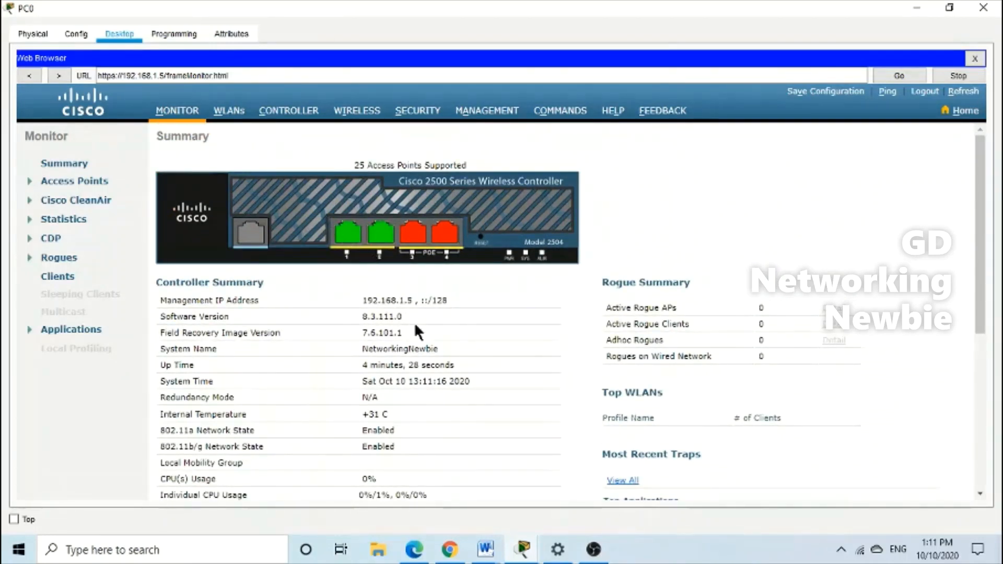
{"action": "left_click", "coordinate": [230, 112]}
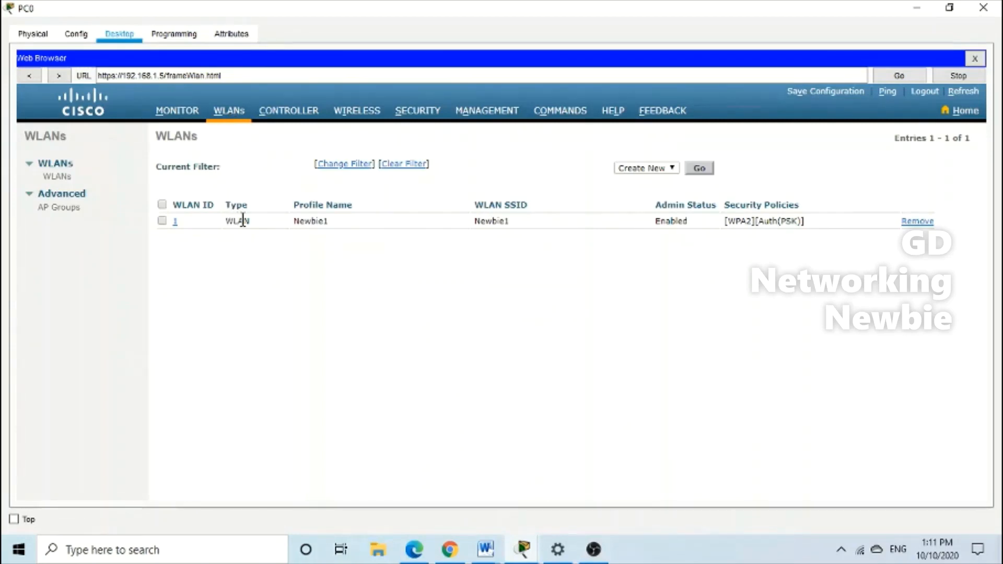
{"action": "left_click_drag", "start_coordinate": [292, 222], "coordinate": [327, 222]}
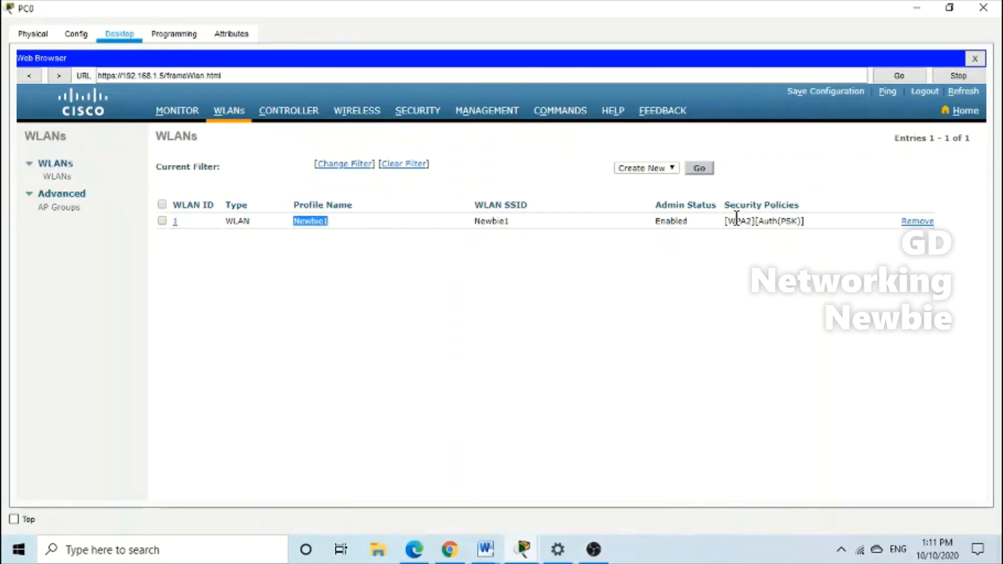
{"action": "left_click_drag", "start_coordinate": [727, 221], "coordinate": [771, 221]}
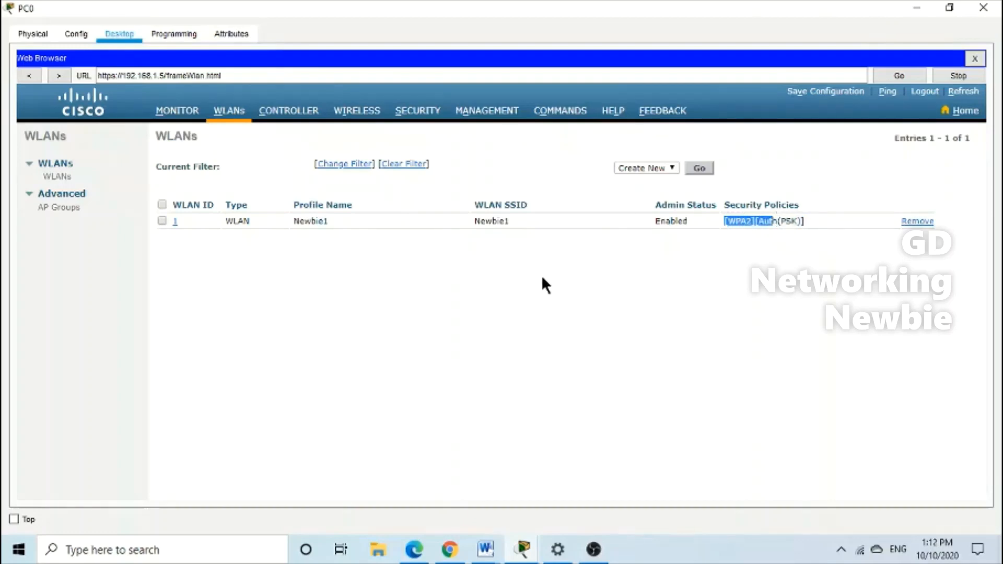
{"action": "left_click", "coordinate": [542, 278]}
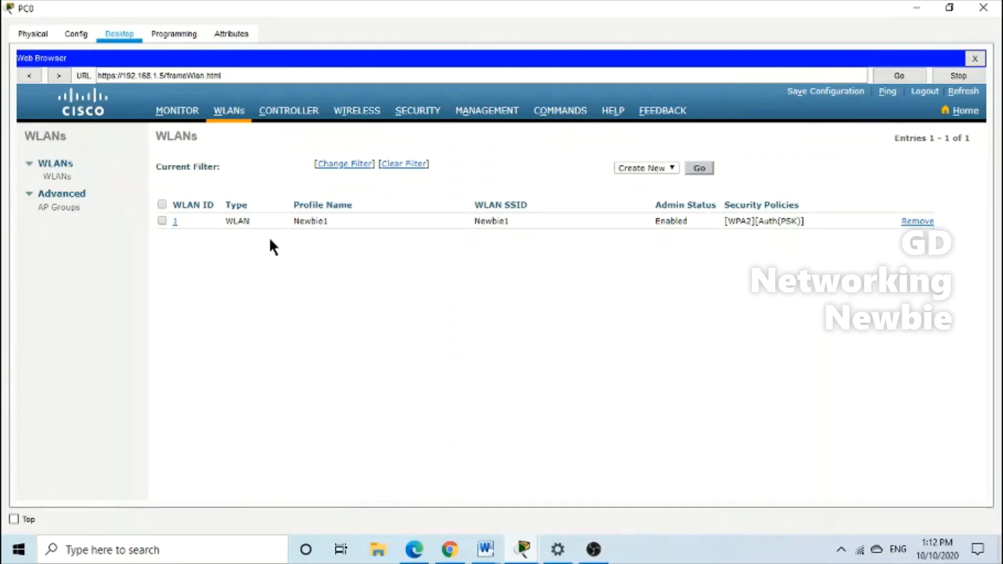
{"action": "left_click", "coordinate": [917, 8]}
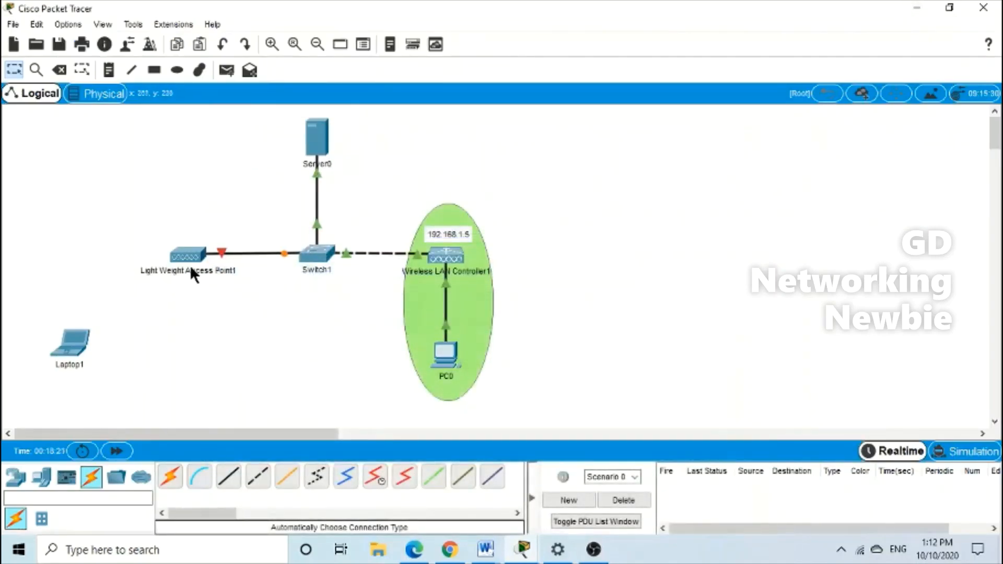
Plug the power adapter into Light Weight Access Point1 in Physical Device View and close its window
{"action": "mouse_move", "coordinate": [193, 264]}
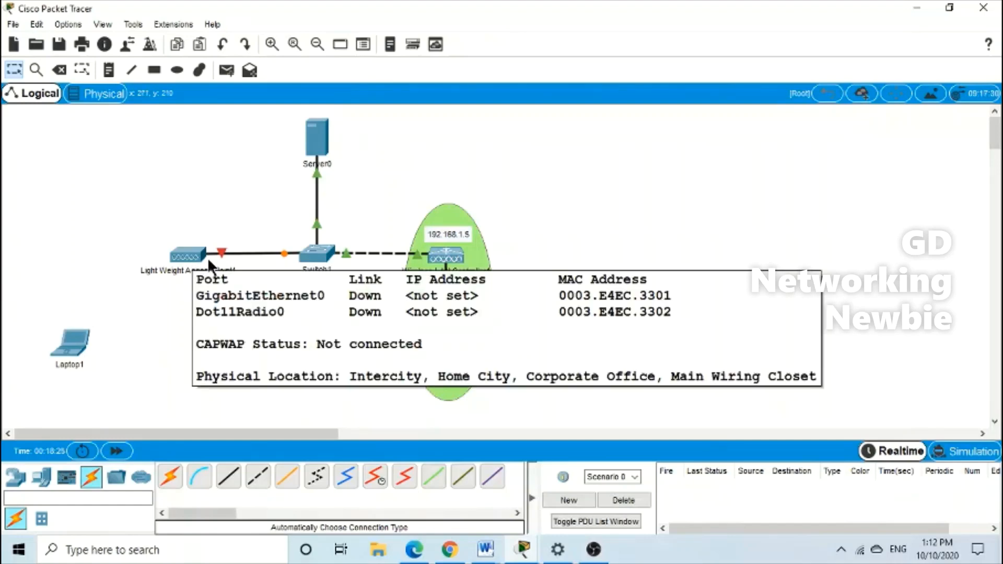
{"action": "left_click", "coordinate": [187, 254]}
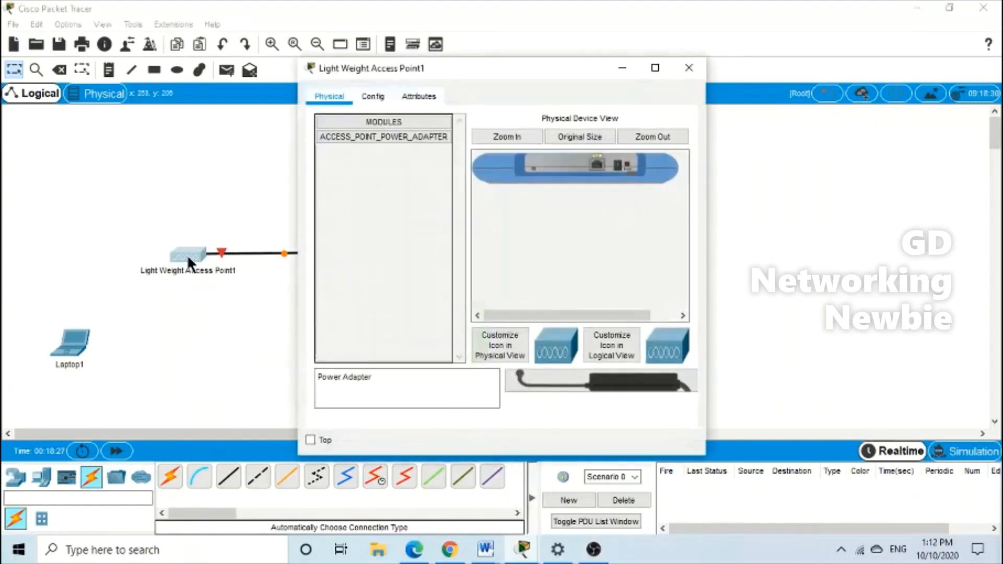
{"action": "left_click", "coordinate": [656, 68]}
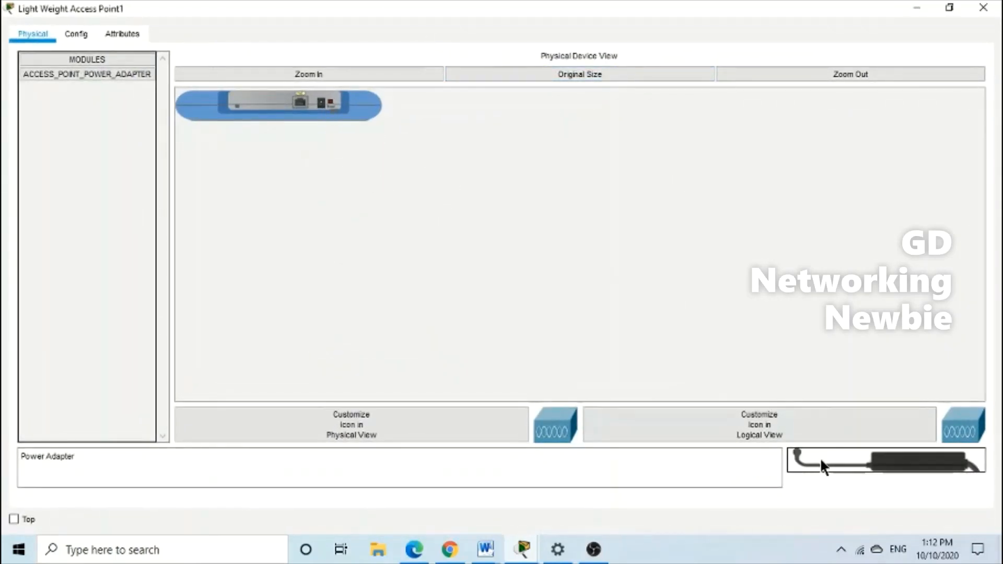
{"action": "left_click_drag", "start_coordinate": [822, 462], "coordinate": [322, 102]}
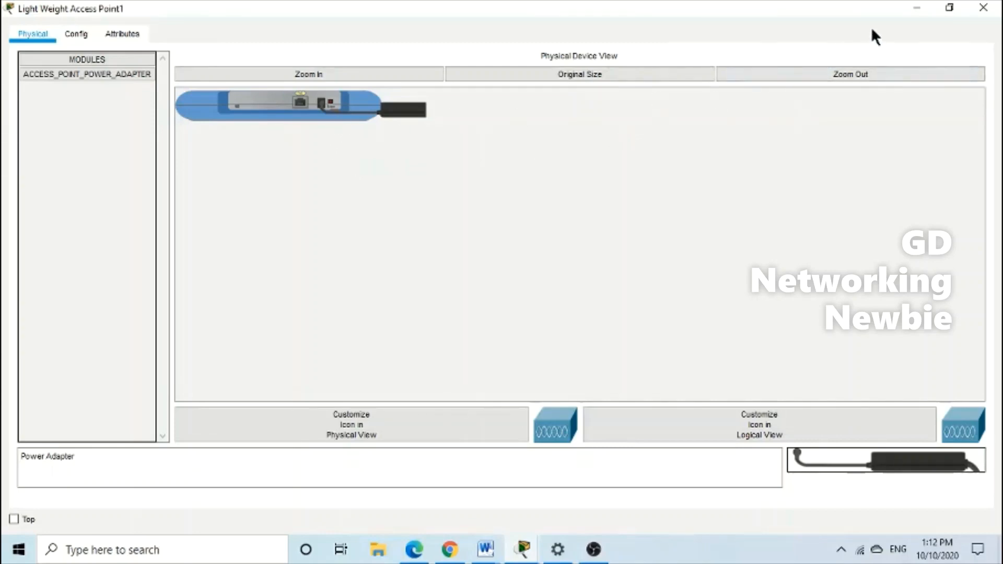
{"action": "left_click", "coordinate": [971, 6]}
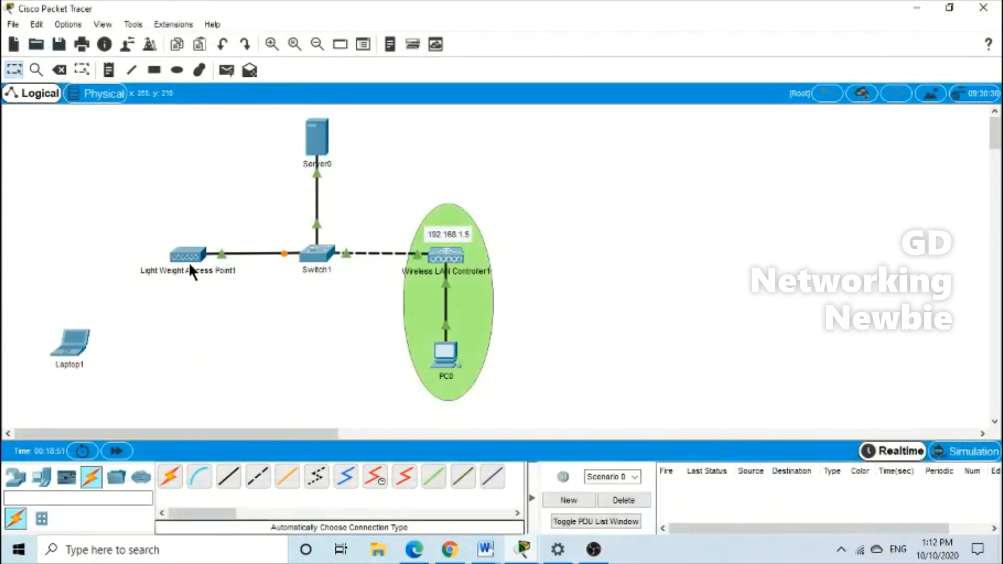
Nudge the access point and fast-forward time three times until its Switch1 link turns green
{"action": "left_click_drag", "start_coordinate": [189, 252], "coordinate": [184, 252]}
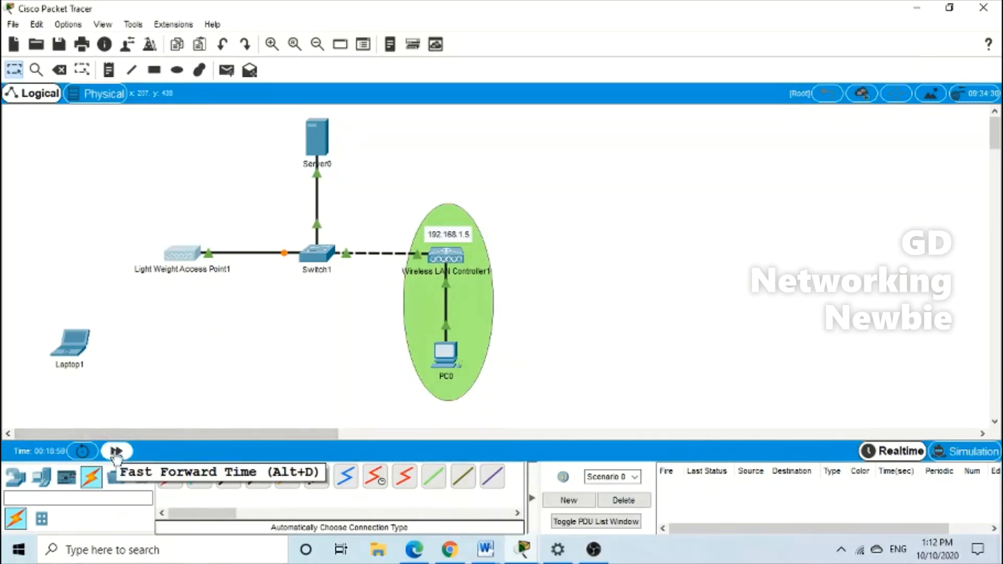
{"action": "left_click", "coordinate": [116, 455]}
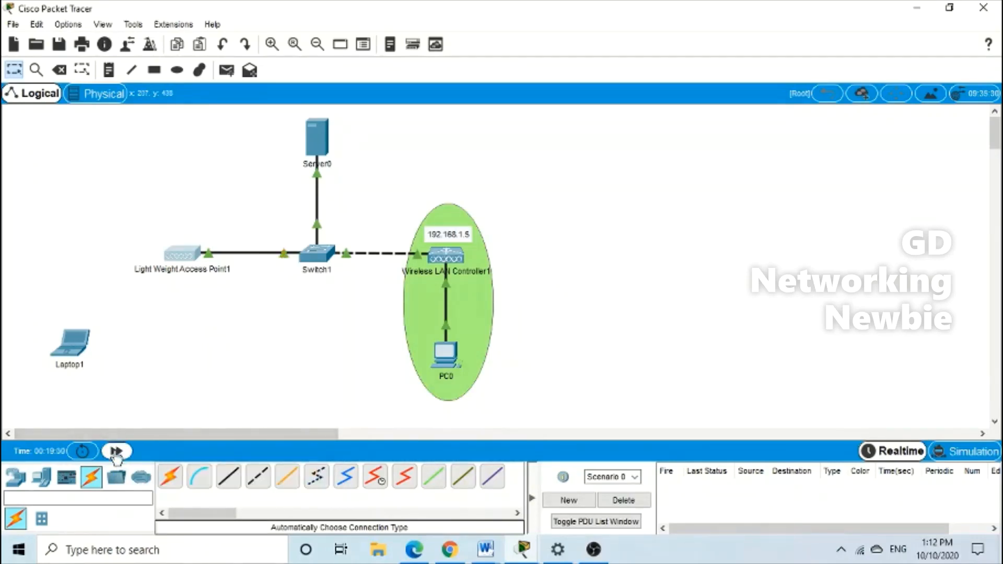
{"action": "left_click", "coordinate": [116, 457]}
{"action": "left_click", "coordinate": [116, 454]}
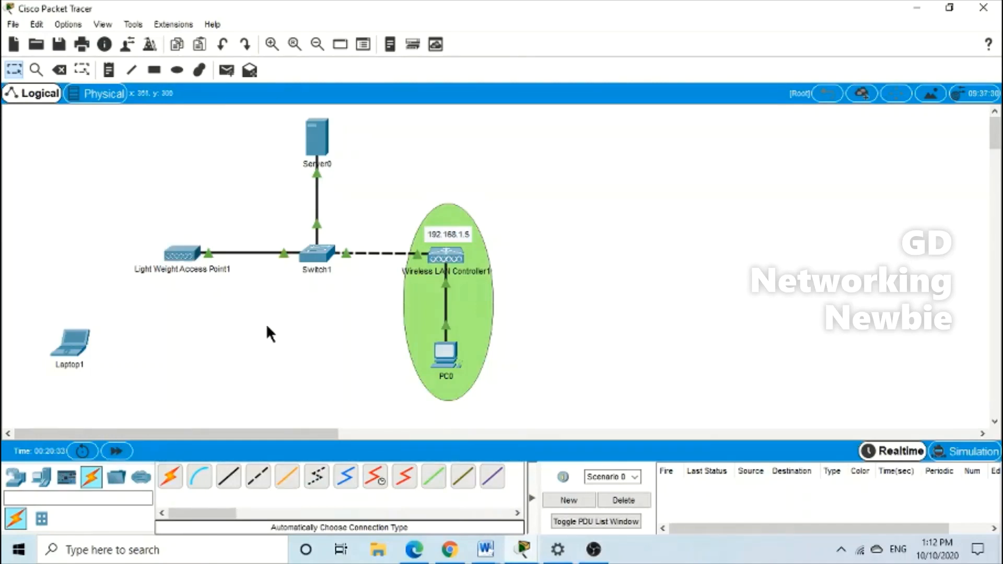
{"action": "mouse_move", "coordinate": [185, 255]}
Draw a light yellow (#ffff7f) rectangle over the access point, Switch1 and controller link
{"action": "left_click", "coordinate": [154, 70]}
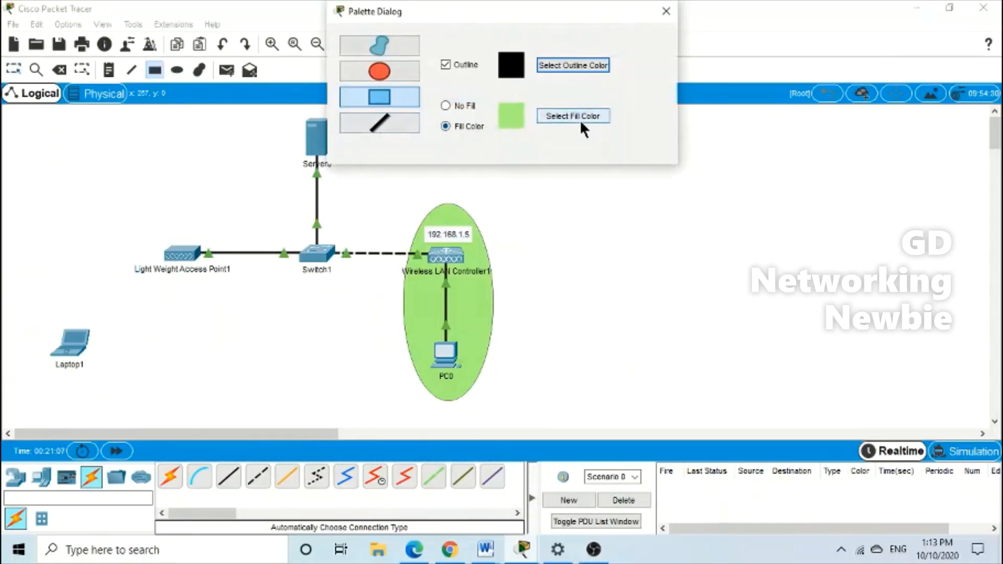
{"action": "left_click", "coordinate": [580, 120]}
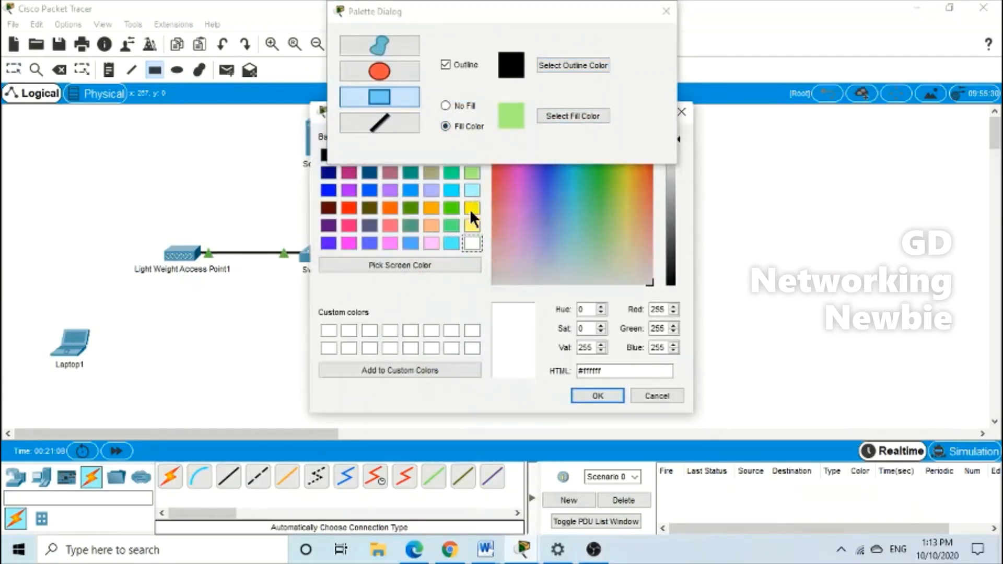
{"action": "left_click", "coordinate": [472, 223]}
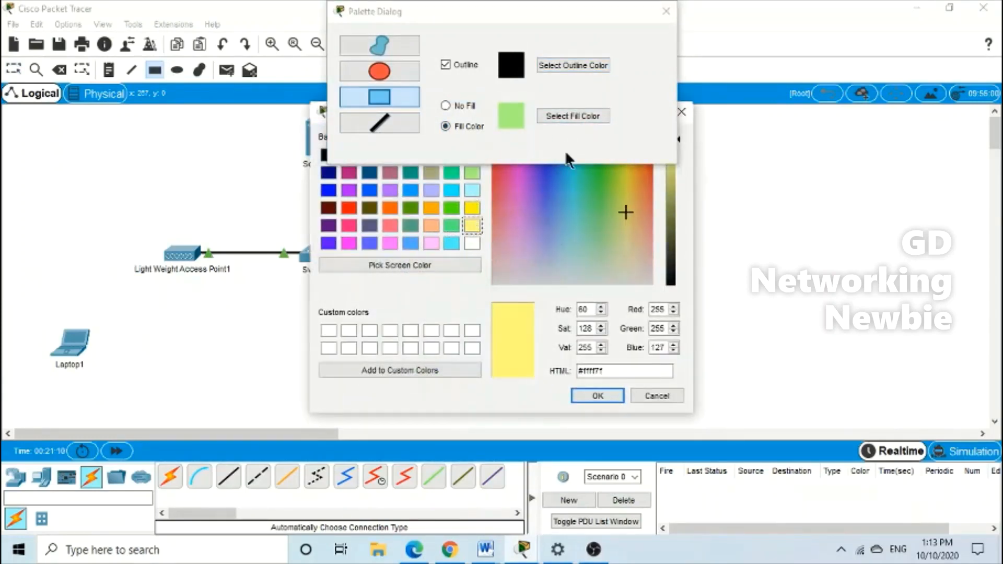
{"action": "left_click", "coordinate": [597, 397]}
{"action": "mouse_move", "coordinate": [181, 235]}
{"action": "left_mouse_down"}
{"action": "mouse_move", "coordinate": [248, 282]}
{"action": "mouse_move", "coordinate": [440, 274]}
{"action": "left_mouse_up"}
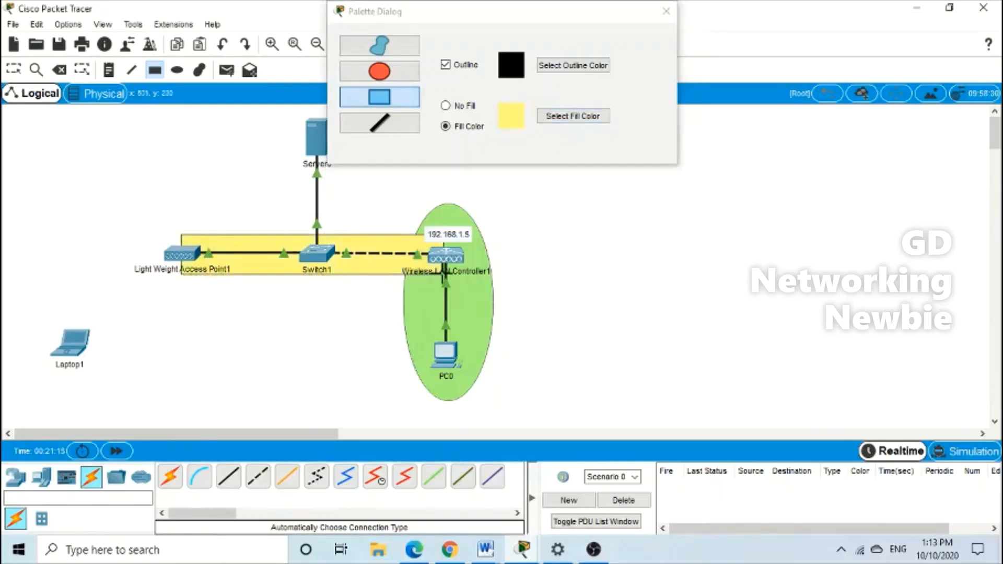
{"action": "left_click", "coordinate": [666, 11]}
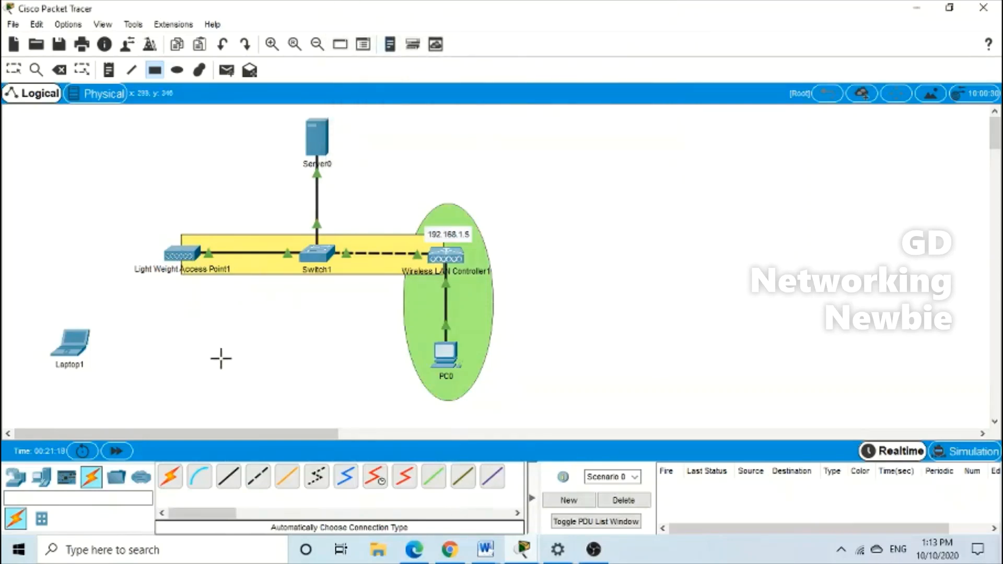
{"action": "key", "text": "Escape"}
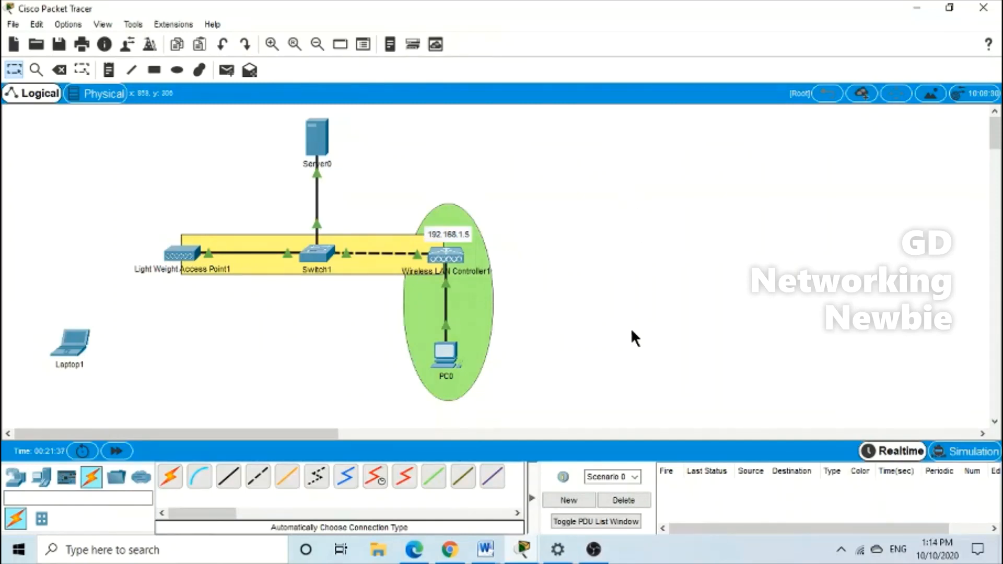
{"action": "left_click", "coordinate": [445, 353]}
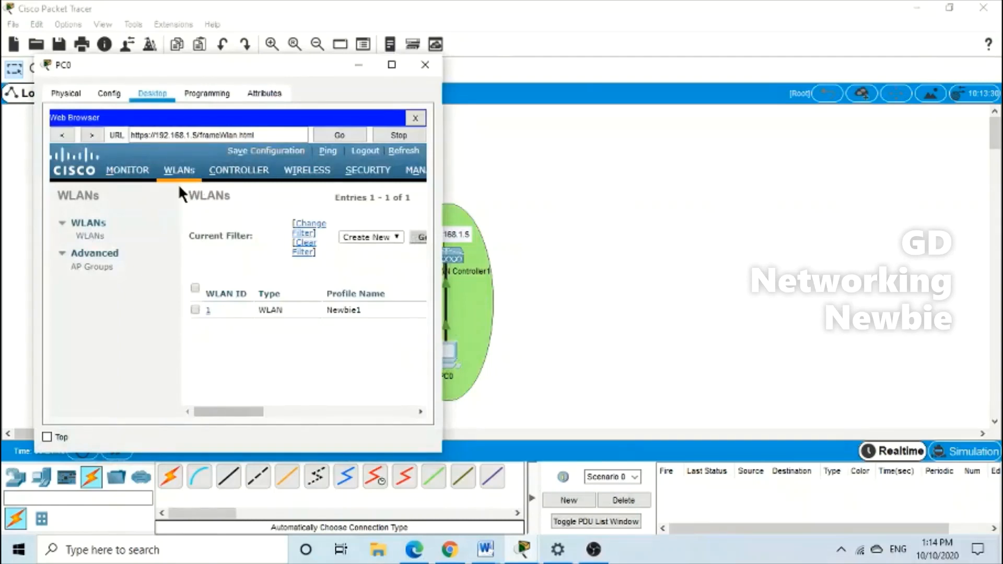
{"action": "left_click", "coordinate": [392, 64]}
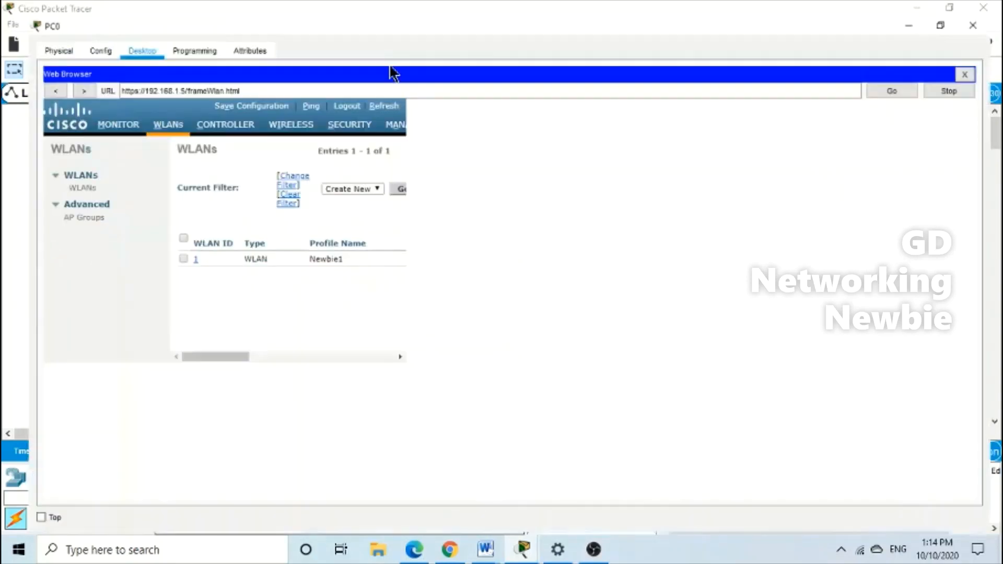
{"action": "left_click", "coordinate": [969, 5]}
{"action": "left_click", "coordinate": [444, 358]}
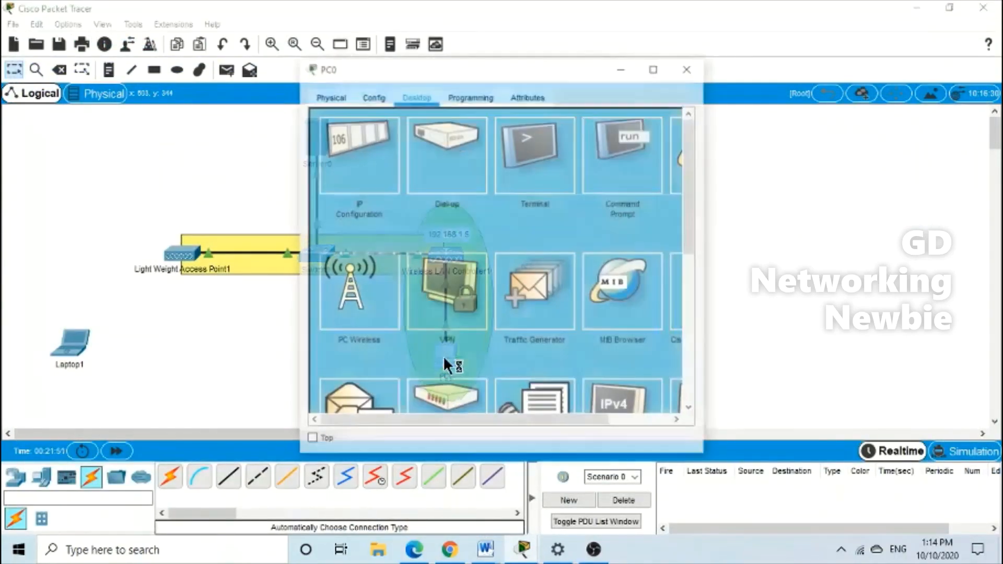
{"action": "left_click", "coordinate": [653, 68]}
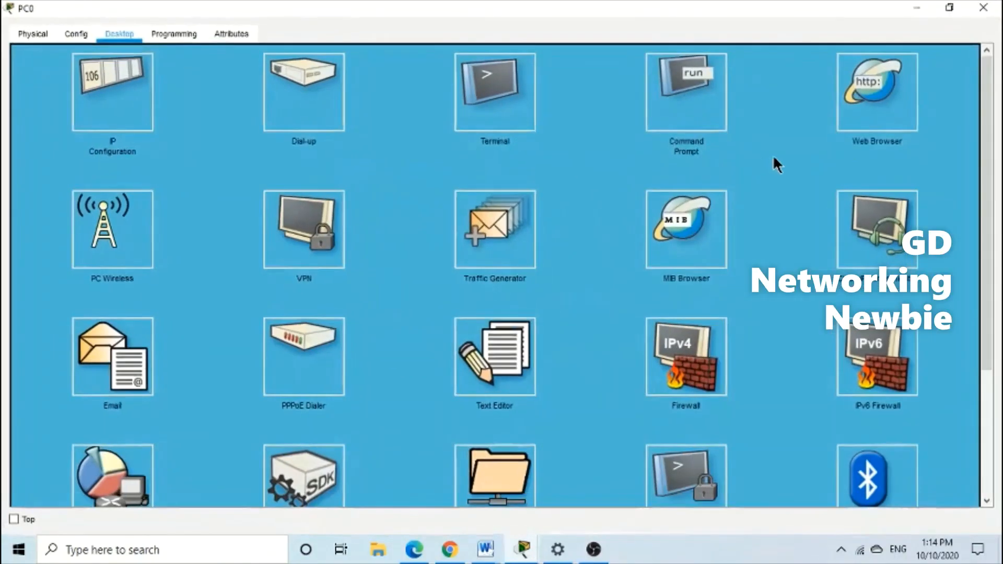
{"action": "left_click", "coordinate": [880, 87]}
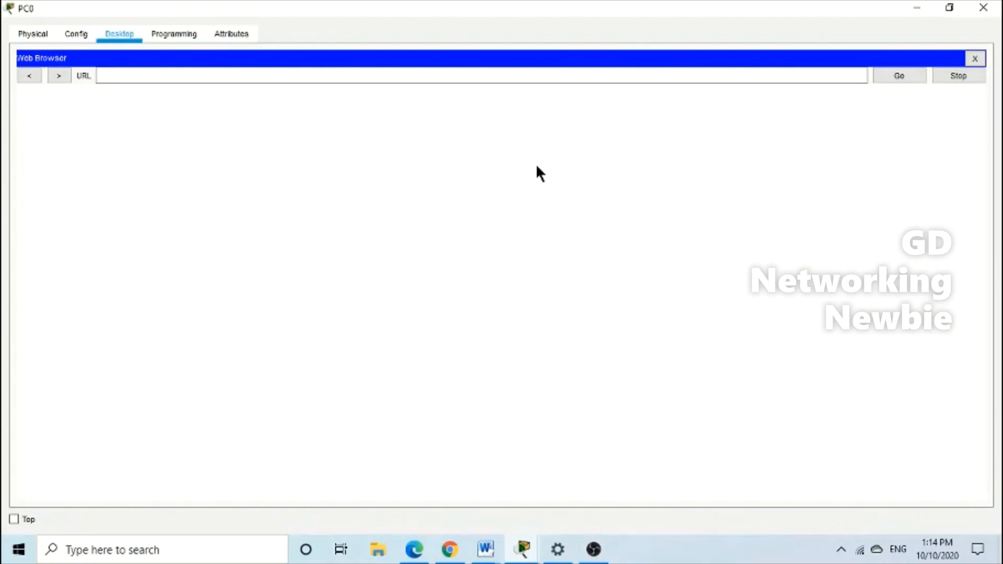
{"action": "left_click", "coordinate": [157, 76]}
{"action": "type", "text": "htt"}
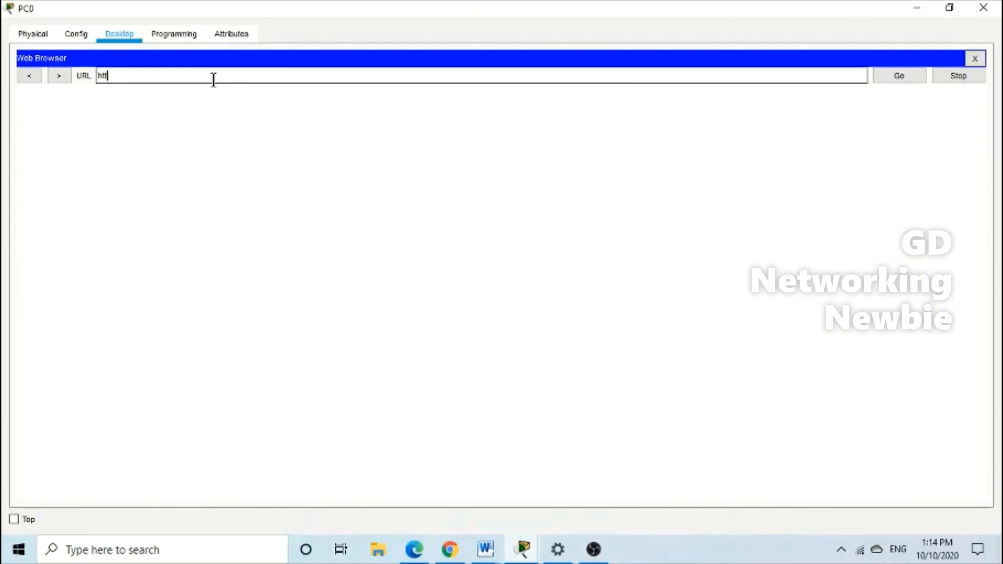
{"action": "type", "text": "ps://192.168.1."}
{"action": "type", "text": "5"}
{"action": "left_click", "coordinate": [915, 77]}
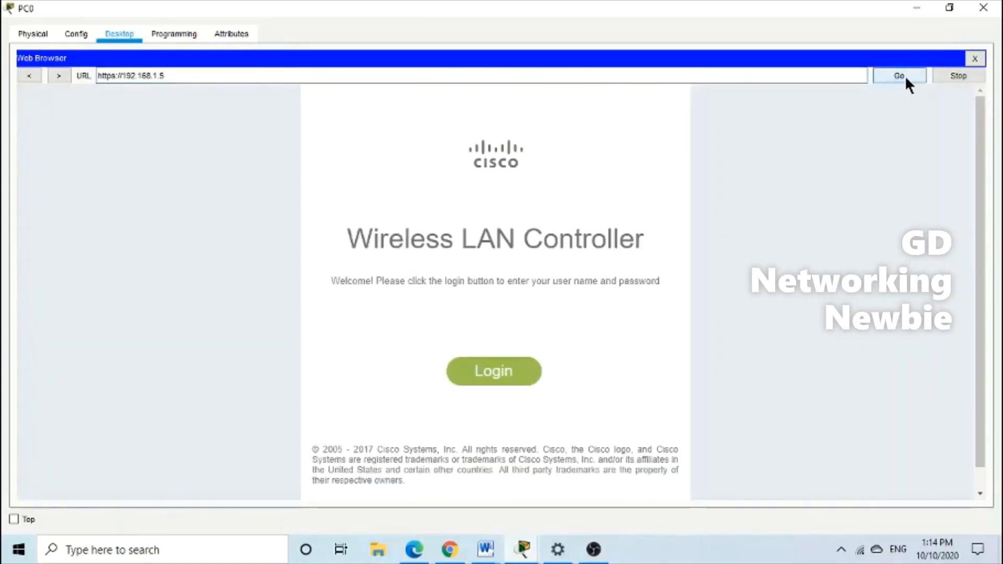
{"action": "left_click", "coordinate": [529, 368]}
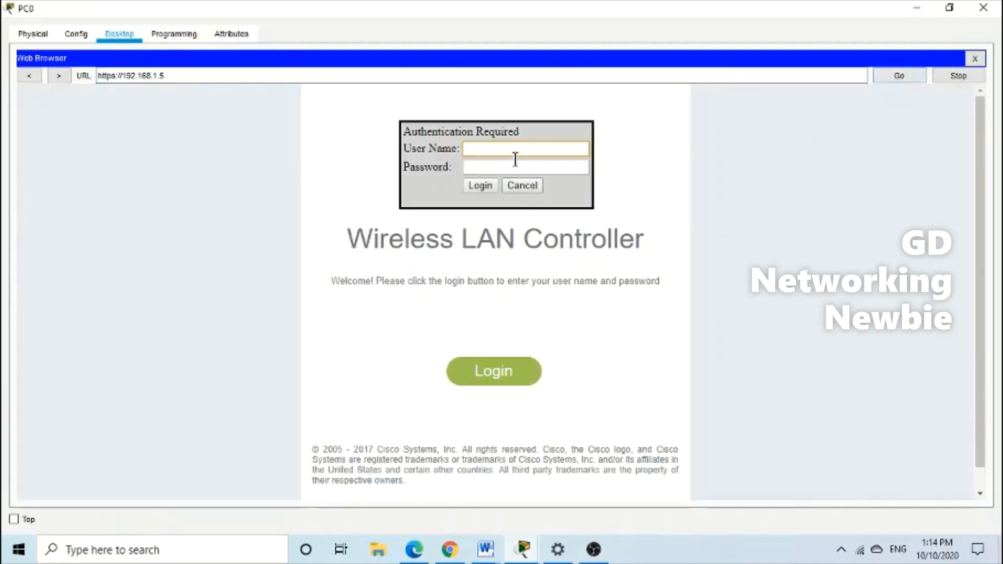
Log in with the administrator username and password
{"action": "type", "text": "admin"}
{"action": "key", "text": "Tab"}
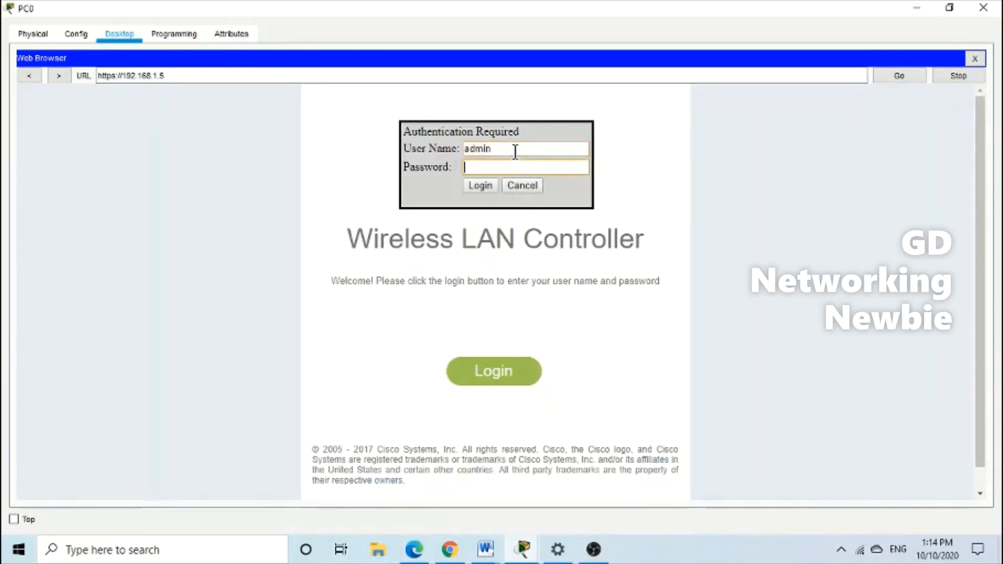
{"action": "type", "text": "CCisco1234"}
{"action": "left_click", "coordinate": [514, 373]}
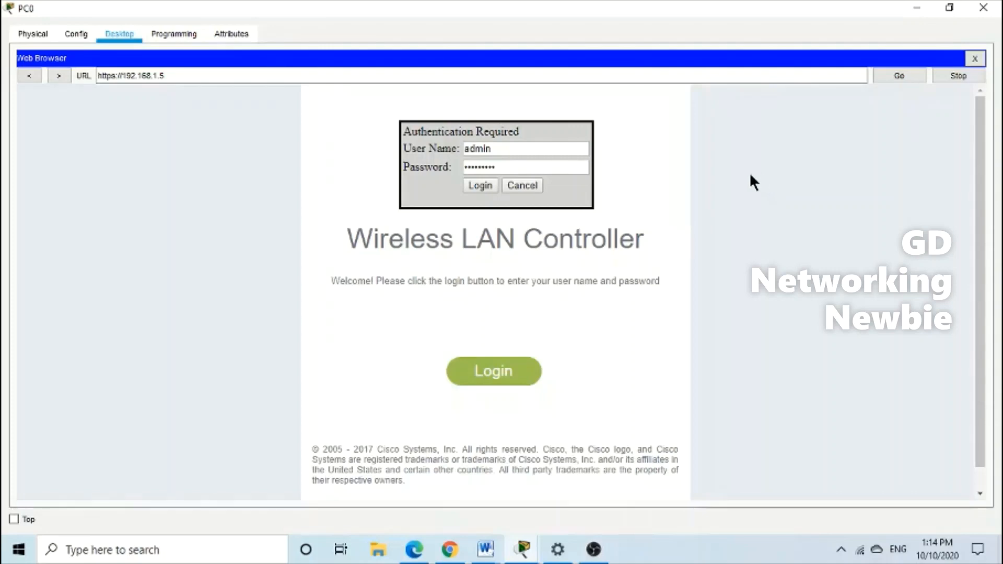
{"action": "left_click", "coordinate": [482, 189]}
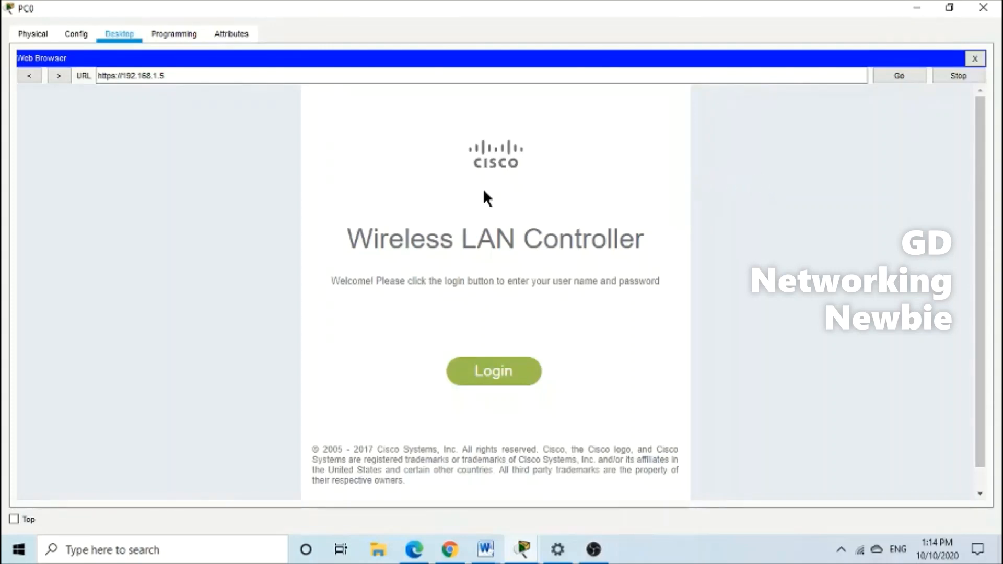
{"action": "scroll", "coordinate": [235, 319], "scroll_direction": "down", "scroll_amount": 1}
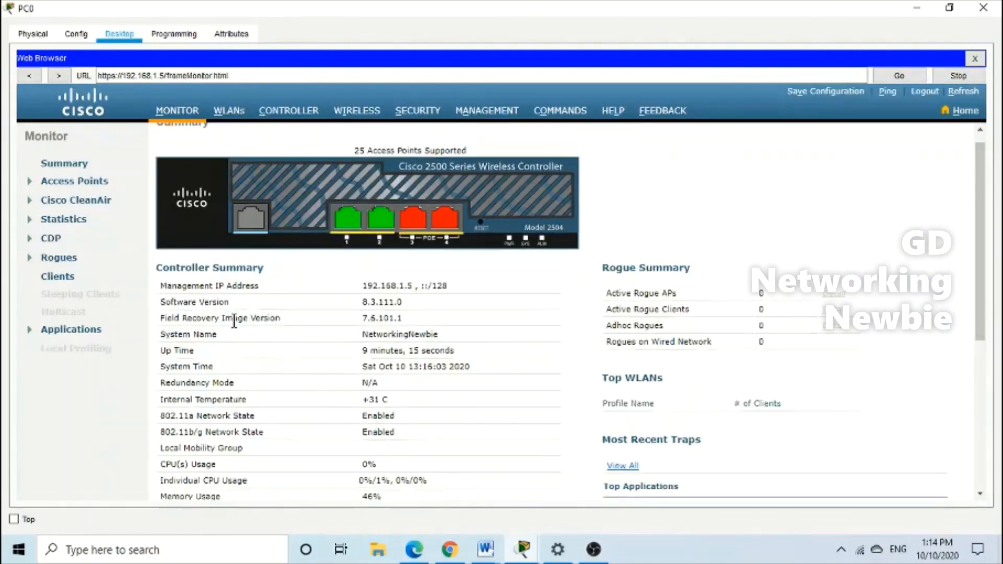
{"action": "scroll", "coordinate": [330, 384], "scroll_direction": "down", "scroll_amount": 3}
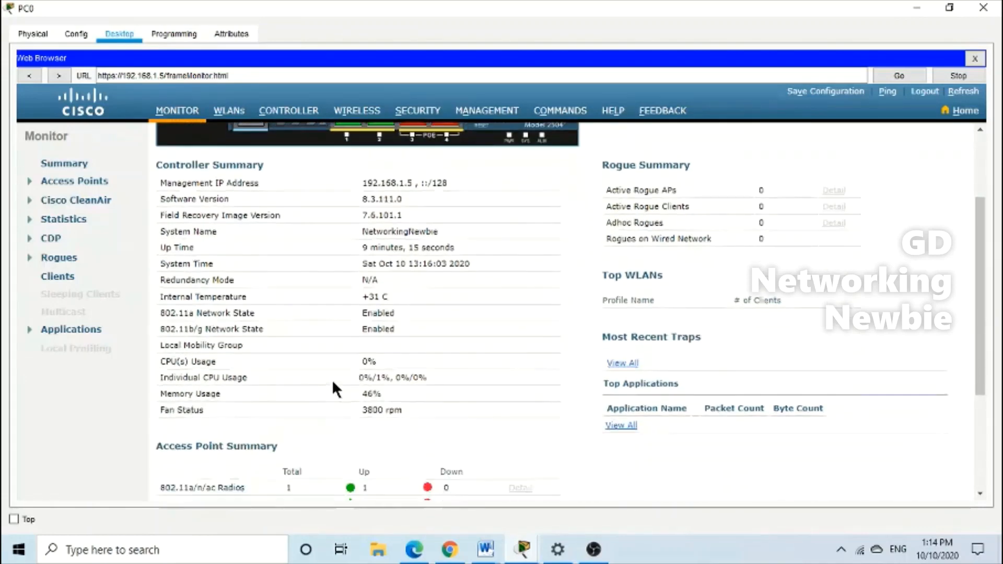
{"action": "scroll", "coordinate": [333, 376], "scroll_direction": "down", "scroll_amount": 2}
{"action": "scroll", "coordinate": [332, 372], "scroll_direction": "up", "scroll_amount": 4}
{"action": "scroll", "coordinate": [332, 372], "scroll_direction": "down", "scroll_amount": 5}
{"action": "scroll", "coordinate": [326, 352], "scroll_direction": "up", "scroll_amount": 3}
{"action": "scroll", "coordinate": [325, 353], "scroll_direction": "down", "scroll_amount": 2}
{"action": "scroll", "coordinate": [256, 374], "scroll_direction": "down", "scroll_amount": 1}
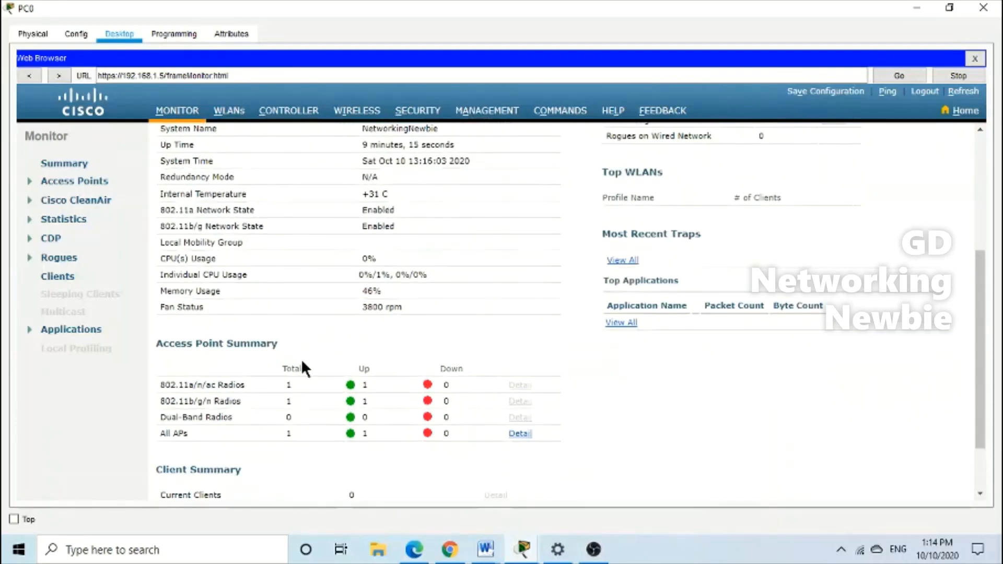
{"action": "scroll", "coordinate": [255, 393], "scroll_direction": "down", "scroll_amount": 1}
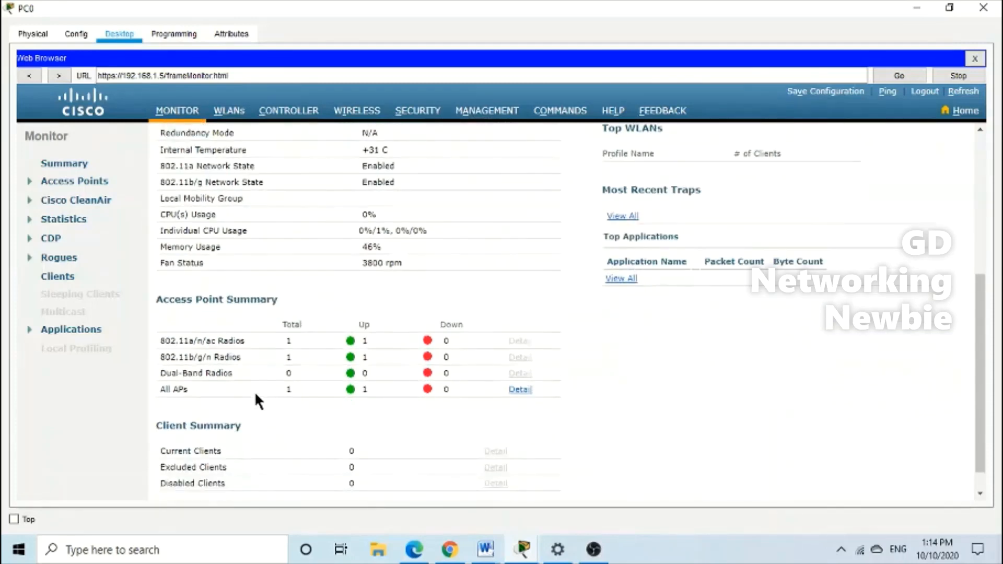
{"action": "left_click_drag", "start_coordinate": [278, 298], "coordinate": [158, 299]}
{"action": "left_click", "coordinate": [282, 299]}
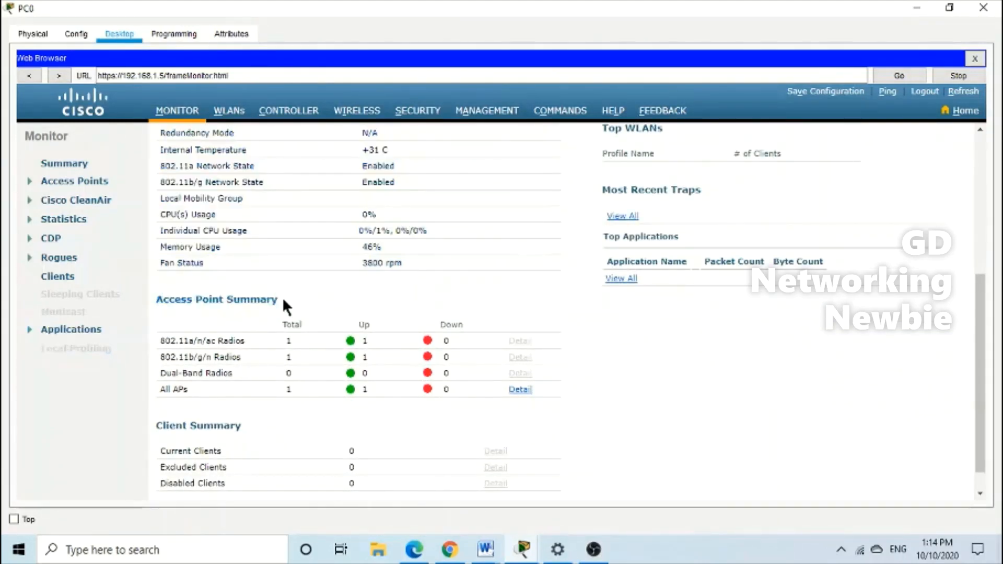
{"action": "left_click_drag", "start_coordinate": [290, 303], "coordinate": [201, 299]}
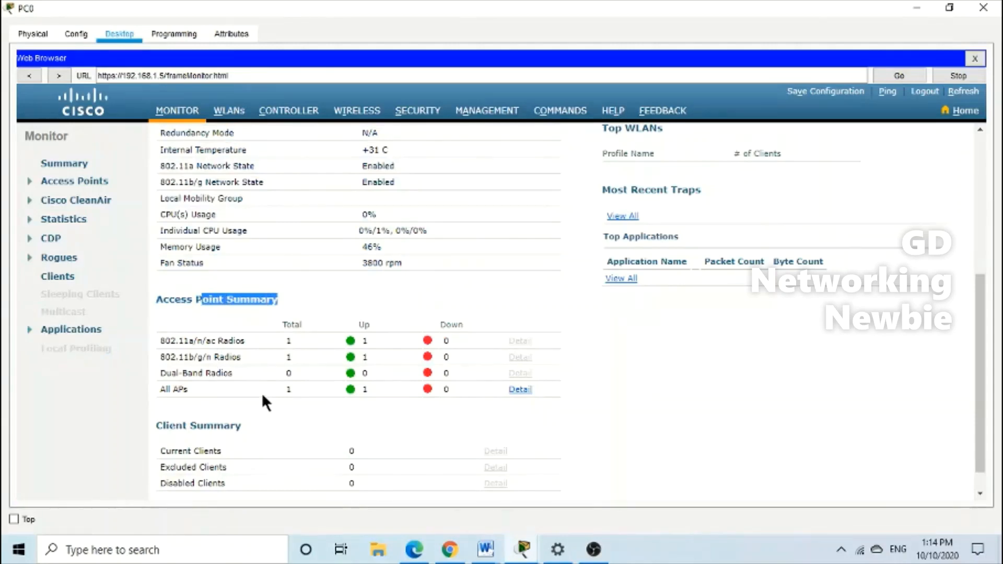
{"action": "left_click", "coordinate": [288, 393]}
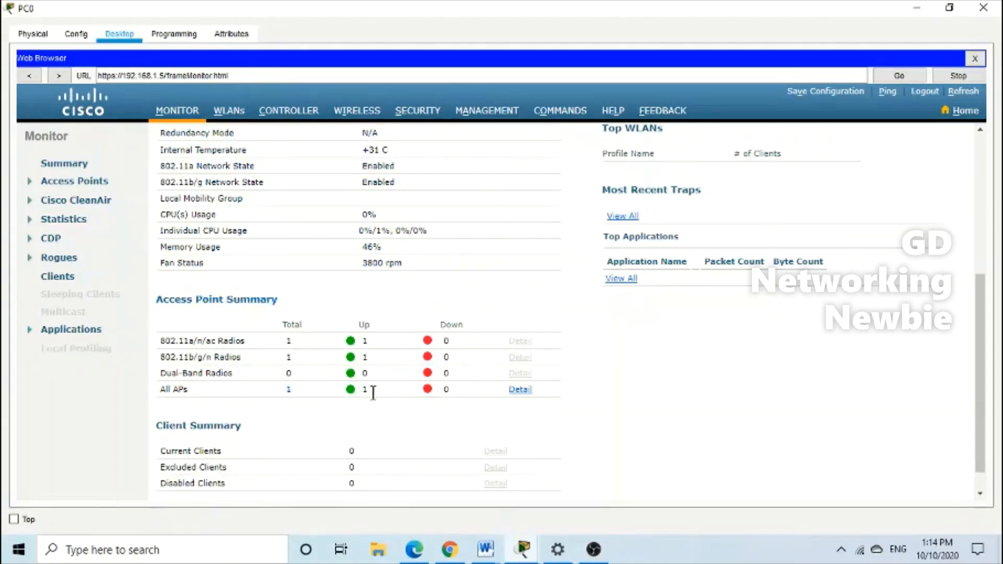
{"action": "scroll", "coordinate": [627, 400], "scroll_direction": "up", "scroll_amount": 4}
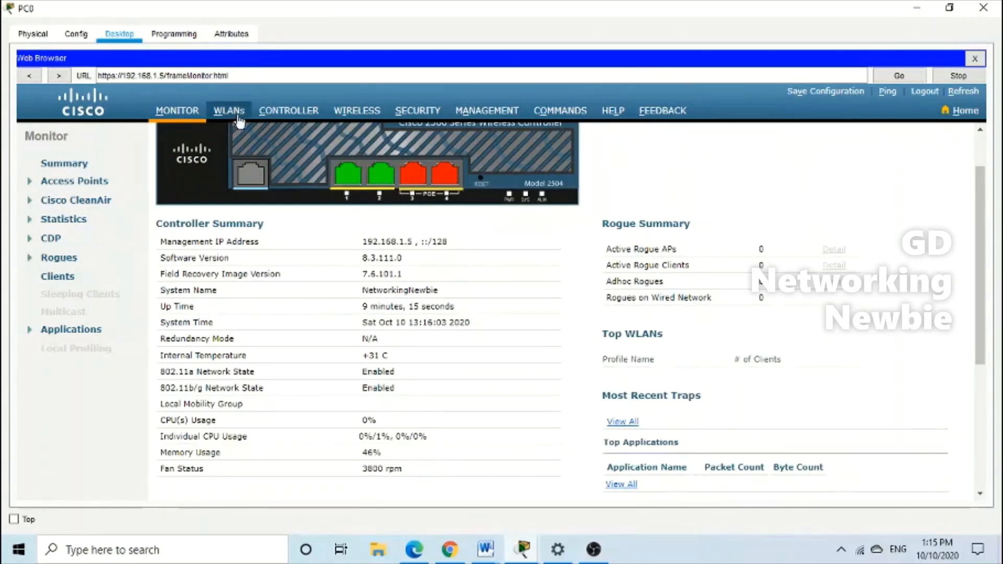
From the controller's WLANs list, choose Create New and open the new WLAN form
{"action": "left_click", "coordinate": [238, 116]}
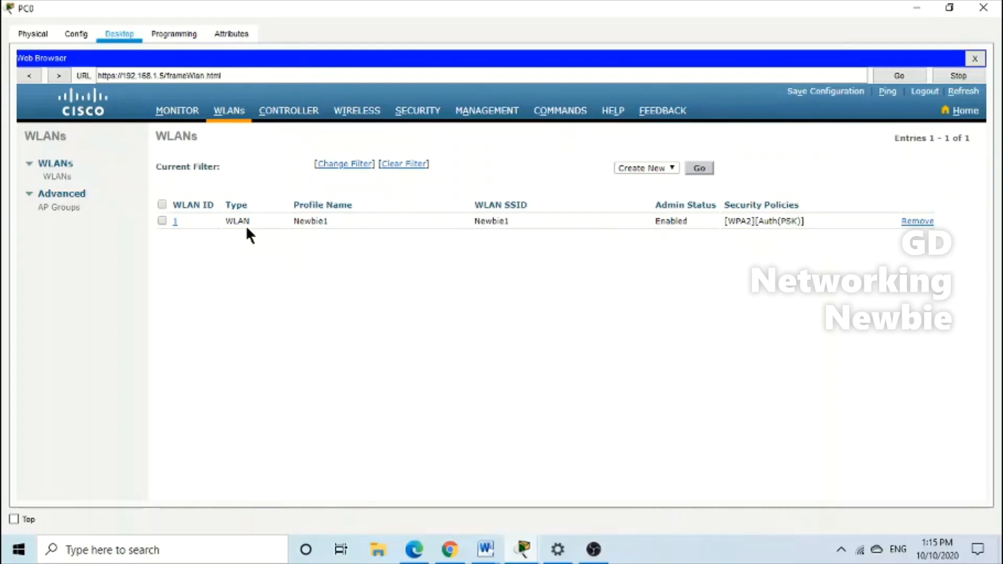
{"action": "left_click", "coordinate": [672, 169]}
{"action": "left_click", "coordinate": [673, 168]}
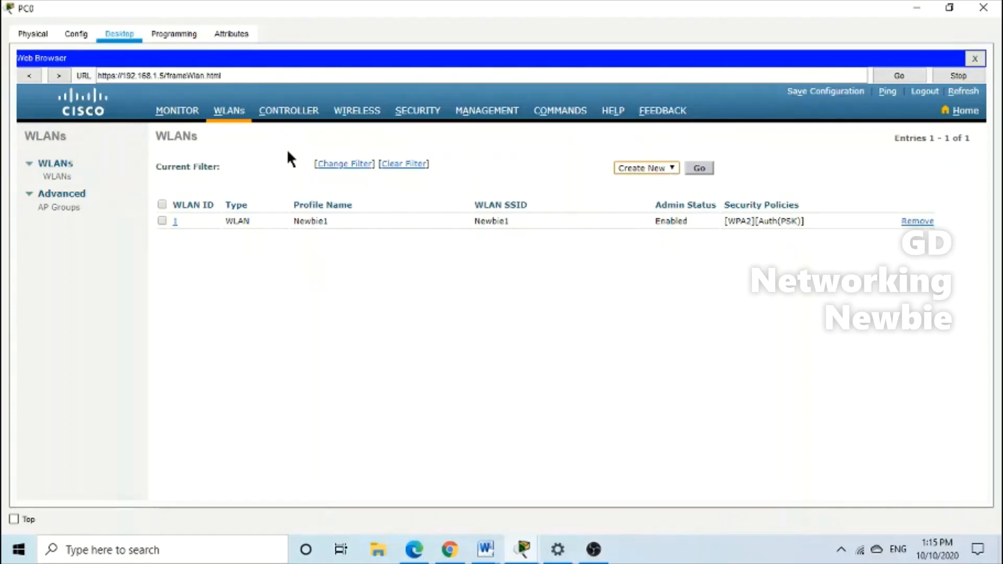
{"action": "left_click", "coordinate": [705, 170]}
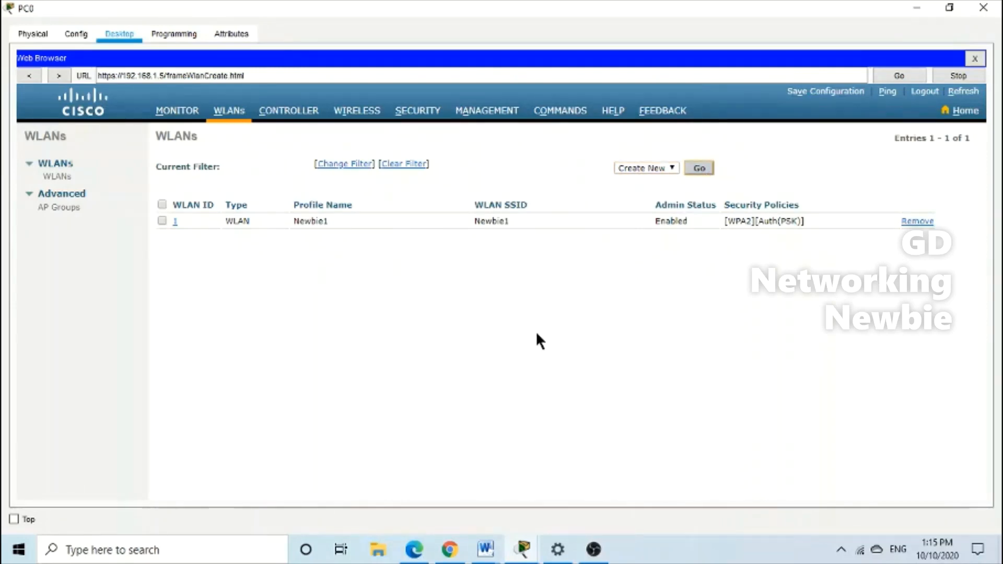
Enter Newbie2 as both the profile name and SSID, keeping WLAN ID 2
{"action": "left_click", "coordinate": [457, 191]}
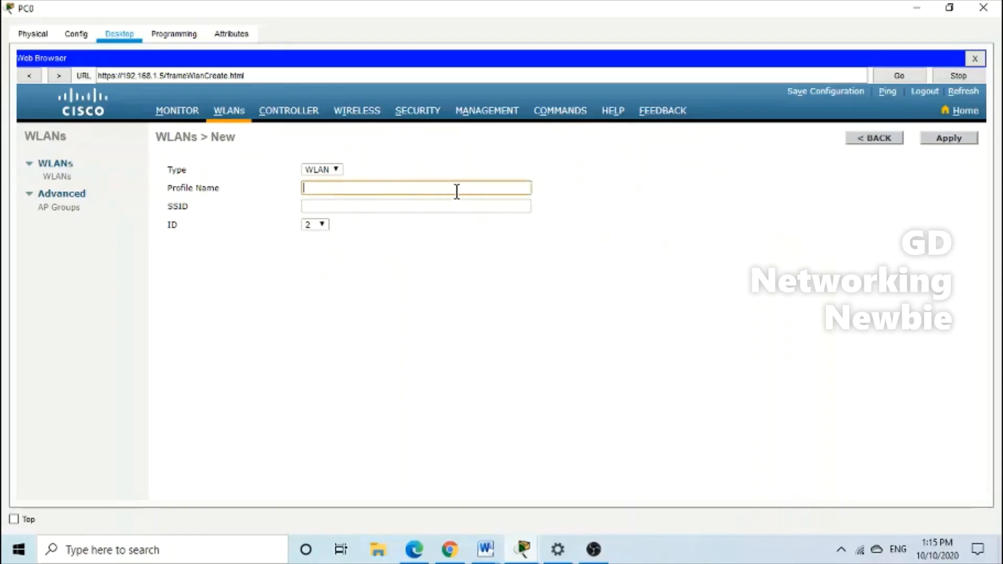
{"action": "type", "text": "Newbie2"}
{"action": "left_click", "coordinate": [400, 211]}
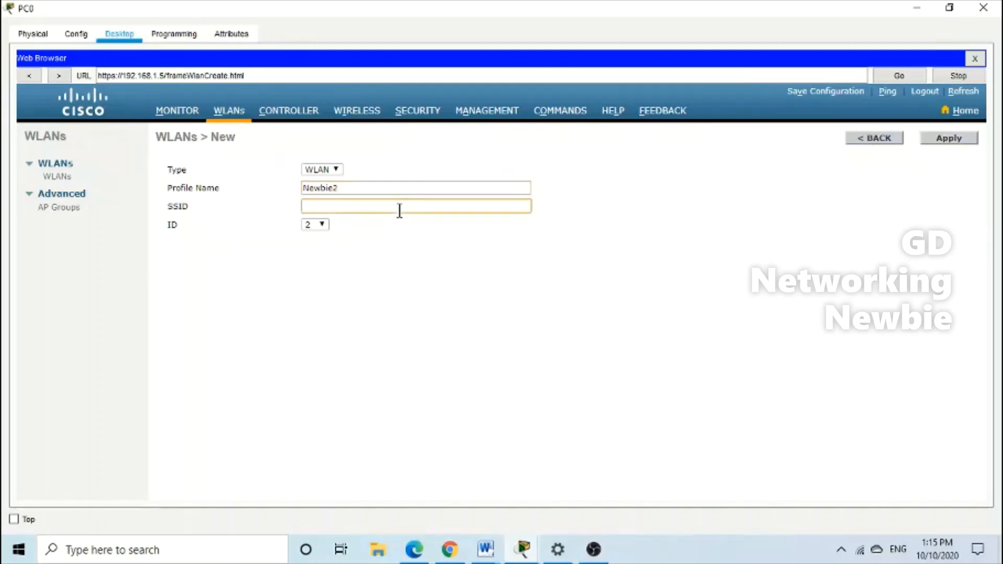
{"action": "type", "text": "Newbie"}
{"action": "type", "text": "2"}
{"action": "left_click", "coordinate": [369, 295]}
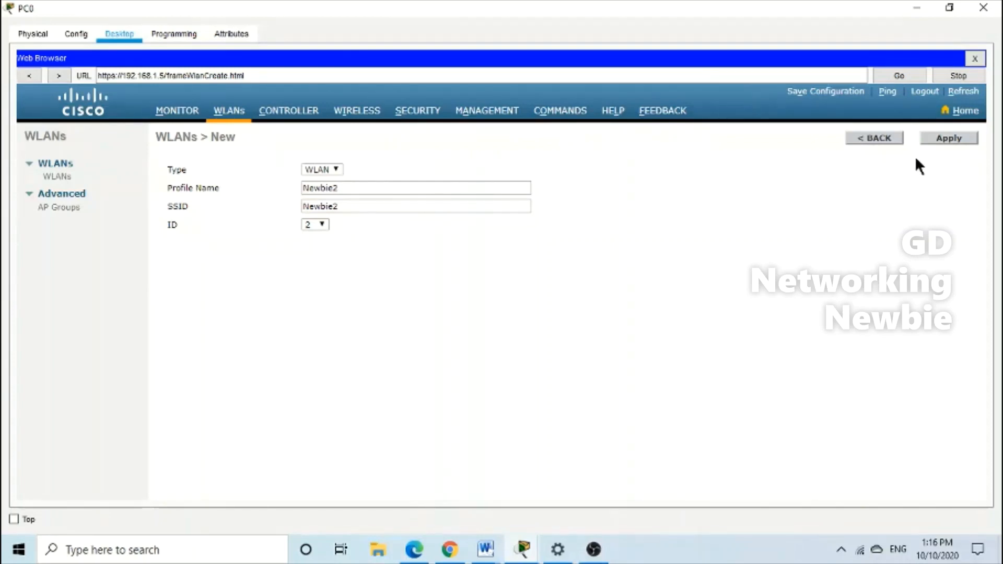
Apply the Newbie2 WLAN and review the WLANs list, where Newbie2 appears Disabled beside Newbie1
{"action": "left_click", "coordinate": [931, 135]}
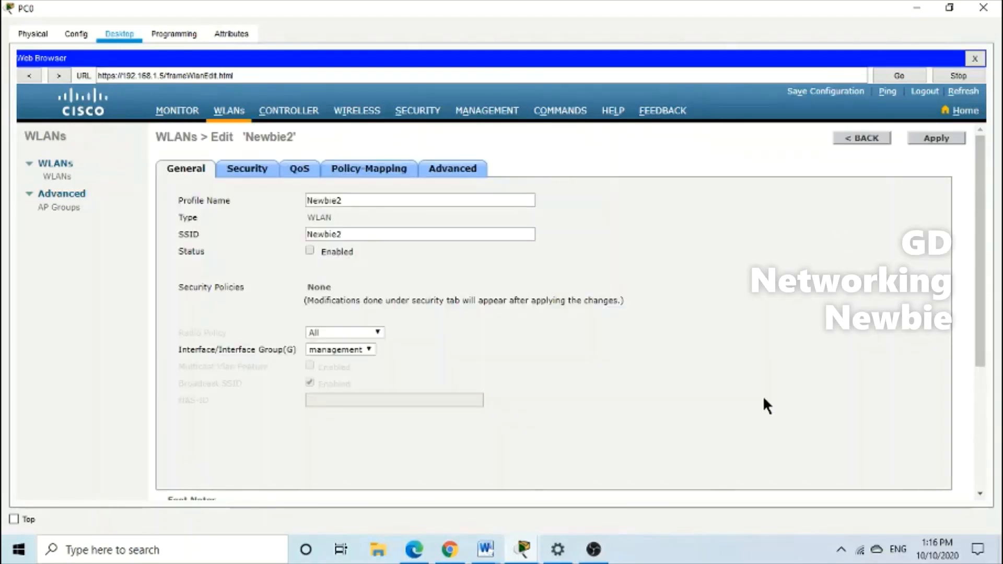
{"action": "left_click", "coordinate": [226, 114]}
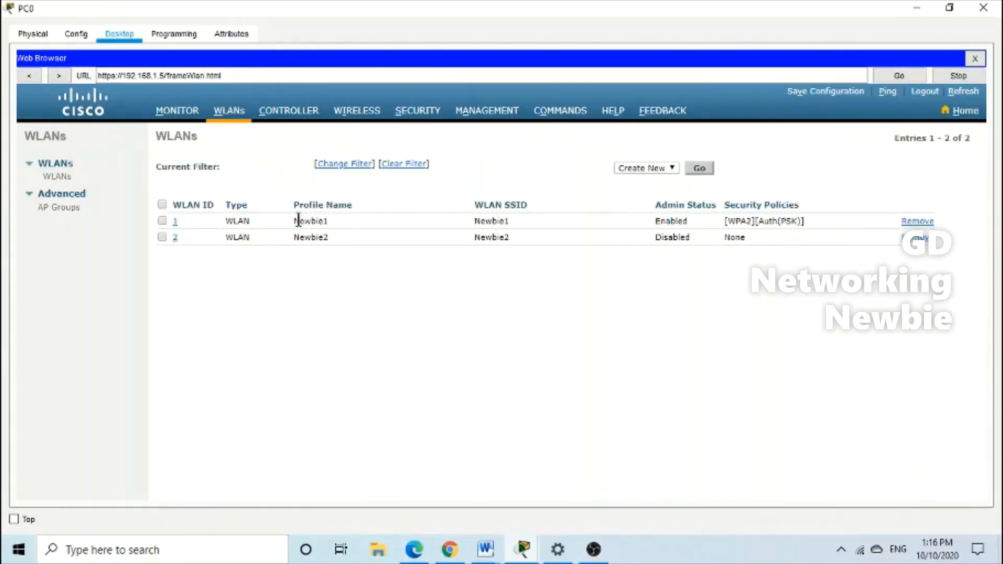
{"action": "mouse_move", "coordinate": [295, 220]}
{"action": "left_mouse_down"}
{"action": "mouse_move", "coordinate": [330, 221]}
{"action": "mouse_move", "coordinate": [320, 236]}
{"action": "mouse_move", "coordinate": [291, 238]}
{"action": "left_mouse_up"}
{"action": "left_click", "coordinate": [276, 293]}
{"action": "left_click_drag", "start_coordinate": [656, 238], "coordinate": [670, 260]}
{"action": "left_click", "coordinate": [523, 283]}
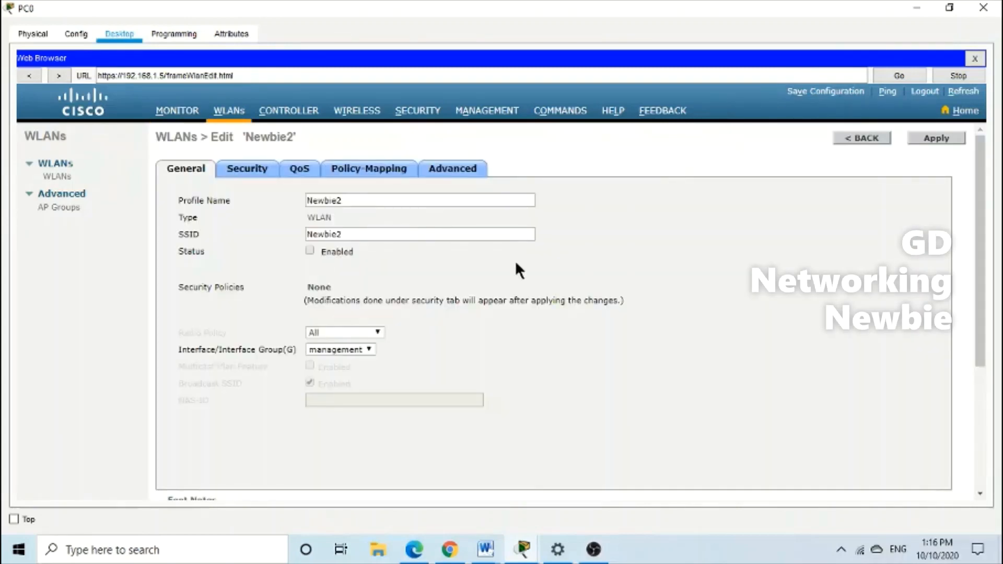
{"action": "scroll", "coordinate": [516, 264], "scroll_direction": "down", "scroll_amount": 1}
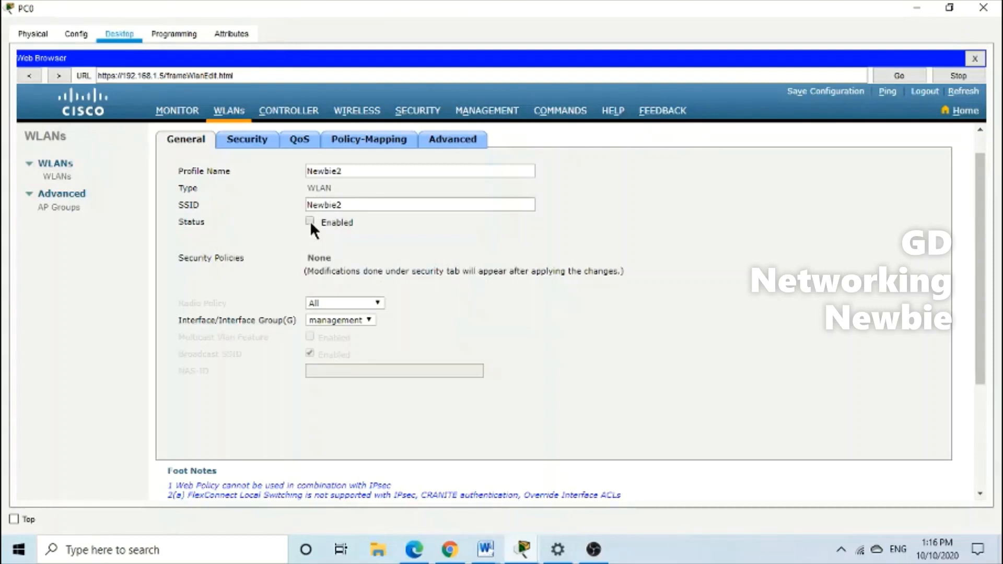
{"action": "scroll", "coordinate": [584, 236], "scroll_direction": "up", "scroll_amount": 1}
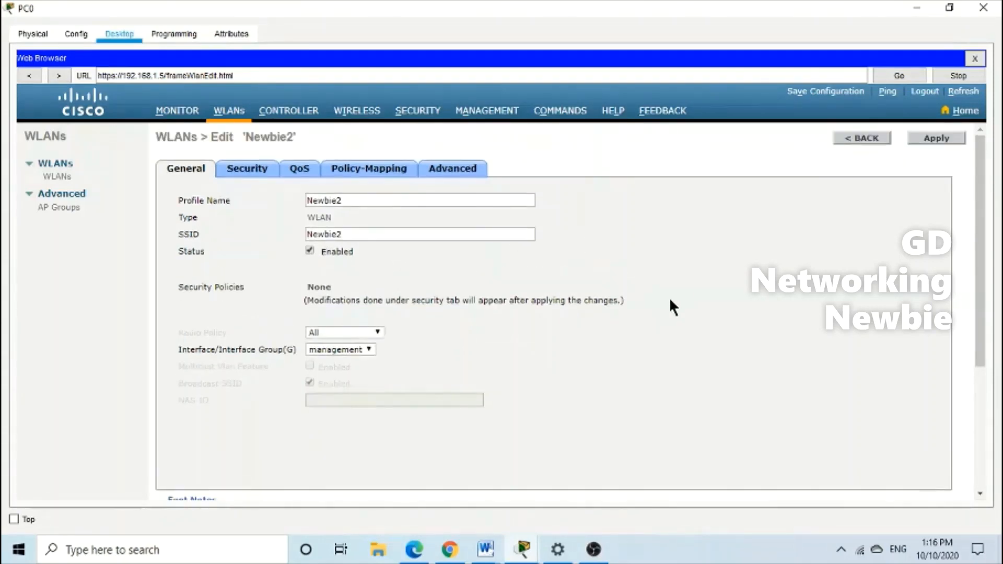
On Newbie2's Security tab, choose WPA+WPA2 as the Layer 2 security type
{"action": "left_click", "coordinate": [256, 178]}
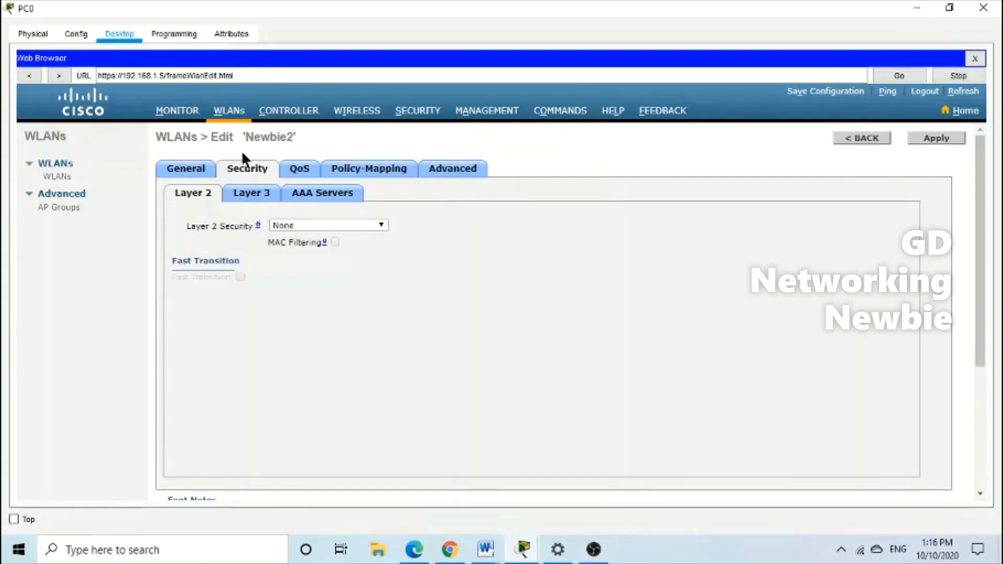
{"action": "left_click_drag", "start_coordinate": [245, 138], "coordinate": [294, 135]}
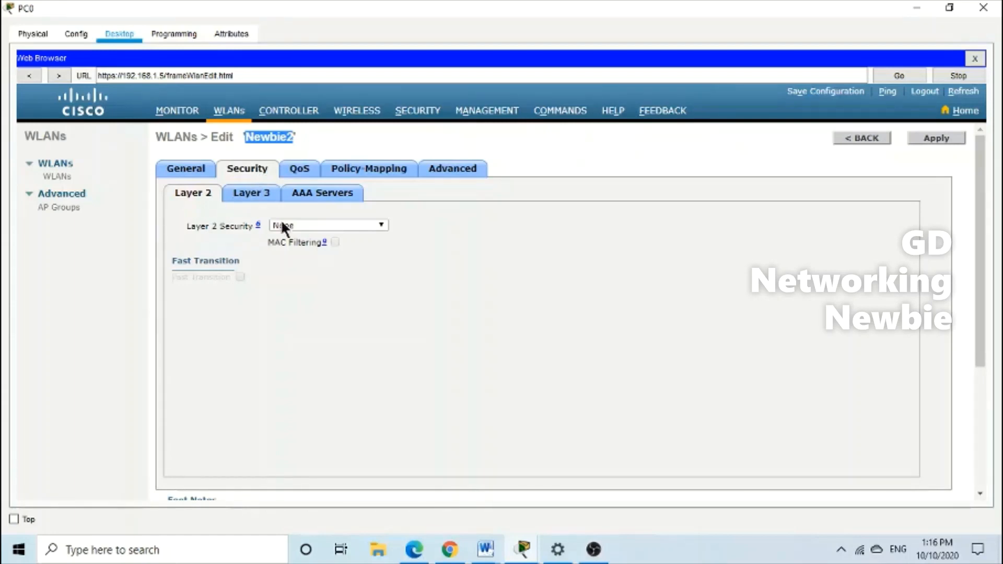
{"action": "left_click", "coordinate": [381, 230]}
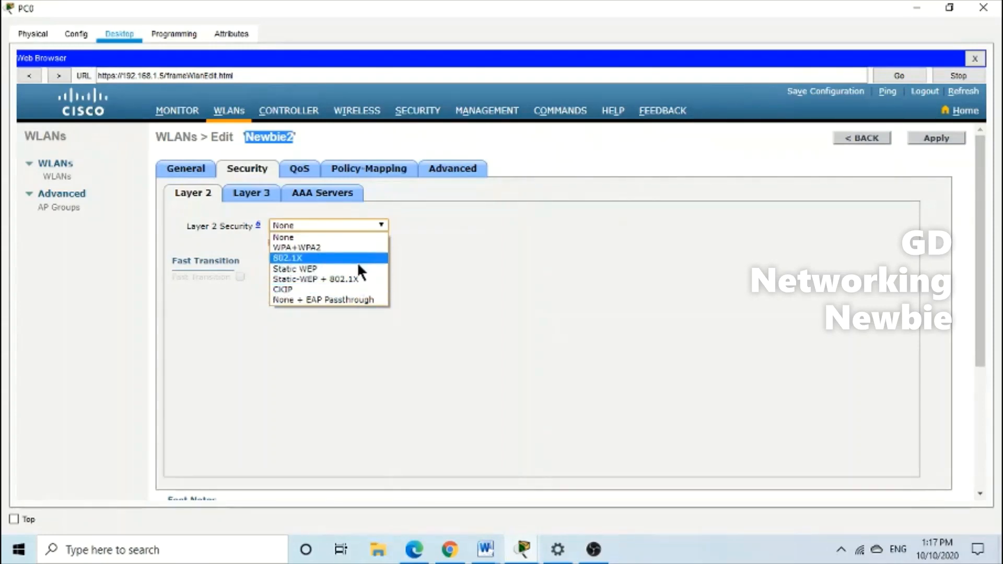
{"action": "left_click", "coordinate": [334, 249]}
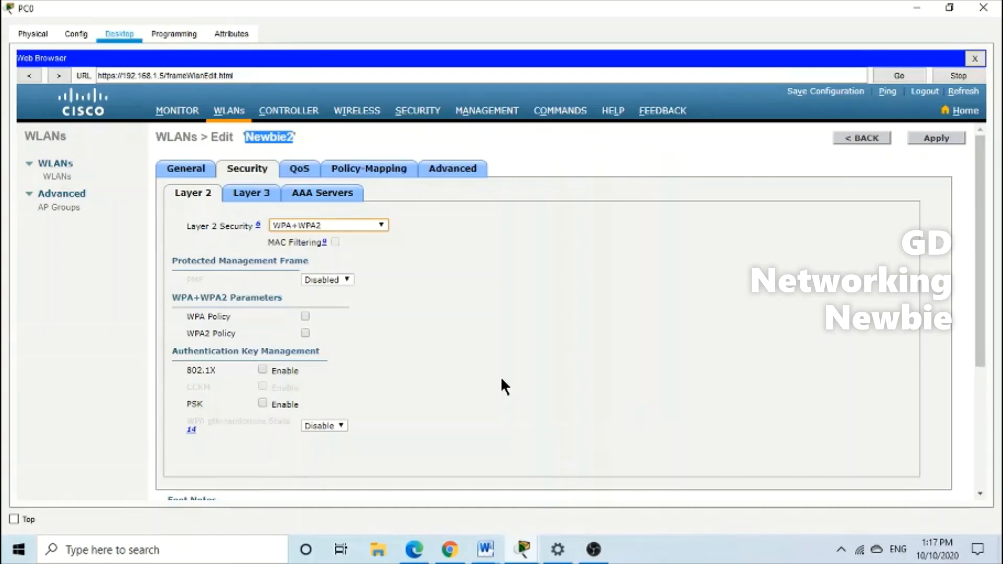
{"action": "scroll", "coordinate": [503, 321], "scroll_direction": "down", "scroll_amount": 1}
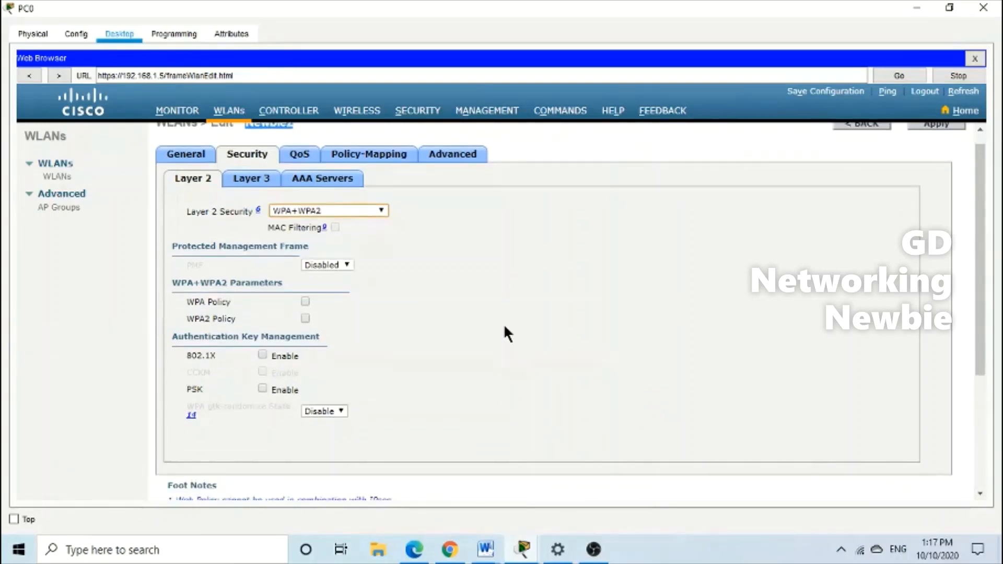
{"action": "scroll", "coordinate": [500, 328], "scroll_direction": "down", "scroll_amount": 2}
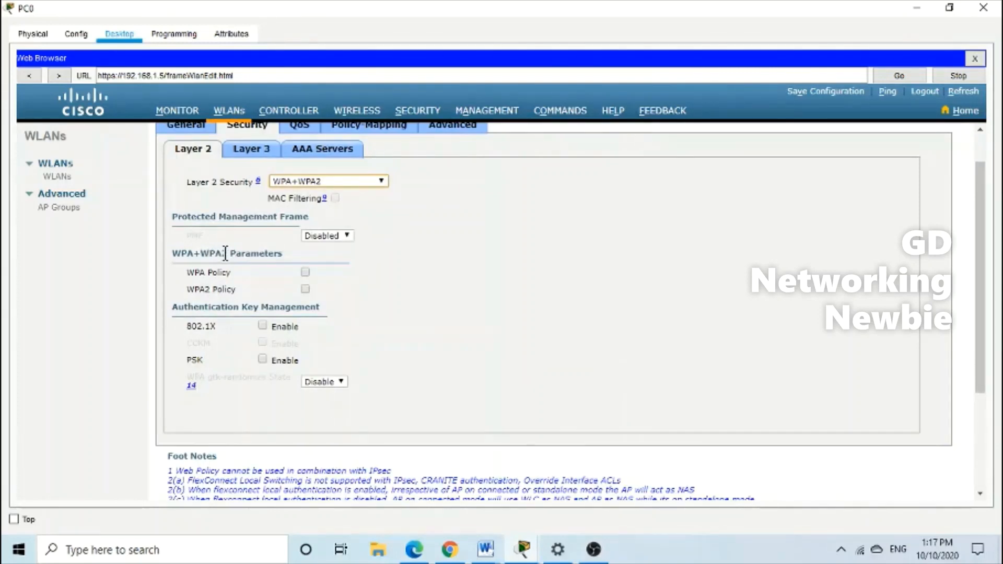
Secure Newbie2 with WPA2 policy, AES encryption and PSK authentication using an ASCII passphrase
{"action": "left_click", "coordinate": [305, 289]}
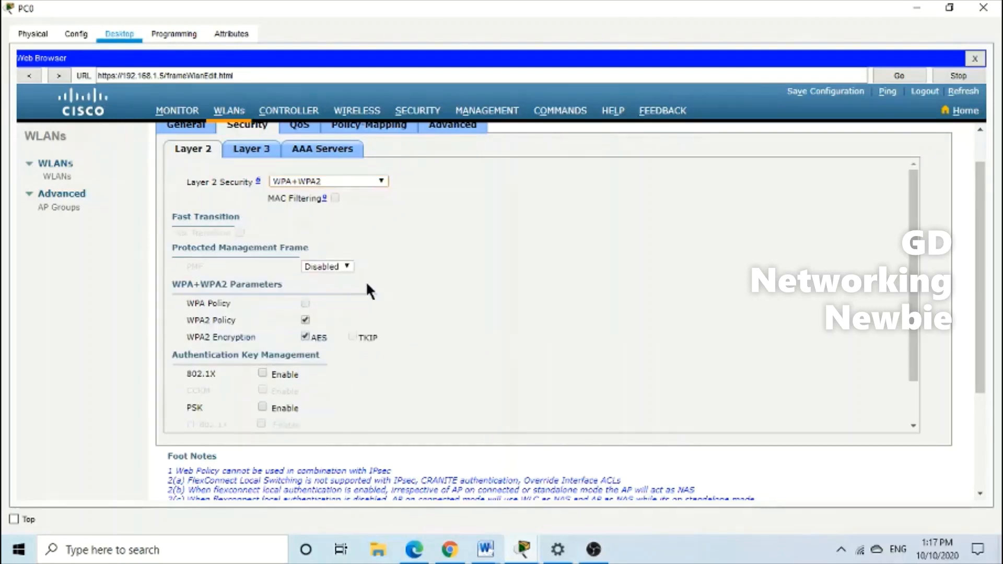
{"action": "scroll", "coordinate": [275, 313], "scroll_direction": "down", "scroll_amount": 1}
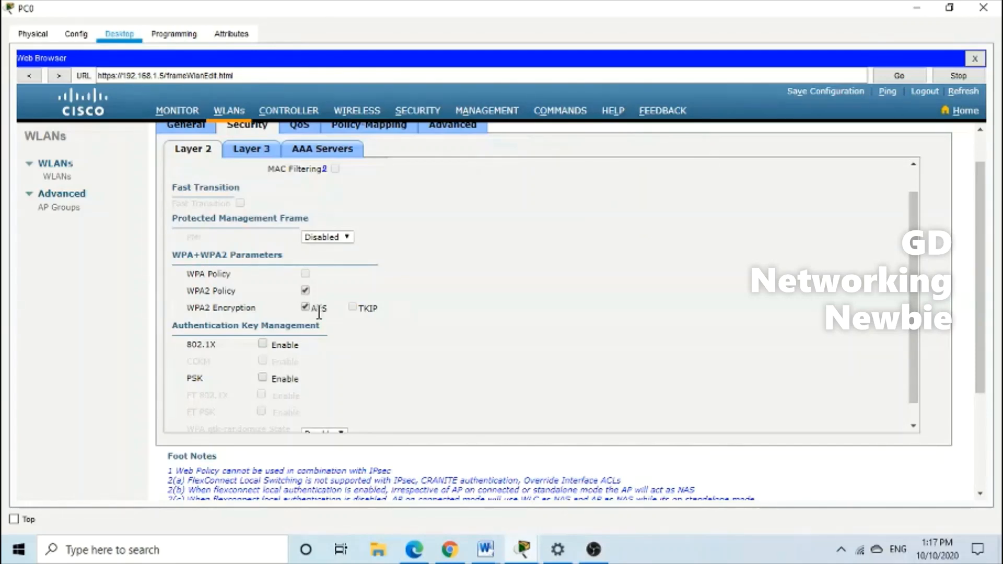
{"action": "scroll", "coordinate": [469, 404], "scroll_direction": "down", "scroll_amount": 1}
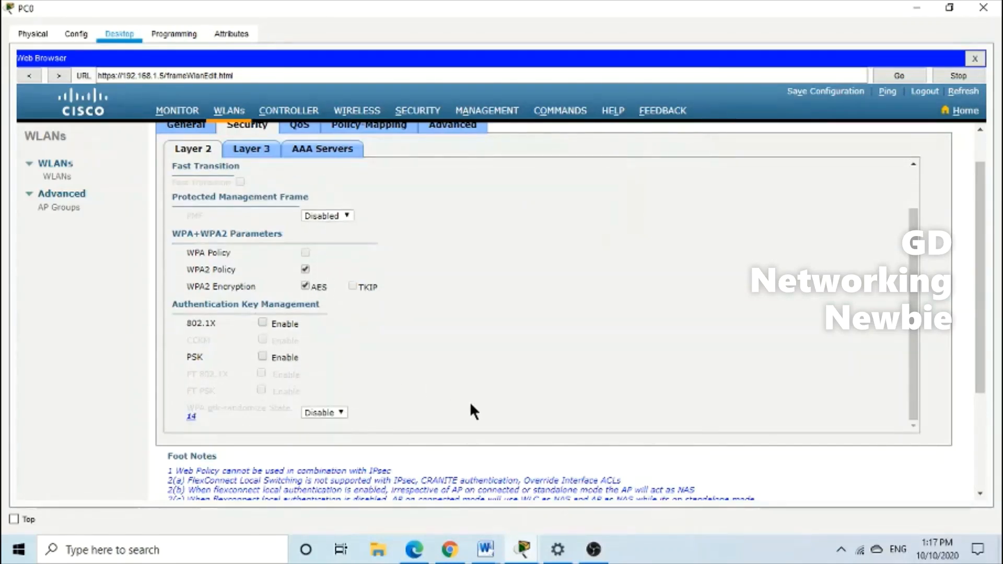
{"action": "left_click", "coordinate": [263, 356]}
{"action": "scroll", "coordinate": [404, 330], "scroll_direction": "down", "scroll_amount": 1}
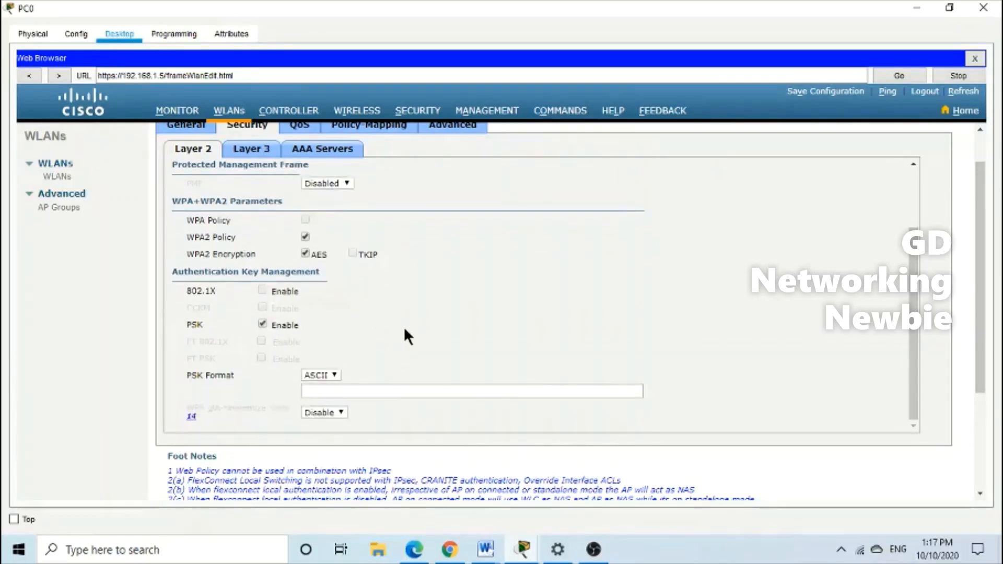
{"action": "left_click", "coordinate": [347, 390]}
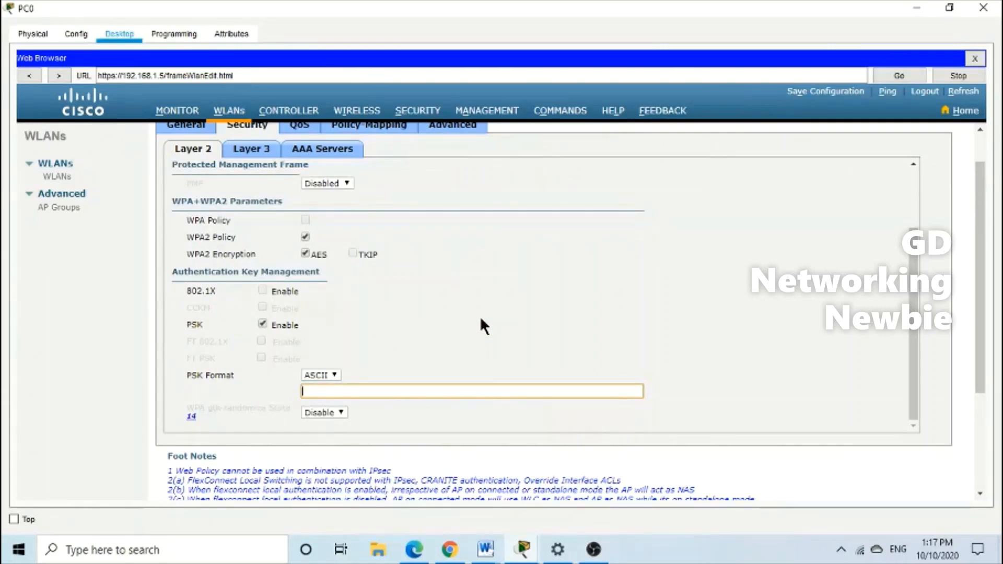
{"action": "type", "text": "cisco123"}
Bring up the QoS settings for the Newbie2 WLAN
{"action": "scroll", "coordinate": [481, 324], "scroll_direction": "up", "scroll_amount": 3}
{"action": "scroll", "coordinate": [482, 324], "scroll_direction": "down", "scroll_amount": 3}
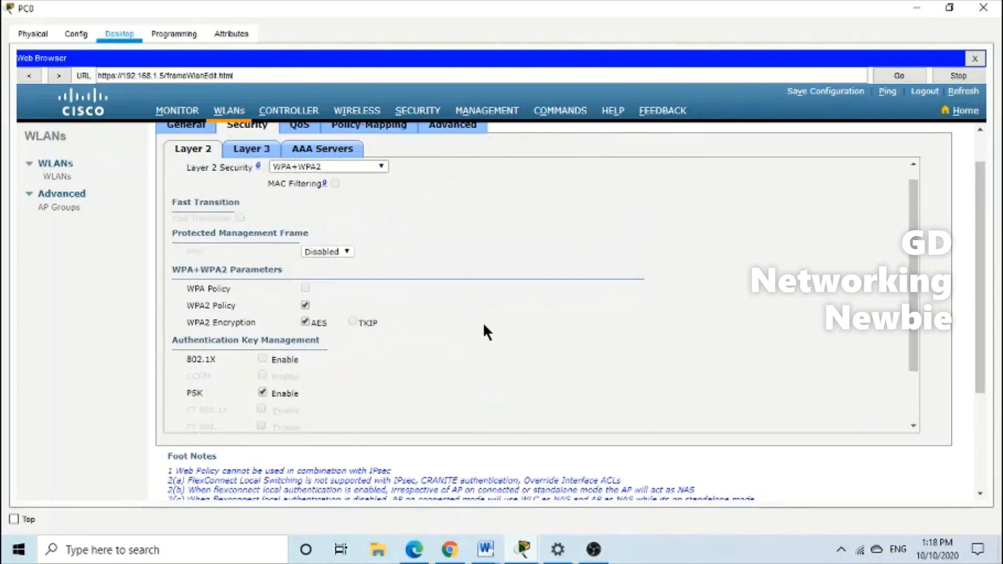
{"action": "scroll", "coordinate": [483, 322], "scroll_direction": "up", "scroll_amount": 5}
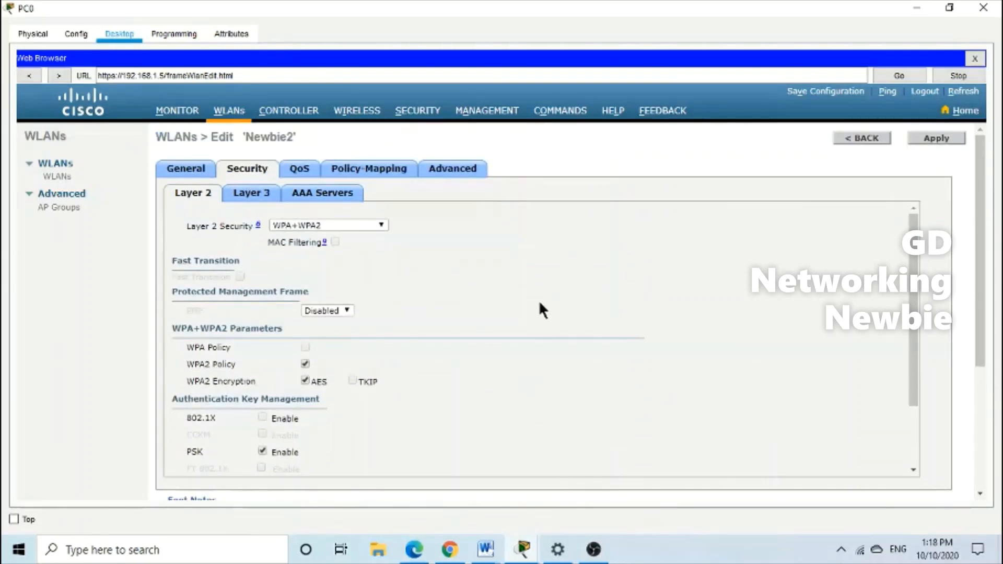
{"action": "left_click", "coordinate": [305, 176]}
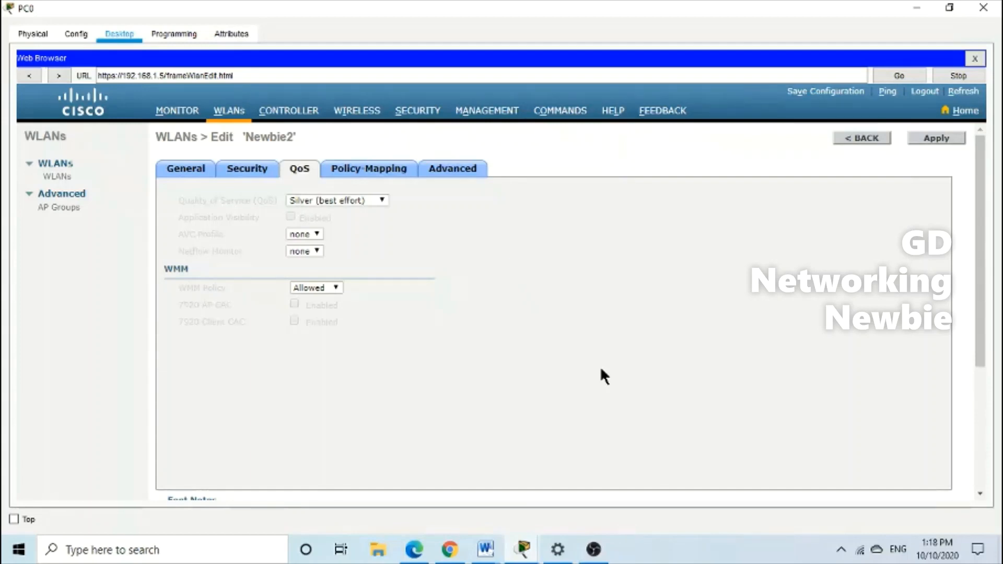
Review Newbie2's Policy-Mapping and Advanced options, such as AAA Override and Session Timeout
{"action": "left_click", "coordinate": [397, 172]}
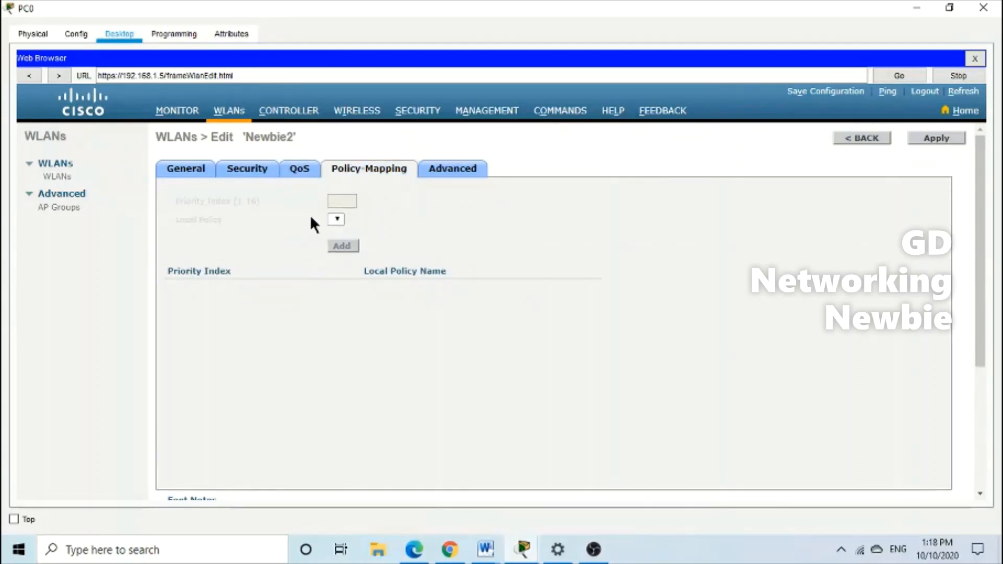
{"action": "left_click", "coordinate": [457, 174]}
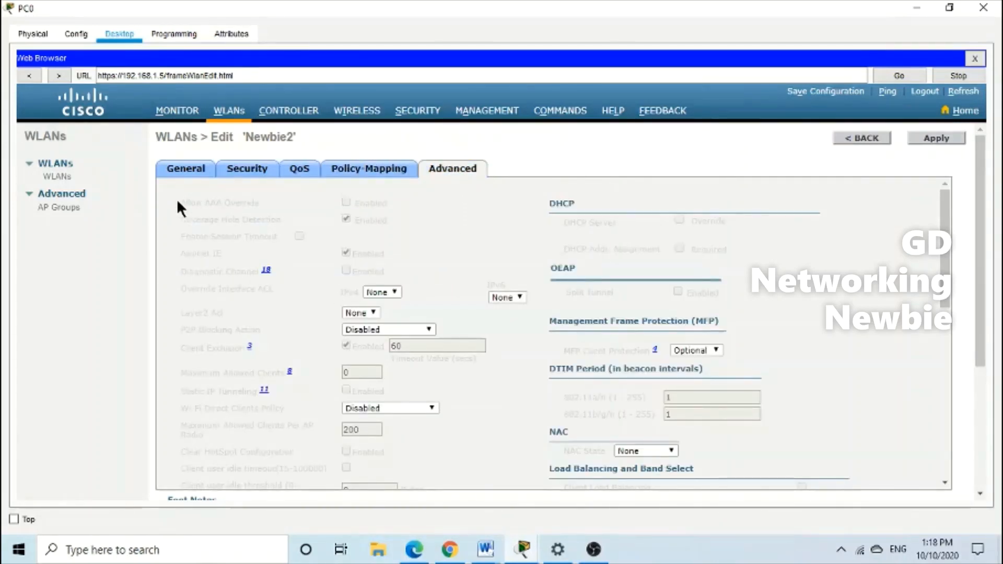
{"action": "left_click_drag", "start_coordinate": [178, 202], "coordinate": [261, 201]}
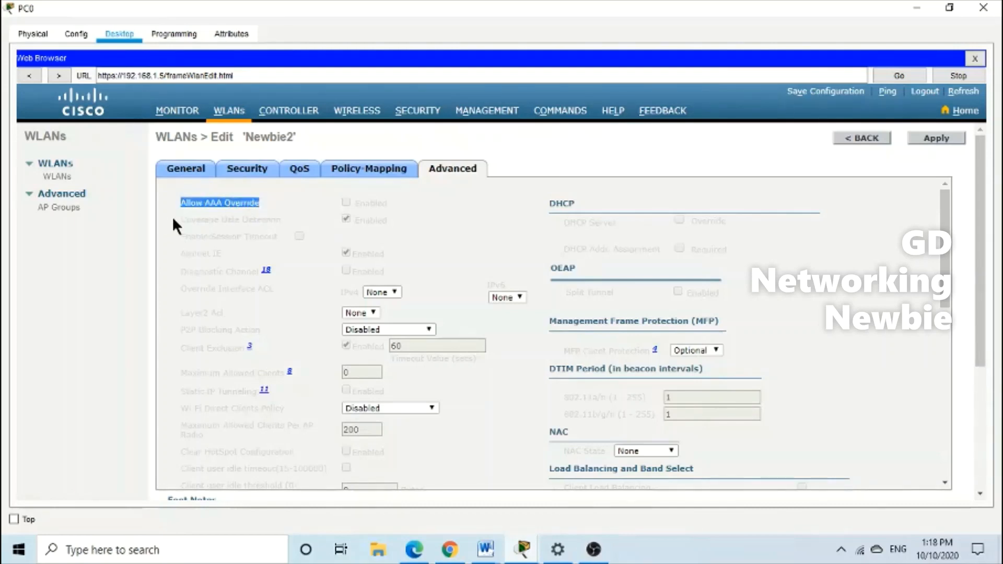
{"action": "left_click_drag", "start_coordinate": [179, 219], "coordinate": [271, 219]}
{"action": "left_click", "coordinate": [177, 232]}
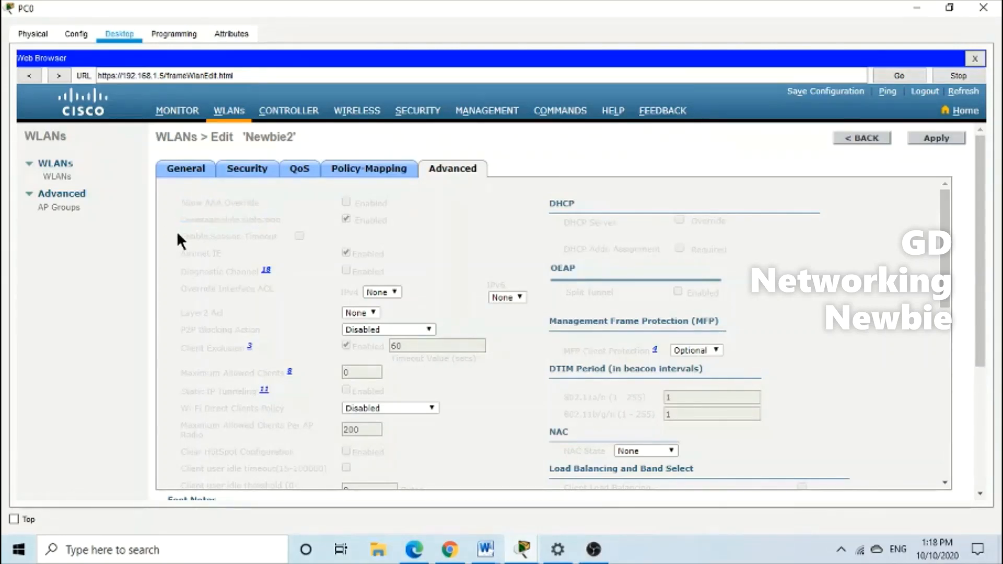
{"action": "left_click_drag", "start_coordinate": [177, 235], "coordinate": [268, 240]}
{"action": "left_click", "coordinate": [181, 258]}
{"action": "left_click_drag", "start_coordinate": [181, 258], "coordinate": [218, 331]}
{"action": "left_click", "coordinate": [186, 271]}
Tick FlexConnect Local Switching for Newbie2 and apply the WLAN change
{"action": "scroll", "coordinate": [202, 393], "scroll_direction": "down", "scroll_amount": 5}
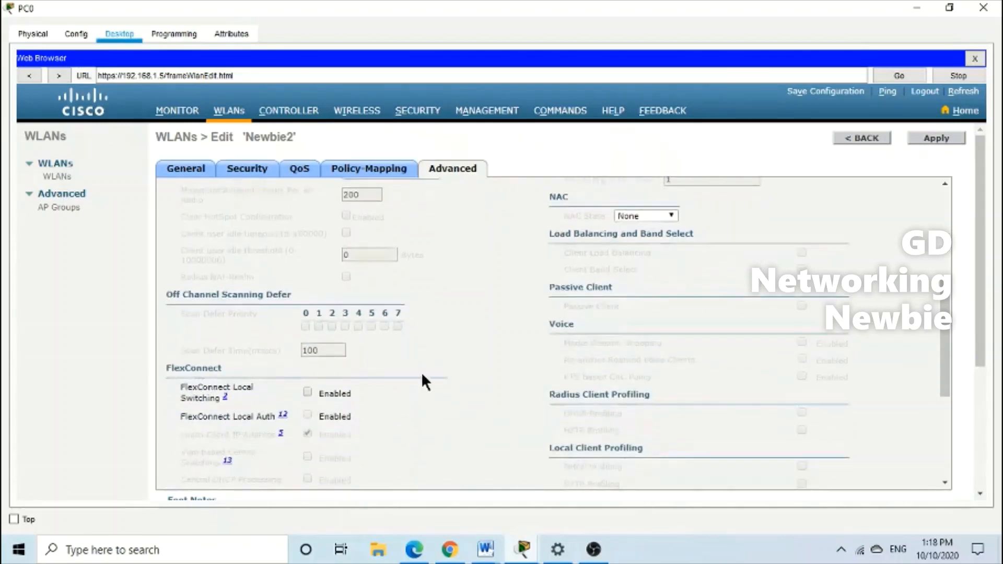
{"action": "scroll", "coordinate": [460, 377], "scroll_direction": "down", "scroll_amount": 1}
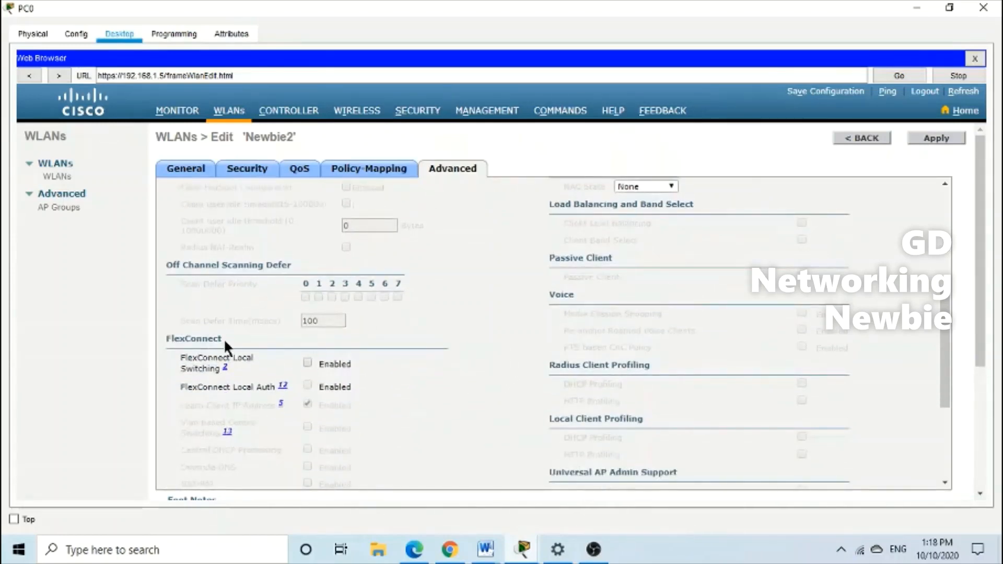
{"action": "left_click_drag", "start_coordinate": [225, 341], "coordinate": [153, 340]}
{"action": "left_click", "coordinate": [385, 387]}
{"action": "left_click", "coordinate": [307, 363]}
{"action": "left_click", "coordinate": [937, 138]}
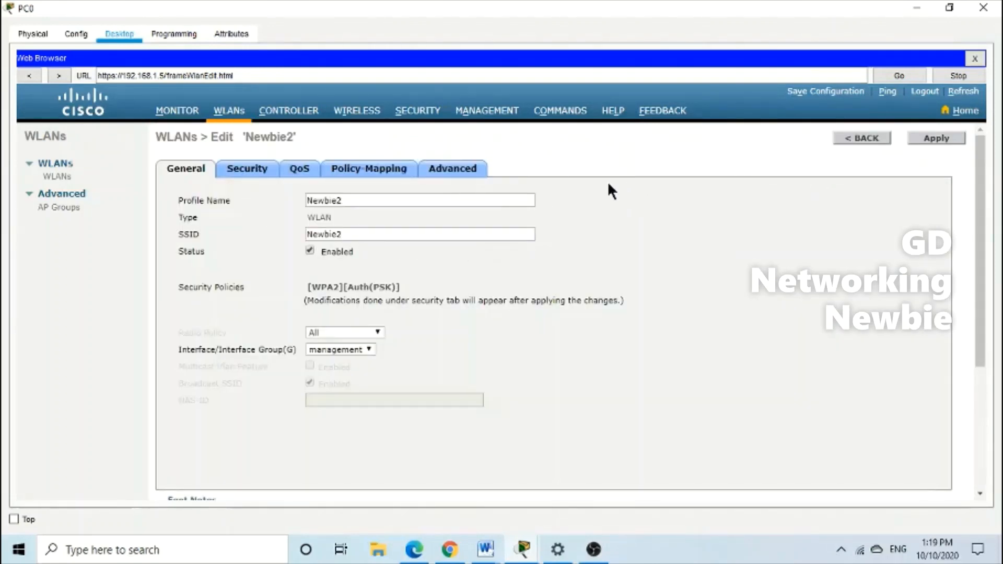
Confirm Newbie1 and Newbie2 exist, then view All APs showing Light Weight Access Point1 at 192.168.1.100
{"action": "left_click", "coordinate": [228, 112]}
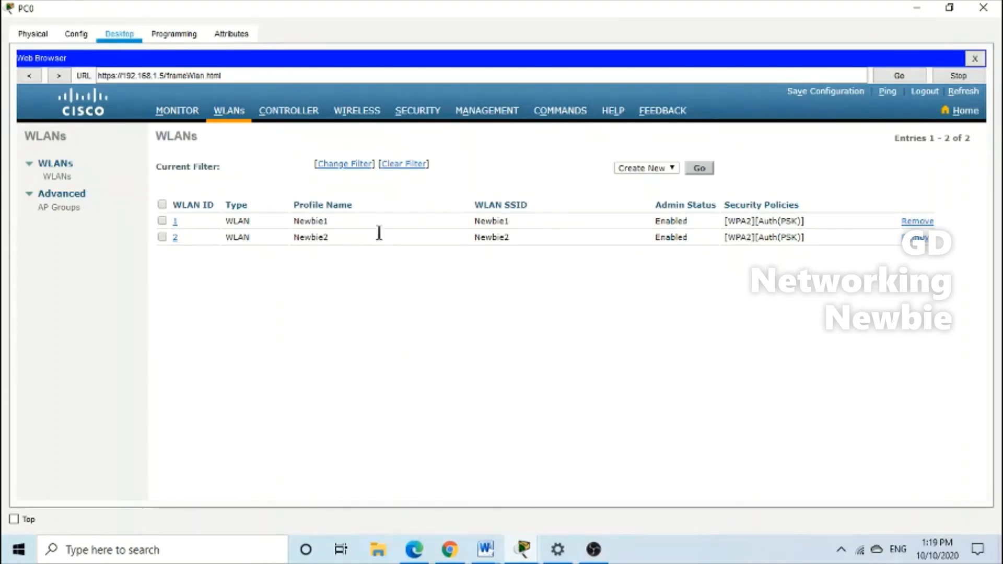
{"action": "left_click", "coordinate": [352, 119]}
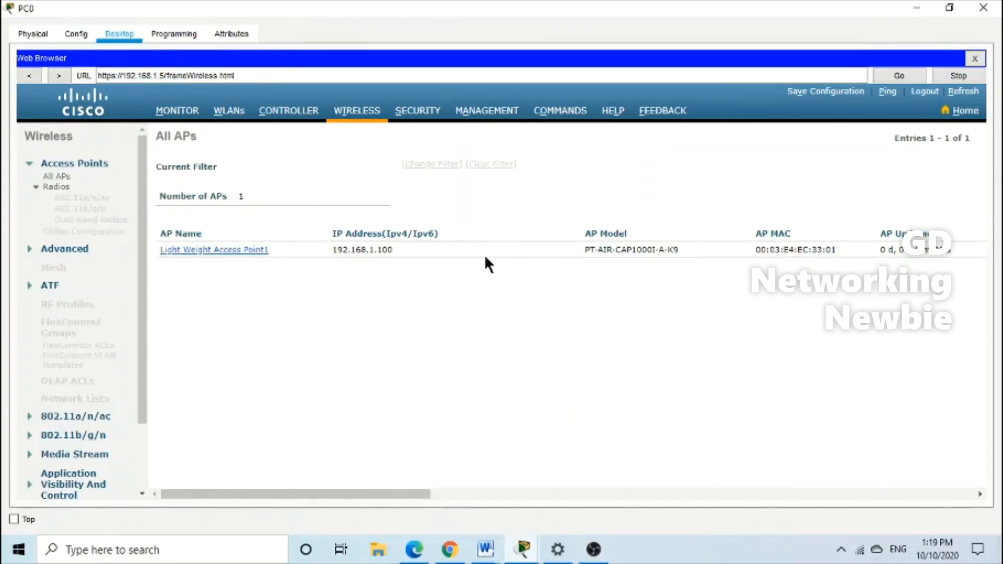
Minimize PC0's controller window, briefly reopen and maximize it, then minimize it again
{"action": "left_click", "coordinate": [916, 8]}
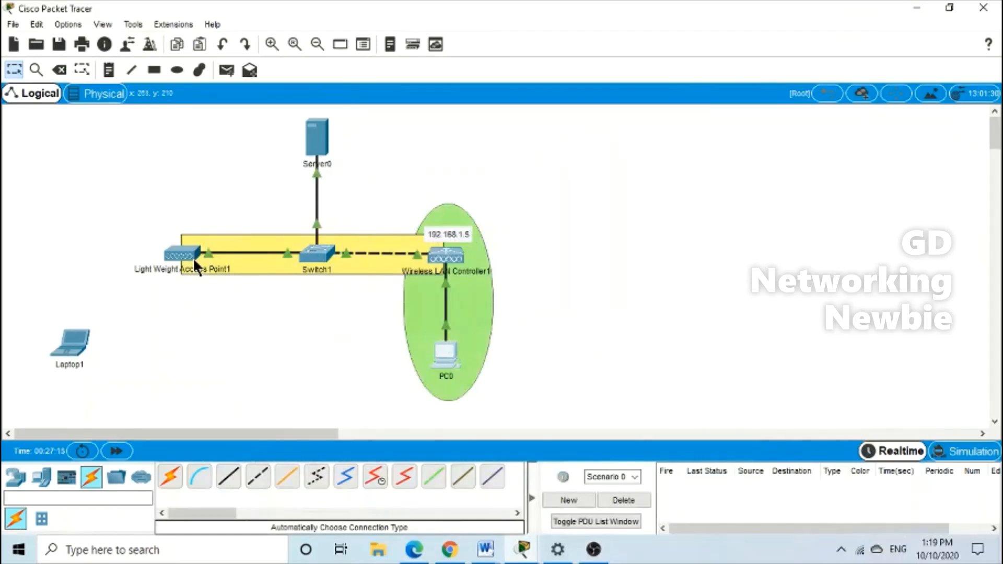
{"action": "mouse_move", "coordinate": [195, 260]}
{"action": "left_click", "coordinate": [453, 353]}
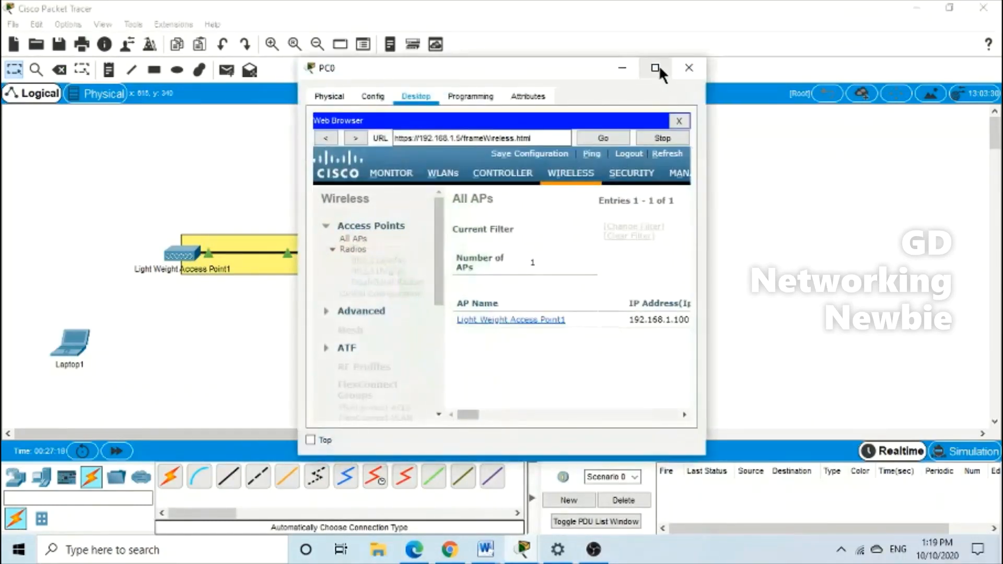
{"action": "left_click", "coordinate": [658, 65]}
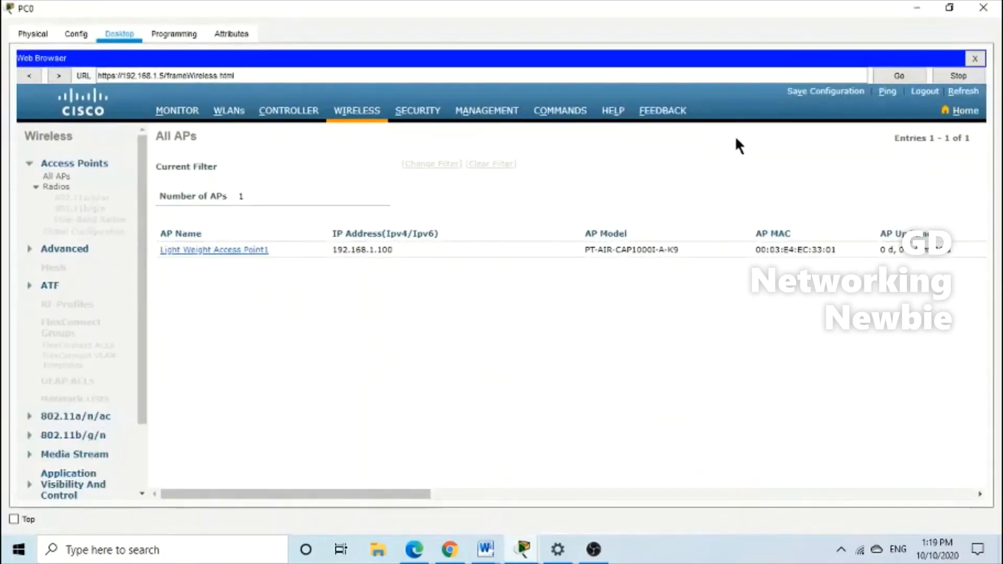
{"action": "left_click", "coordinate": [917, 8]}
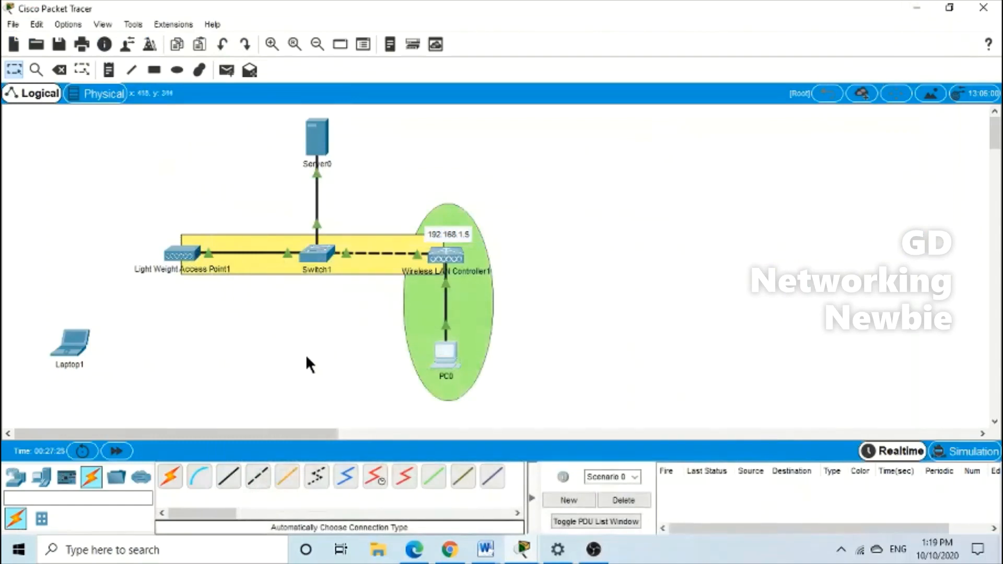
{"action": "mouse_move", "coordinate": [184, 258]}
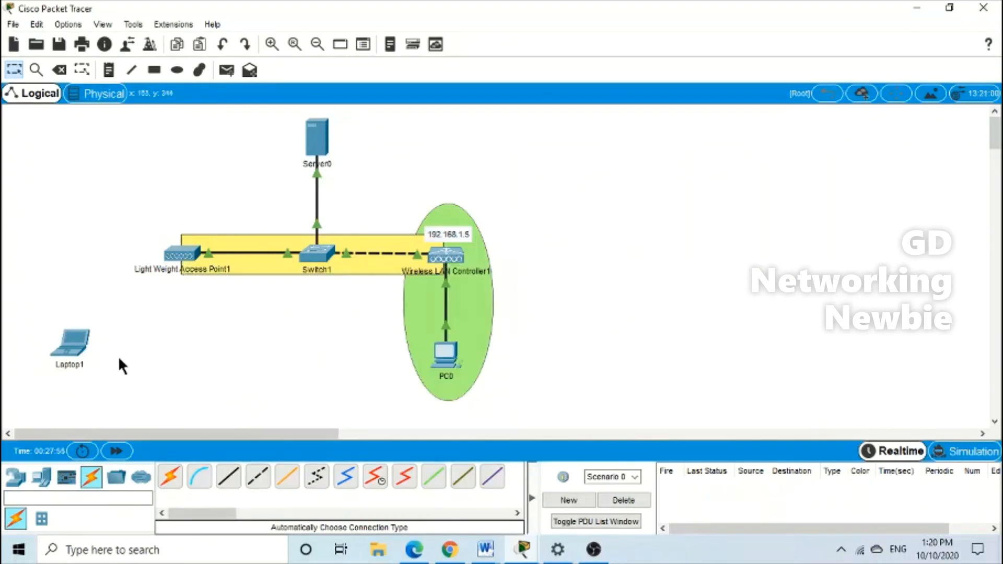
In Laptop1's Physical view, remove the old network card, insert WPC300N, and power on
{"action": "left_click", "coordinate": [77, 347]}
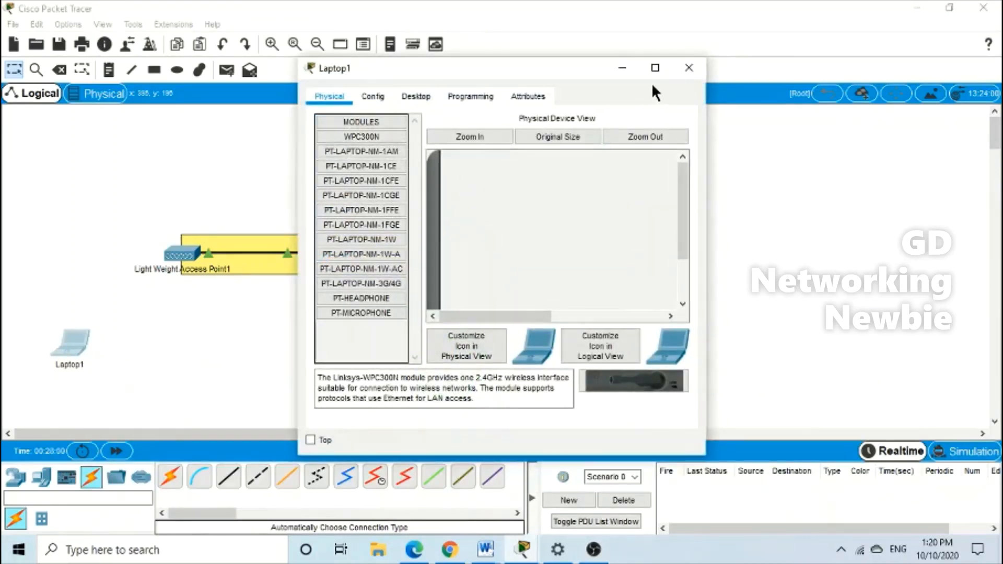
{"action": "left_click", "coordinate": [655, 68]}
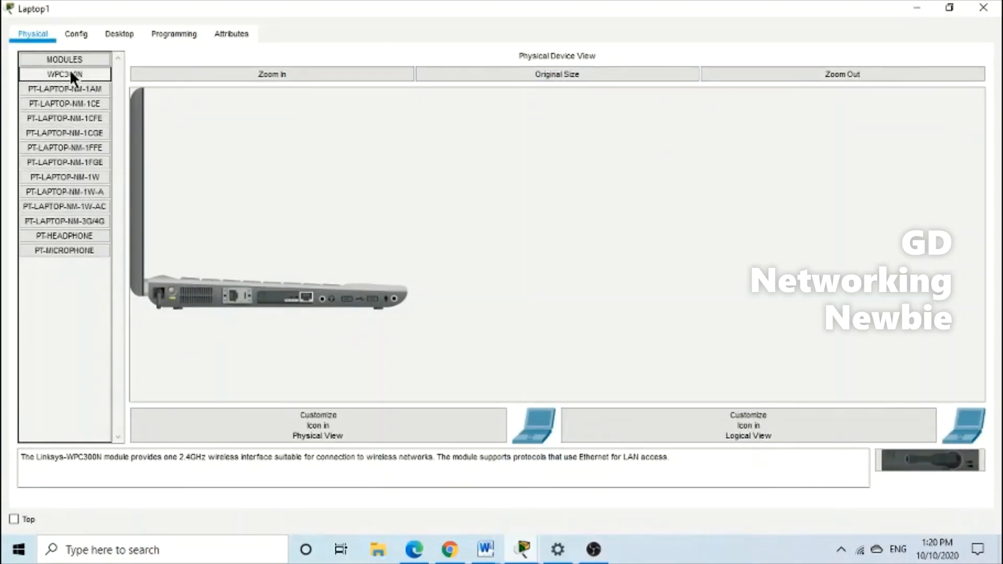
{"action": "left_click_drag", "start_coordinate": [302, 303], "coordinate": [66, 306]}
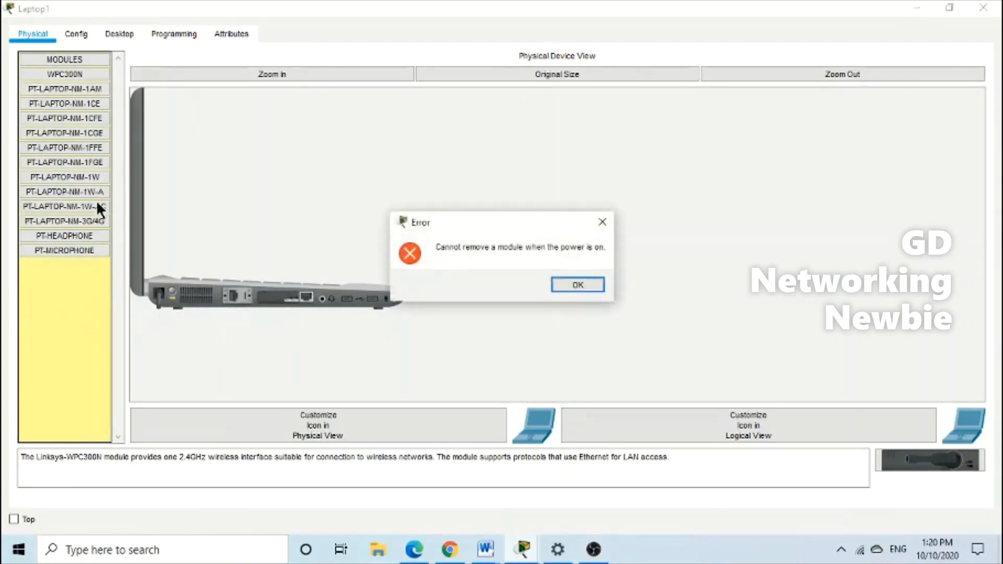
{"action": "left_click", "coordinate": [577, 286]}
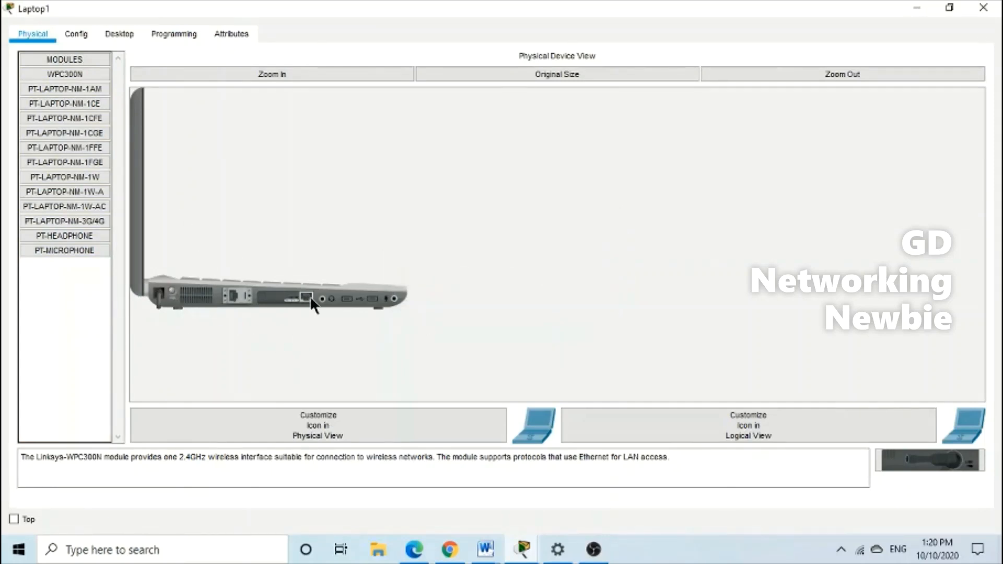
{"action": "left_click_drag", "start_coordinate": [291, 303], "coordinate": [78, 292]}
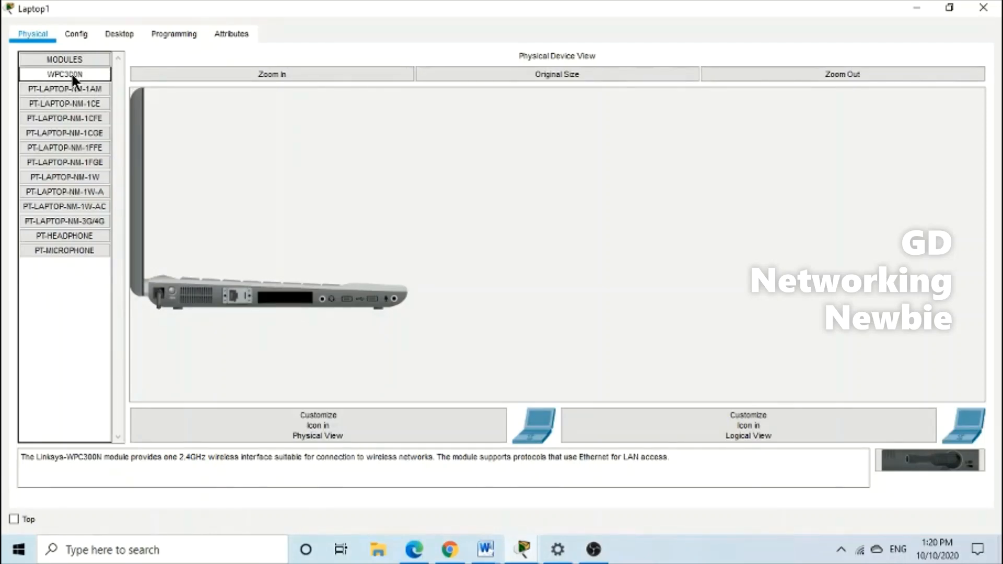
{"action": "left_click_drag", "start_coordinate": [74, 72], "coordinate": [272, 305]}
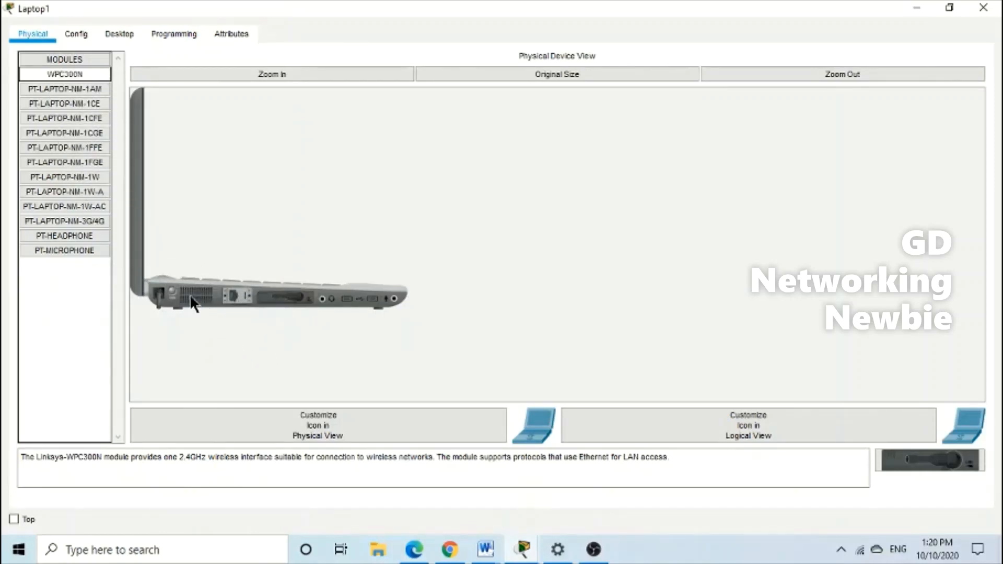
{"action": "left_click", "coordinate": [176, 296]}
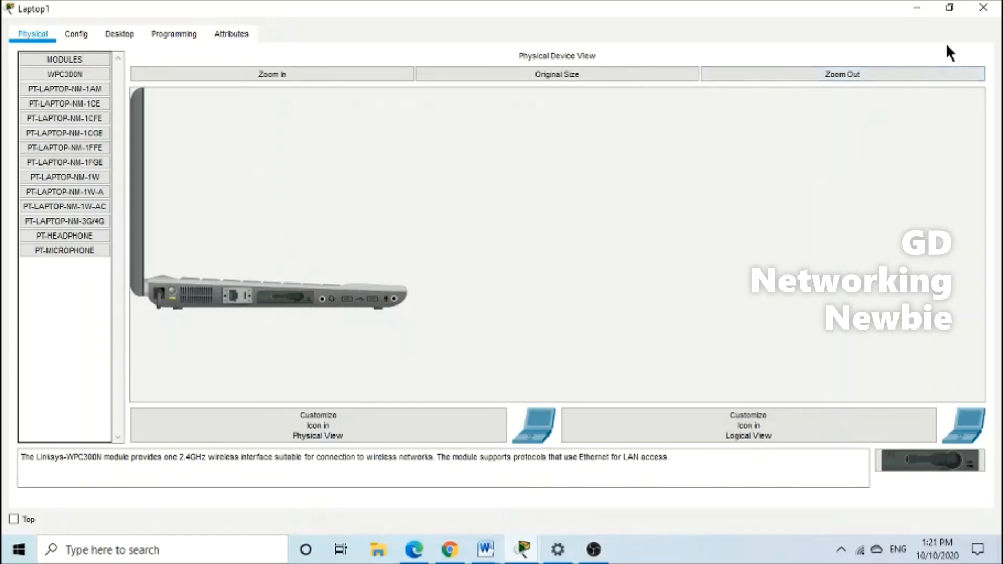
Check Laptop1's PC Wireless tool and rescan for available wireless networks
{"action": "left_click", "coordinate": [134, 40]}
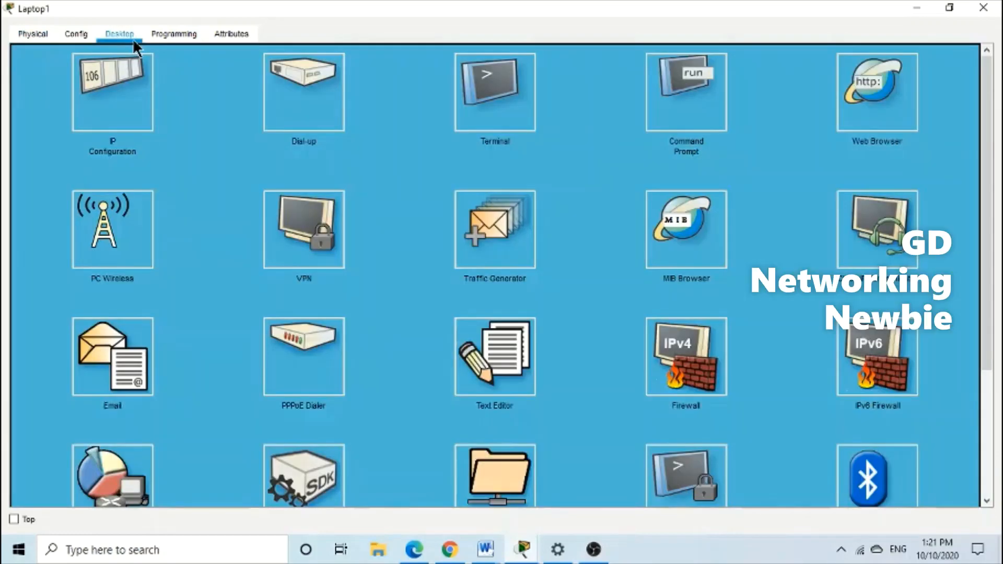
{"action": "left_click", "coordinate": [112, 230]}
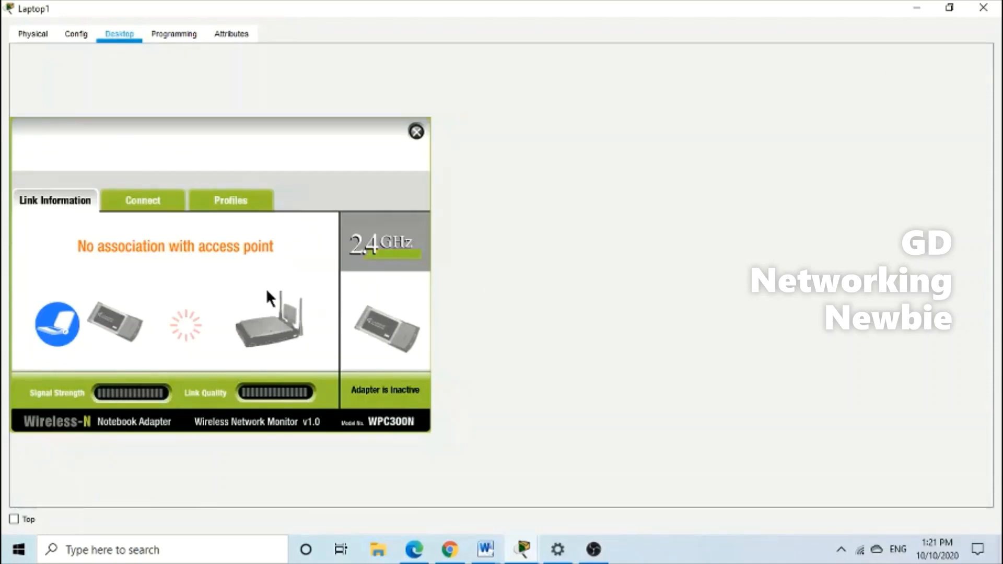
{"action": "left_click", "coordinate": [149, 203]}
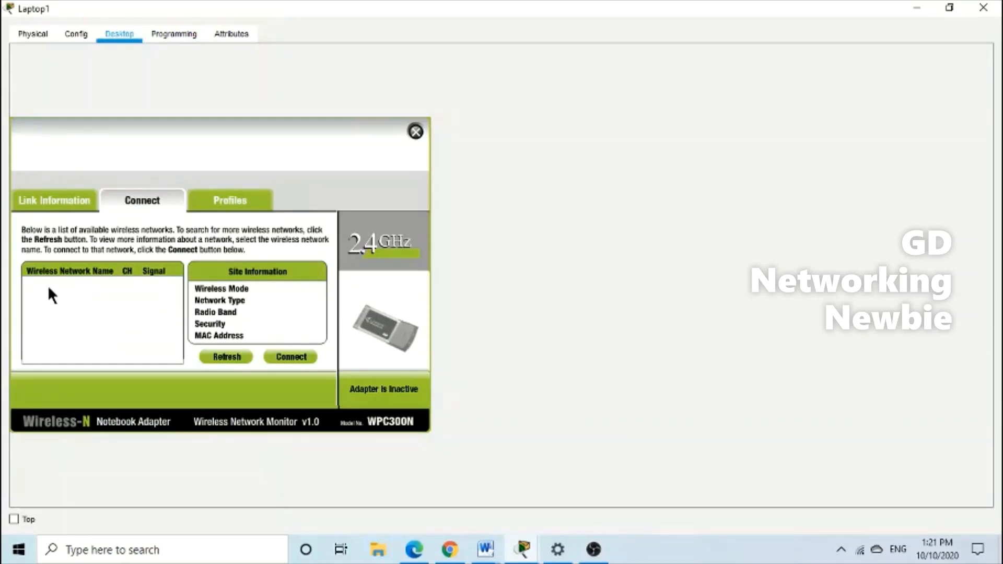
{"action": "left_click", "coordinate": [225, 357]}
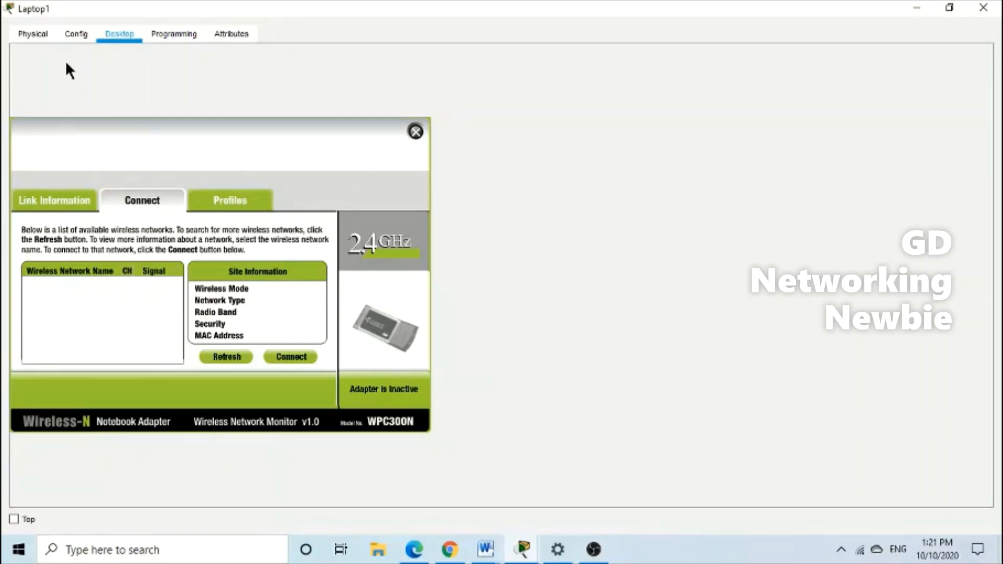
{"action": "left_click", "coordinate": [33, 41]}
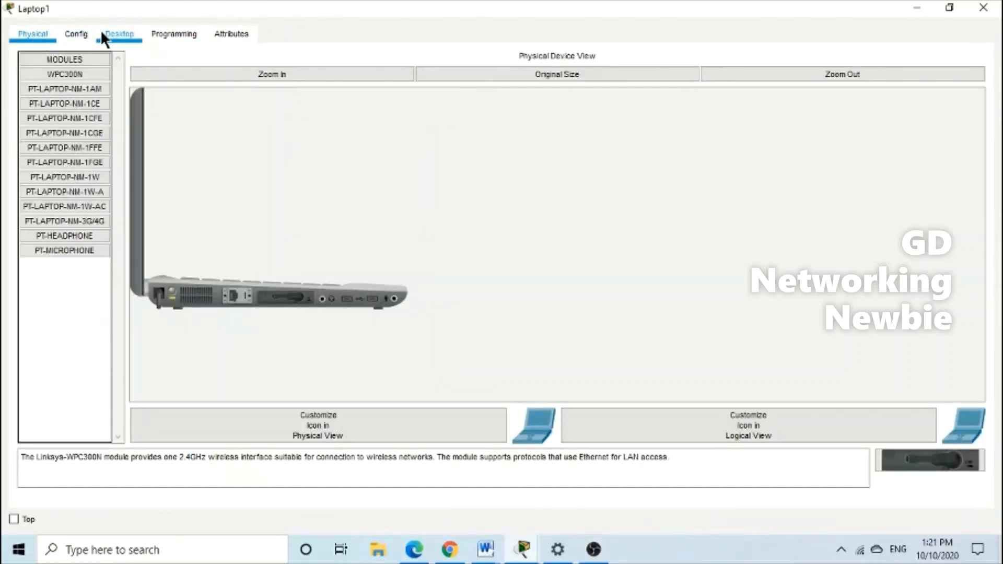
On Laptop1's Wireless0 interface, set SSID Newbie1, WPA2-PSK authentication and the WLAN pass phrase
{"action": "left_click", "coordinate": [80, 33]}
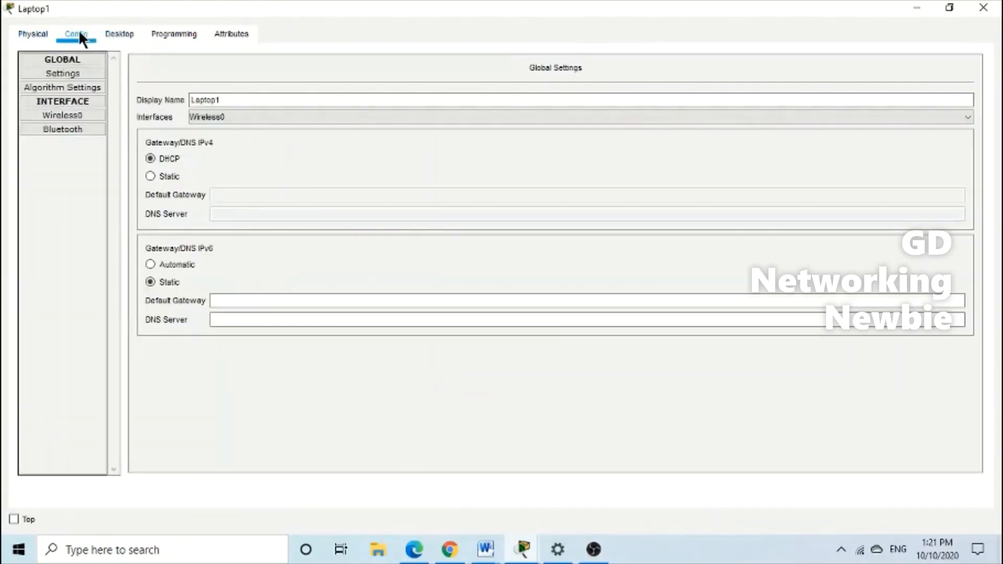
{"action": "left_click", "coordinate": [85, 114]}
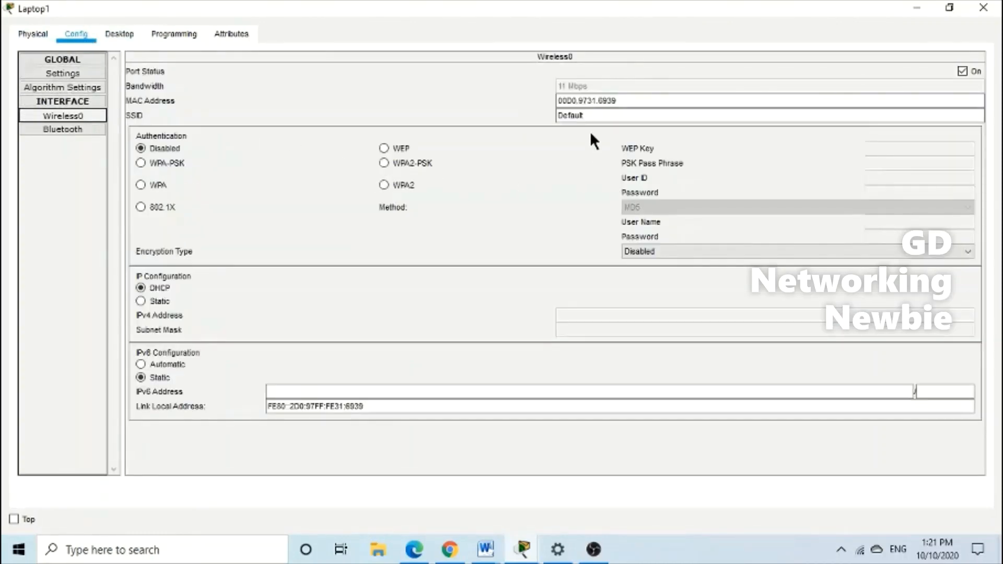
{"action": "double_click", "coordinate": [575, 115]}
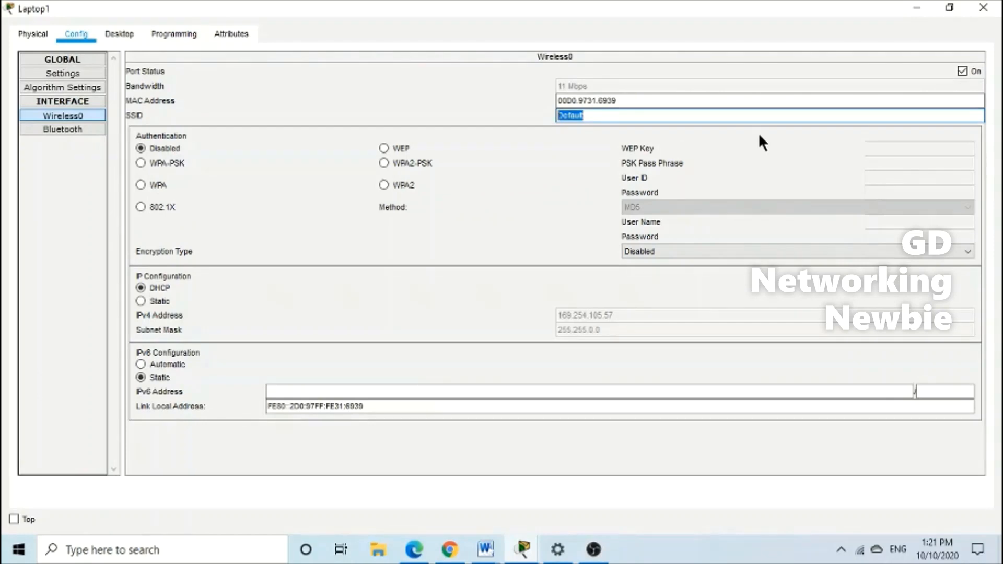
{"action": "type", "text": "Newbie1"}
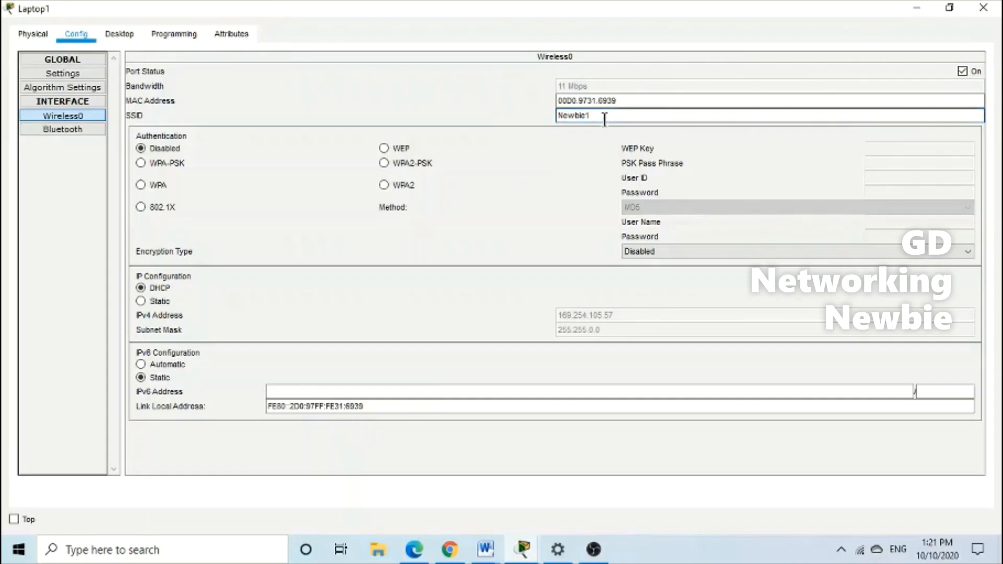
{"action": "left_click_drag", "start_coordinate": [601, 116], "coordinate": [544, 120]}
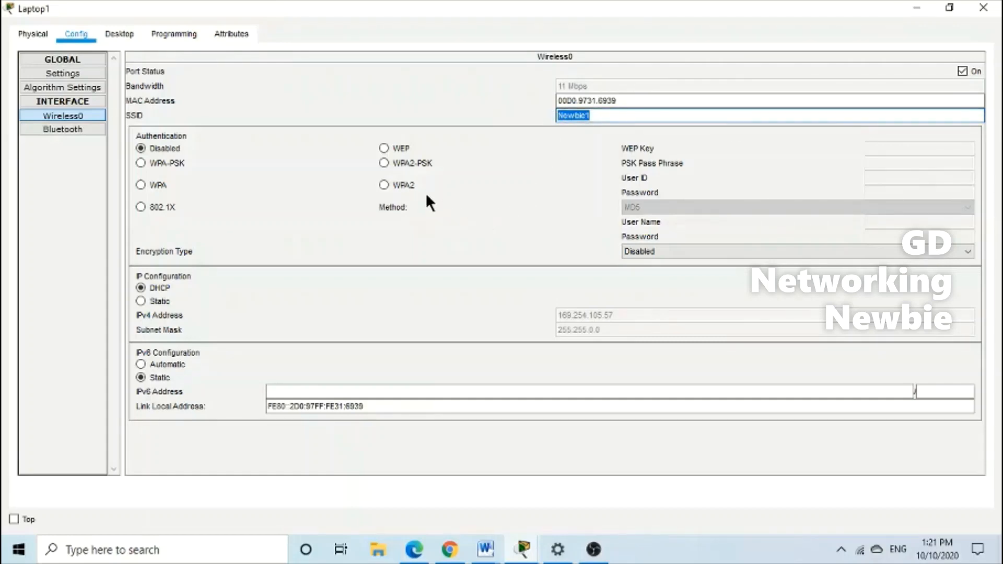
{"action": "left_click", "coordinate": [387, 162]}
{"action": "left_click", "coordinate": [871, 164]}
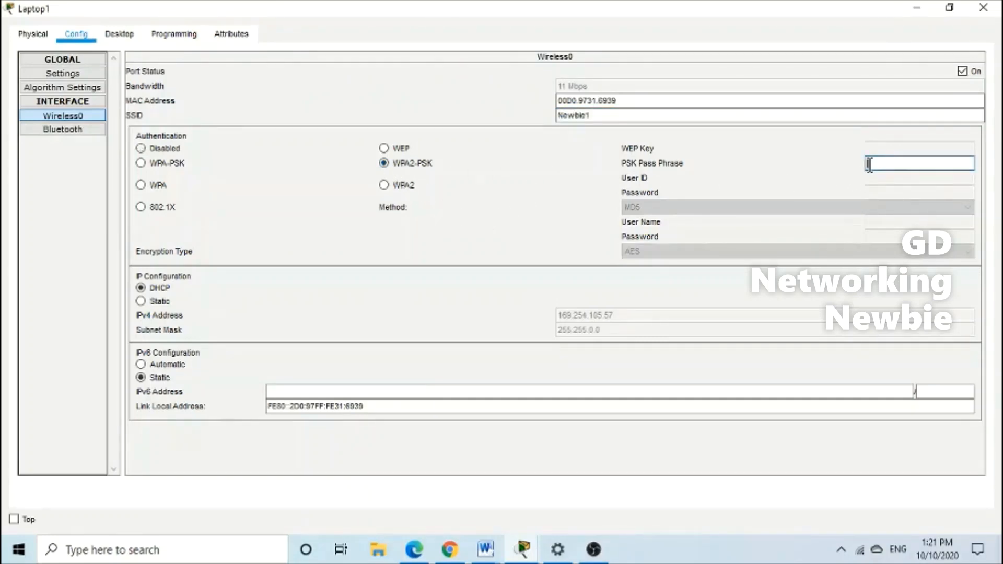
{"action": "type", "text": "Newbie123"}
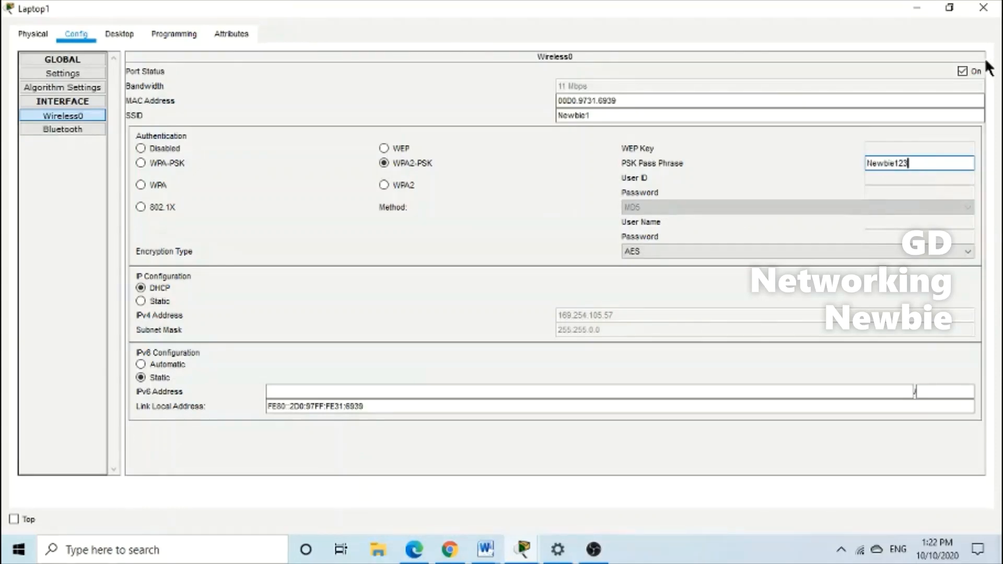
Double-check the SSID and pass phrase entries, then minimize Laptop1's window
{"action": "left_click", "coordinate": [589, 115]}
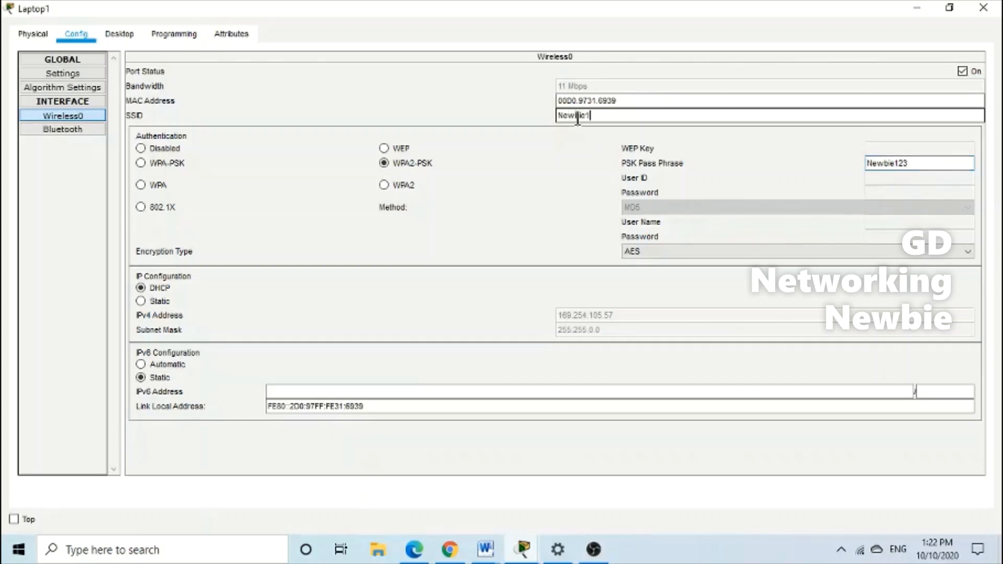
{"action": "double_click", "coordinate": [601, 116]}
{"action": "left_click", "coordinate": [917, 163]}
{"action": "left_click_drag", "start_coordinate": [916, 163], "coordinate": [864, 163]}
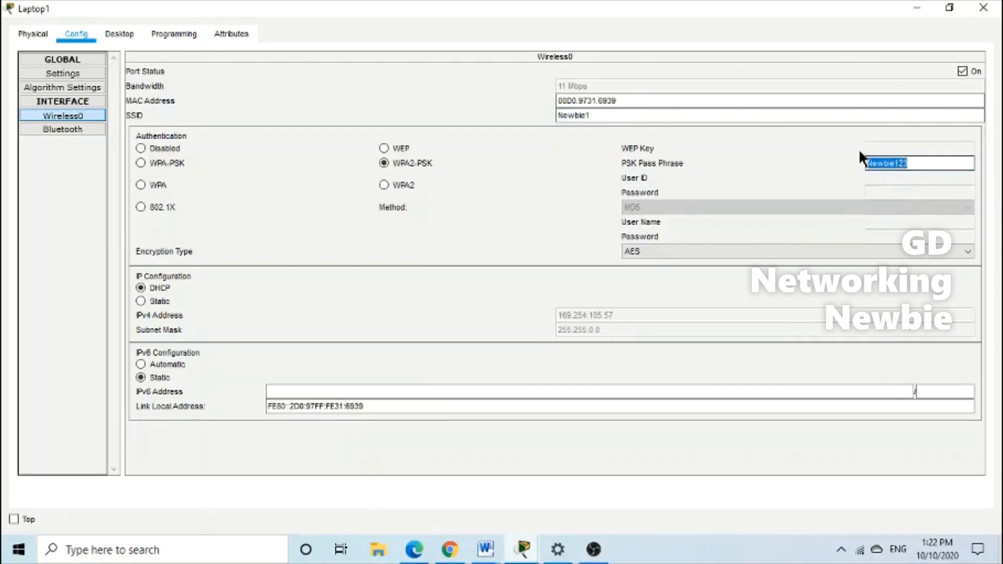
{"action": "left_click", "coordinate": [917, 8]}
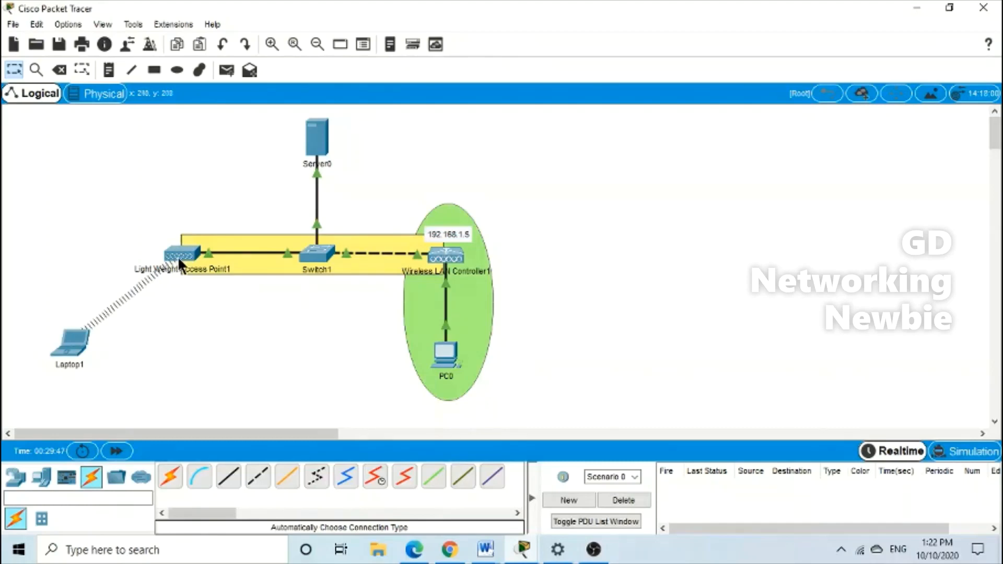
{"action": "mouse_move", "coordinate": [179, 261]}
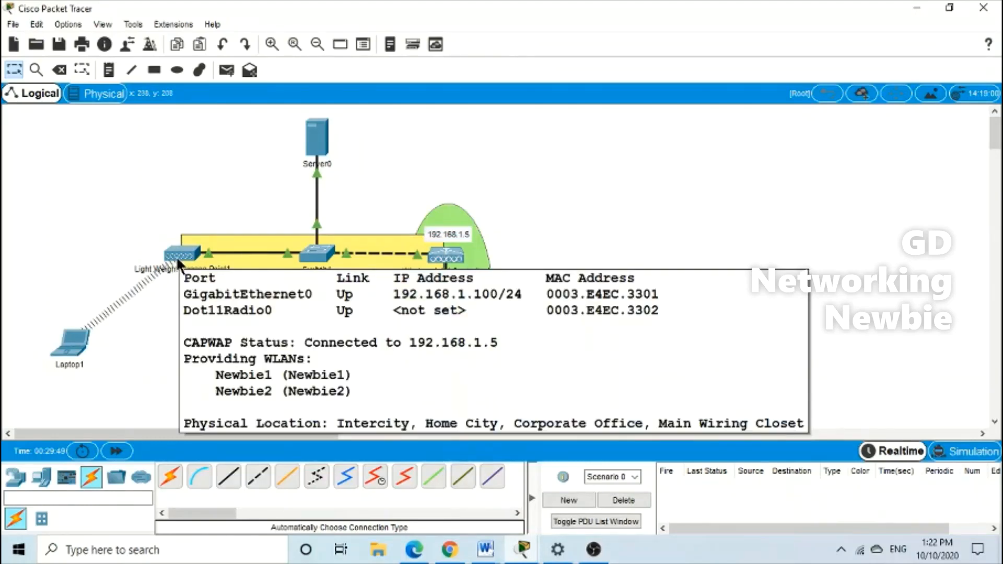
{"action": "left_click", "coordinate": [80, 353]}
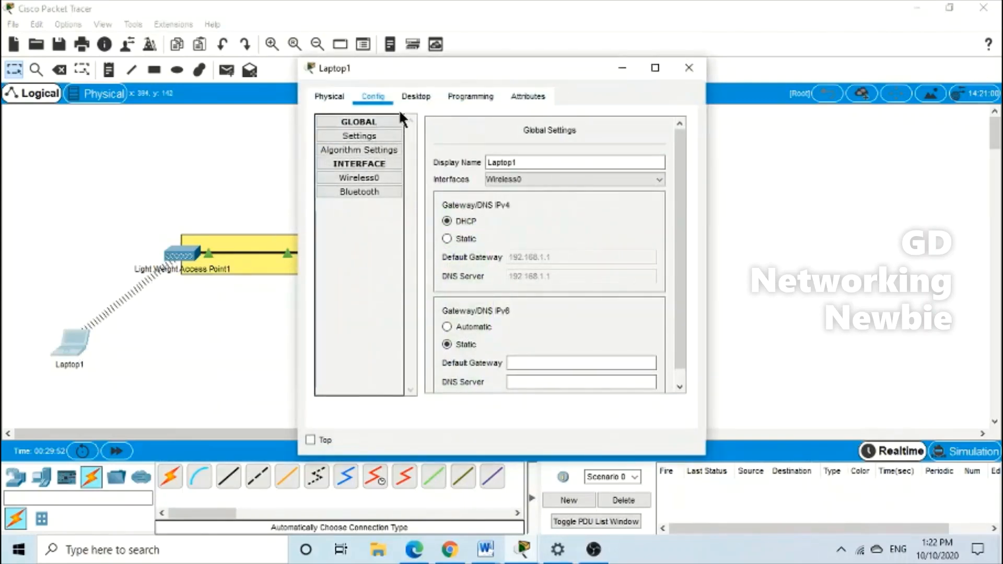
{"action": "left_click", "coordinate": [415, 91]}
{"action": "left_click", "coordinate": [356, 143]}
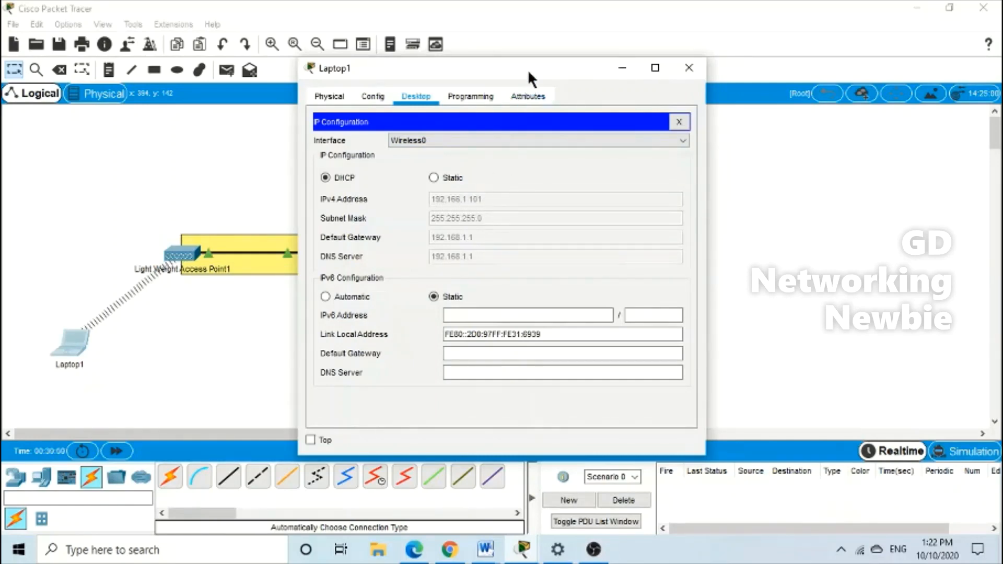
{"action": "left_click_drag", "start_coordinate": [527, 70], "coordinate": [621, 196]}
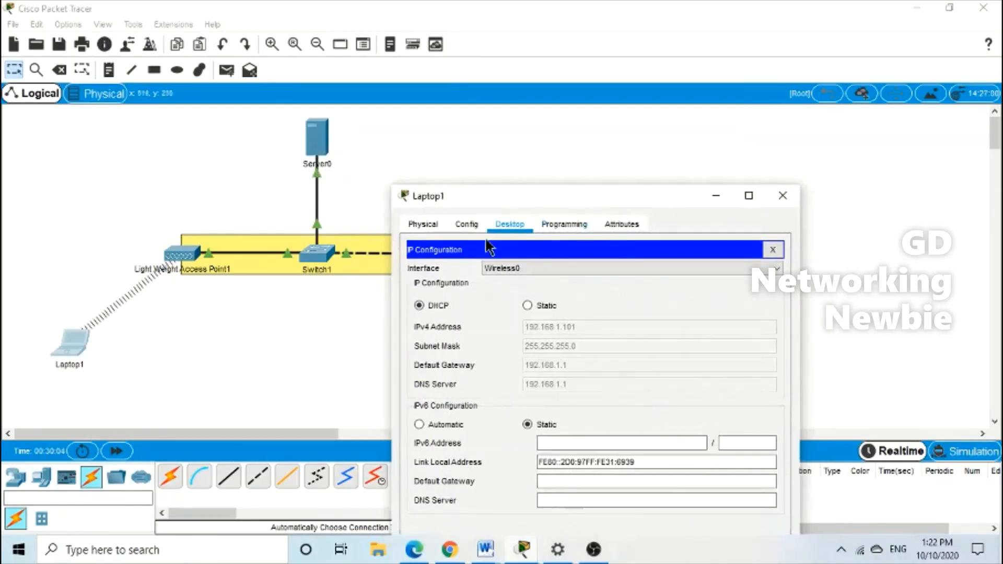
{"action": "left_click_drag", "start_coordinate": [544, 191], "coordinate": [544, 130]}
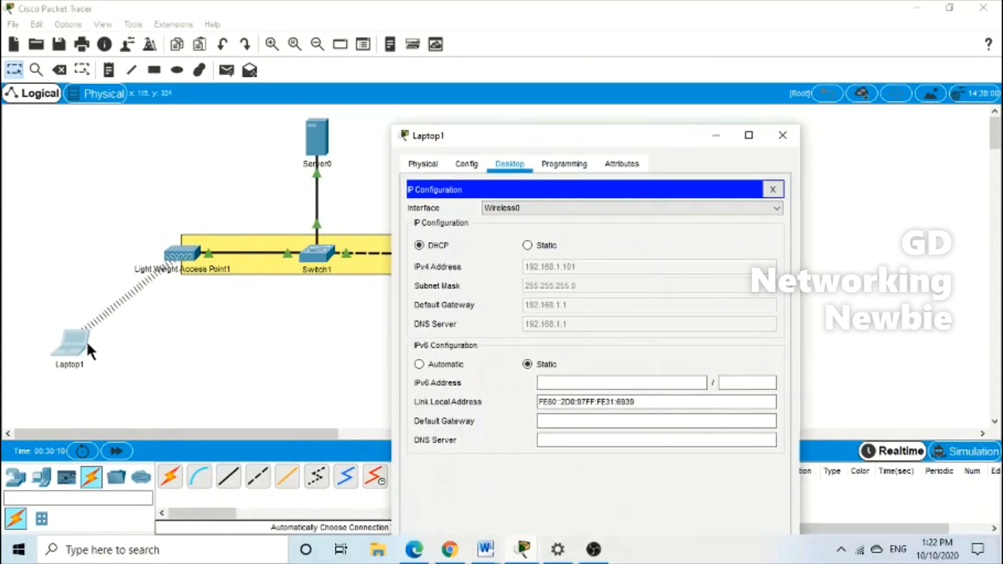
{"action": "left_click", "coordinate": [782, 136]}
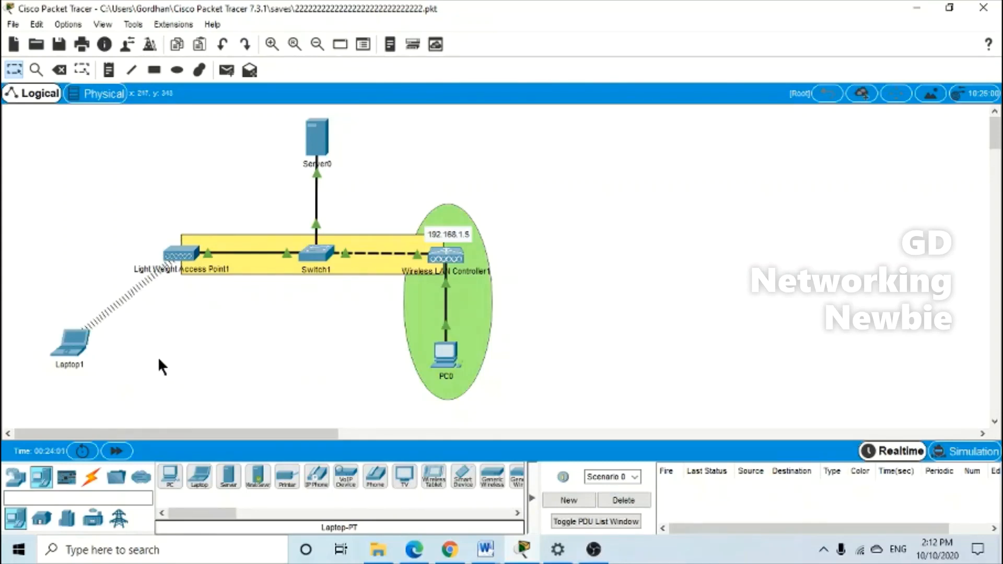
{"action": "left_click", "coordinate": [70, 356]}
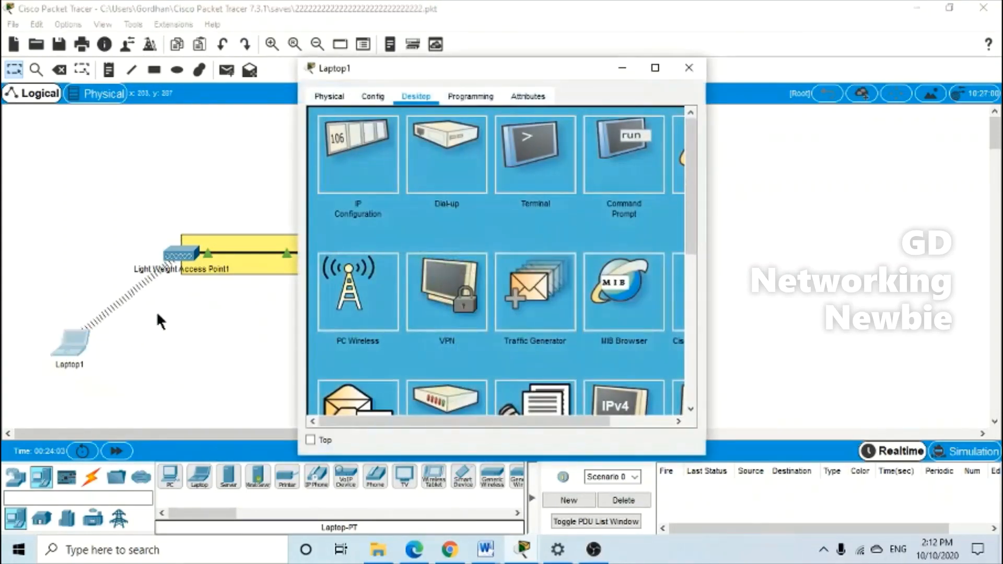
{"action": "left_click", "coordinate": [349, 290]}
{"action": "left_click_drag", "start_coordinate": [520, 72], "coordinate": [480, 47]}
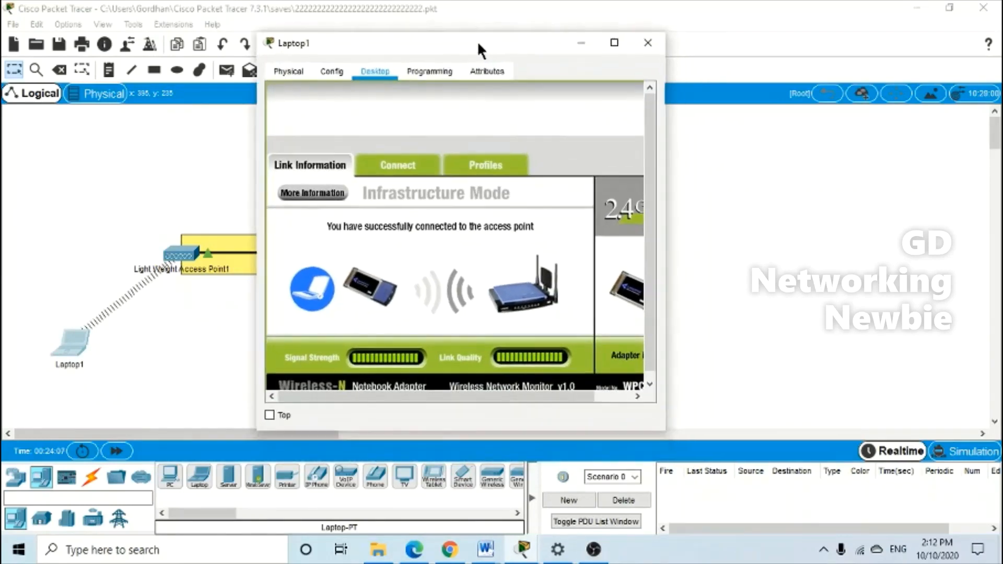
{"action": "left_click", "coordinate": [408, 166]}
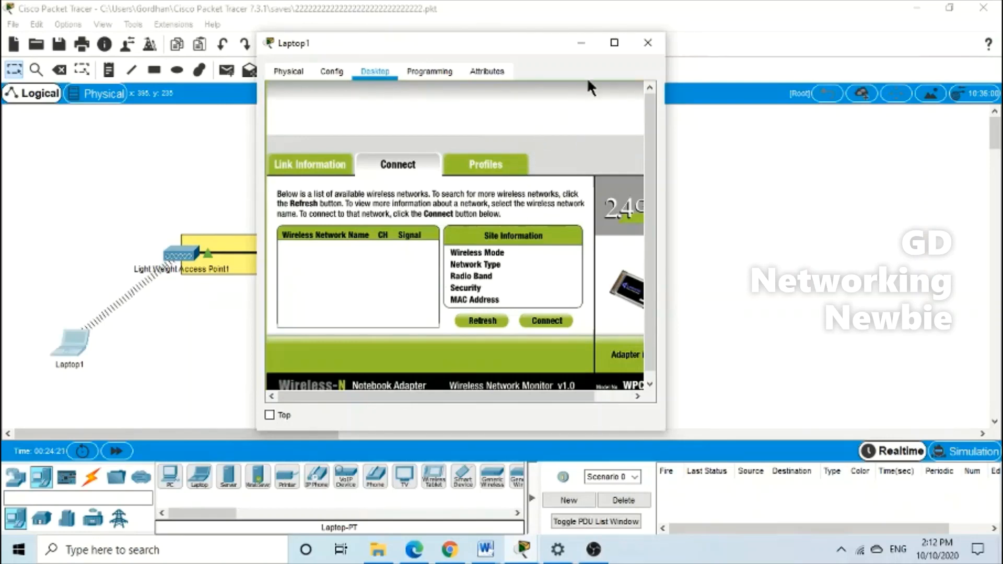
{"action": "left_click", "coordinate": [648, 43]}
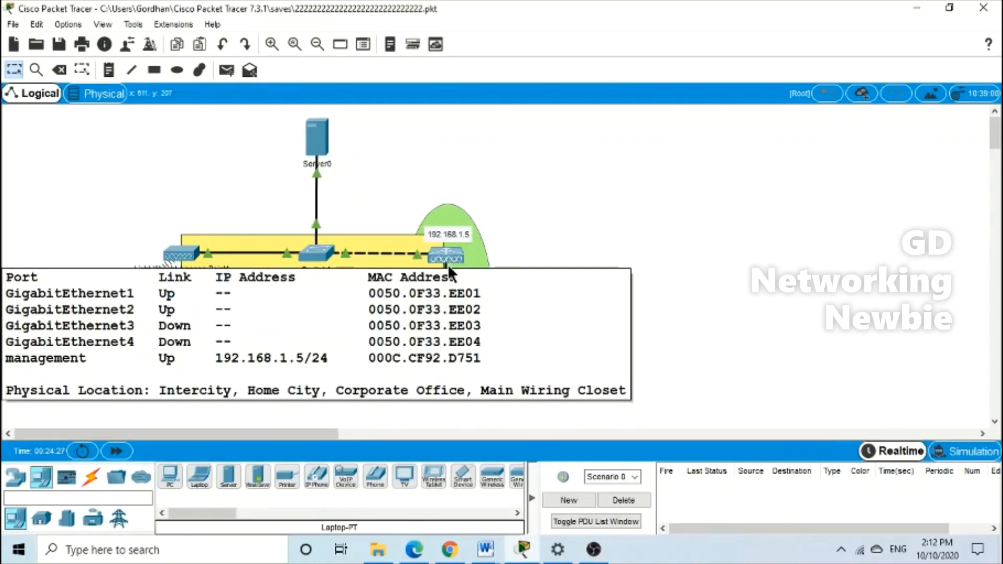
{"action": "left_click", "coordinate": [446, 356]}
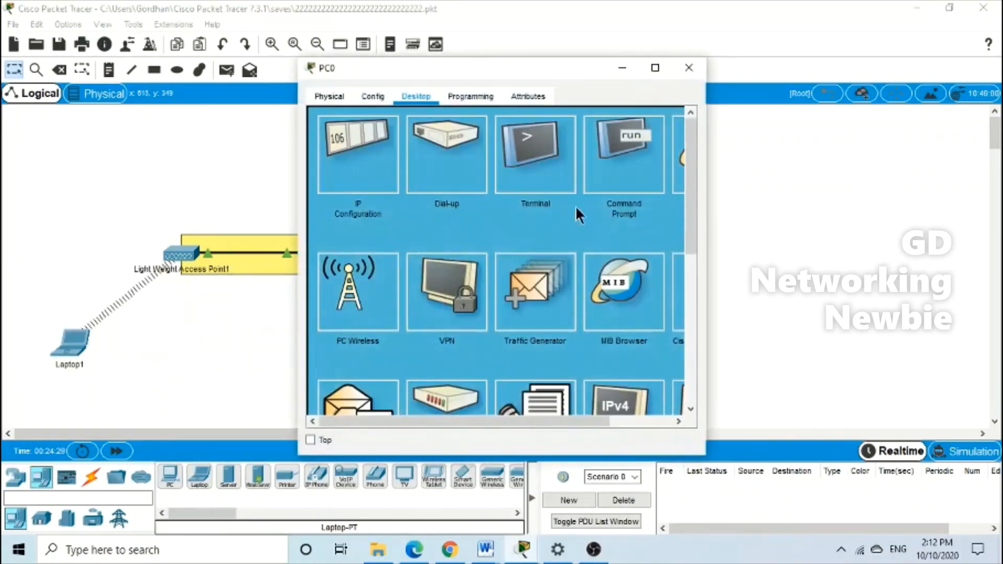
{"action": "left_click", "coordinate": [656, 67]}
{"action": "left_click", "coordinate": [855, 101]}
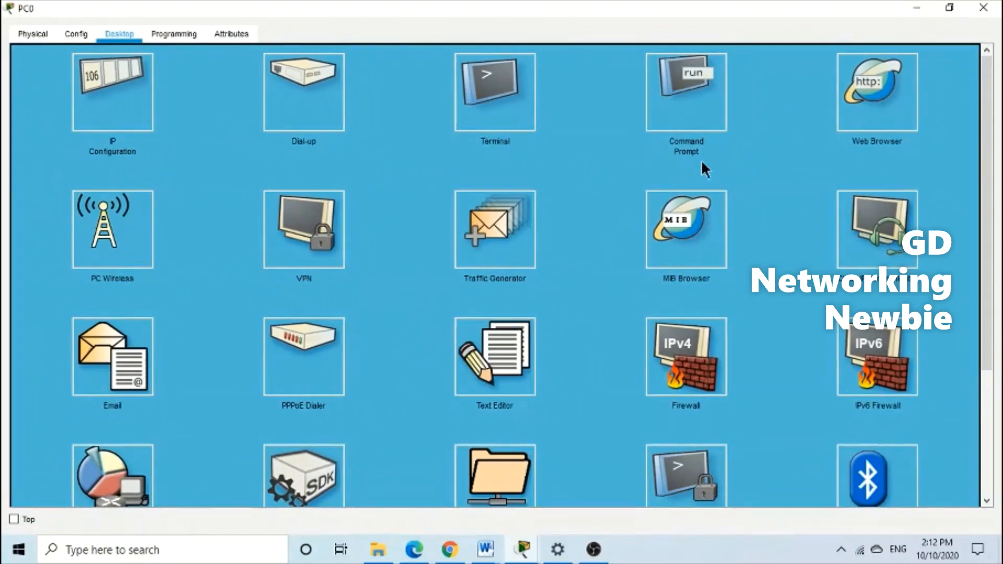
{"action": "left_click", "coordinate": [227, 79]}
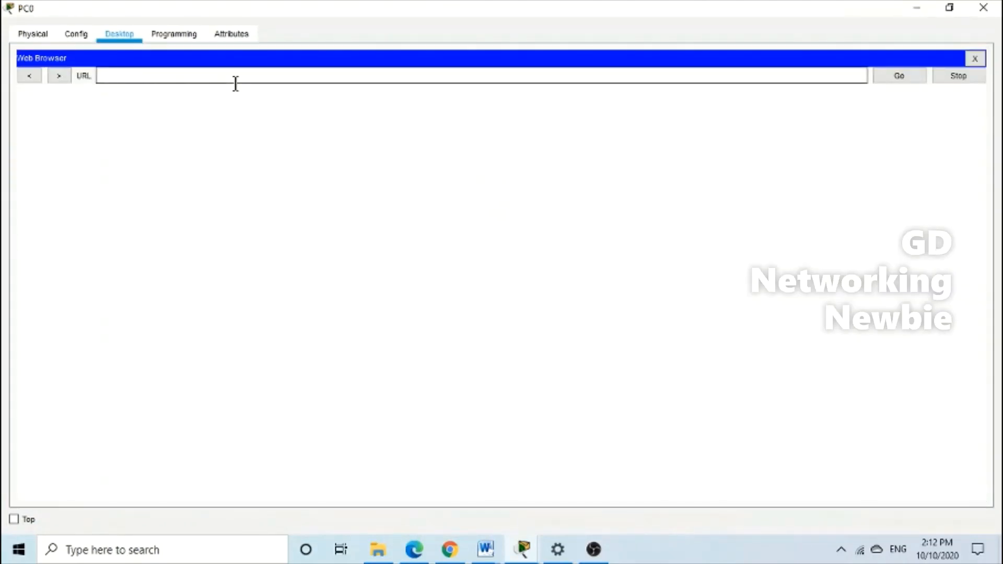
{"action": "type", "text": "http"}
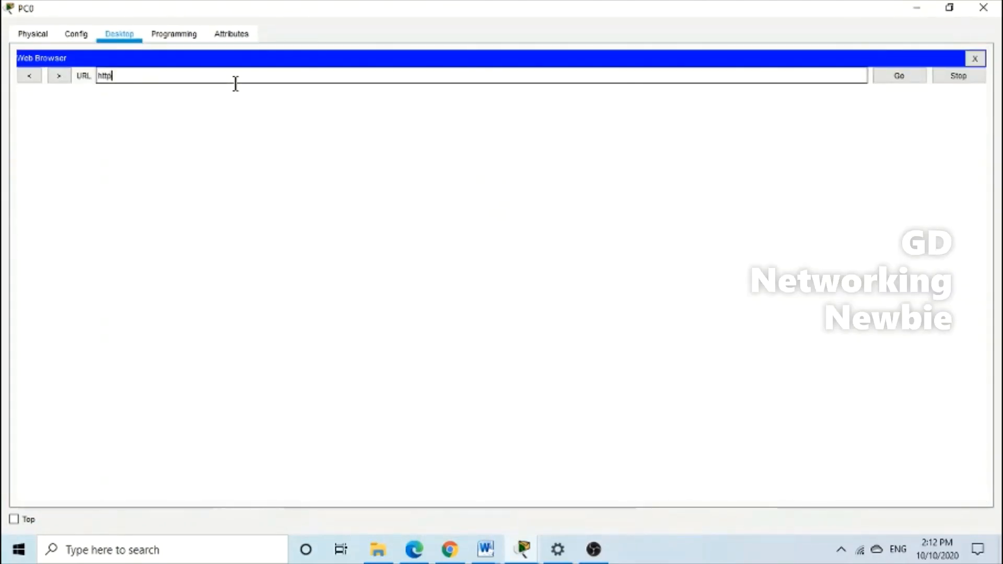
{"action": "type", "text": "s://192.1"}
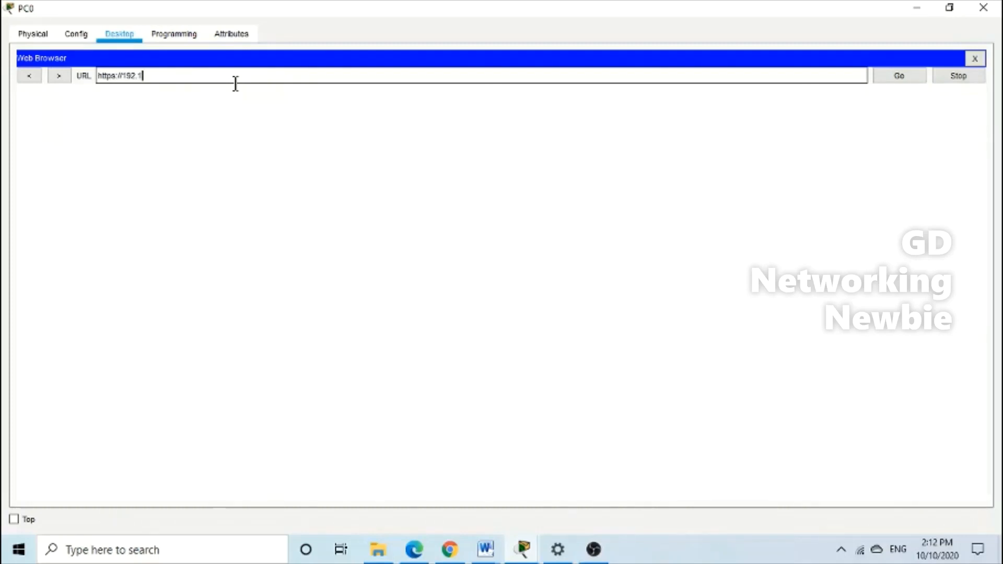
{"action": "type", "text": "68.1.5"}
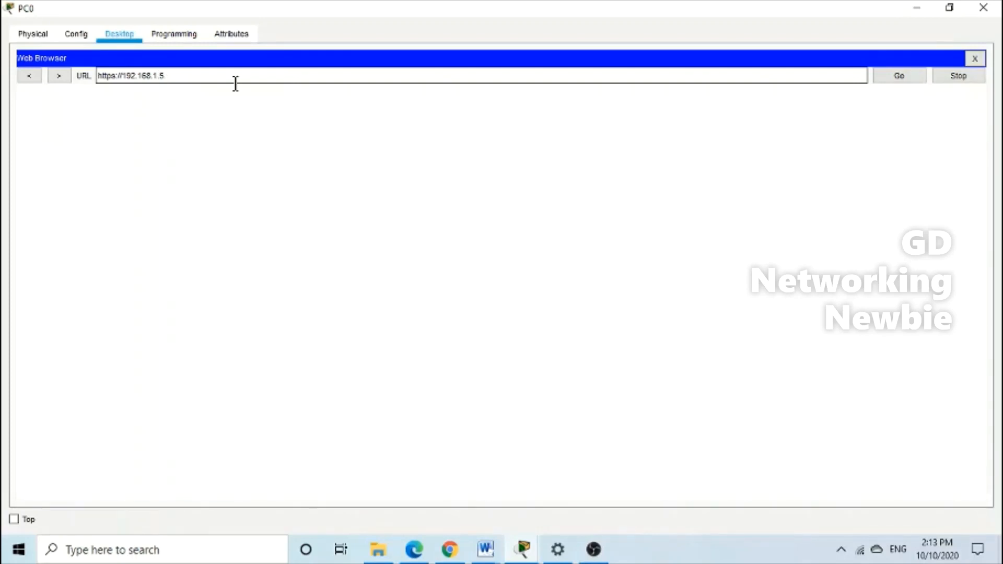
{"action": "key", "text": "Return"}
{"action": "left_click", "coordinate": [474, 379]}
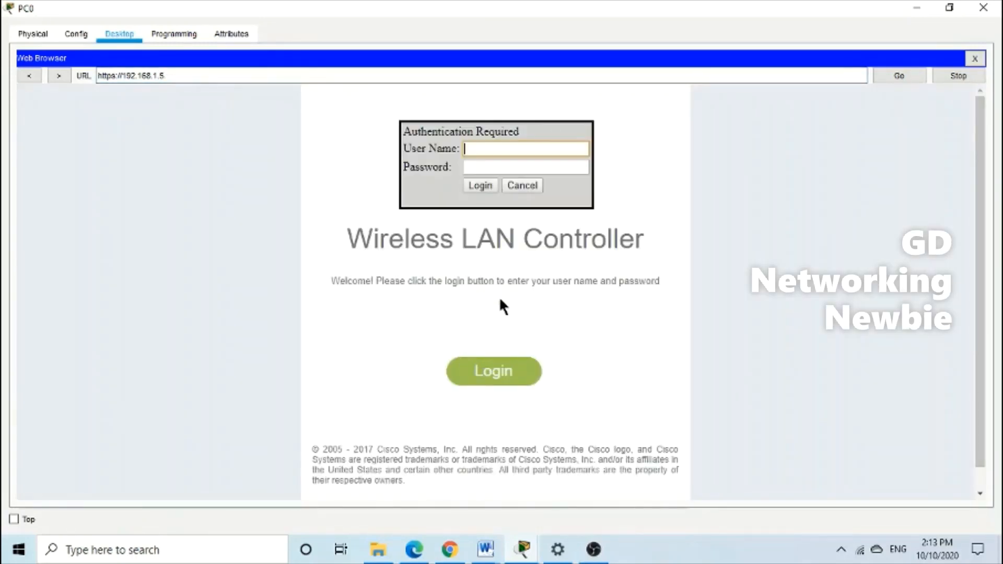
Log in to the controller with the admin username and password, then list the WLANs
{"action": "type", "text": "admin"}
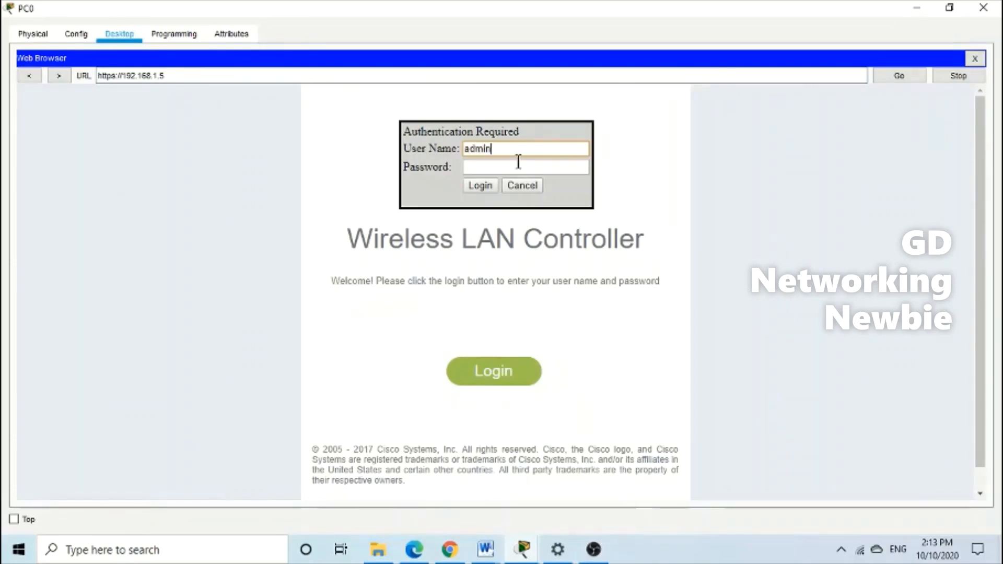
{"action": "left_click", "coordinate": [519, 164]}
{"action": "type", "text": "admin"}
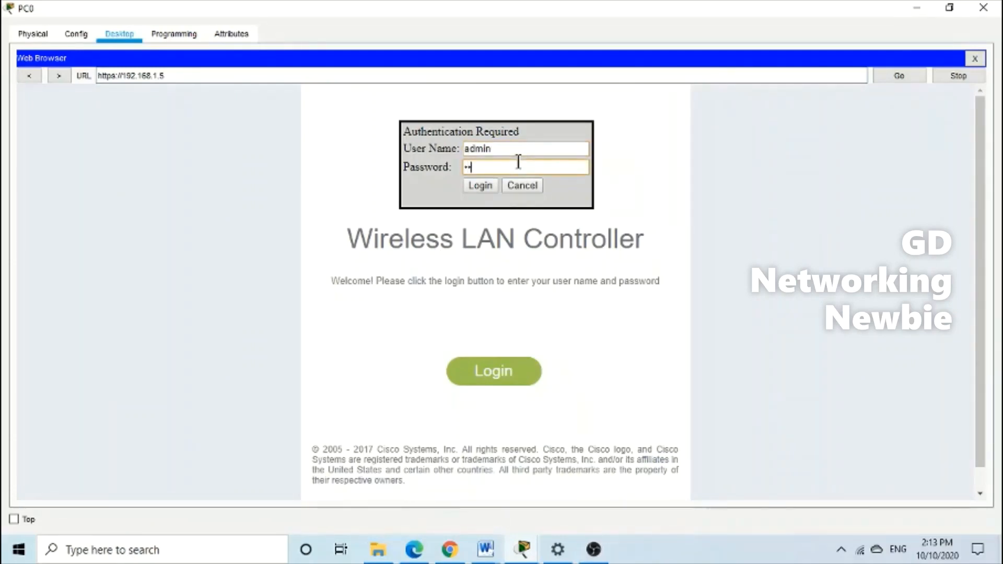
{"action": "type", "text": "1"}
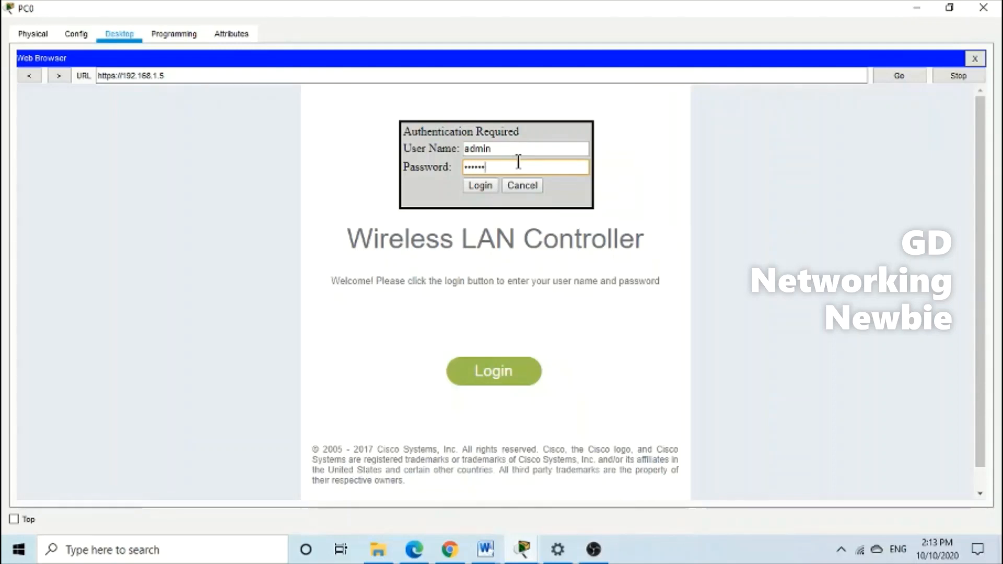
{"action": "type", "text": "234"}
{"action": "left_click", "coordinate": [481, 189]}
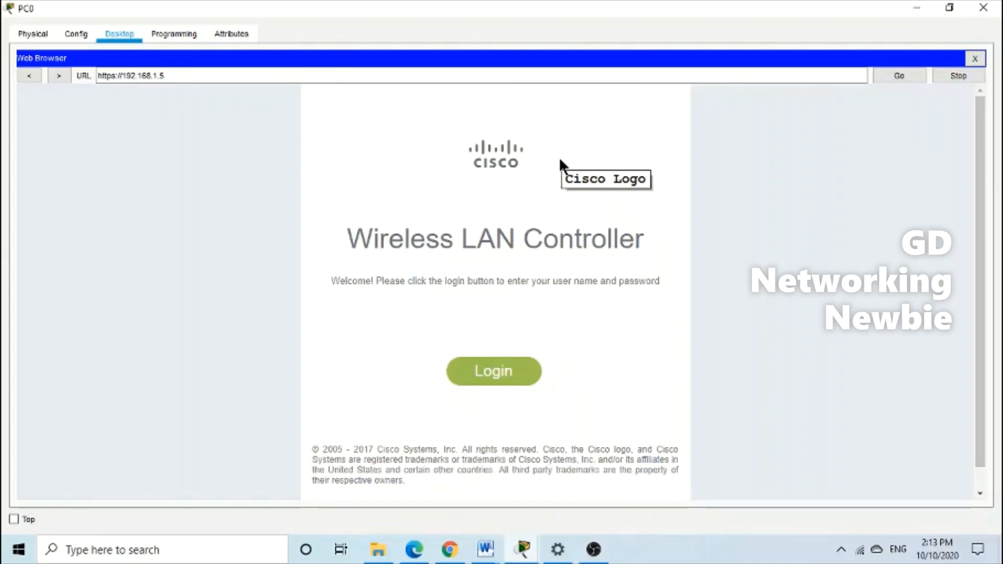
{"action": "scroll", "coordinate": [376, 277], "scroll_direction": "down", "scroll_amount": 3}
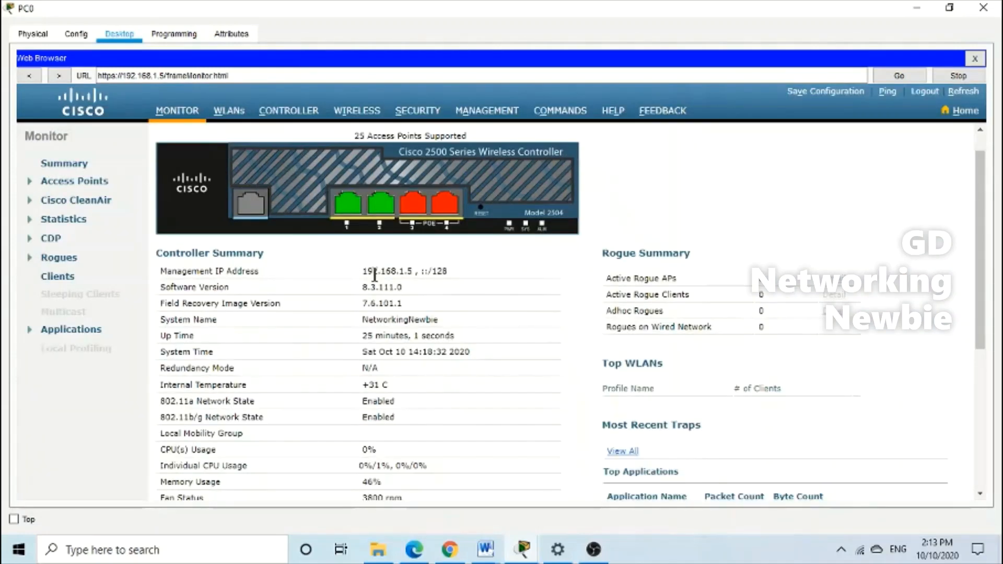
{"action": "scroll", "coordinate": [304, 293], "scroll_direction": "up", "scroll_amount": 3}
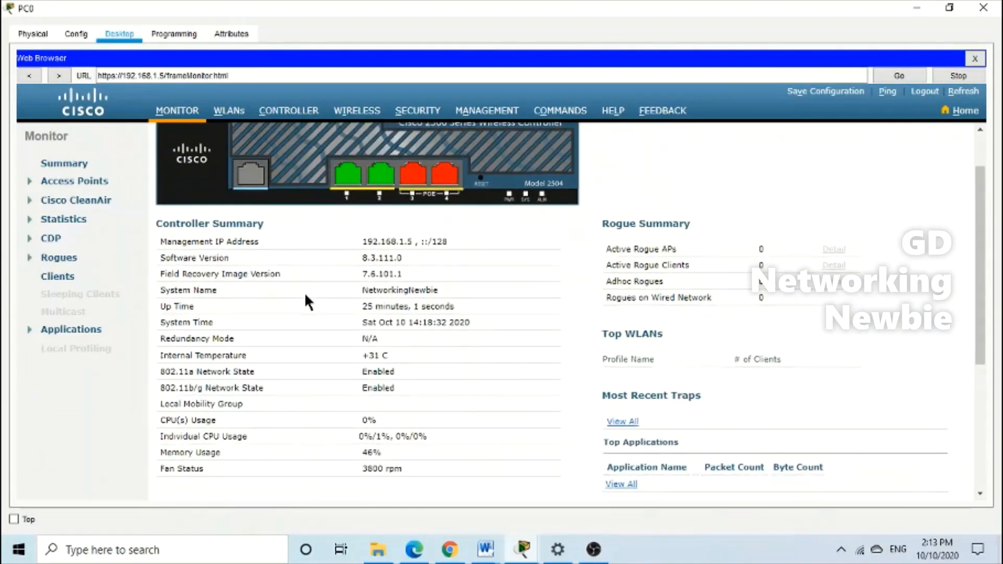
{"action": "left_click", "coordinate": [230, 118]}
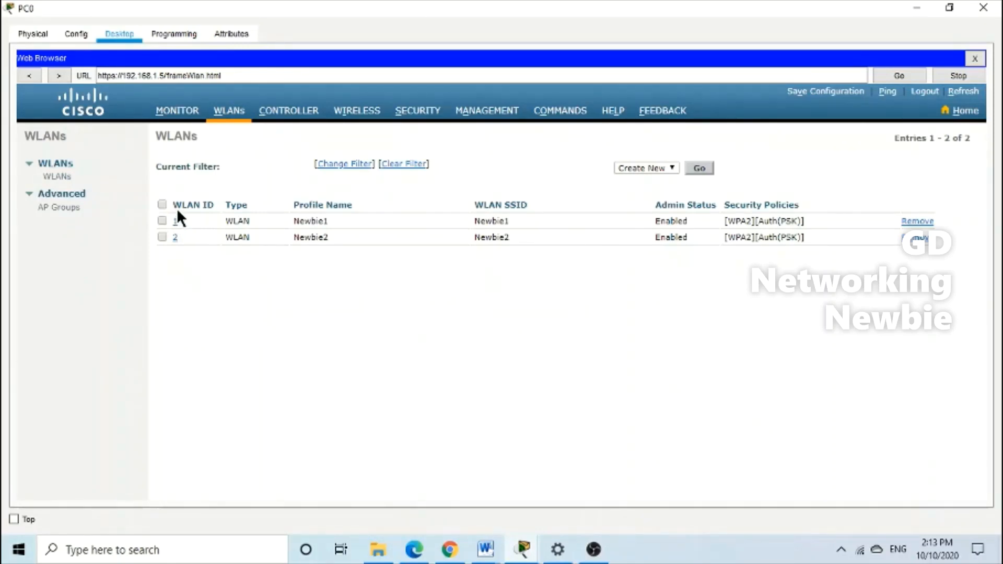
Enable FlexConnect Local Switching on Newbie1's Advanced tab, apply and confirm, then close PC0
{"action": "left_click", "coordinate": [175, 222]}
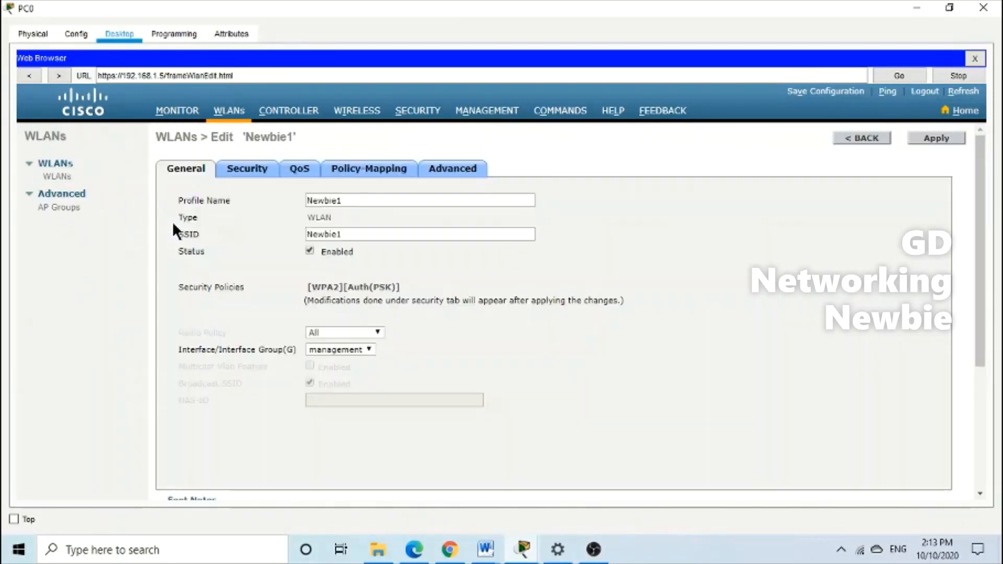
{"action": "left_click_drag", "start_coordinate": [244, 137], "coordinate": [300, 142]}
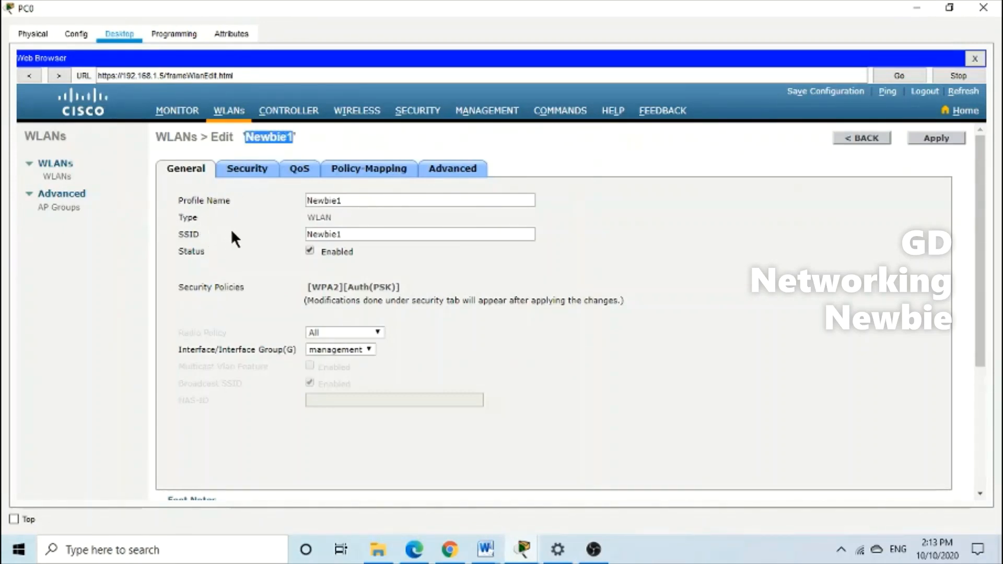
{"action": "left_click", "coordinate": [447, 177]}
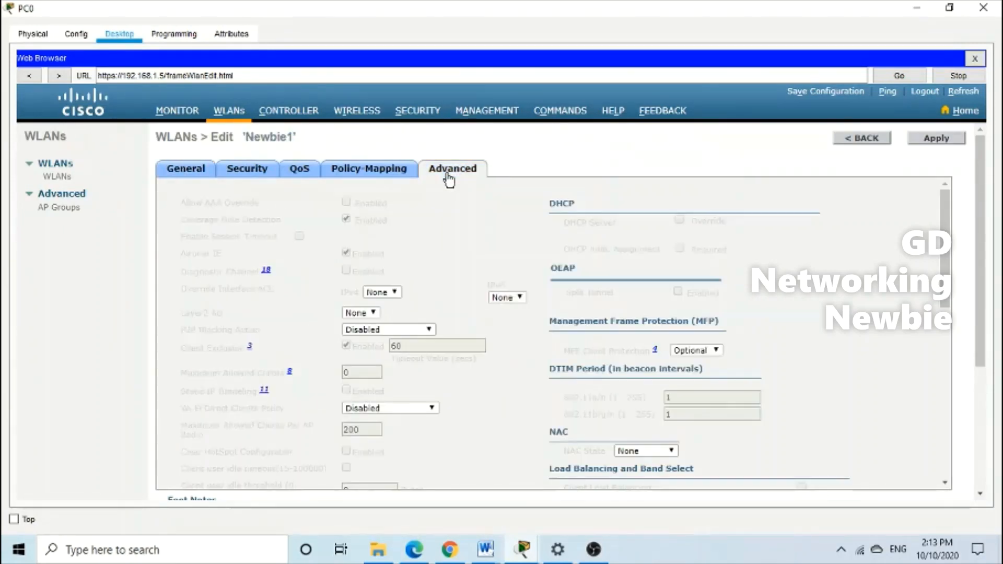
{"action": "scroll", "coordinate": [438, 302], "scroll_direction": "down", "scroll_amount": 3}
{"action": "scroll", "coordinate": [435, 294], "scroll_direction": "down", "scroll_amount": 4}
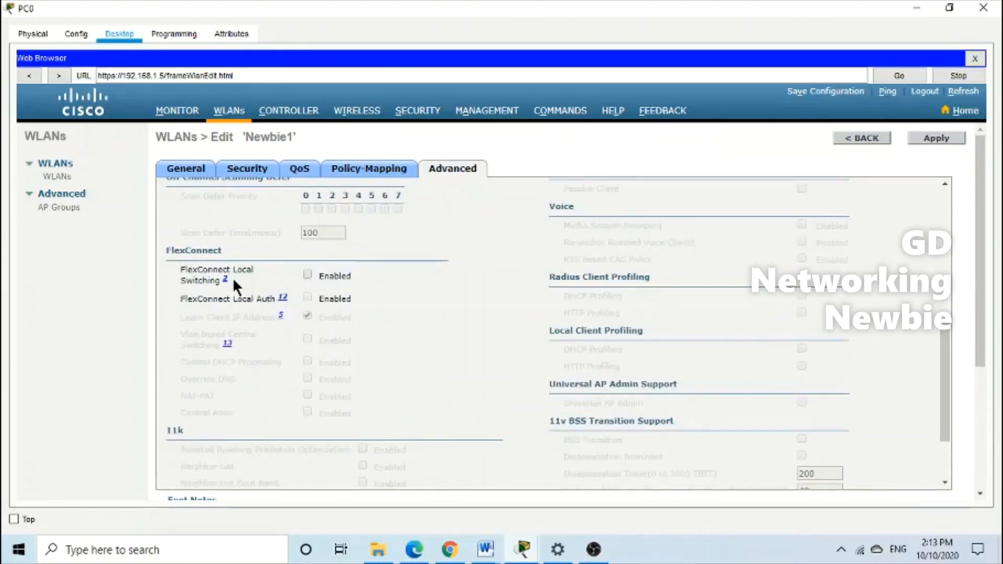
{"action": "left_click", "coordinate": [307, 275]}
{"action": "left_click", "coordinate": [939, 140]}
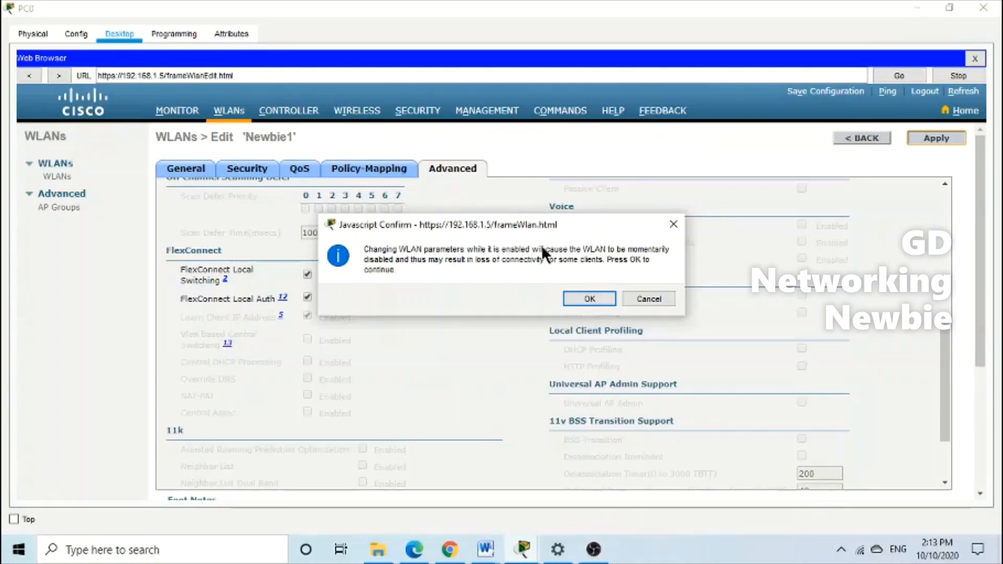
{"action": "left_click", "coordinate": [581, 300]}
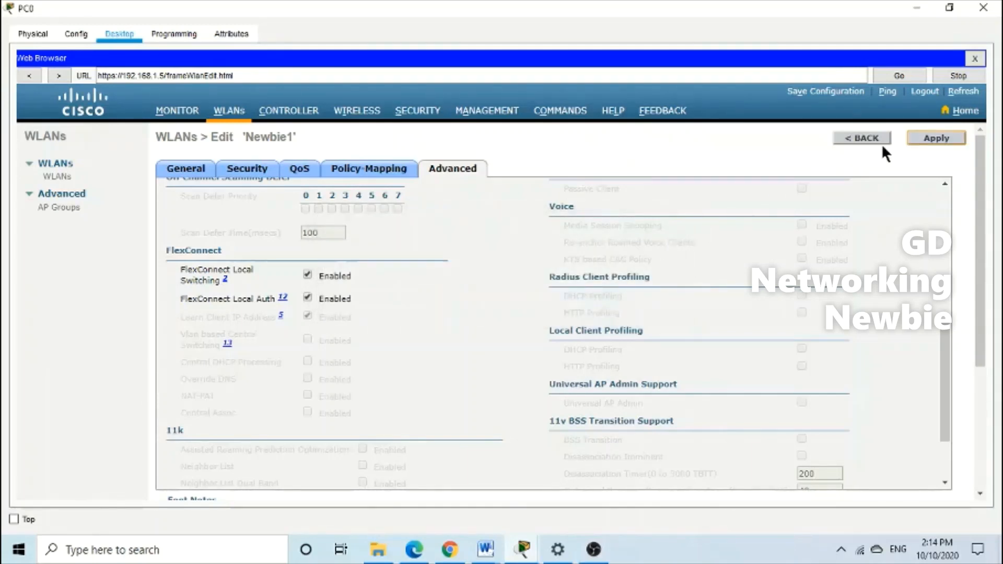
{"action": "left_click", "coordinate": [914, 145]}
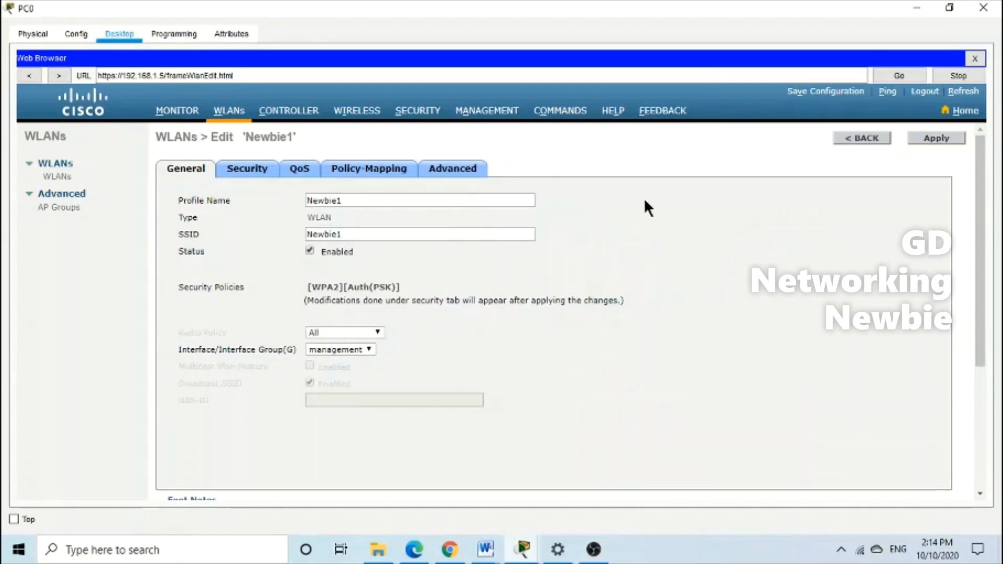
{"action": "left_click", "coordinate": [983, 8]}
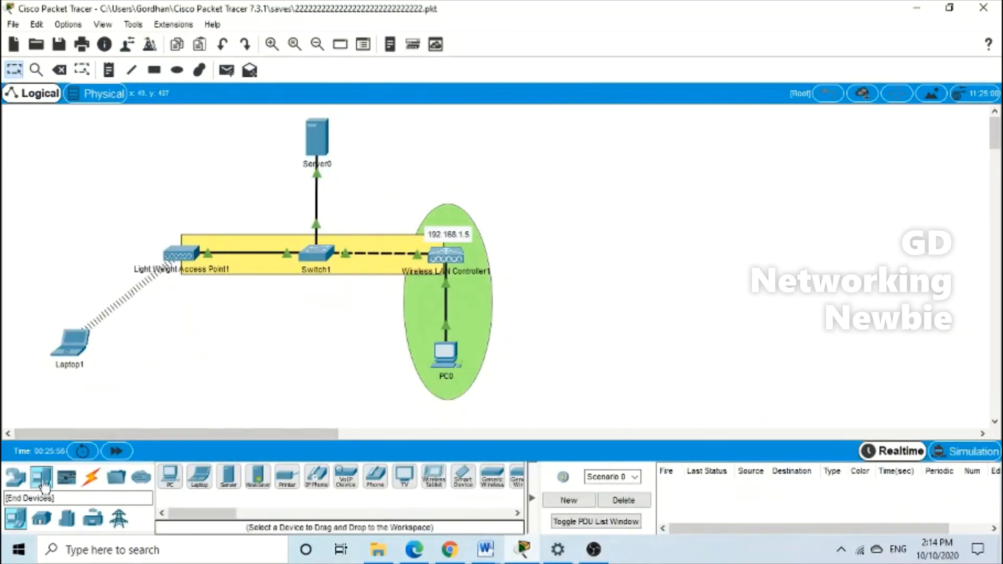
Add Laptop2 beside Laptop1, replace its network module with WPC300N, and power it on
{"action": "left_click_drag", "start_coordinate": [200, 476], "coordinate": [177, 367]}
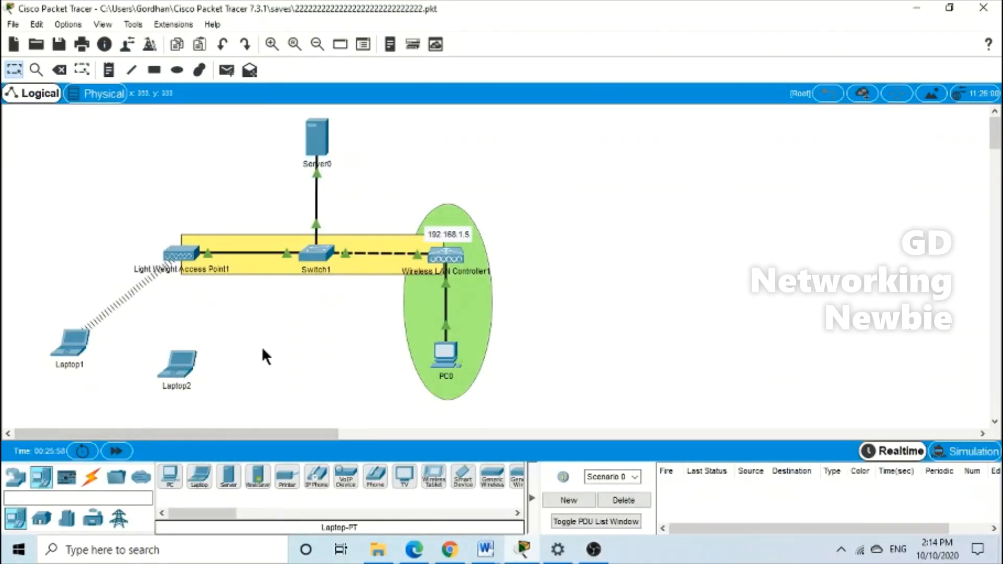
{"action": "left_click", "coordinate": [190, 360]}
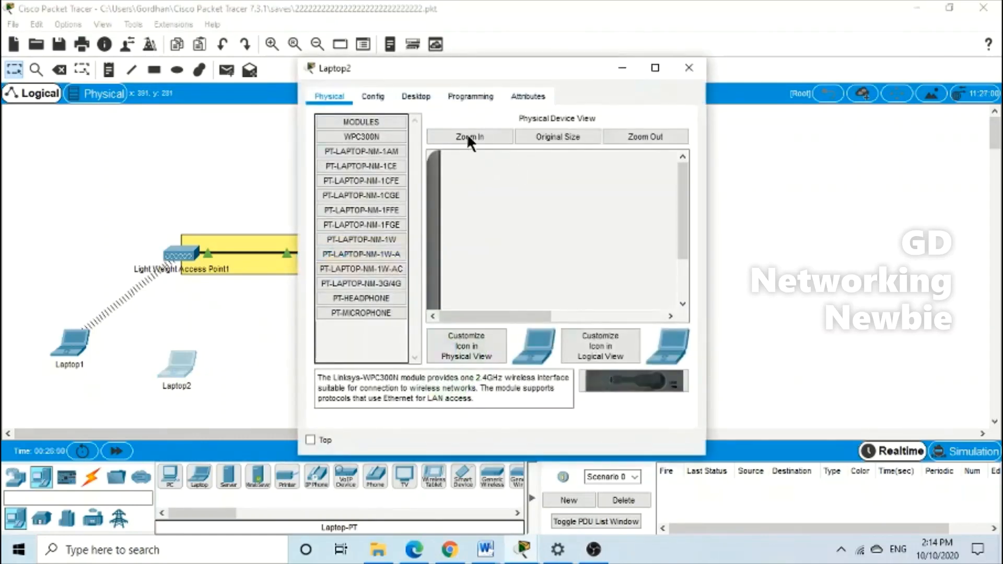
{"action": "left_click", "coordinate": [655, 67]}
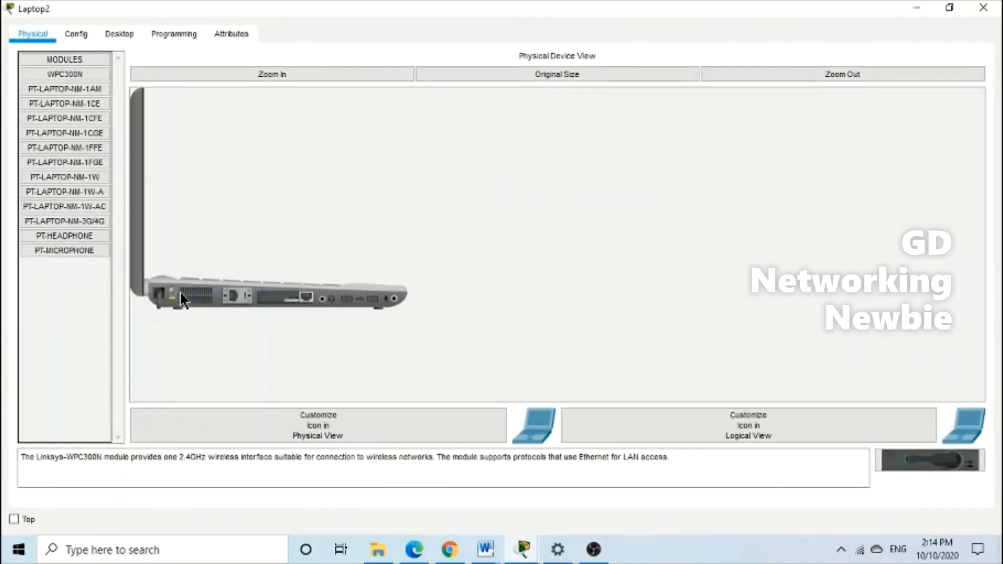
{"action": "left_click_drag", "start_coordinate": [276, 302], "coordinate": [94, 305]}
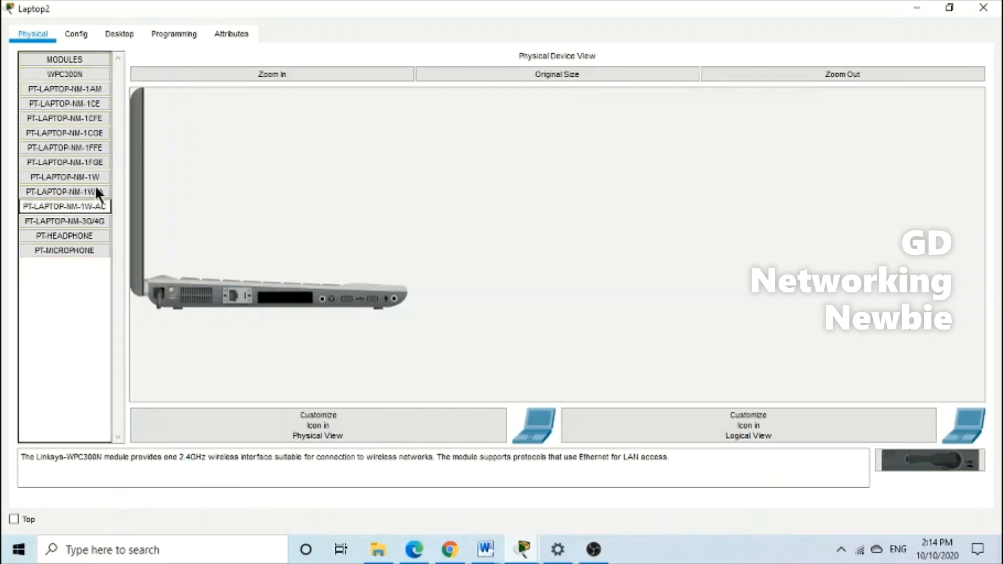
{"action": "left_click_drag", "start_coordinate": [84, 74], "coordinate": [285, 306]}
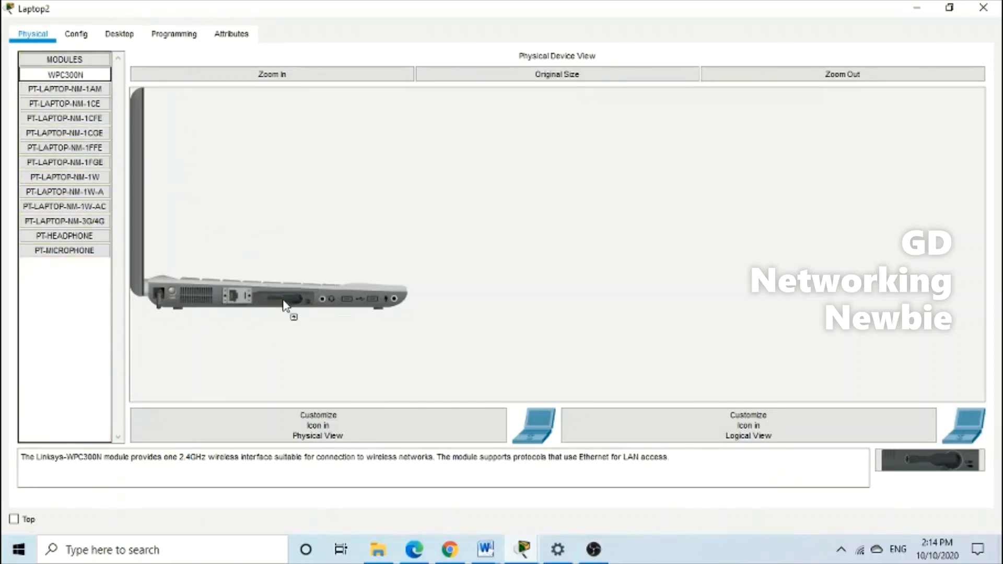
{"action": "left_click", "coordinate": [181, 292]}
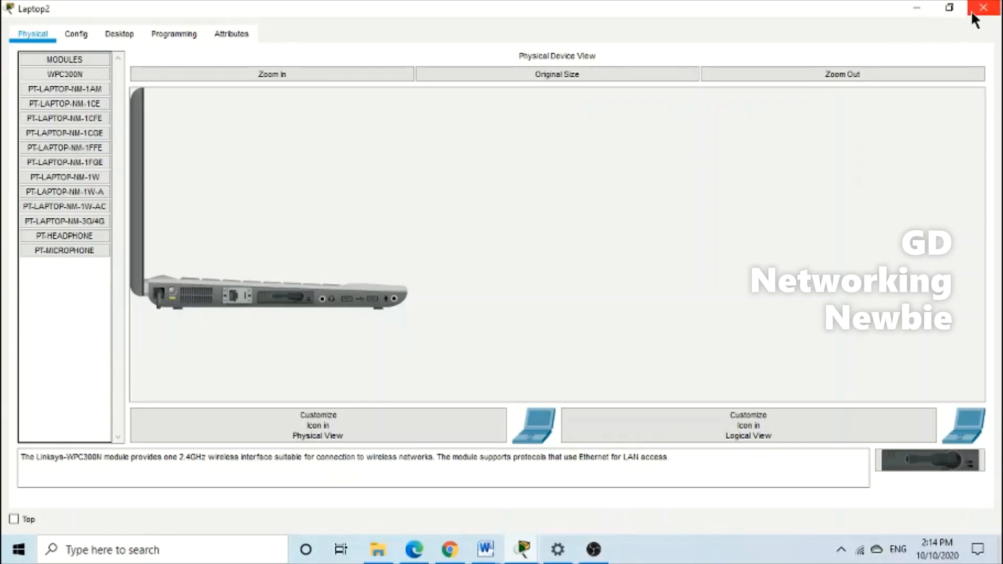
Glance at Laptop2's desktop, close its window, and reopen the device window
{"action": "left_click", "coordinate": [125, 35]}
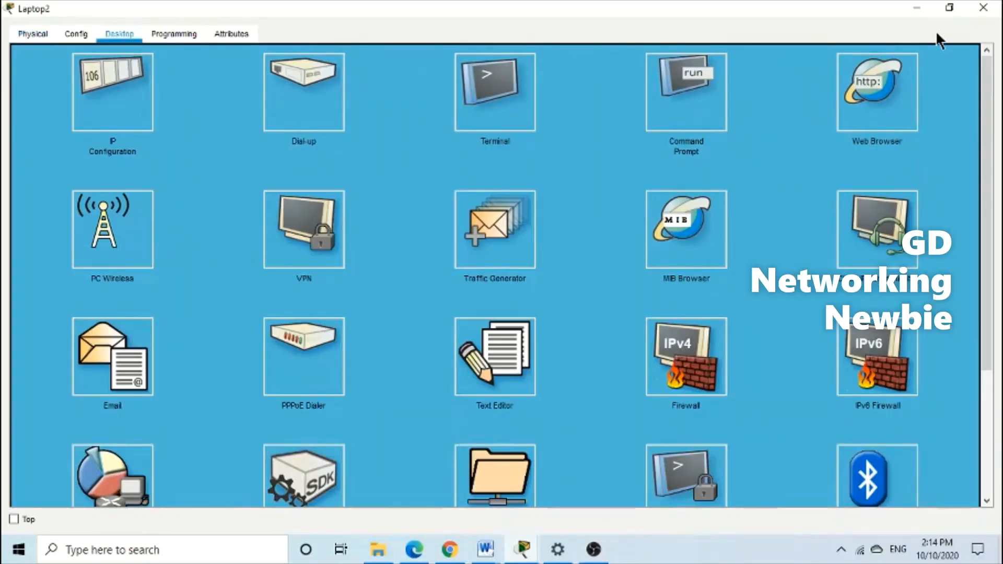
{"action": "left_click", "coordinate": [983, 7]}
{"action": "left_click", "coordinate": [180, 364]}
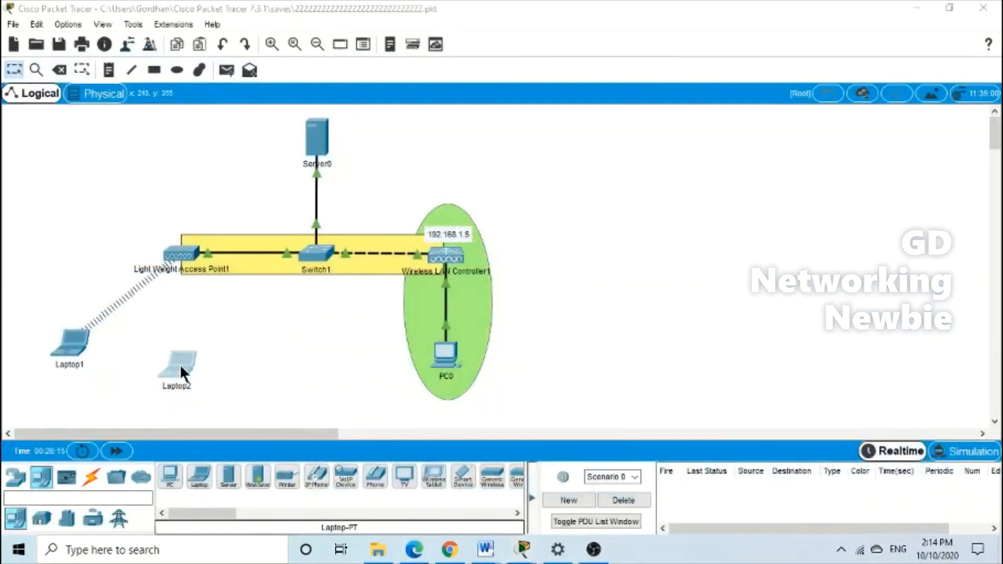
Join Laptop2 to the Newbie1 wireless network, entering its WPA2 pre-shared key
{"action": "left_click", "coordinate": [358, 271]}
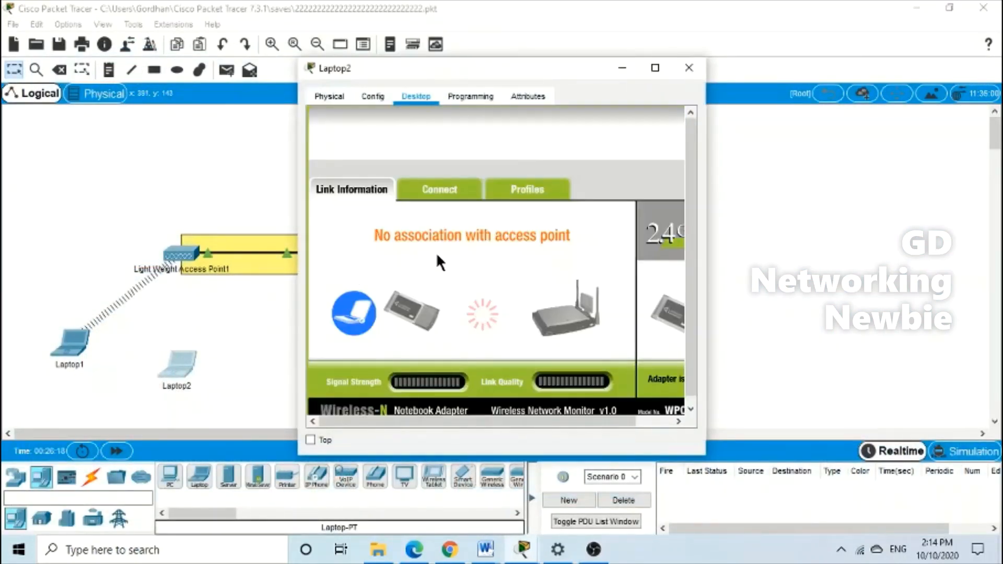
{"action": "left_click_drag", "start_coordinate": [550, 66], "coordinate": [446, 41]}
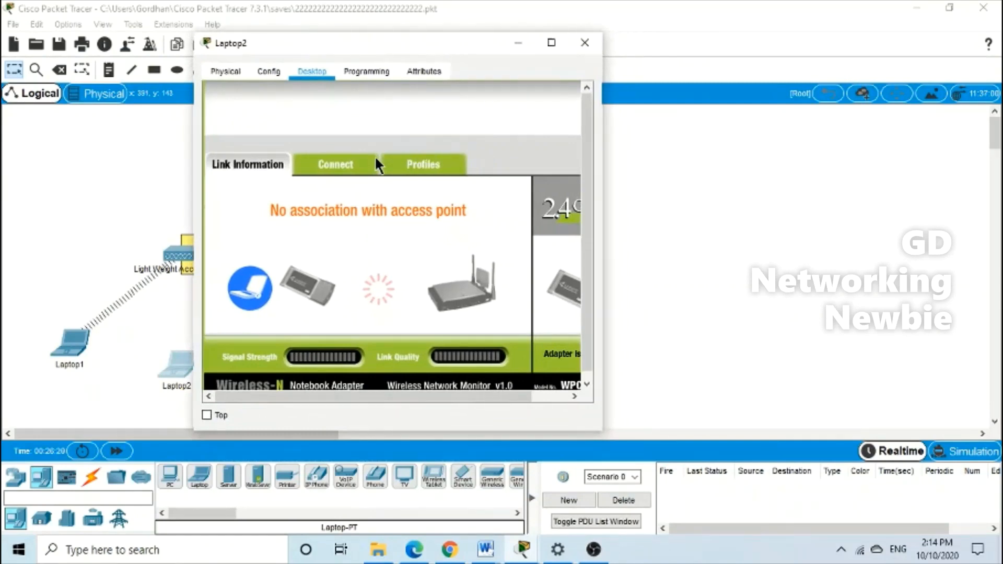
{"action": "left_click", "coordinate": [344, 168]}
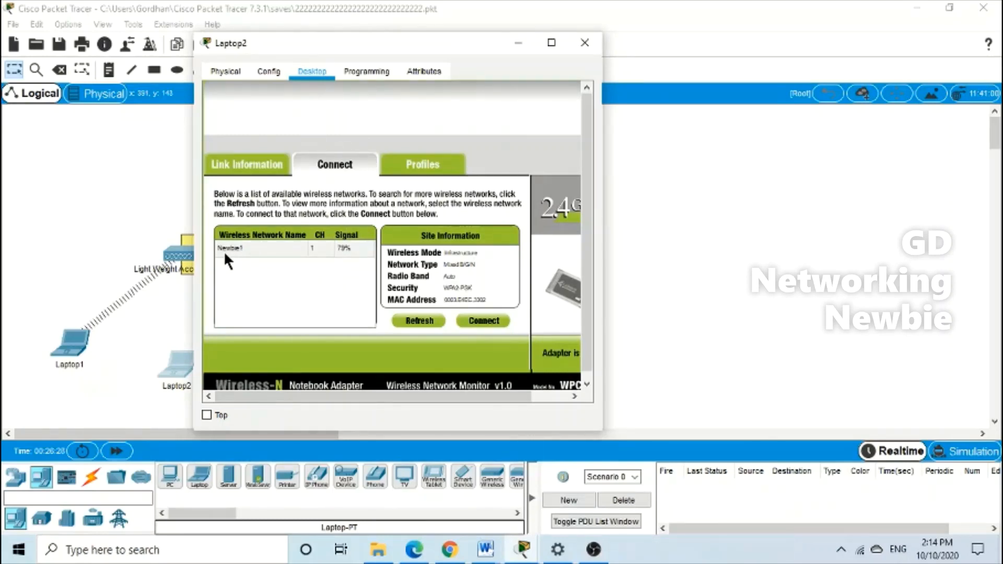
{"action": "left_click", "coordinate": [253, 250]}
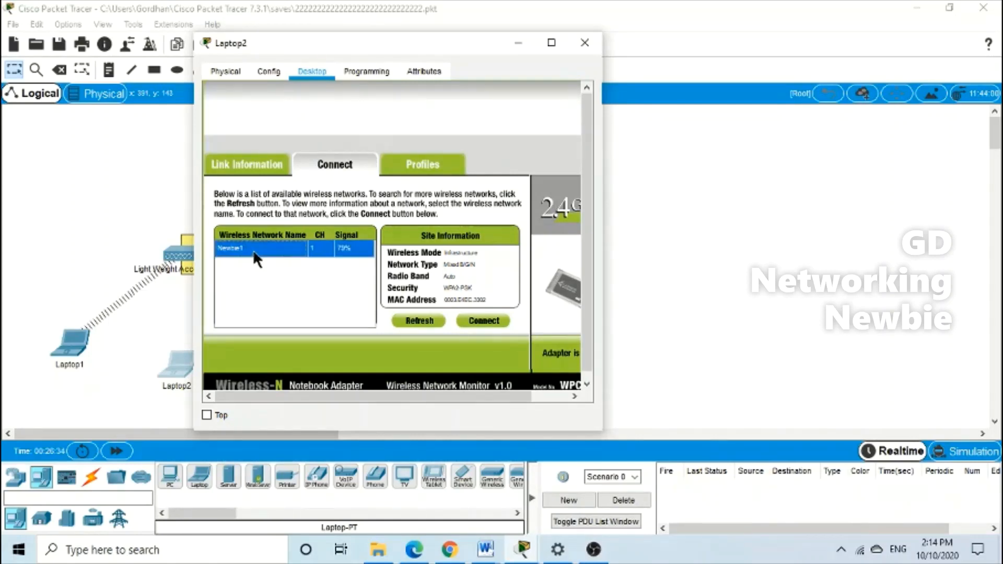
{"action": "left_click", "coordinate": [490, 319]}
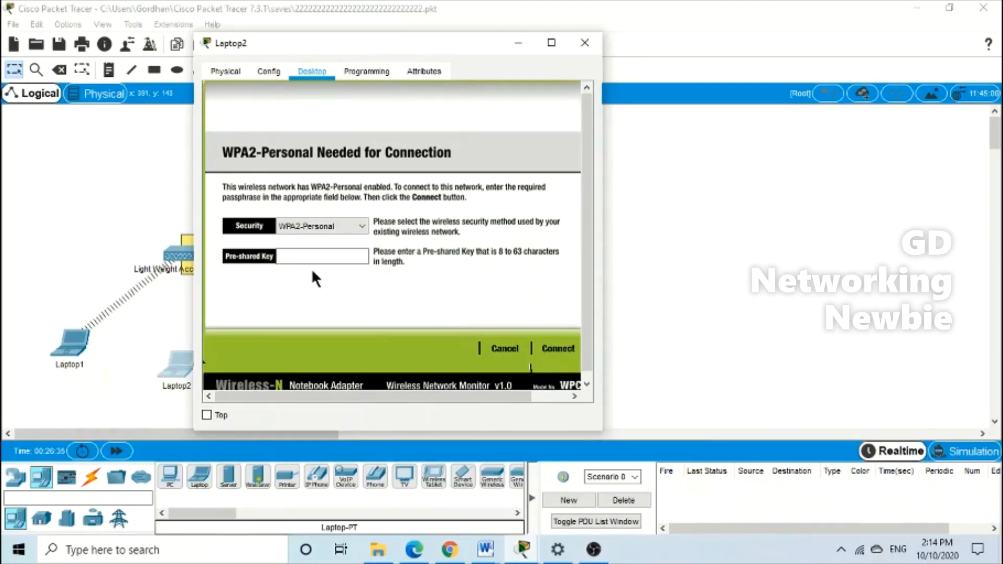
{"action": "left_click", "coordinate": [348, 257]}
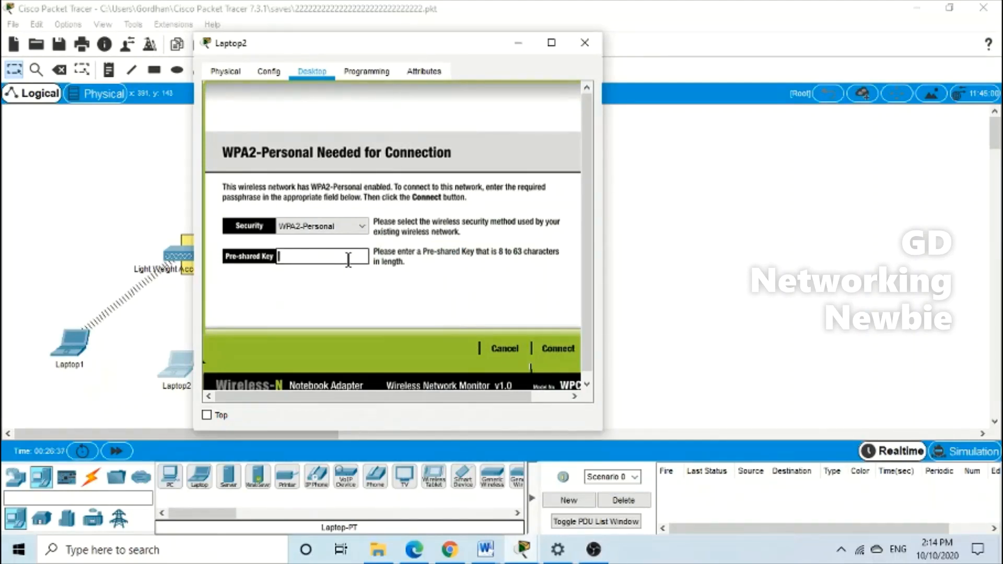
{"action": "type", "text": "Newbie123"}
{"action": "left_click", "coordinate": [547, 351]}
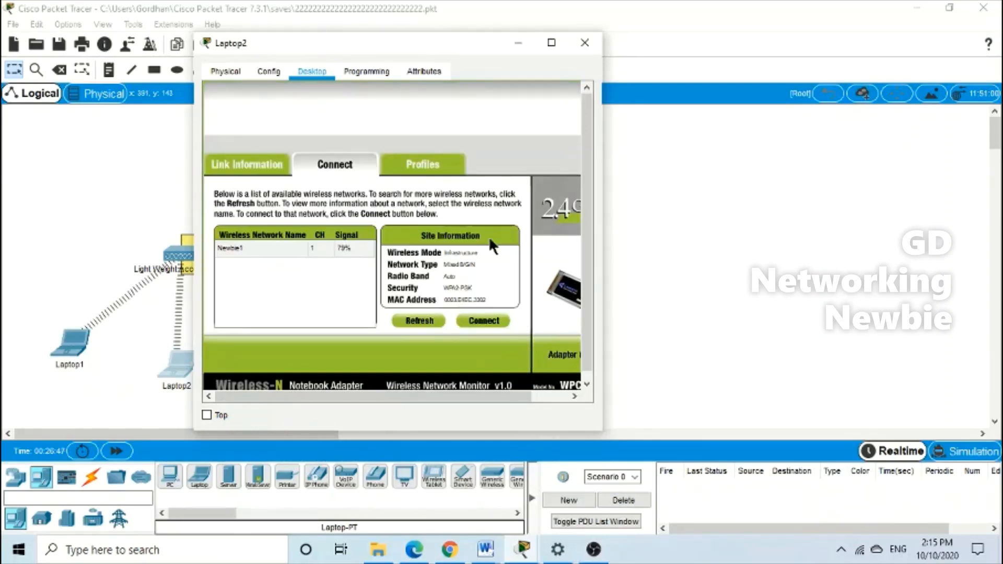
Confirm Laptop2's link information shows it connected to Newbie1, then close its window
{"action": "left_click_drag", "start_coordinate": [403, 46], "coordinate": [568, 64]}
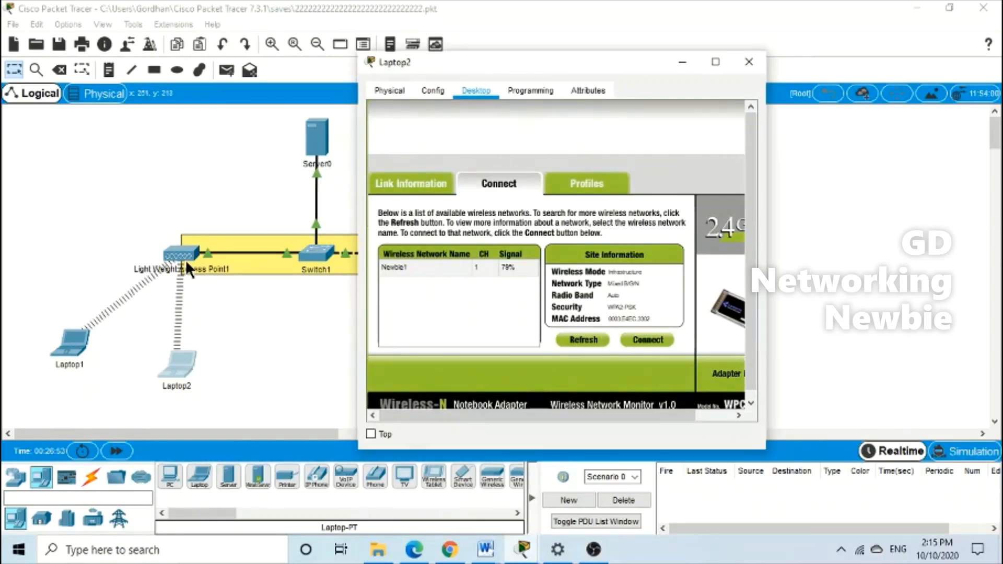
{"action": "left_click", "coordinate": [409, 184]}
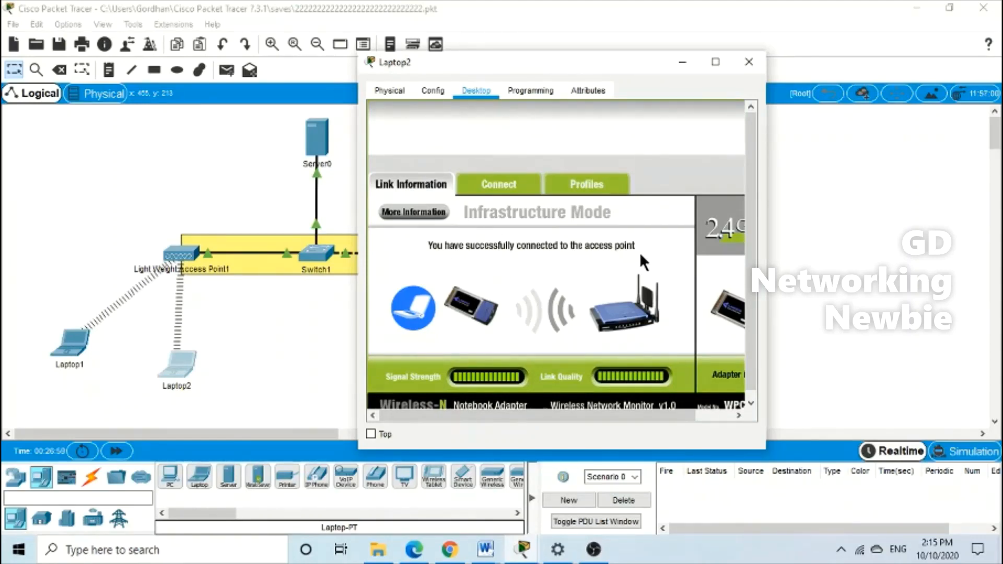
{"action": "left_click", "coordinate": [682, 63]}
{"action": "left_click", "coordinate": [445, 358]}
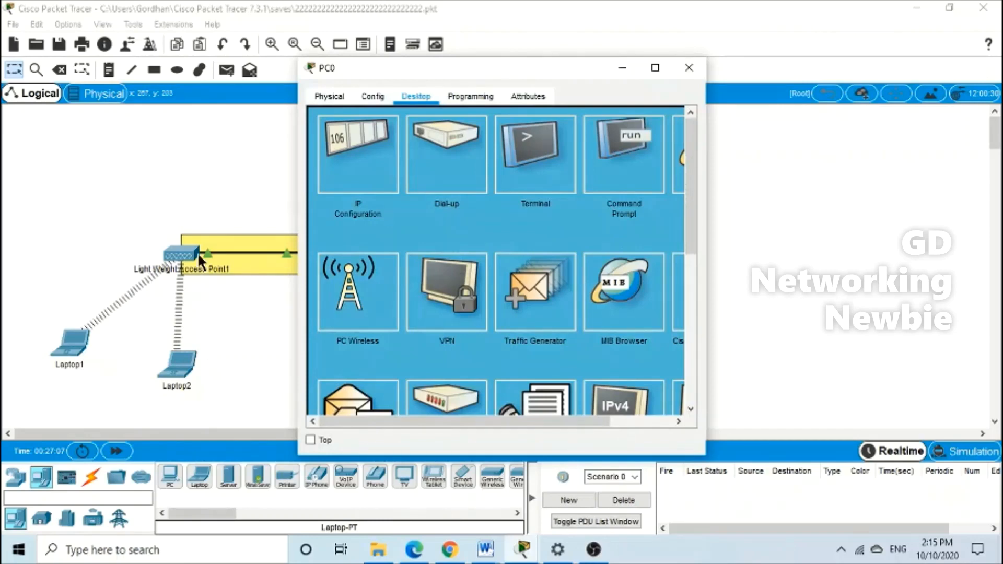
{"action": "left_click", "coordinate": [649, 73]}
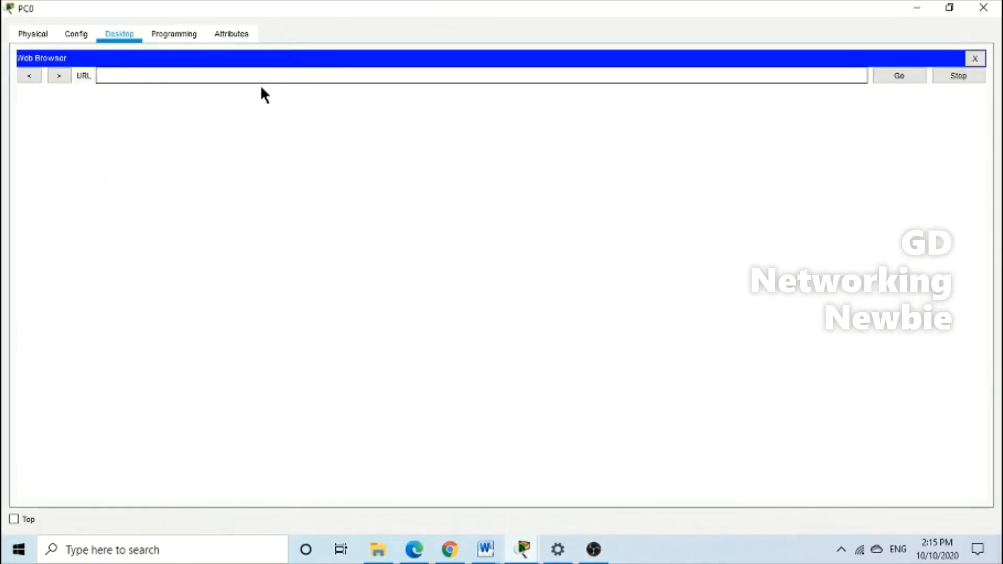
{"action": "left_click", "coordinate": [260, 78]}
{"action": "type", "text": "https://192.168.1.5"}
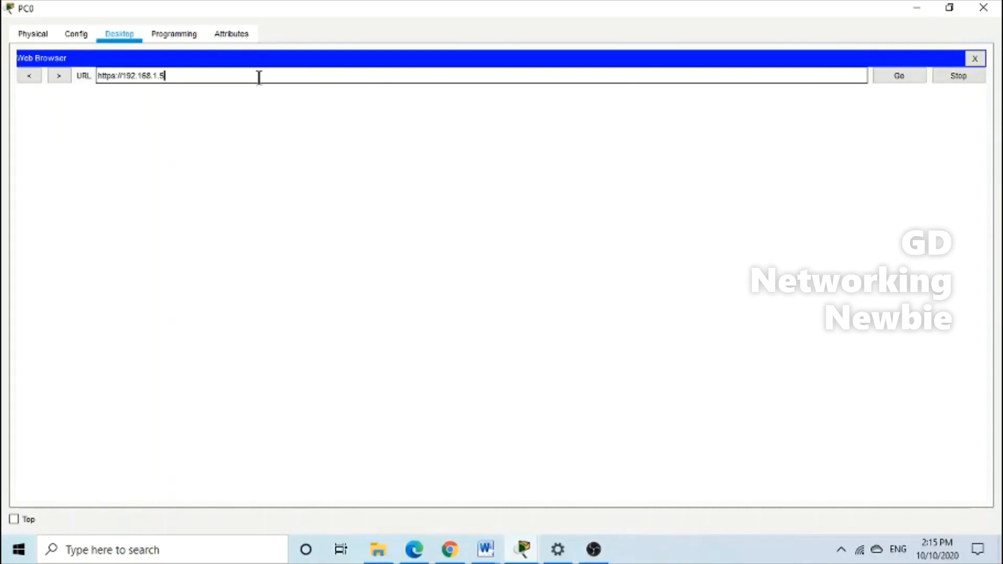
{"action": "key", "text": "Return"}
{"action": "left_click", "coordinate": [493, 371]}
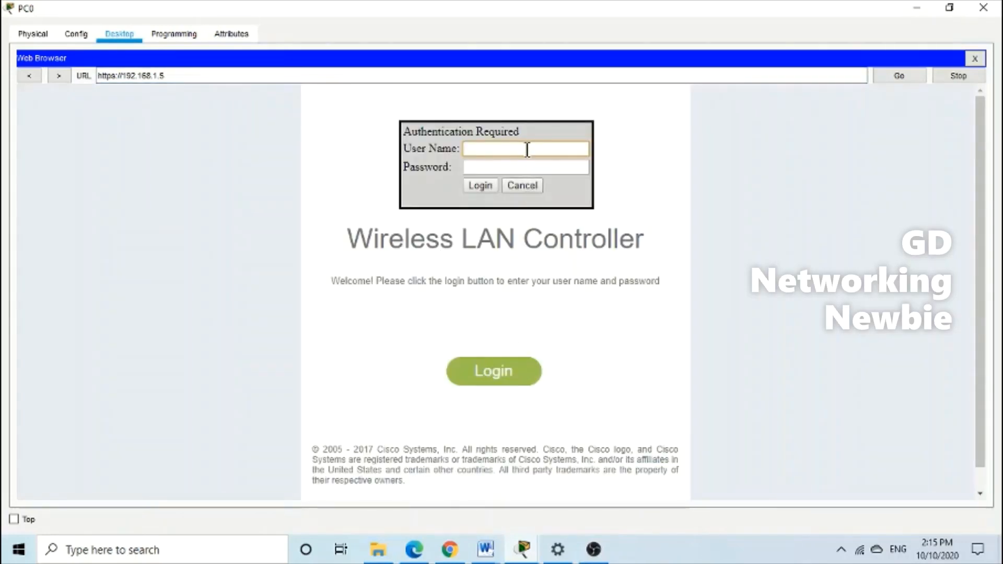
{"action": "type", "text": "admin"}
{"action": "key", "text": "Tab"}
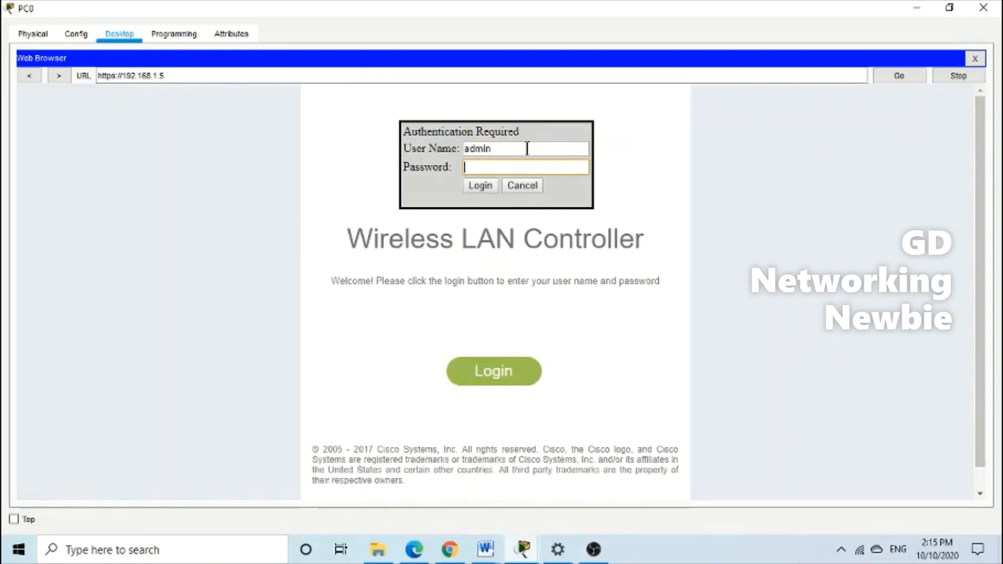
{"action": "type", "text": "cisco12345"}
{"action": "left_click", "coordinate": [483, 194]}
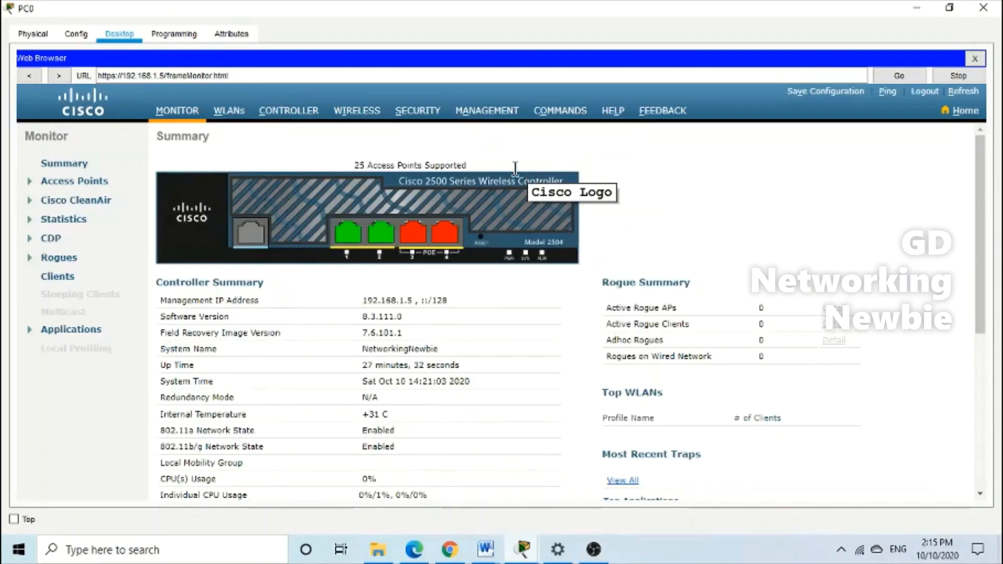
Enable FlexConnect Local Switching and Local Auth on WLAN Newbie2, apply, and close PC0
{"action": "left_click", "coordinate": [234, 113]}
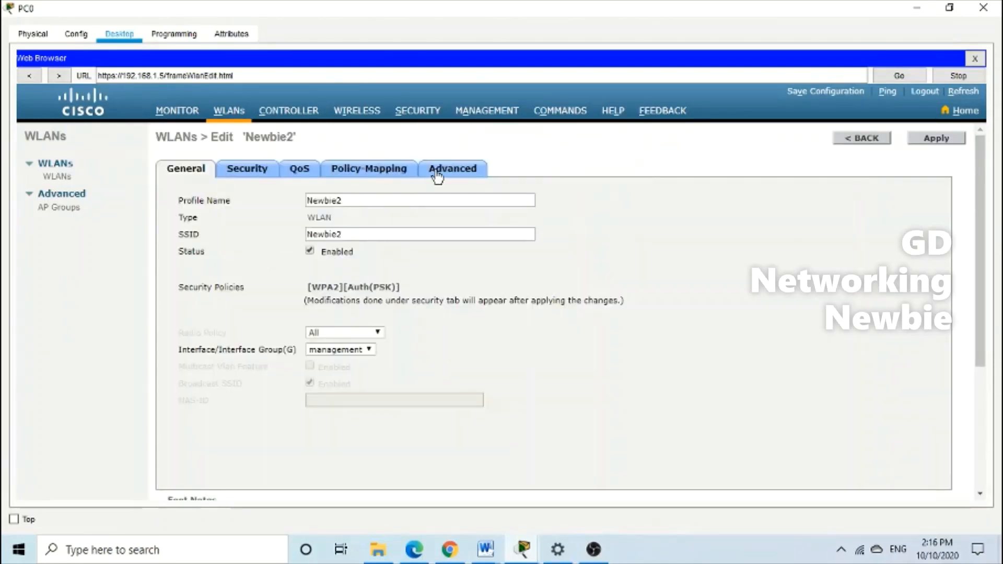
{"action": "left_click", "coordinate": [437, 176]}
{"action": "scroll", "coordinate": [463, 365], "scroll_direction": "down", "scroll_amount": 5}
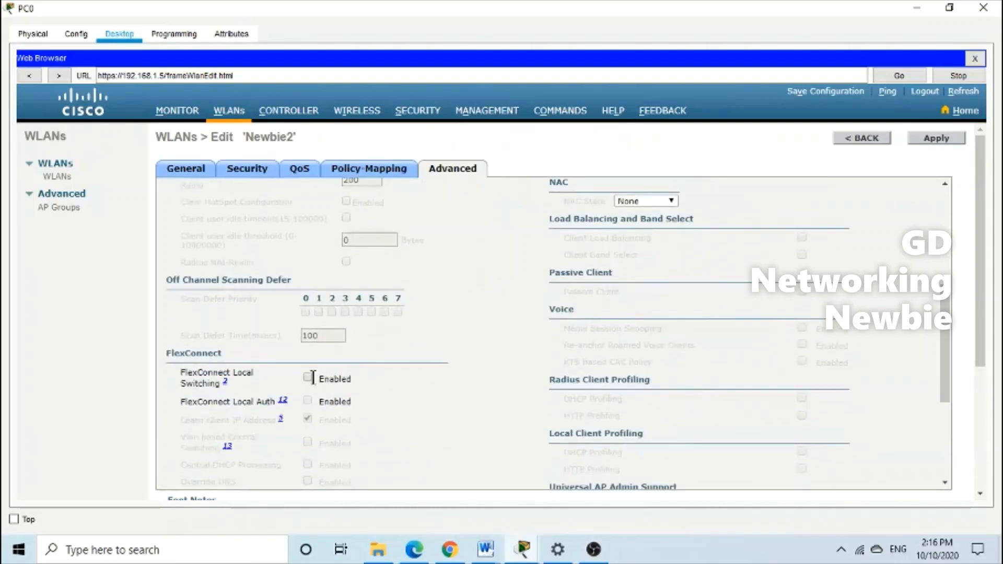
{"action": "left_click", "coordinate": [307, 377]}
{"action": "left_click", "coordinate": [308, 400]}
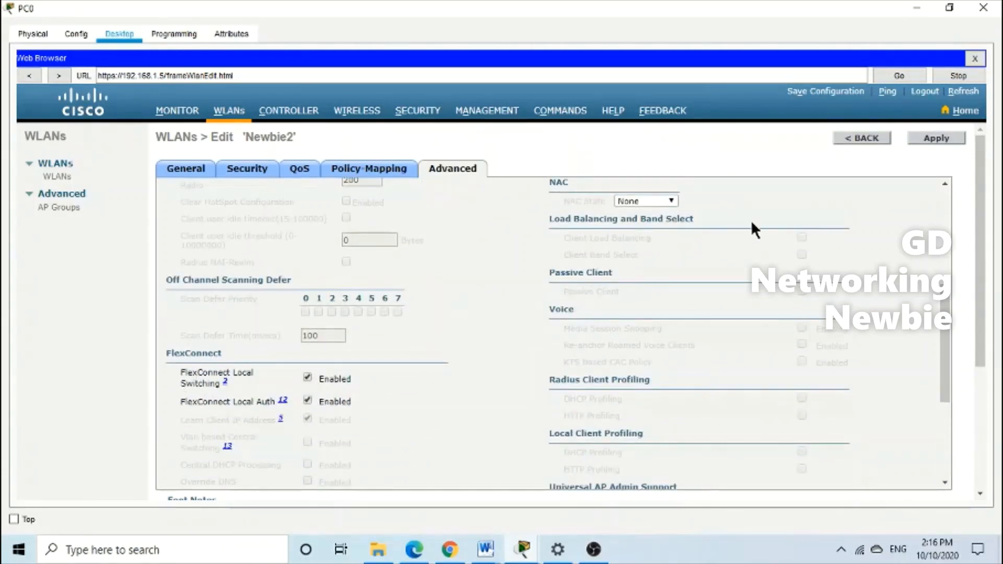
{"action": "left_click", "coordinate": [927, 139]}
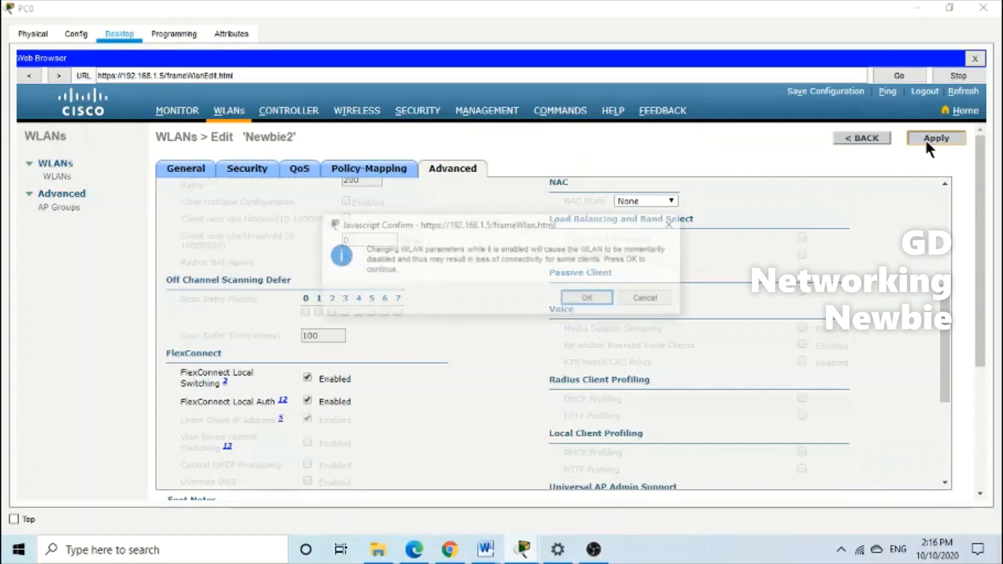
{"action": "left_click", "coordinate": [595, 302]}
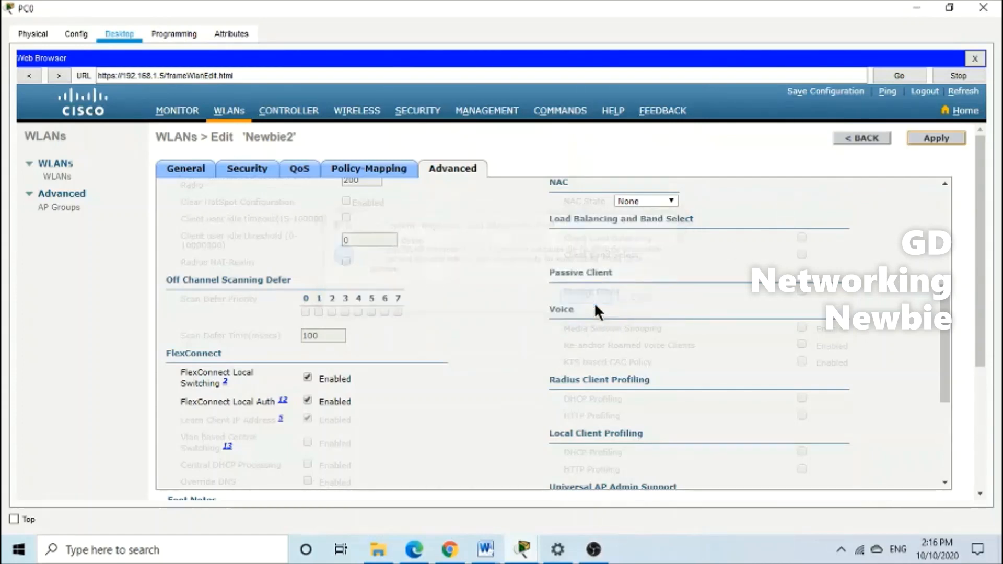
{"action": "left_click", "coordinate": [978, 14]}
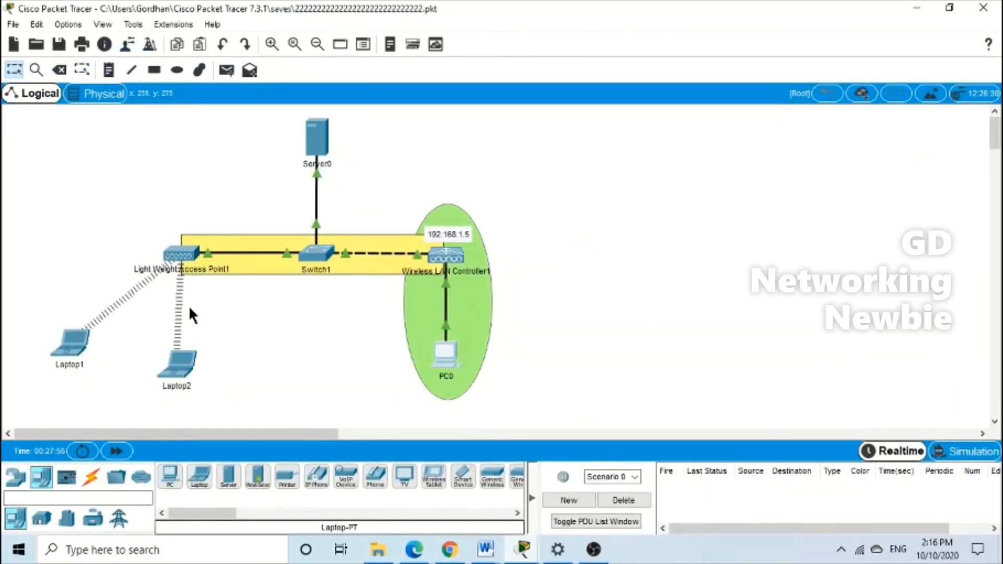
{"action": "left_click", "coordinate": [187, 370]}
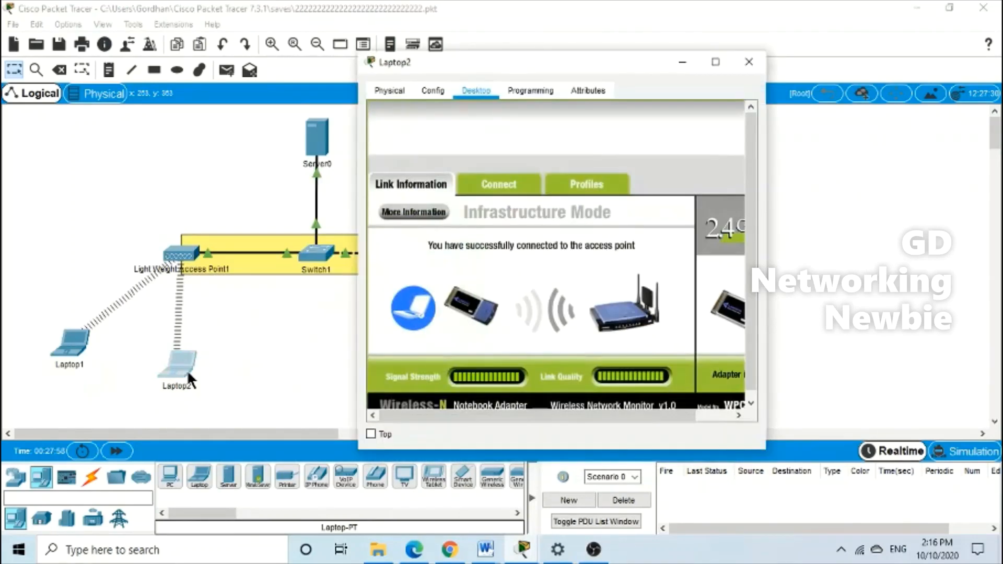
{"action": "left_click", "coordinate": [491, 185]}
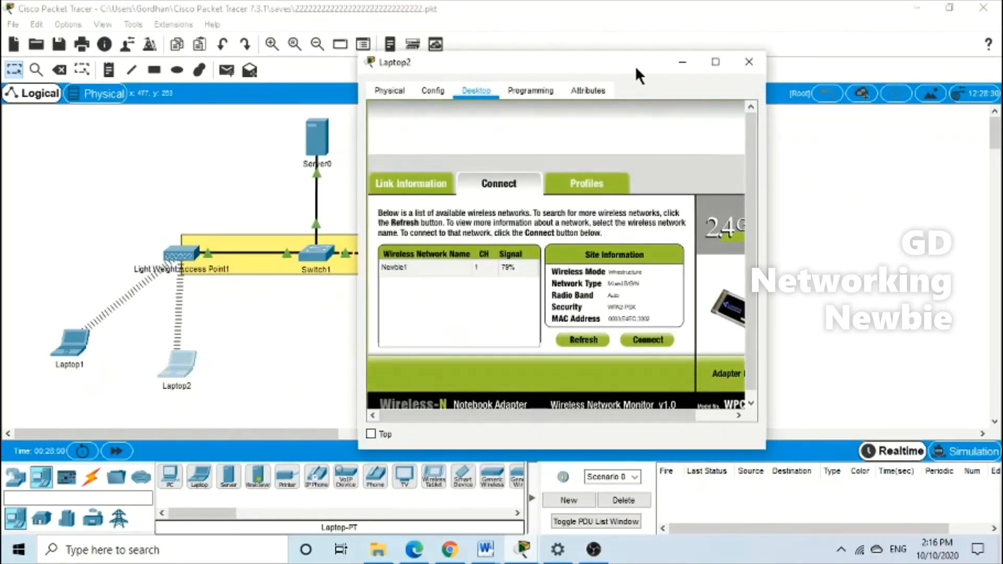
{"action": "left_click_drag", "start_coordinate": [635, 65], "coordinate": [558, 41]}
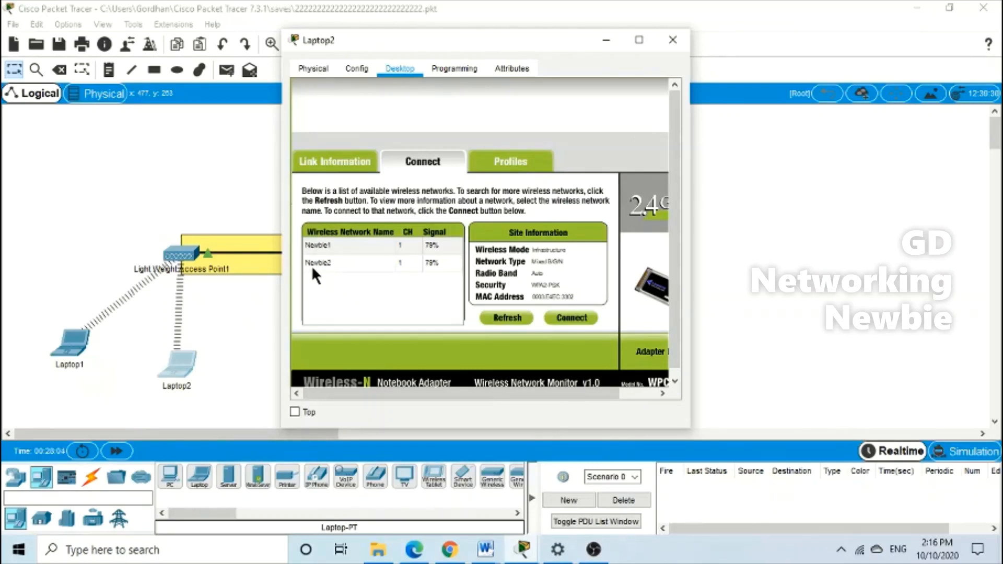
{"action": "left_click", "coordinate": [607, 40]}
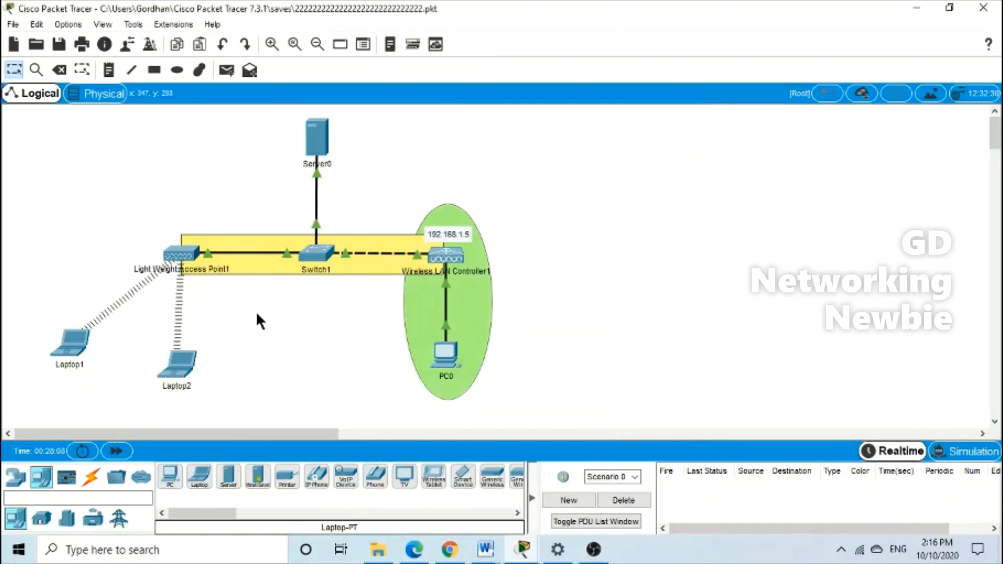